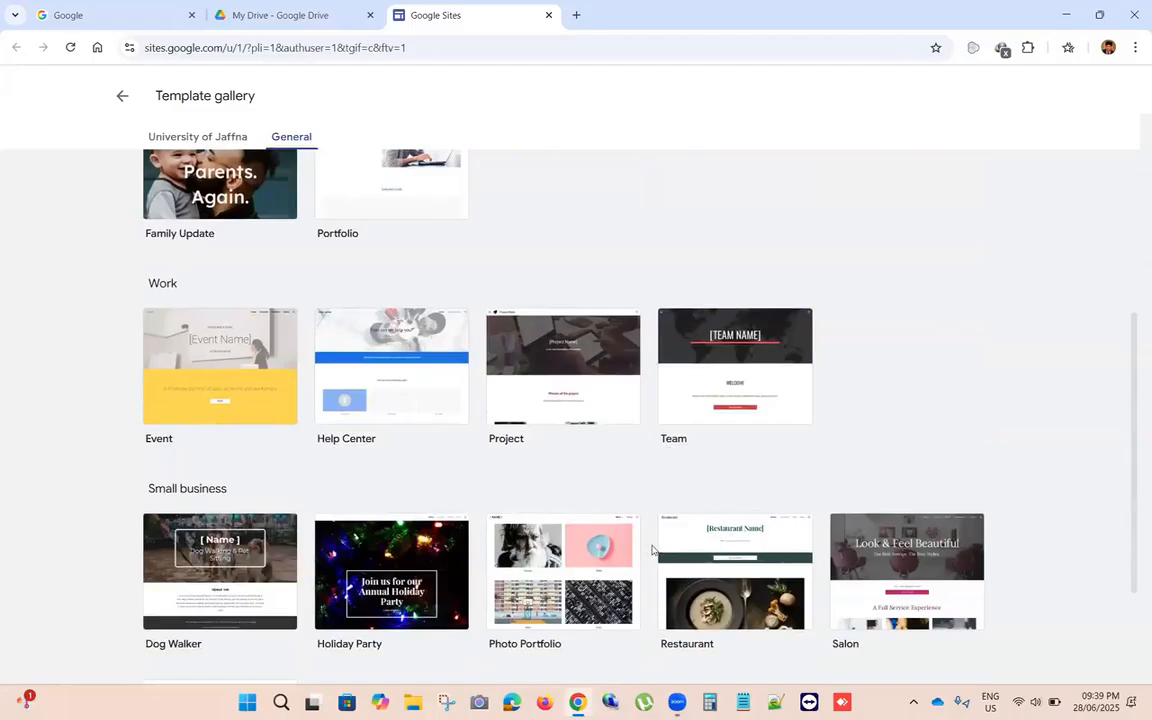
Step: Create a new site from the Restaurant template in the Small business section of the template gallery
scroll(600, 500, down, 3)
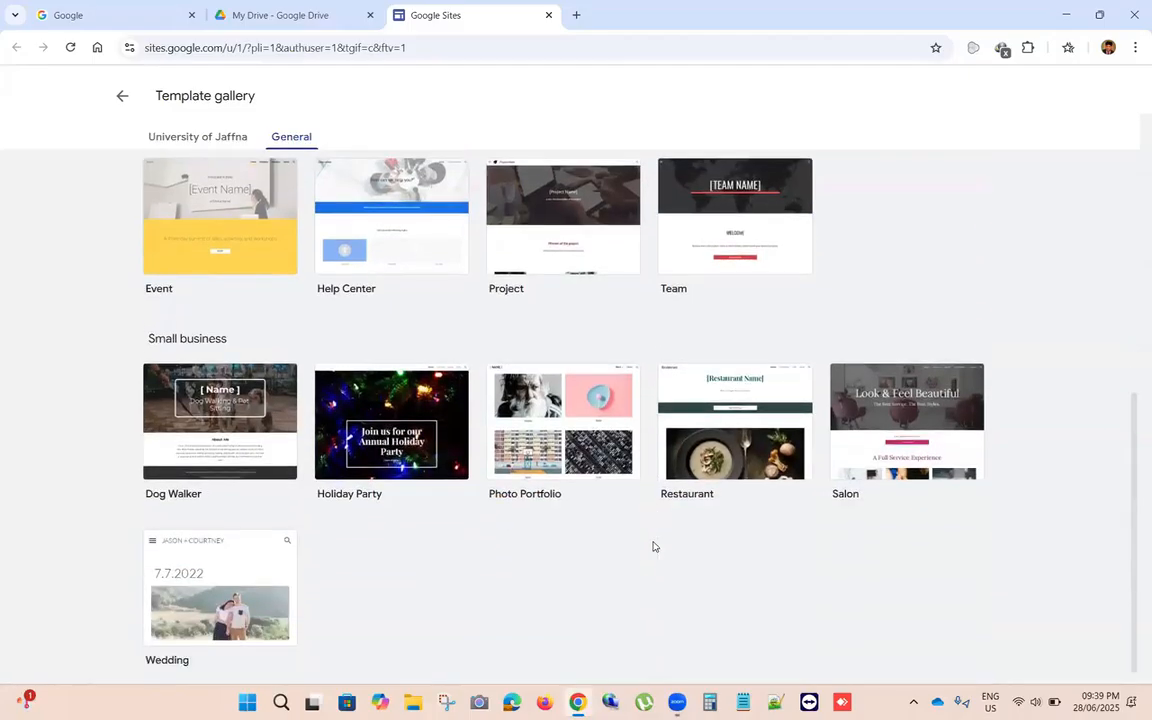
scroll(653, 546, down, 1)
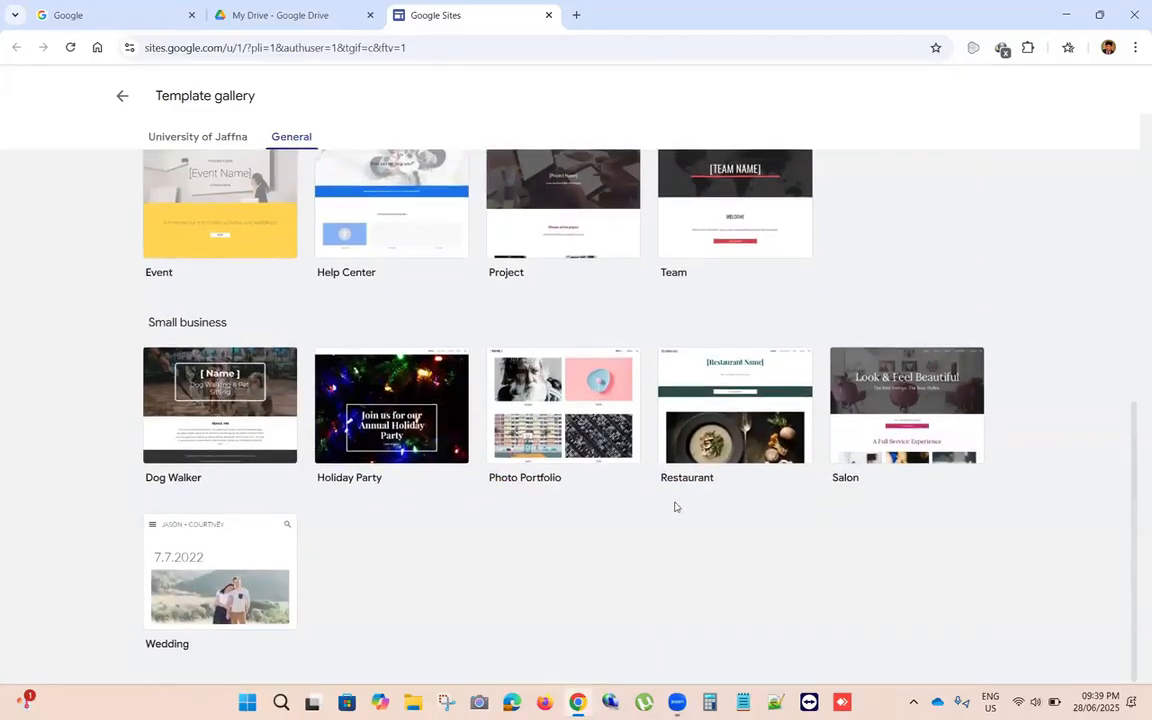
click(722, 413)
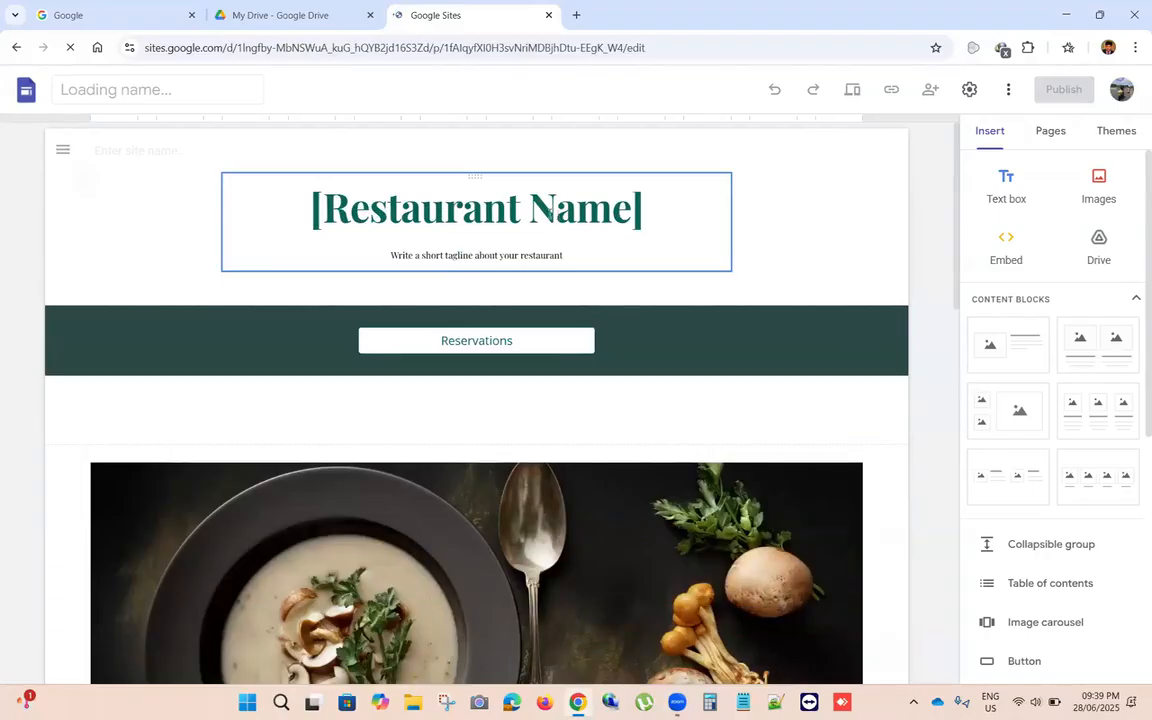
Step: Replace the restaurant name placeholder inside the brackets of the header title with "ABC Ltd"
click(549, 212)
drag(447, 212, 551, 212)
text(bndg)
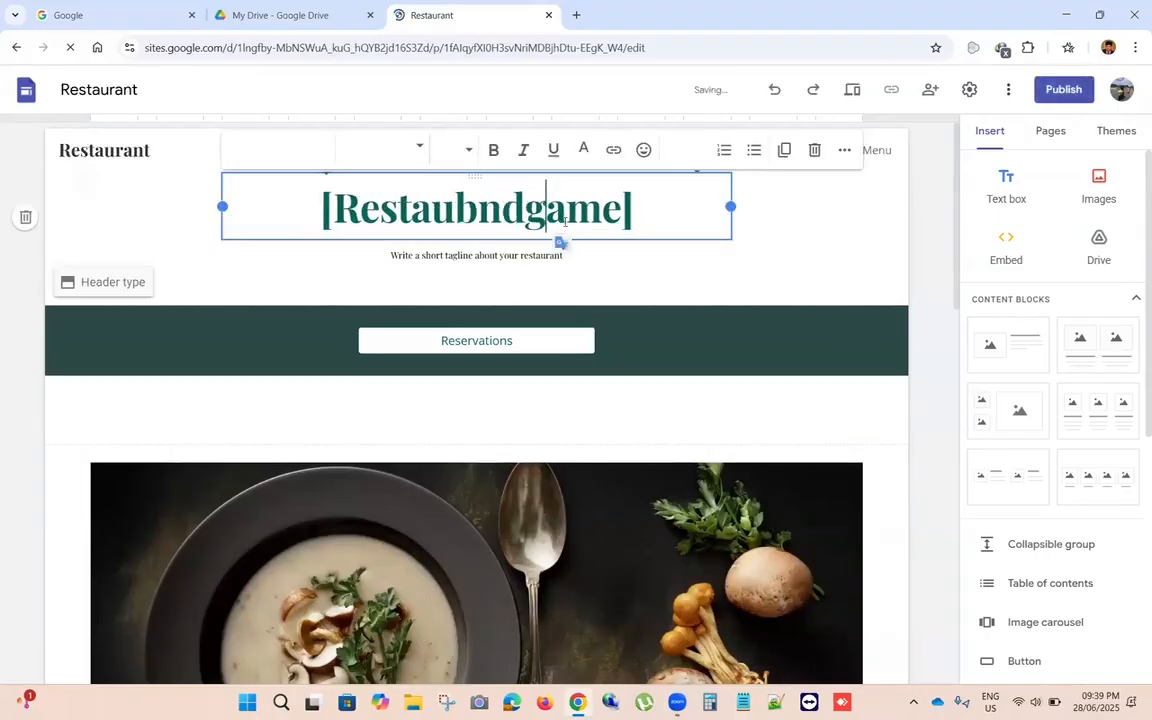
text(bnd)
drag(297, 208, 660, 200)
text(ABC)
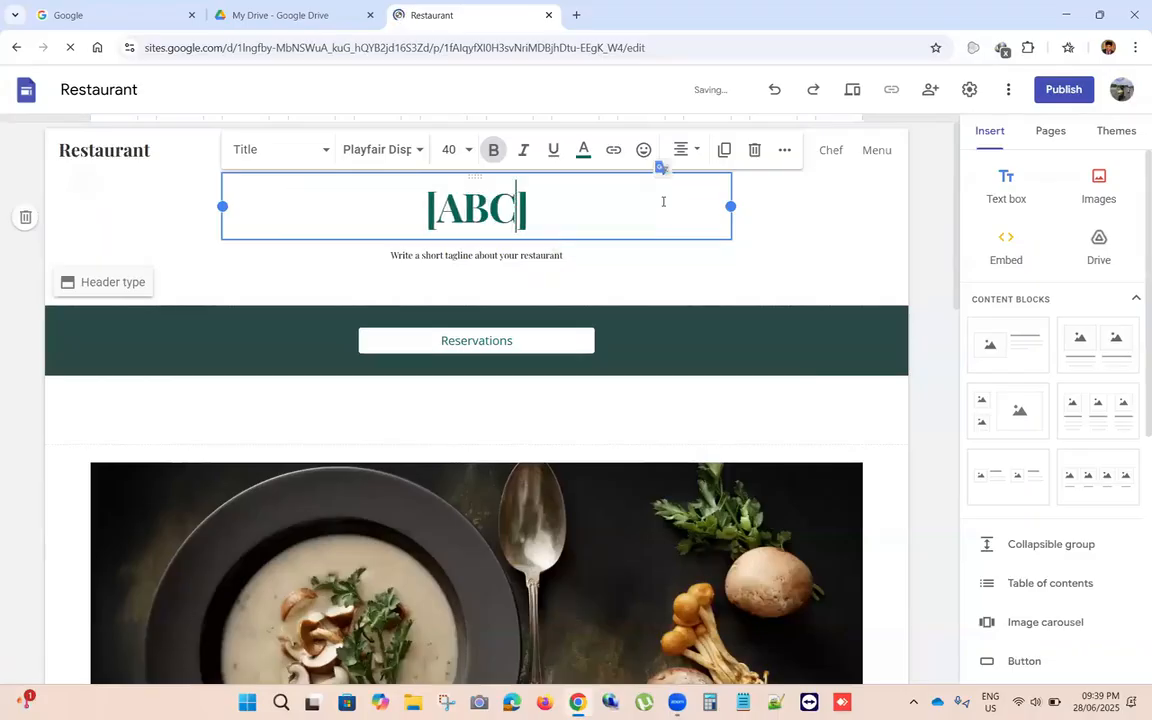
text( Ltd)
click(716, 472)
scroll(714, 472, down, 3)
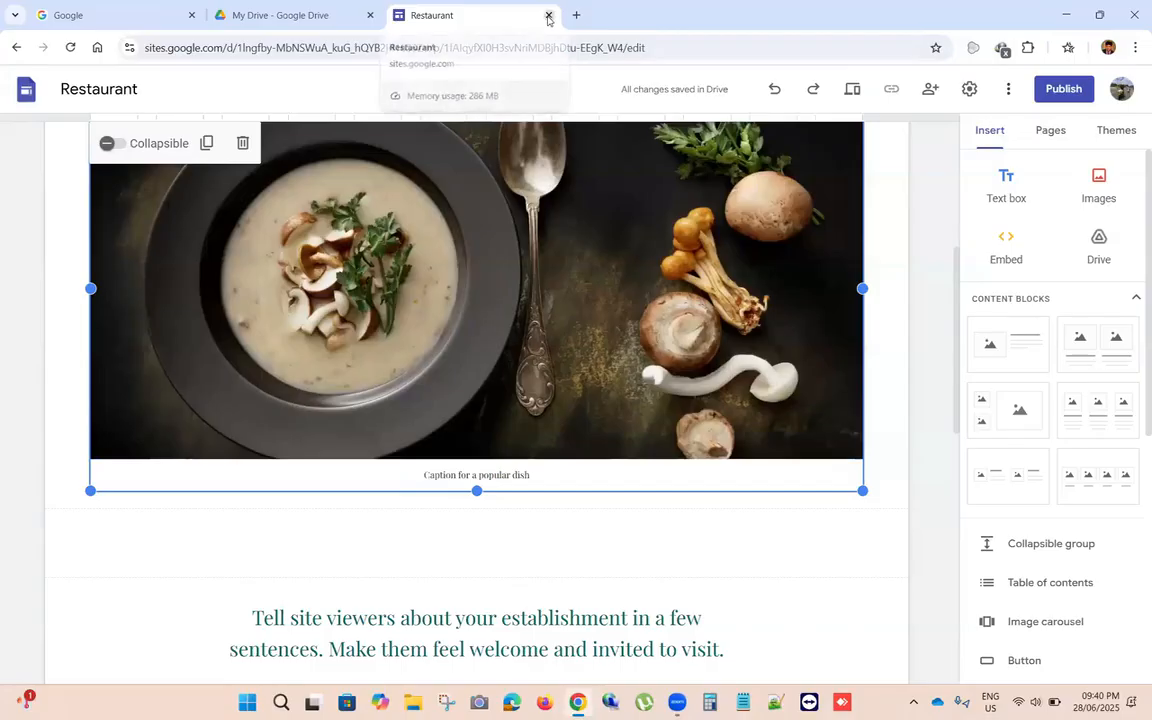
Step: Rename the site document as ABC
click(153, 89)
double_click(153, 89)
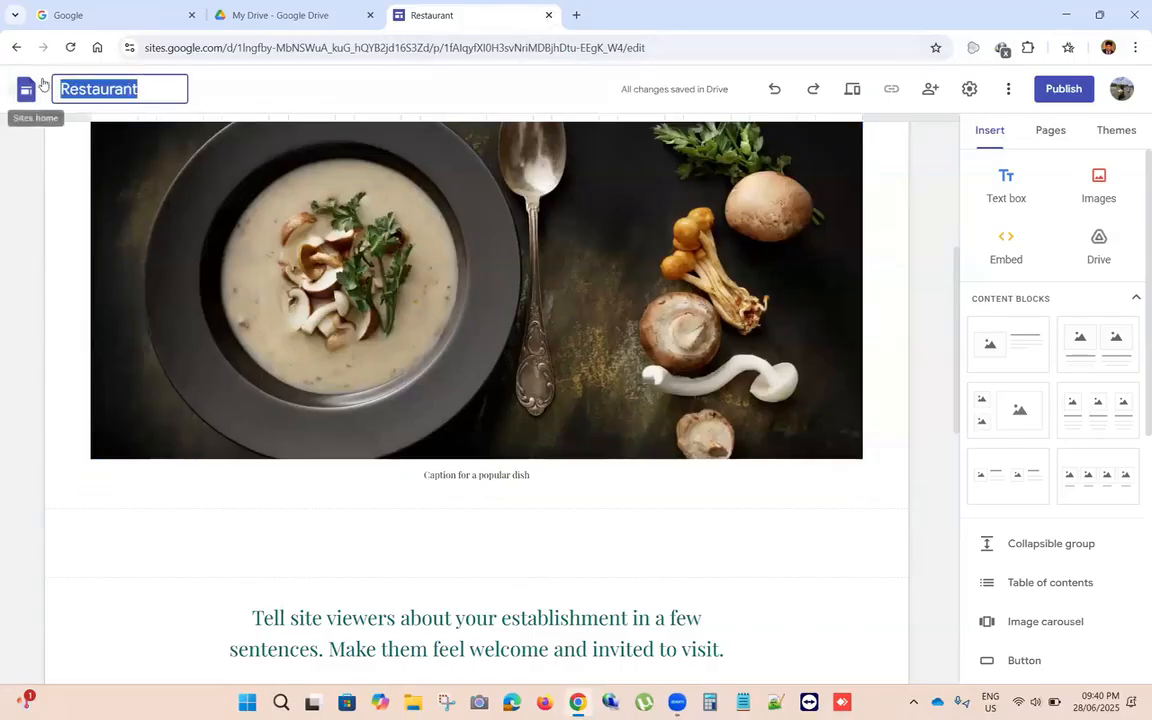
text(ABC)
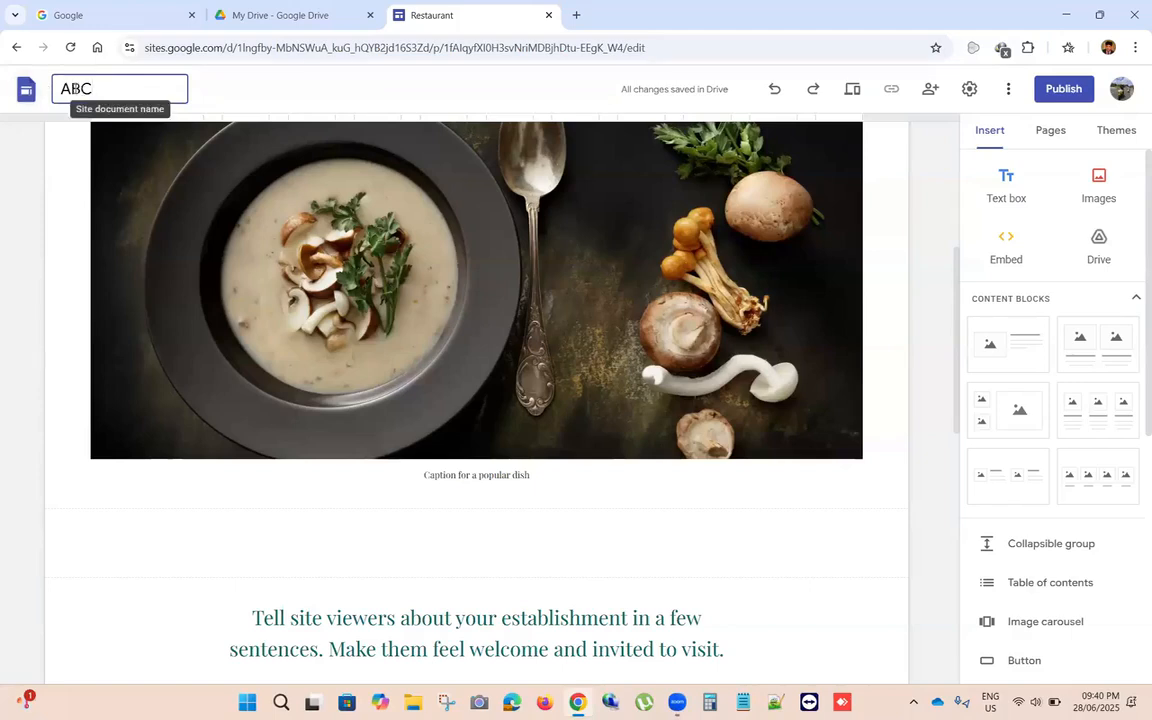
double_click(96, 77)
click(103, 83)
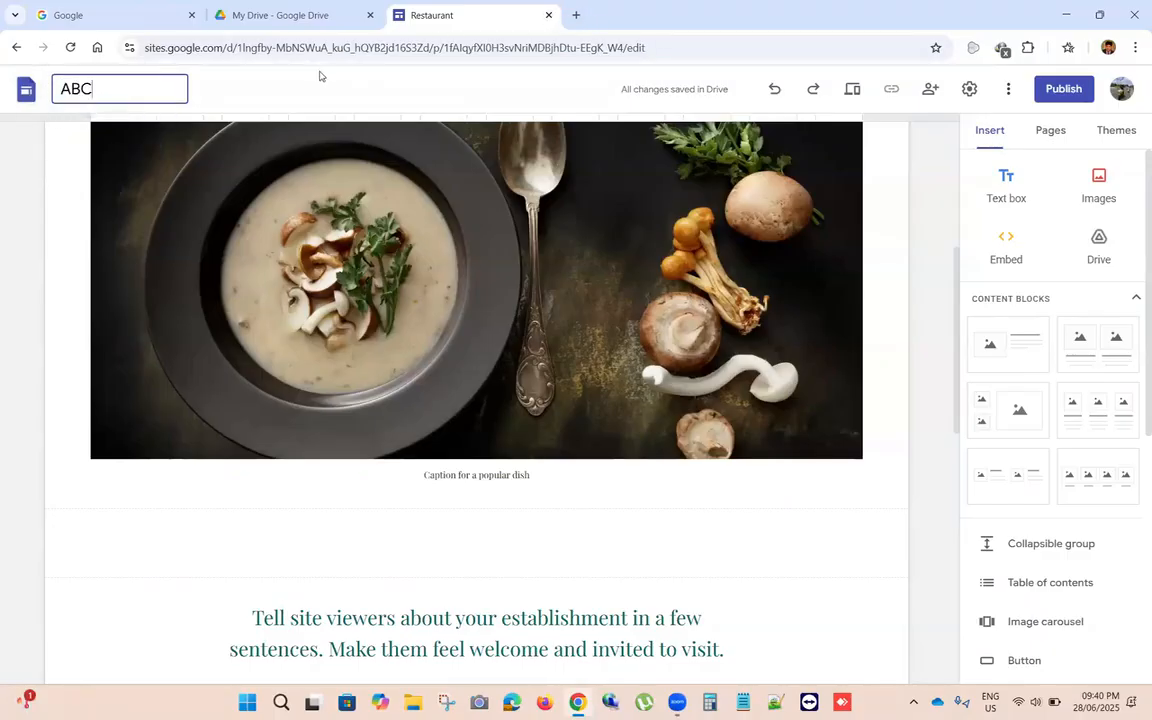
click(552, 86)
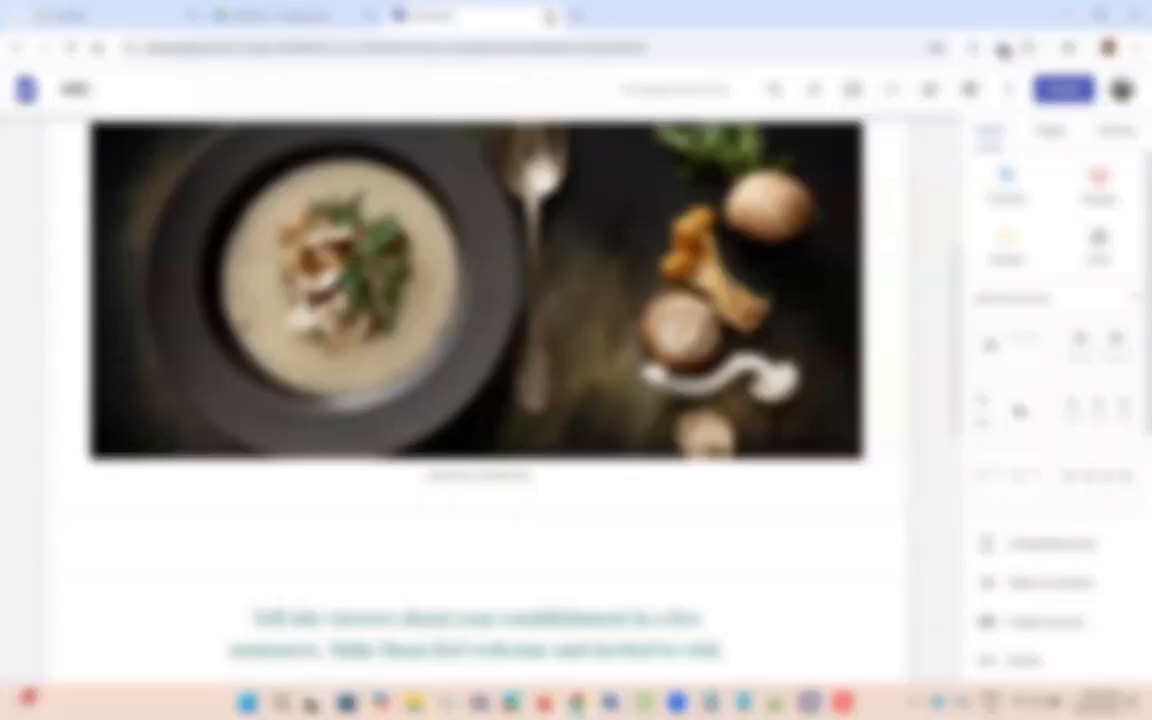
Step: Close the site, switch to Google Drive and move the ABC site file to the trash
click(552, 16)
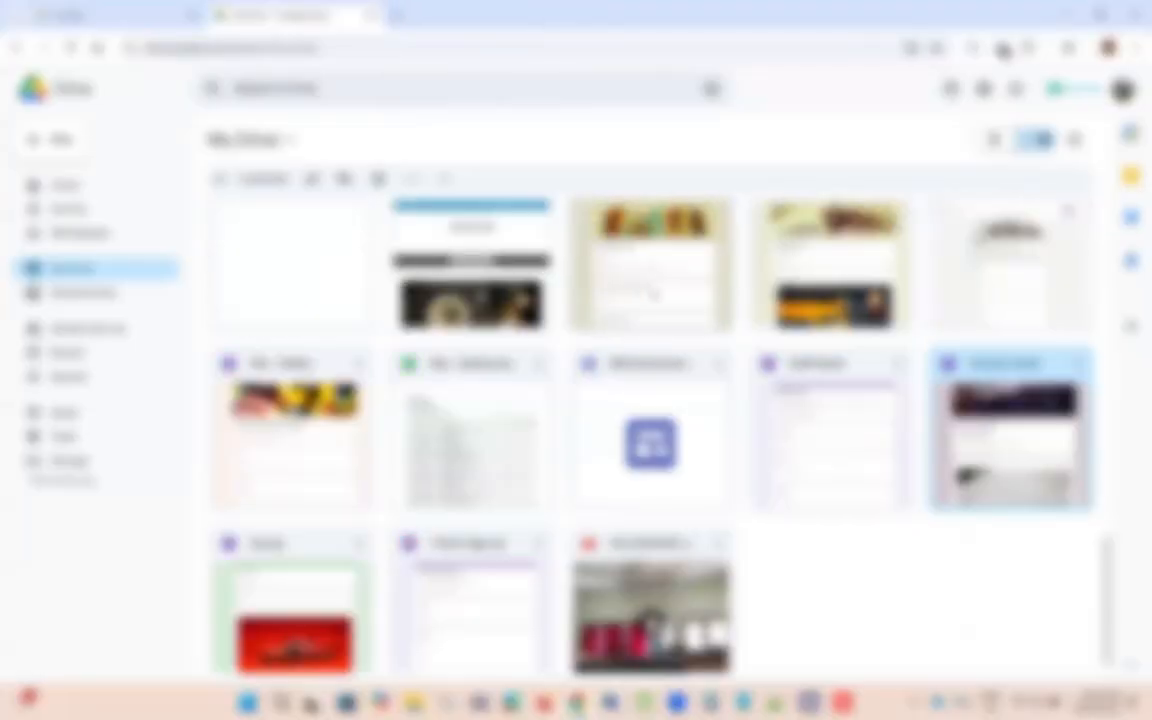
click(952, 598)
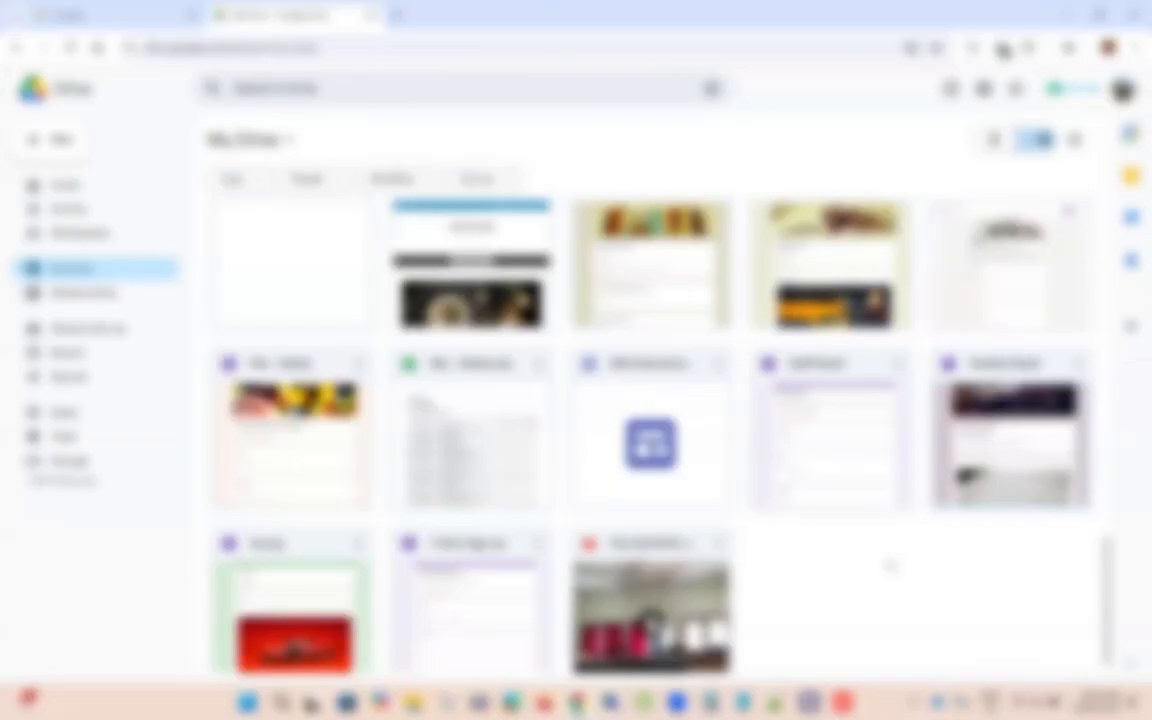
scroll(890, 565, up, 10)
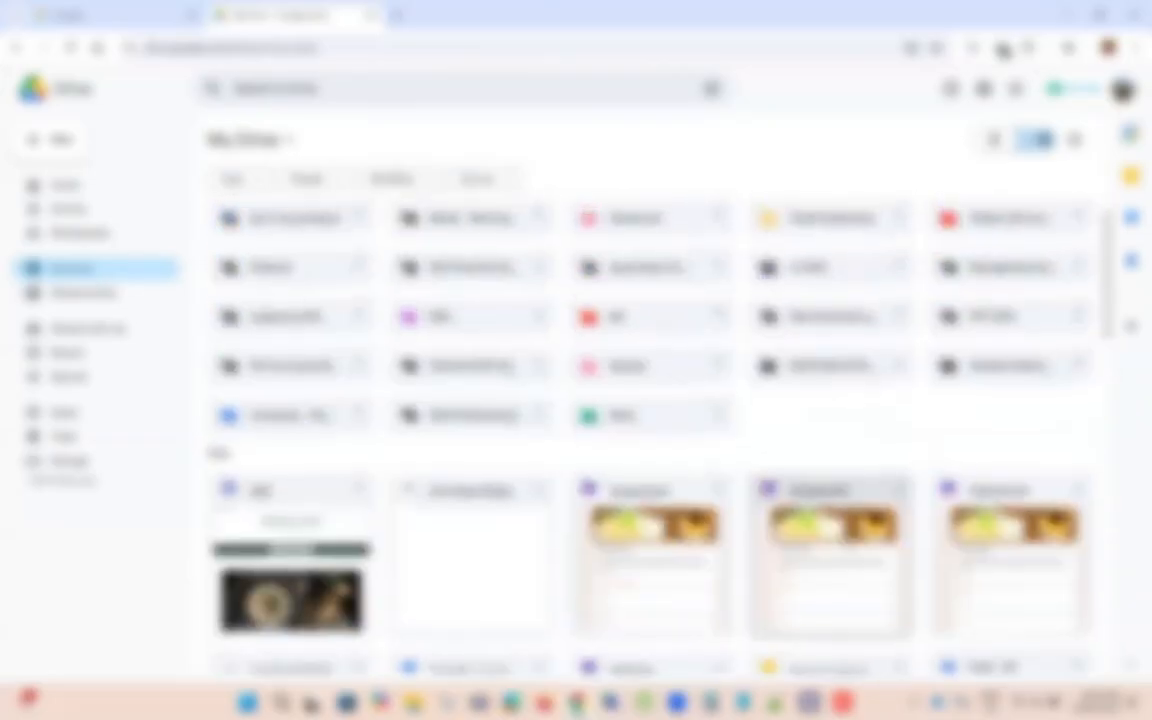
scroll(848, 545, down, 3)
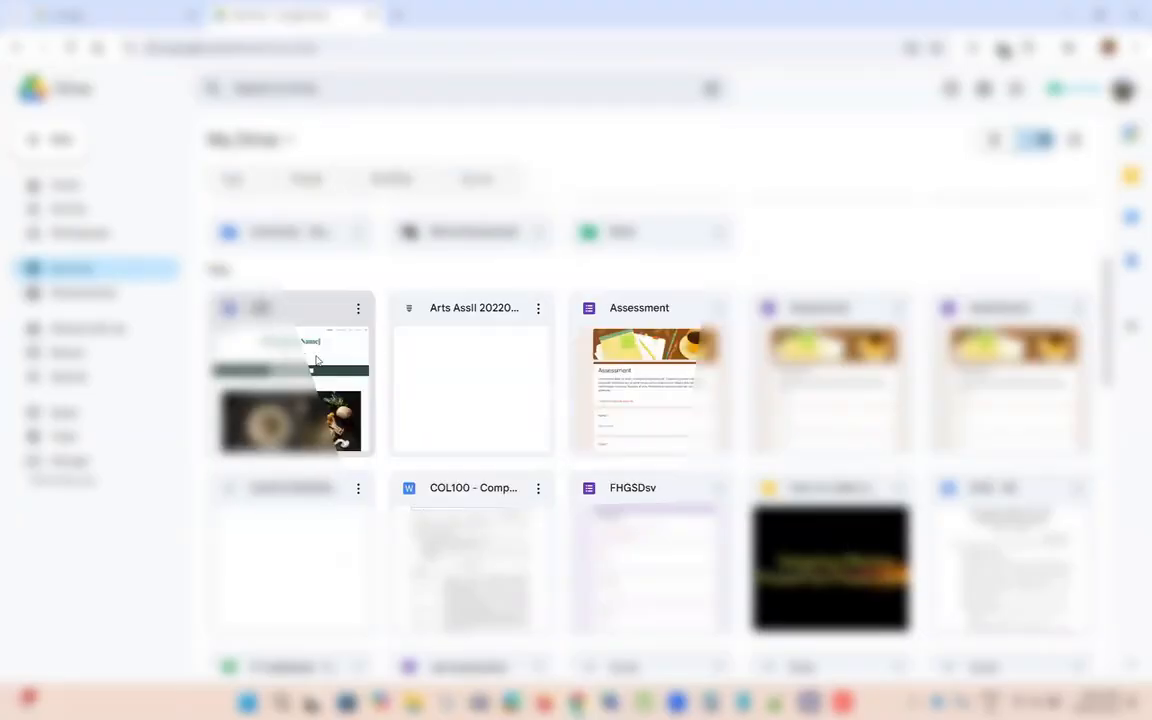
click(354, 311)
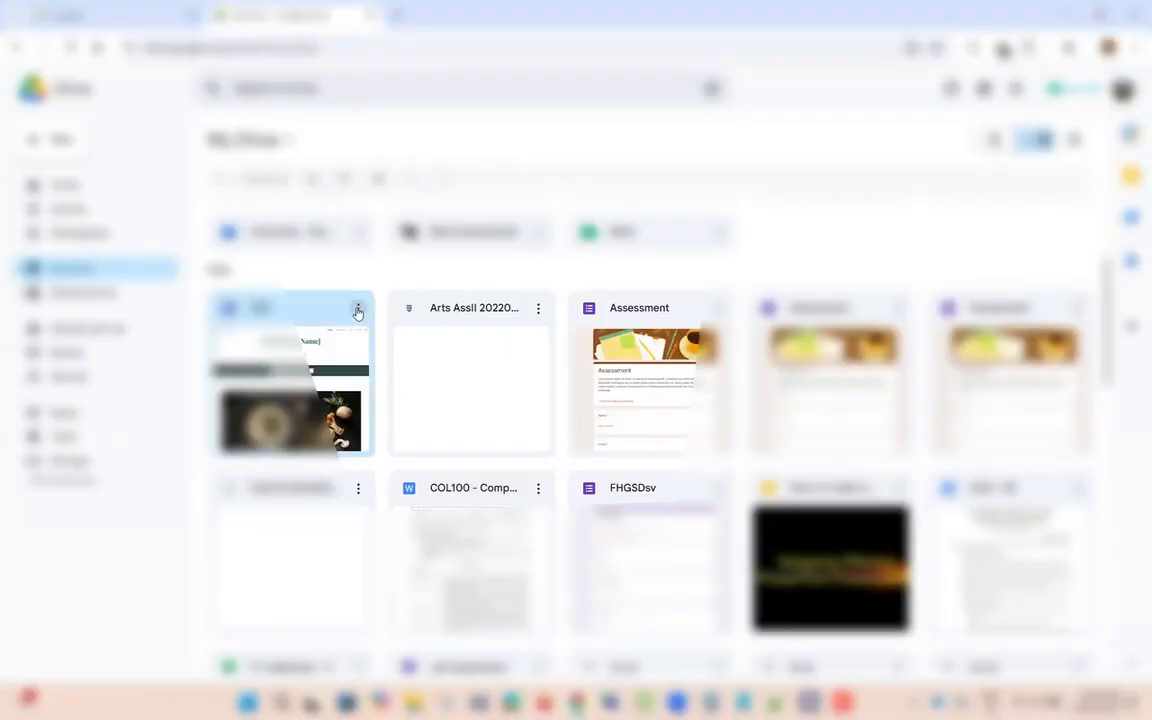
click(358, 311)
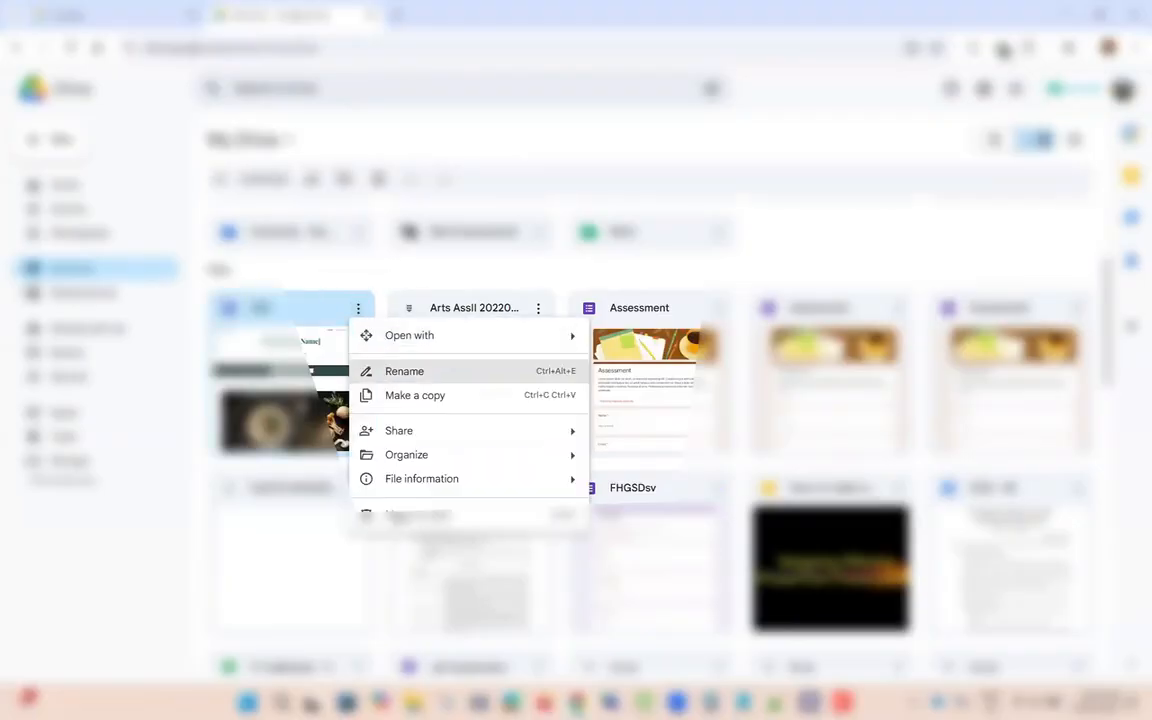
click(412, 514)
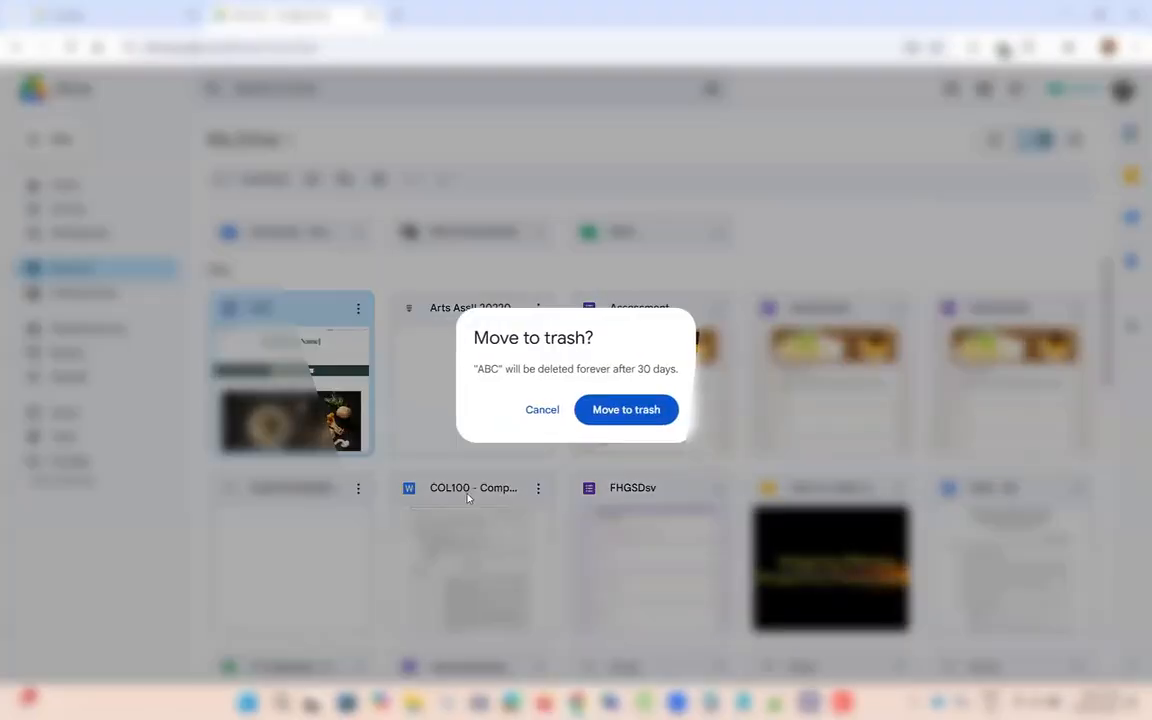
click(627, 410)
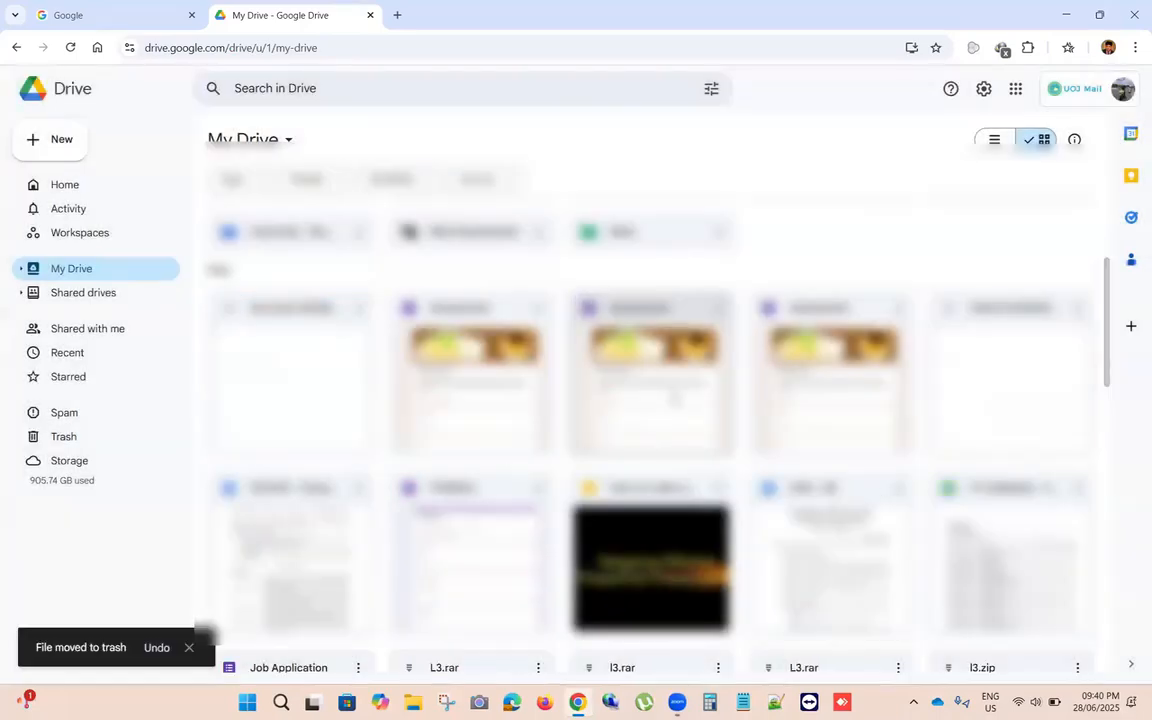
Step: Move the form file just before the last file in My Drive to the trash
scroll(676, 398, down, 10)
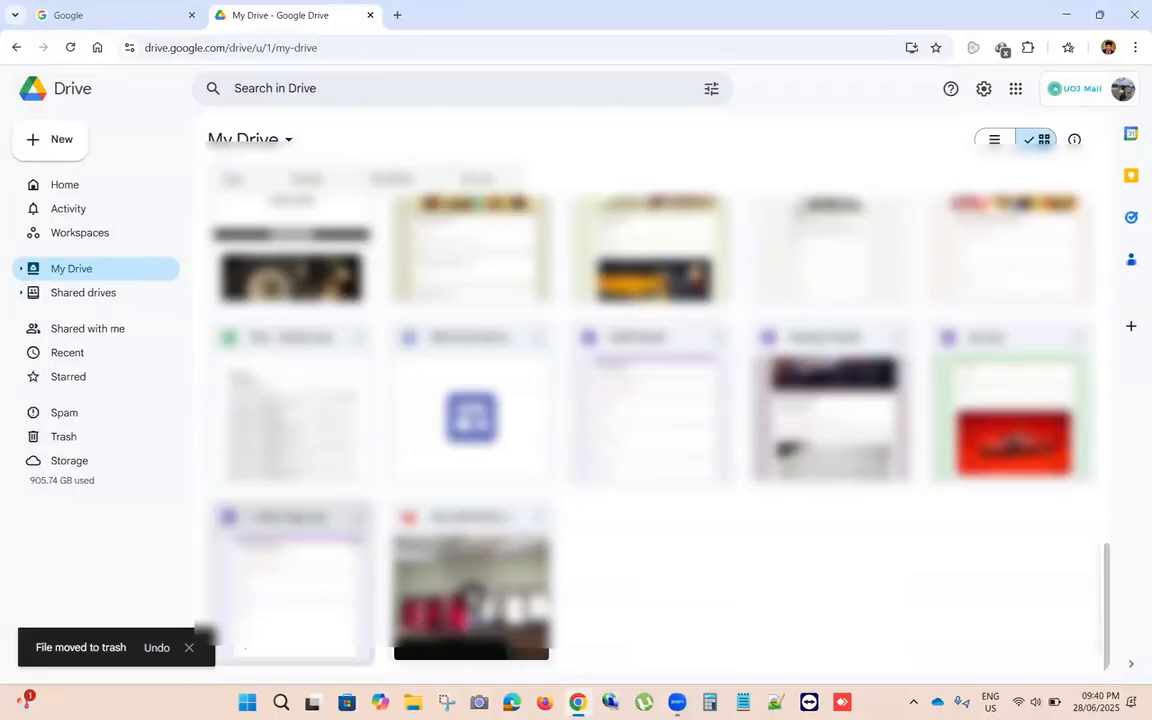
right_click(336, 497)
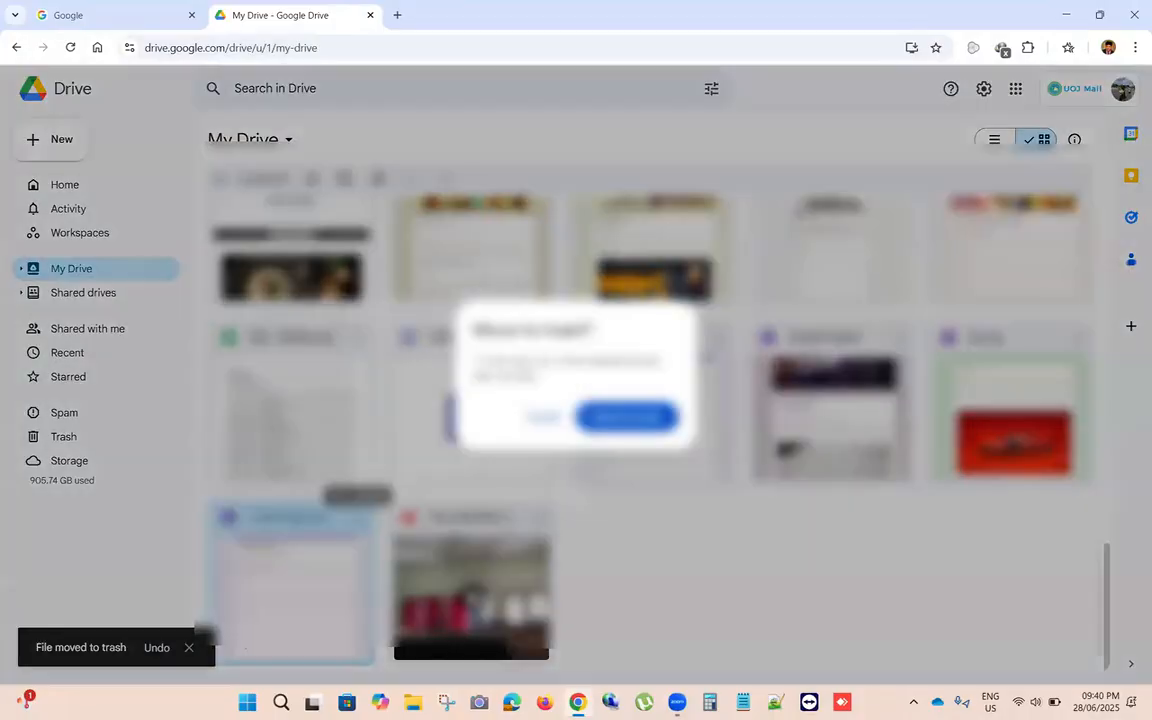
click(415, 496)
click(627, 414)
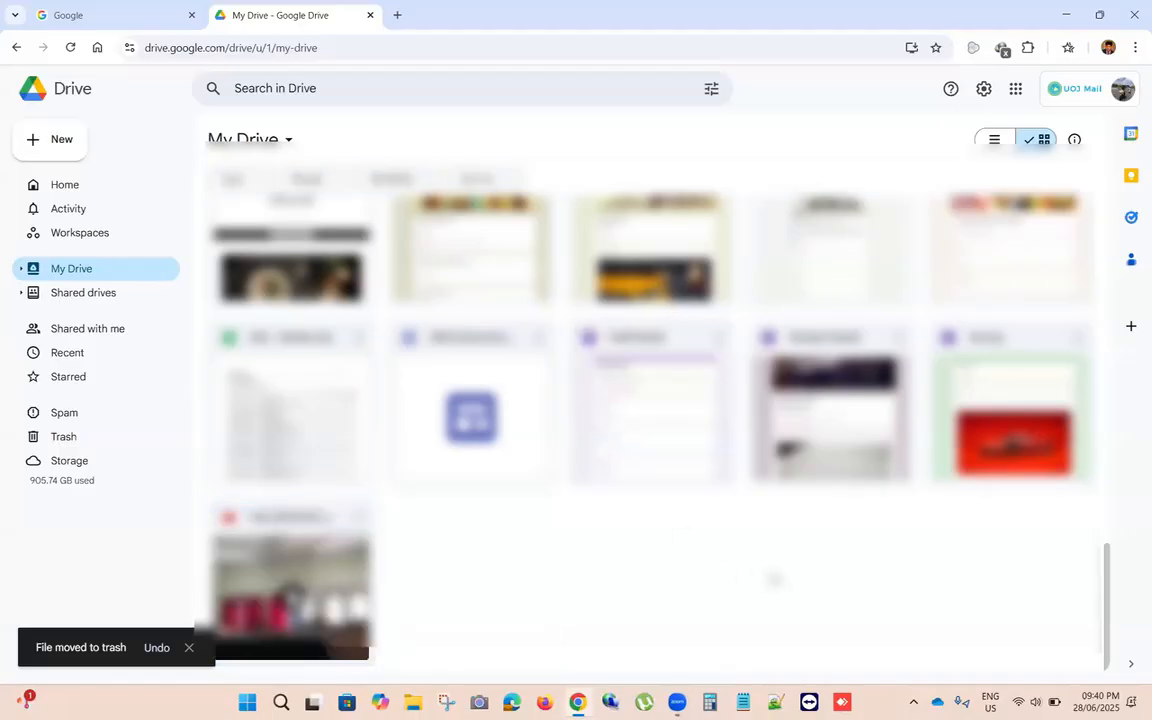
Step: Switch from Google Drive to Google Sites and create a new blank site
scroll(774, 580, up, 6)
scroll(774, 500, up, 6)
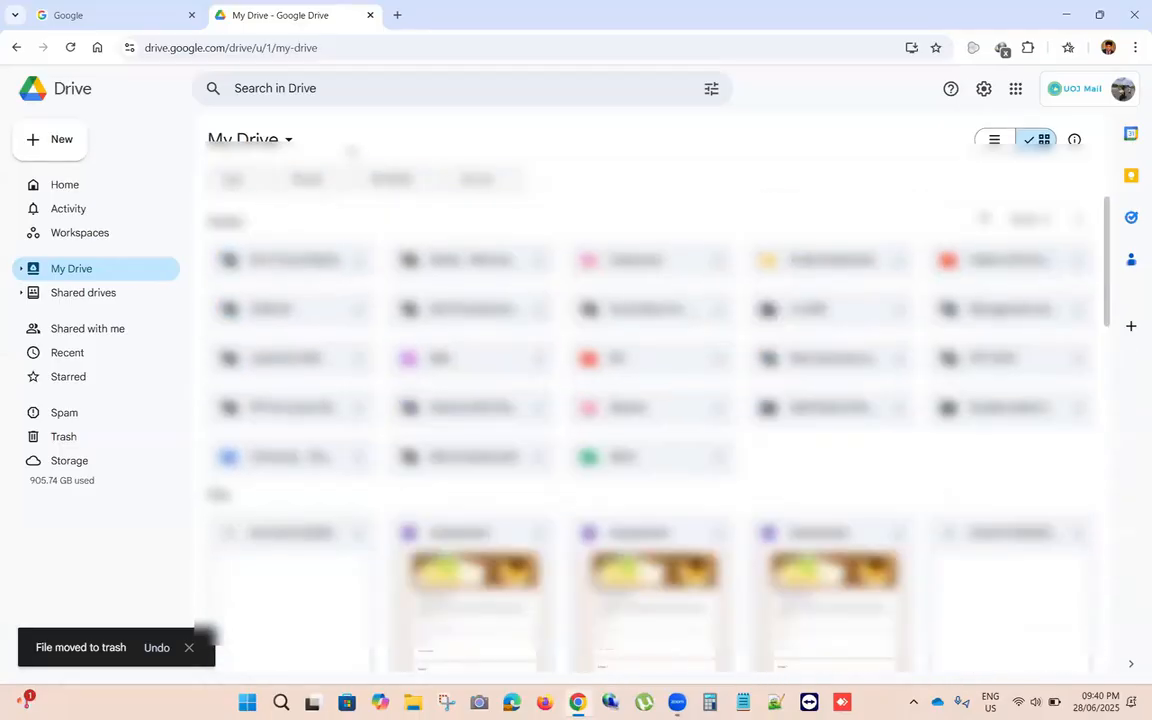
click(1015, 89)
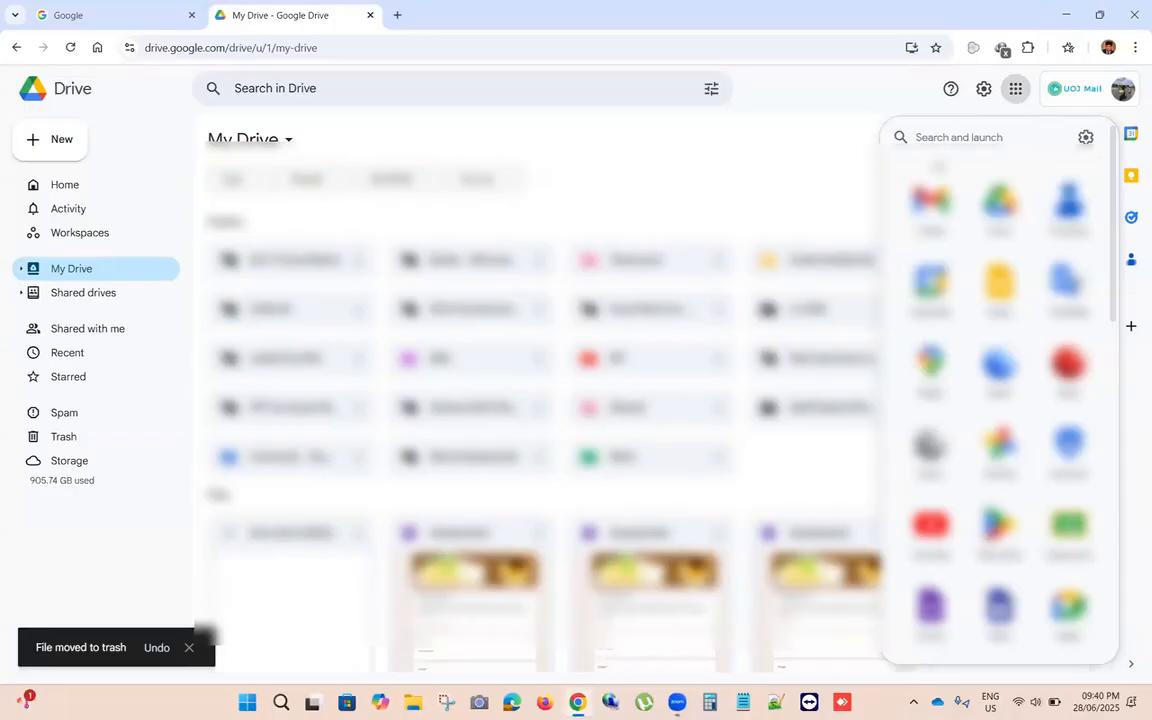
click(938, 167)
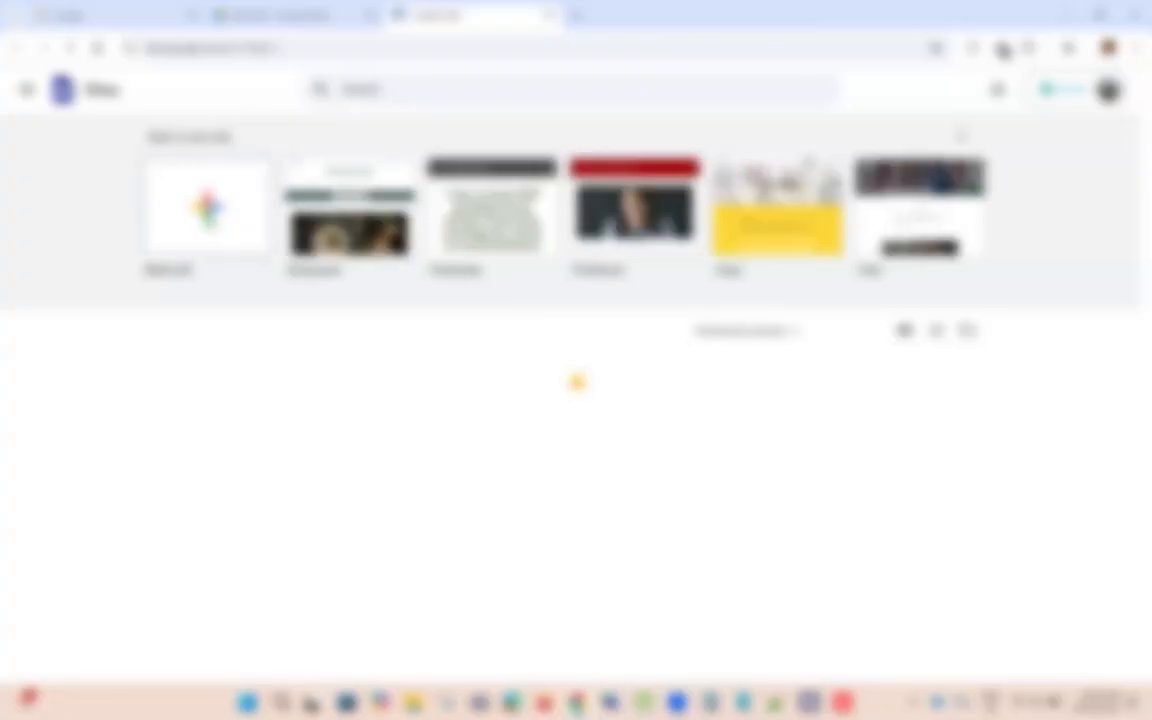
click(208, 218)
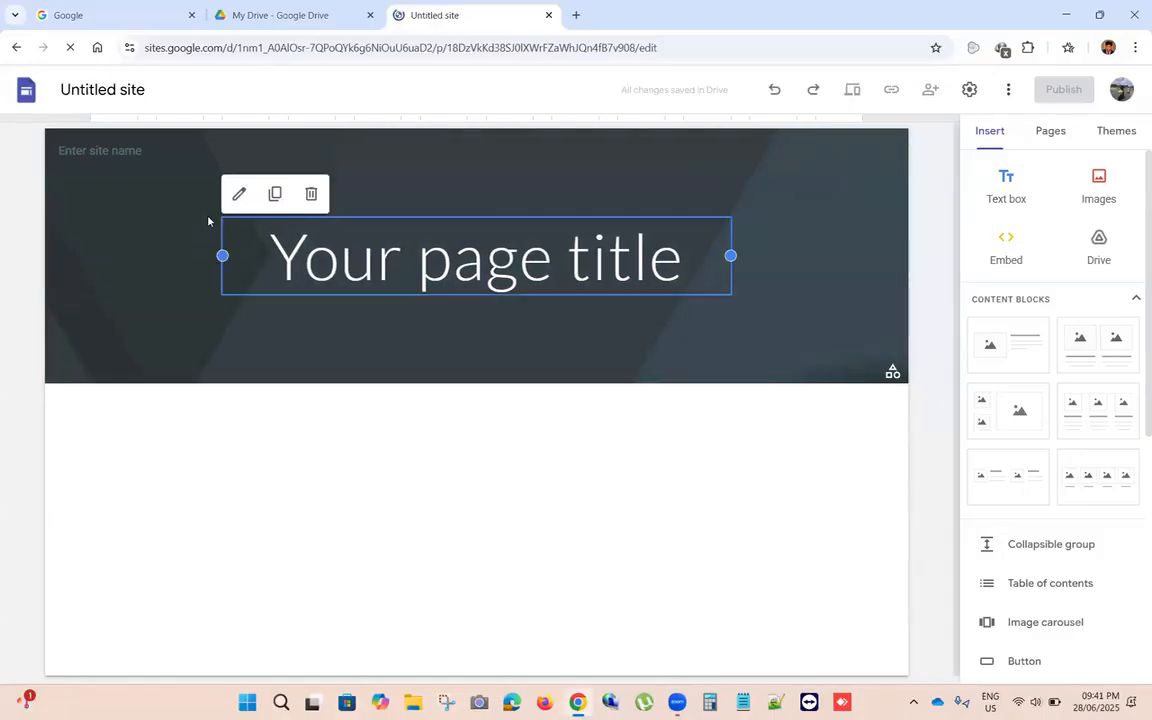
Step: Rename the untitled site document as CODL
click(110, 89)
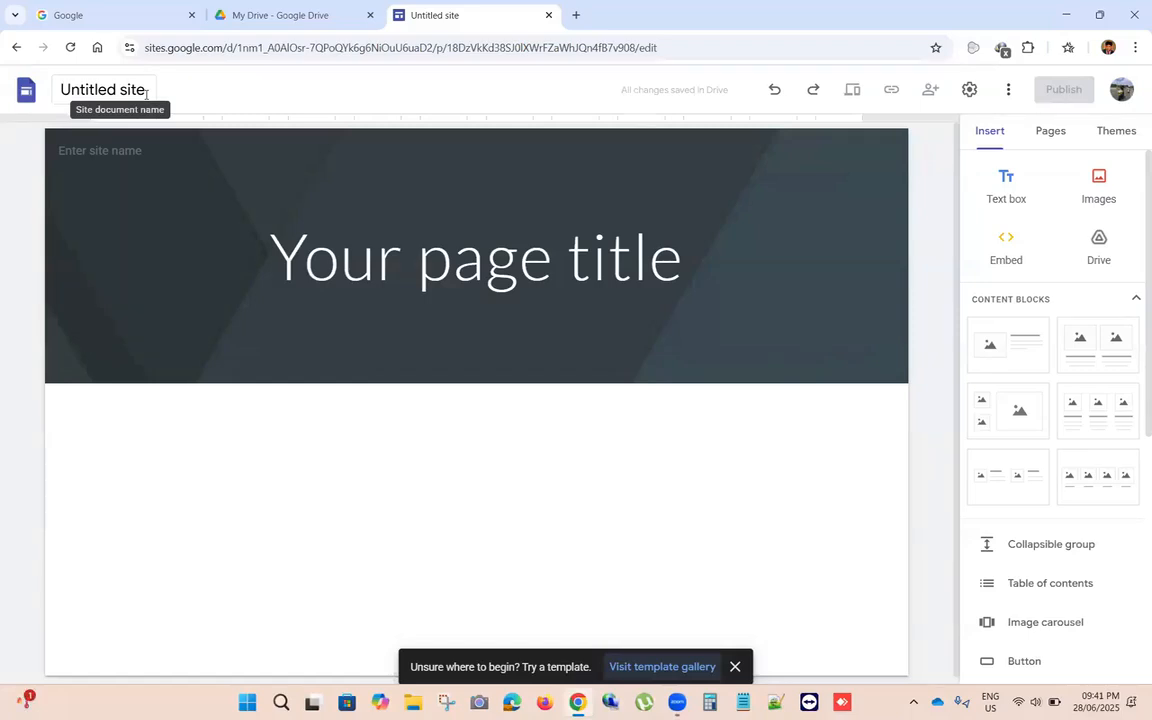
click(146, 93)
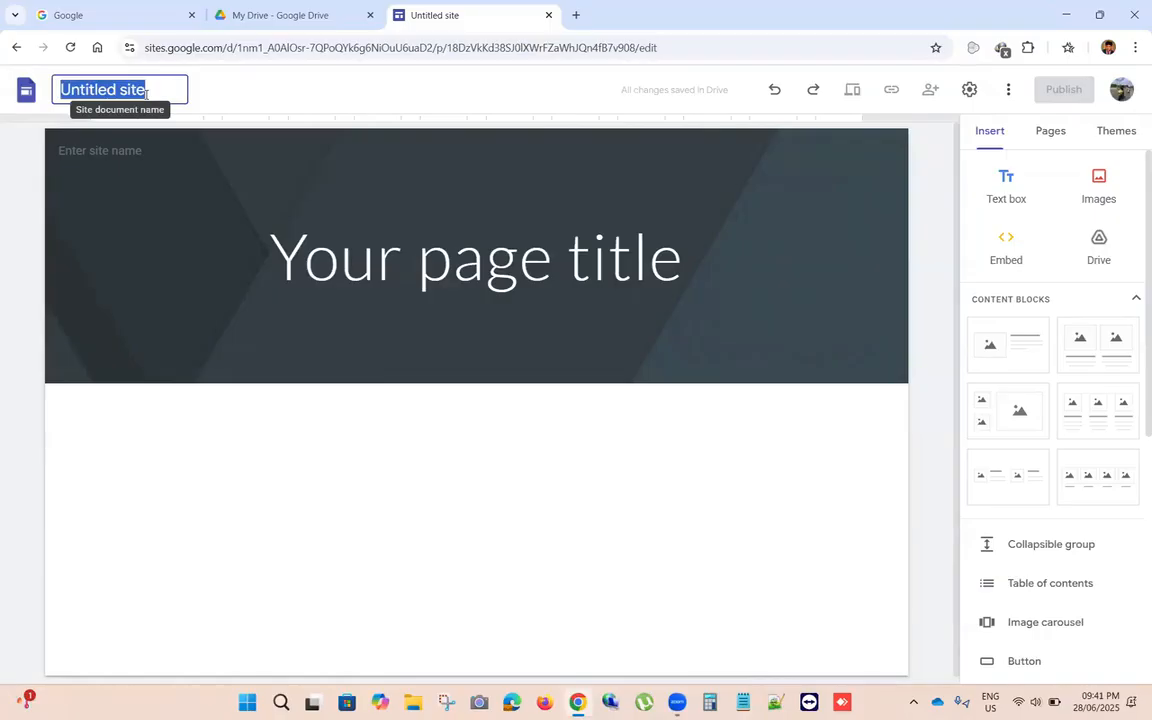
text(CODL)
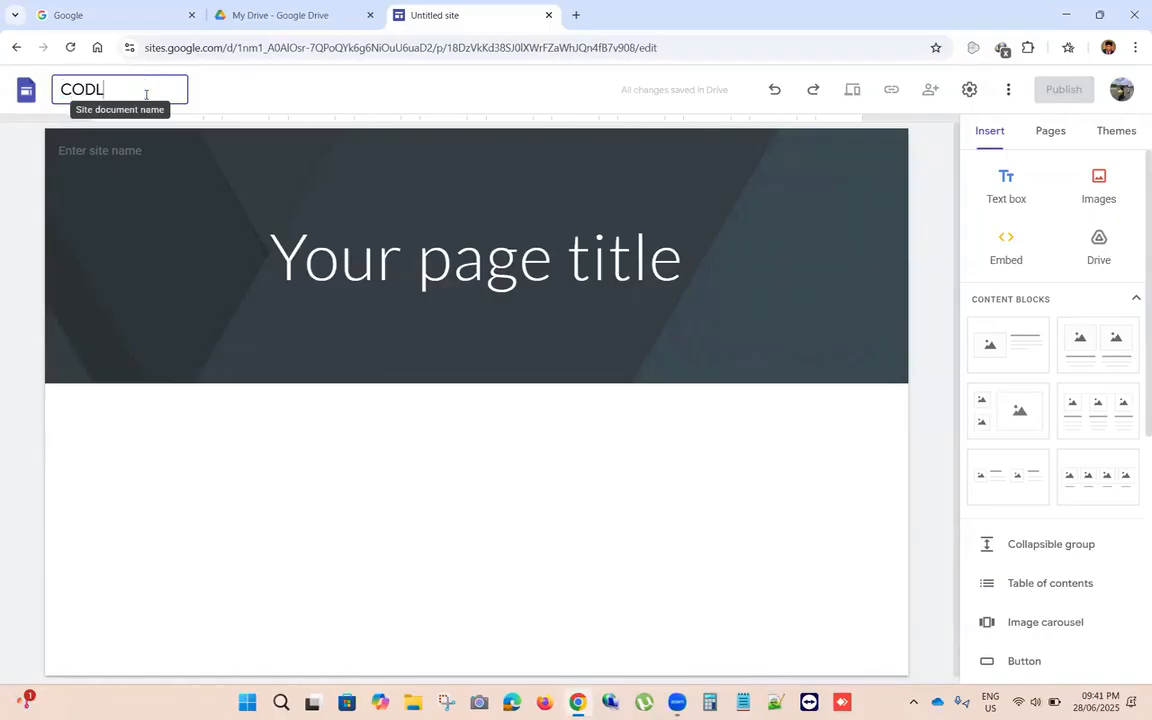
key(Return)
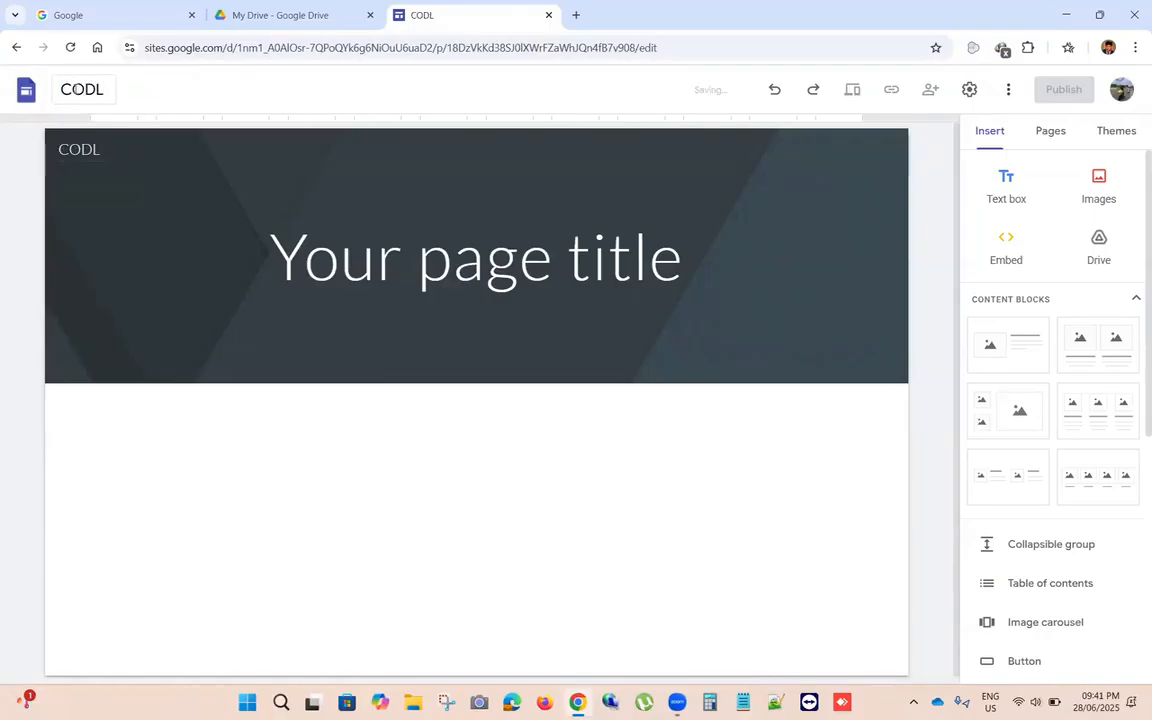
Step: View the brand image settings for adding a logo to the site header, and close them
mouse_move(75, 150)
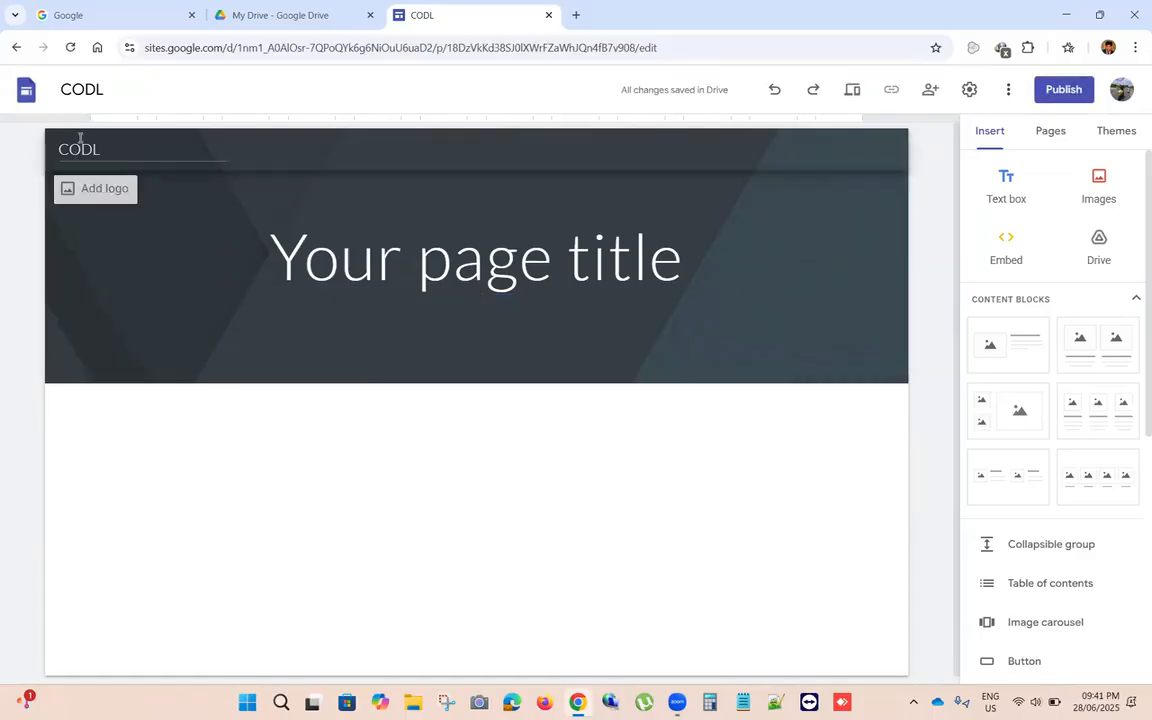
click(101, 199)
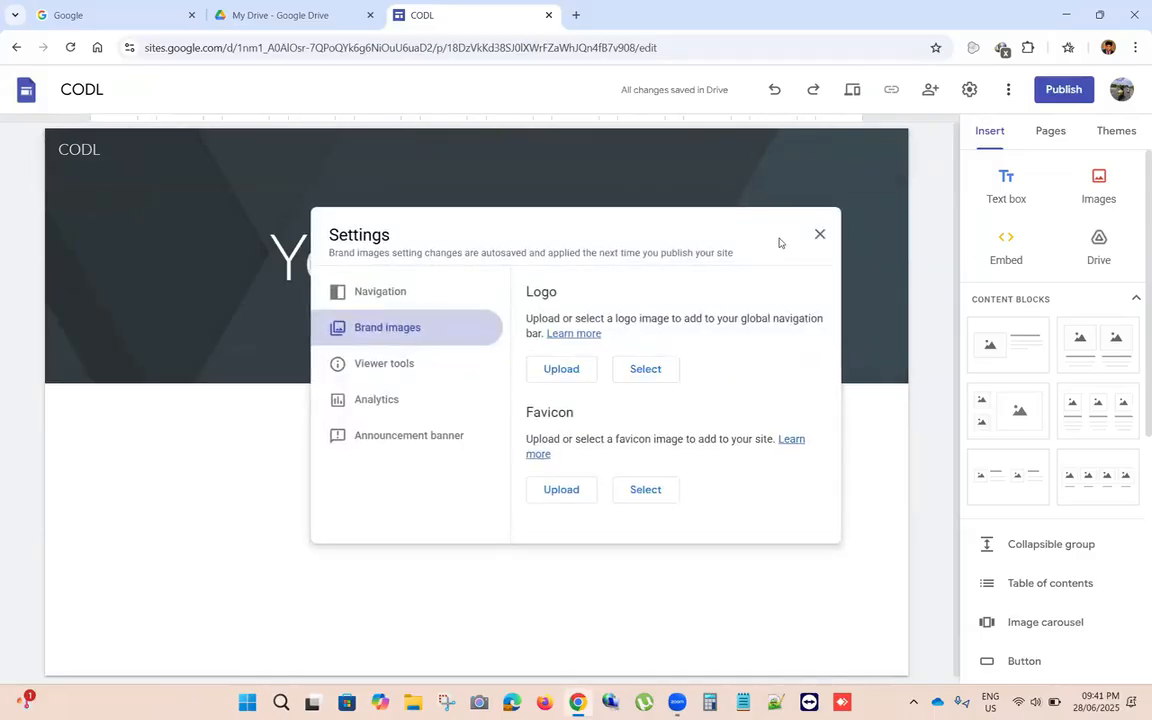
click(810, 236)
Step: Replace the page title placeholder in the header with "CODL"
click(440, 240)
click(283, 244)
drag(283, 244, 691, 252)
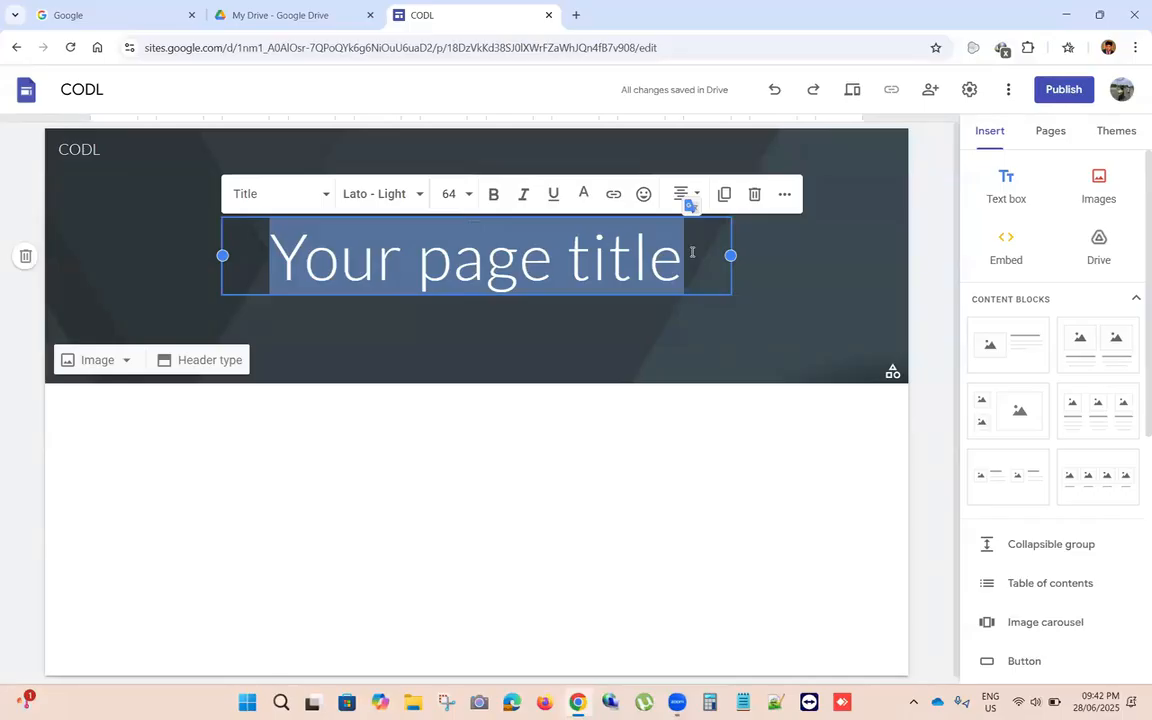
click(92, 89)
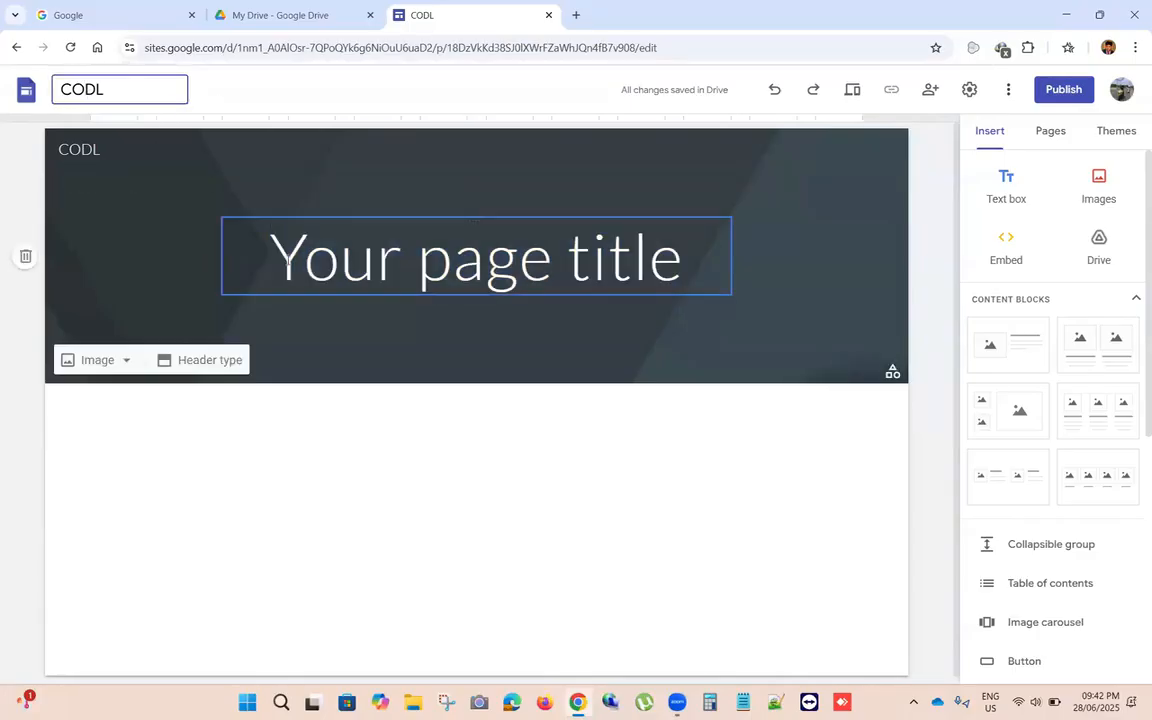
drag(281, 253, 699, 260)
text(C)
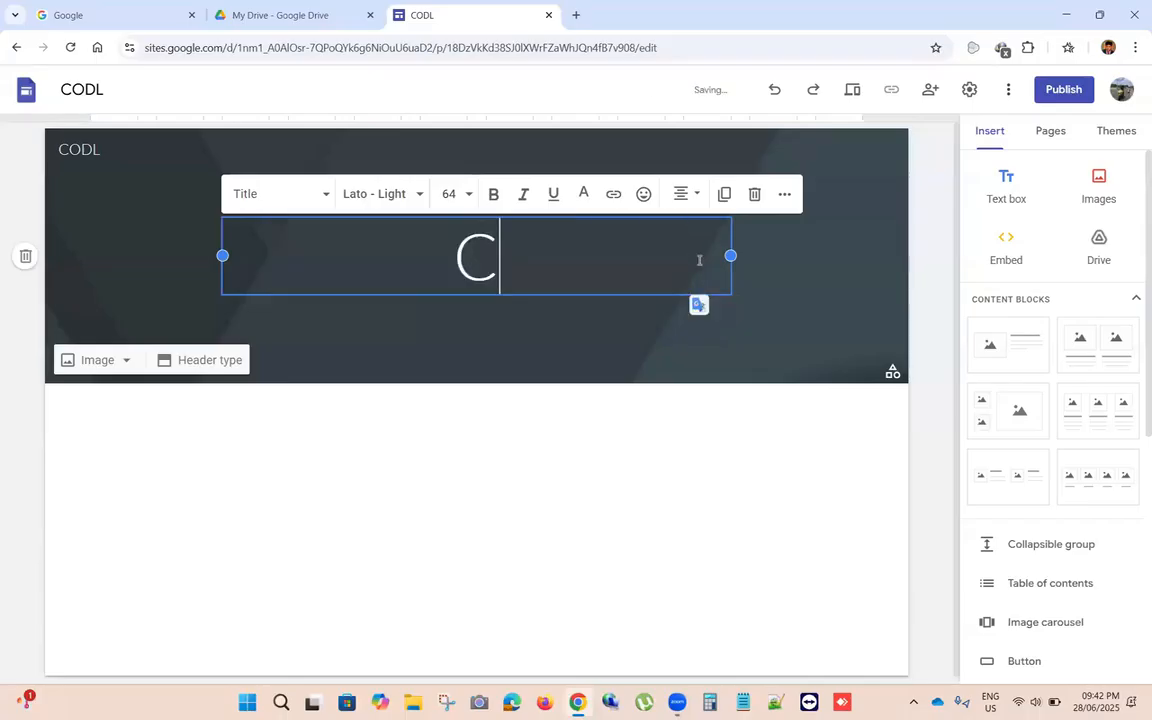
text(ODL)
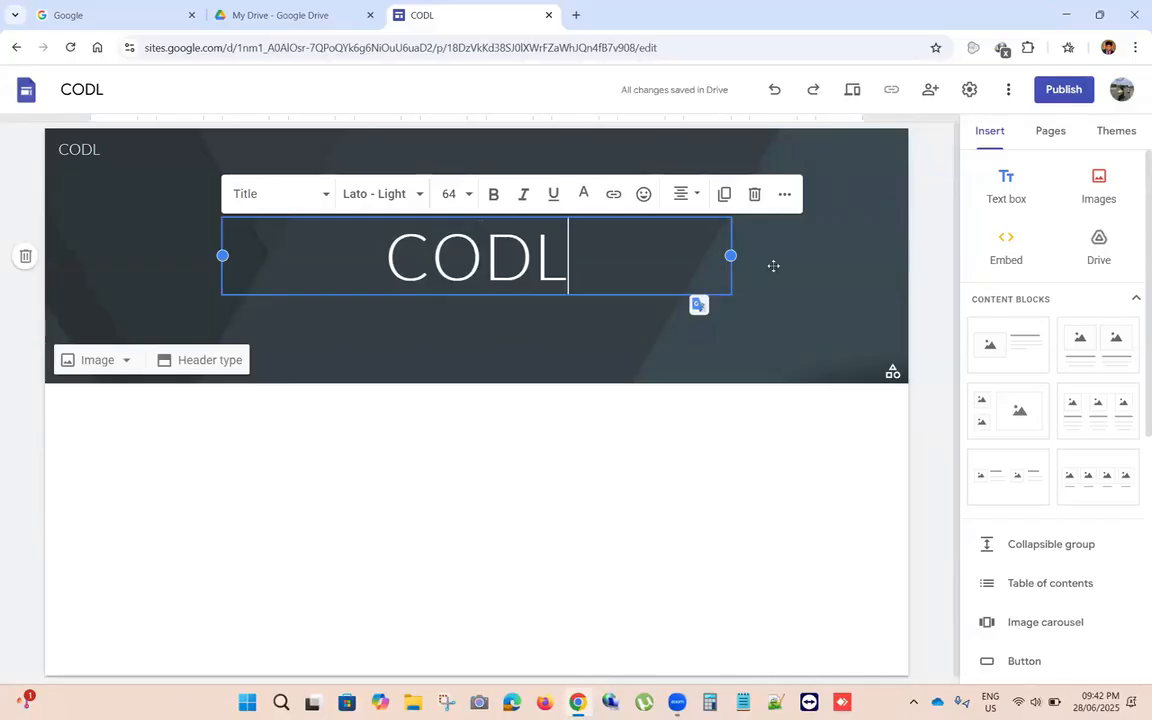
Step: Set the header background to the golden-brown blurred image, the first one in the image gallery
click(884, 272)
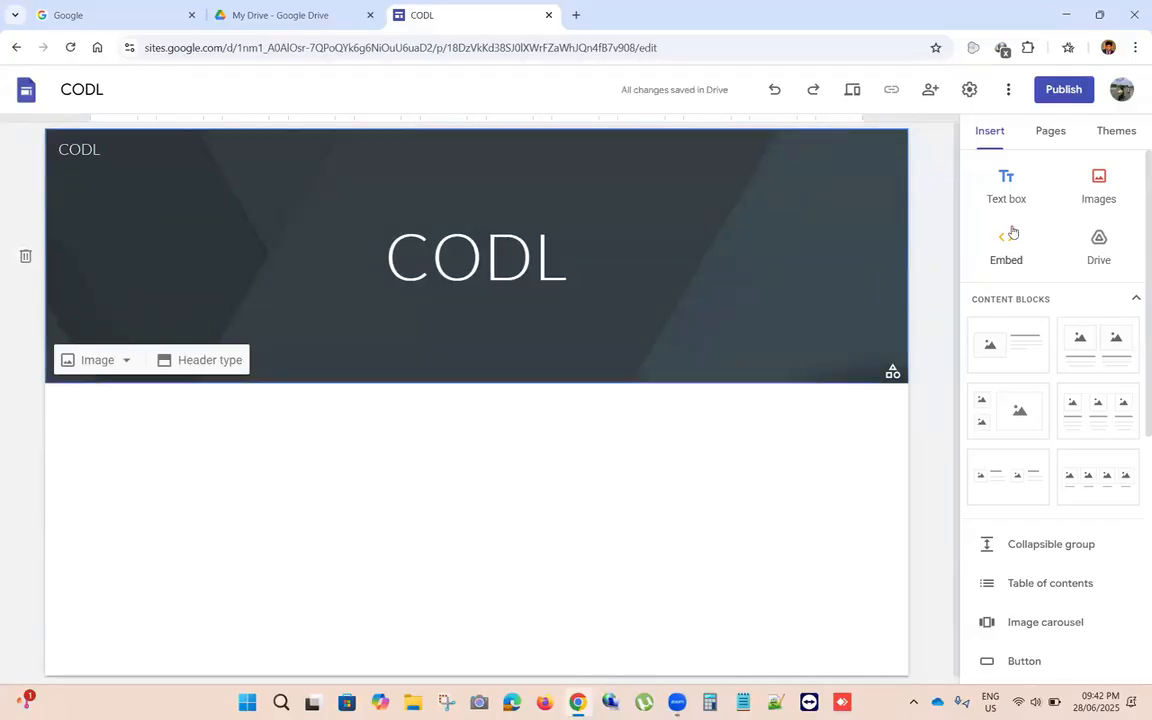
scroll(681, 293, down, 1)
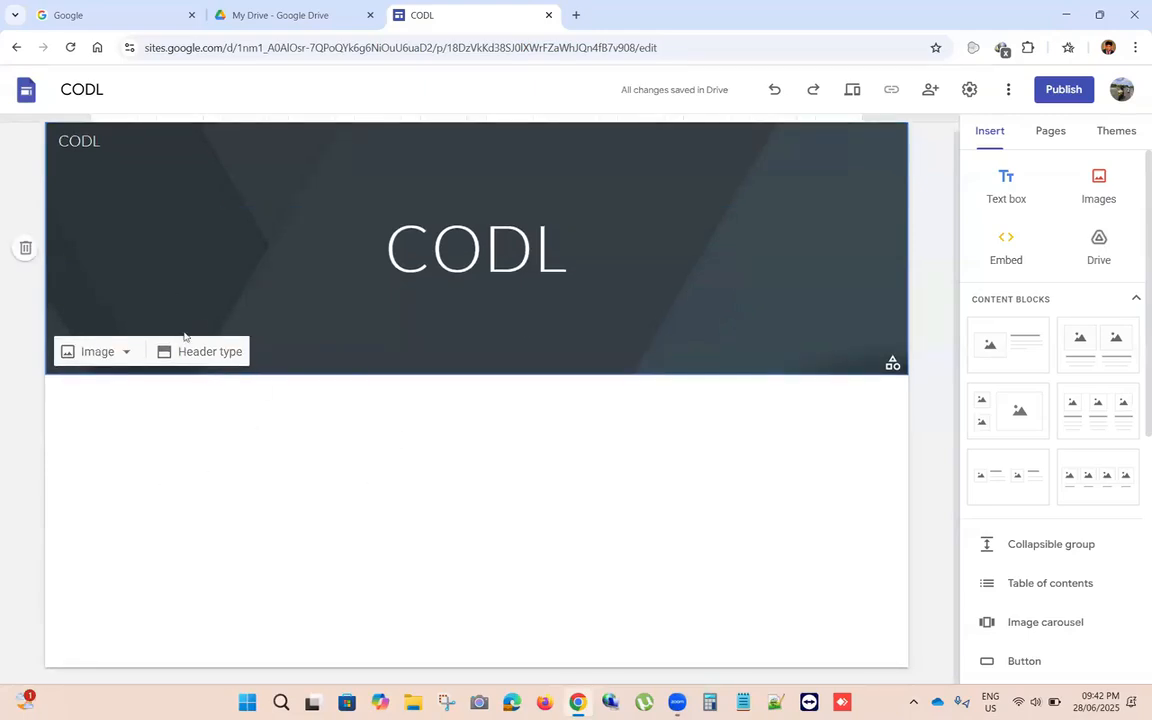
click(108, 355)
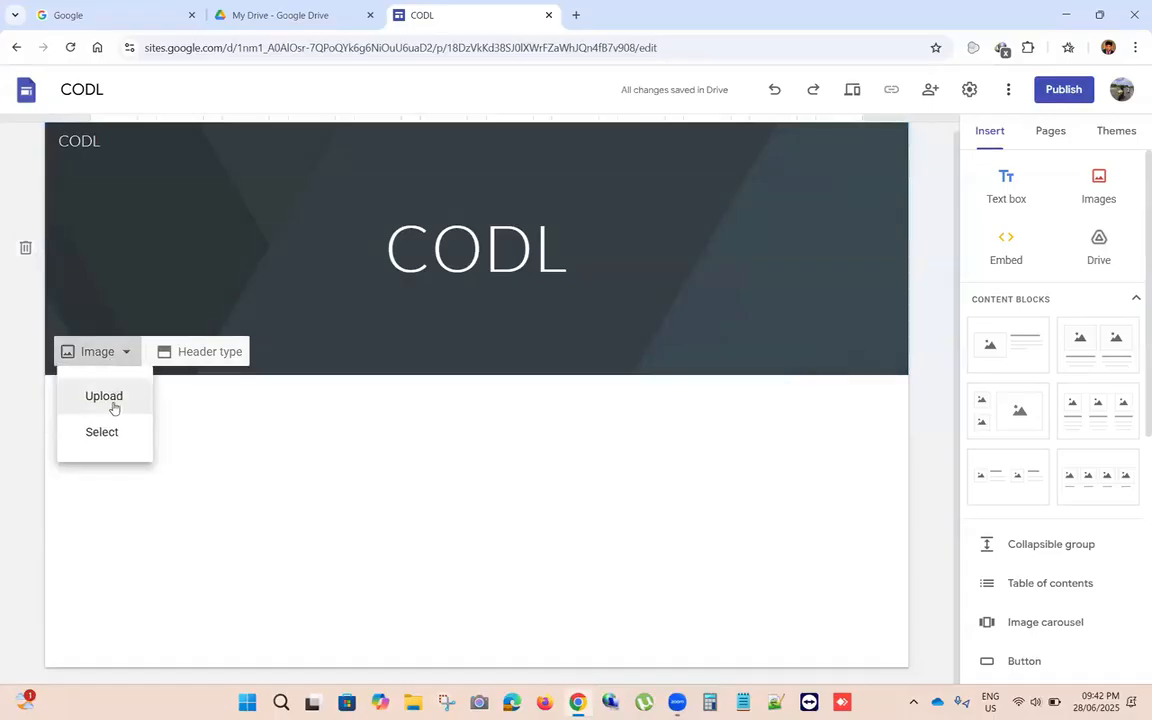
click(102, 432)
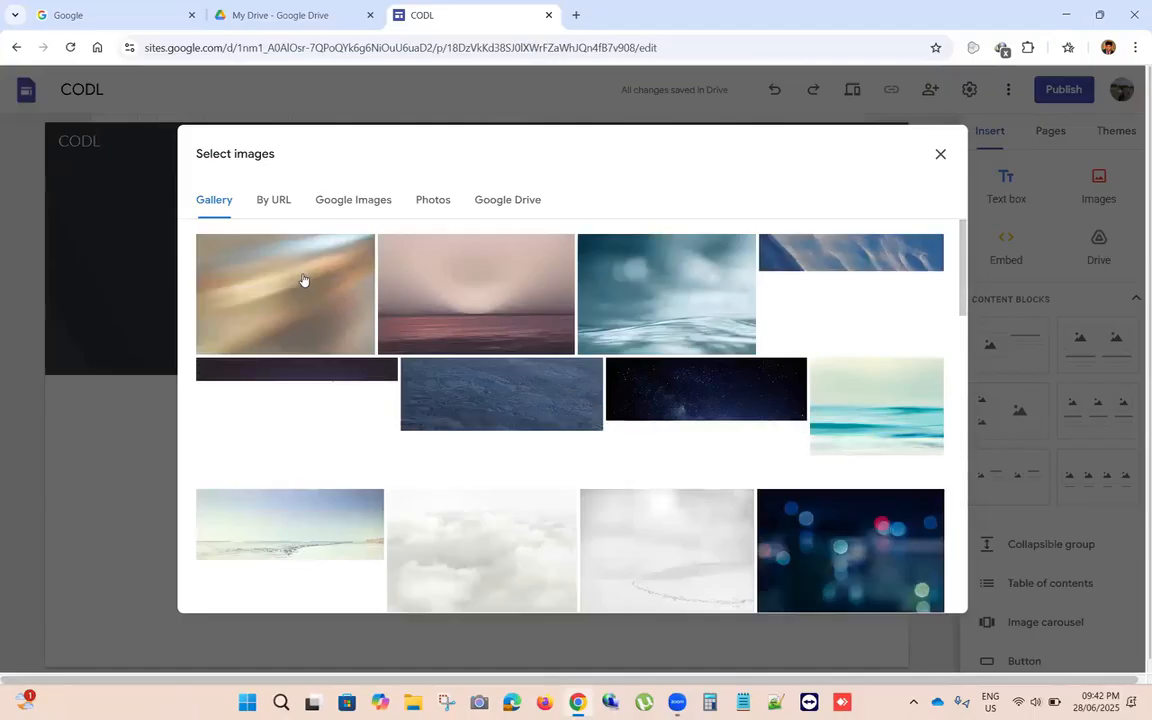
click(308, 288)
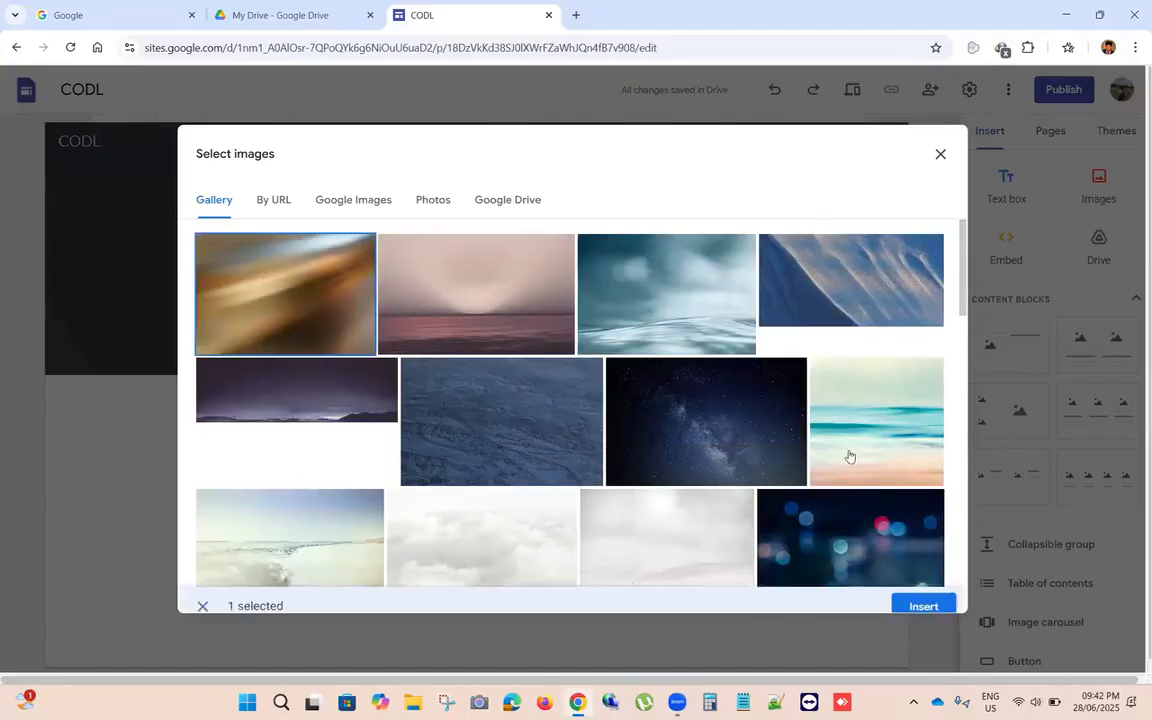
click(916, 605)
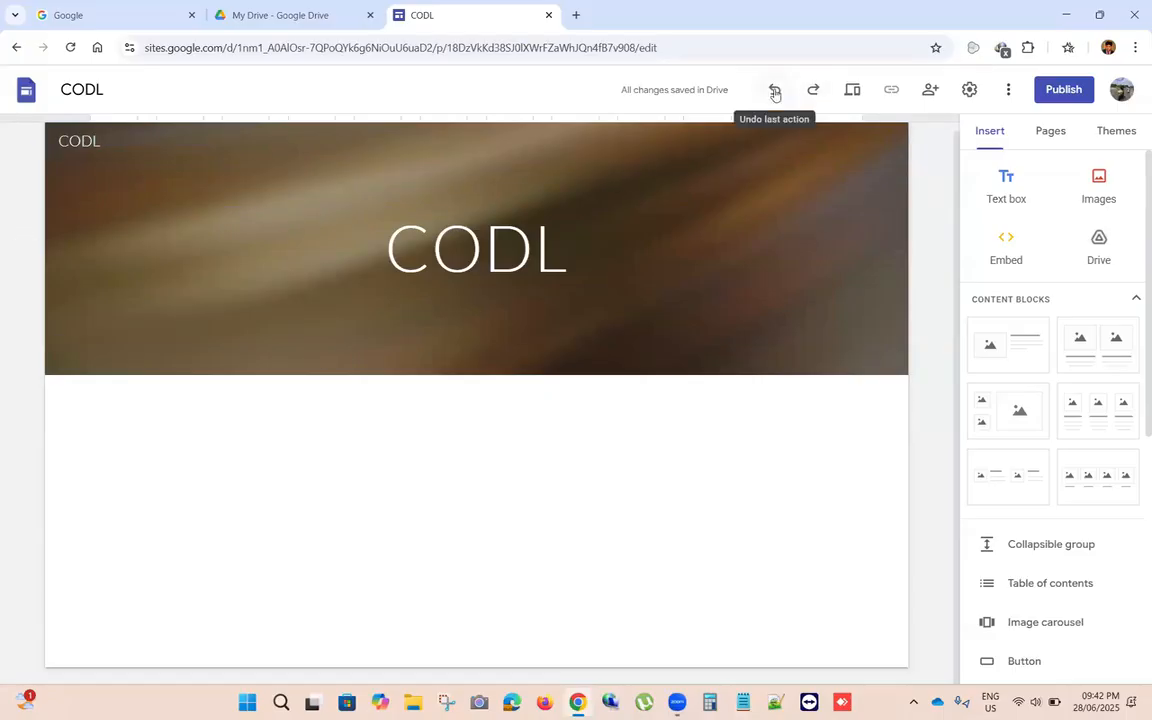
Step: Preview the site in the phone, tablet and large screen layouts, and exit the preview
click(853, 92)
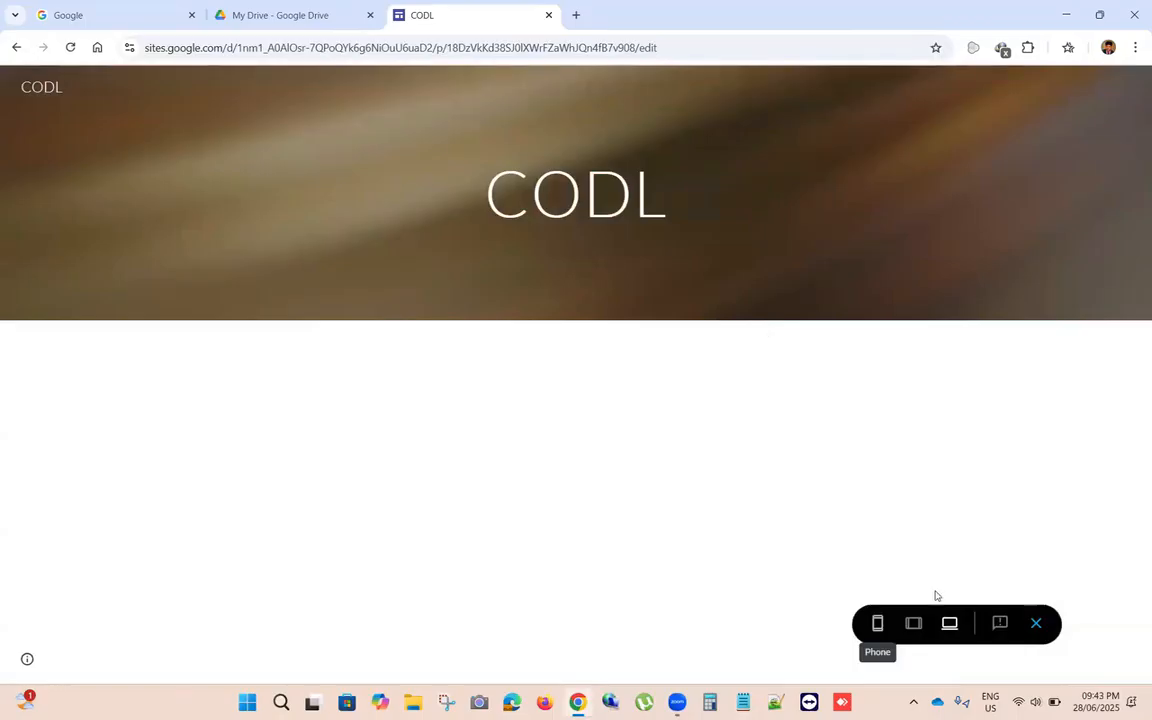
key(Return)
key(Tab)
key(Return)
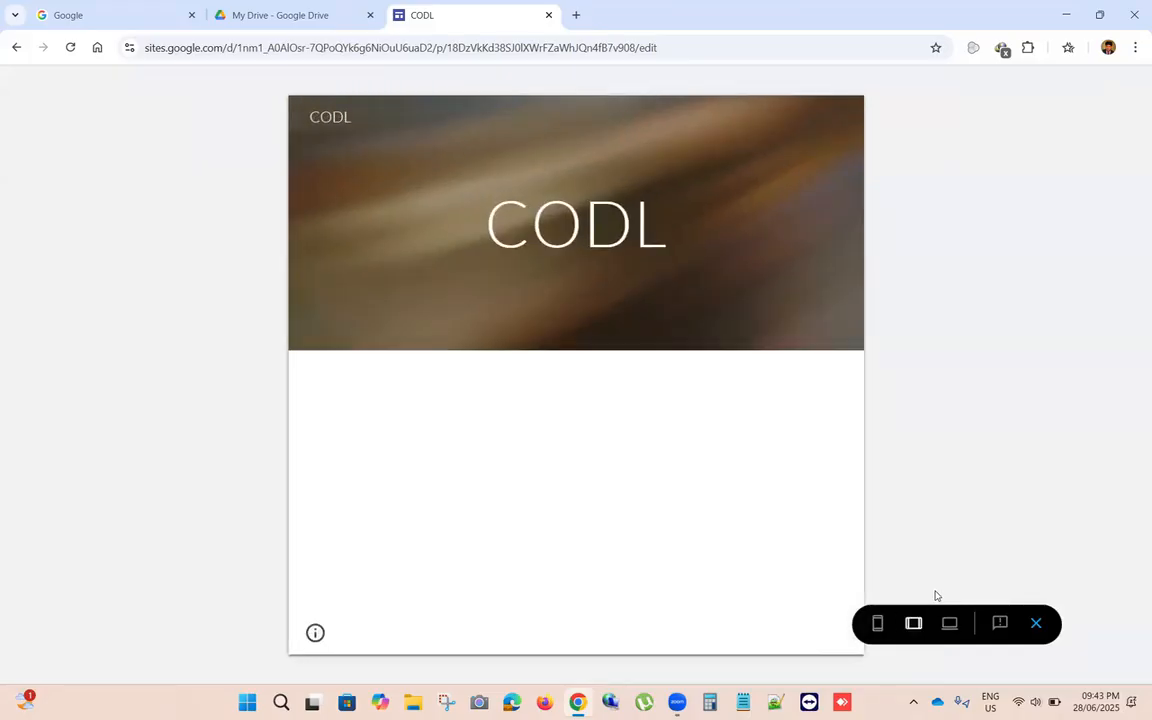
click(949, 623)
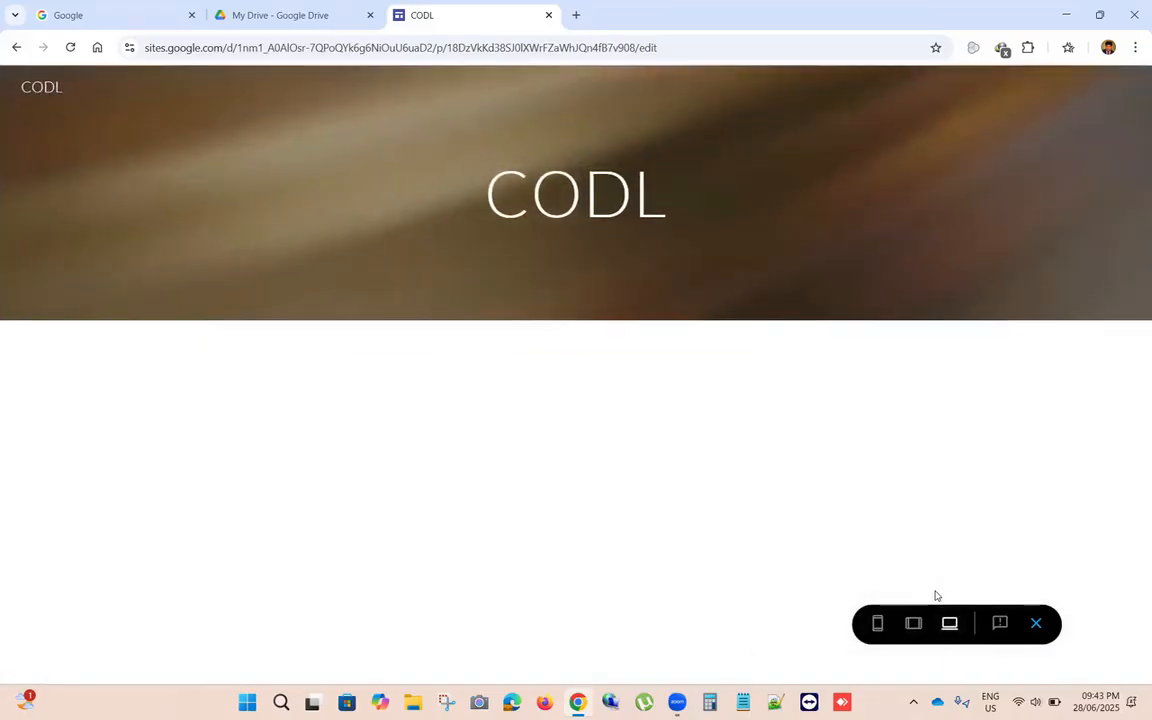
key(shift+Tab)
key(shift+Tab)
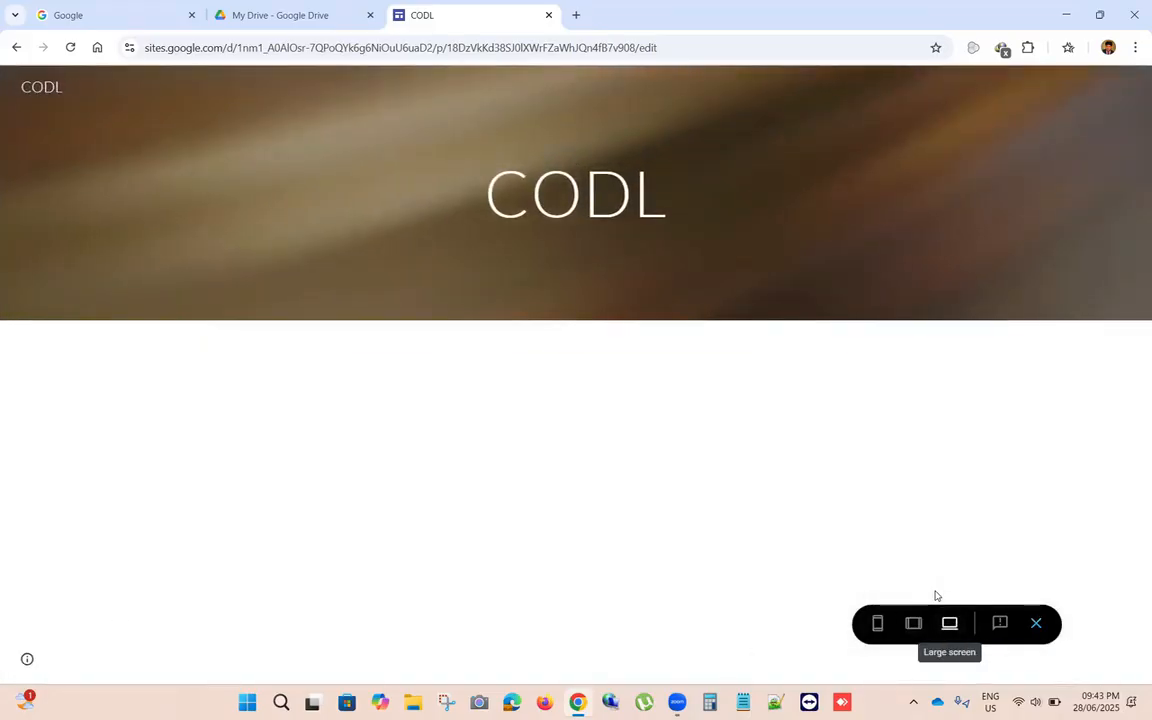
key(shift+Tab)
key(Return)
key(Tab)
key(Return)
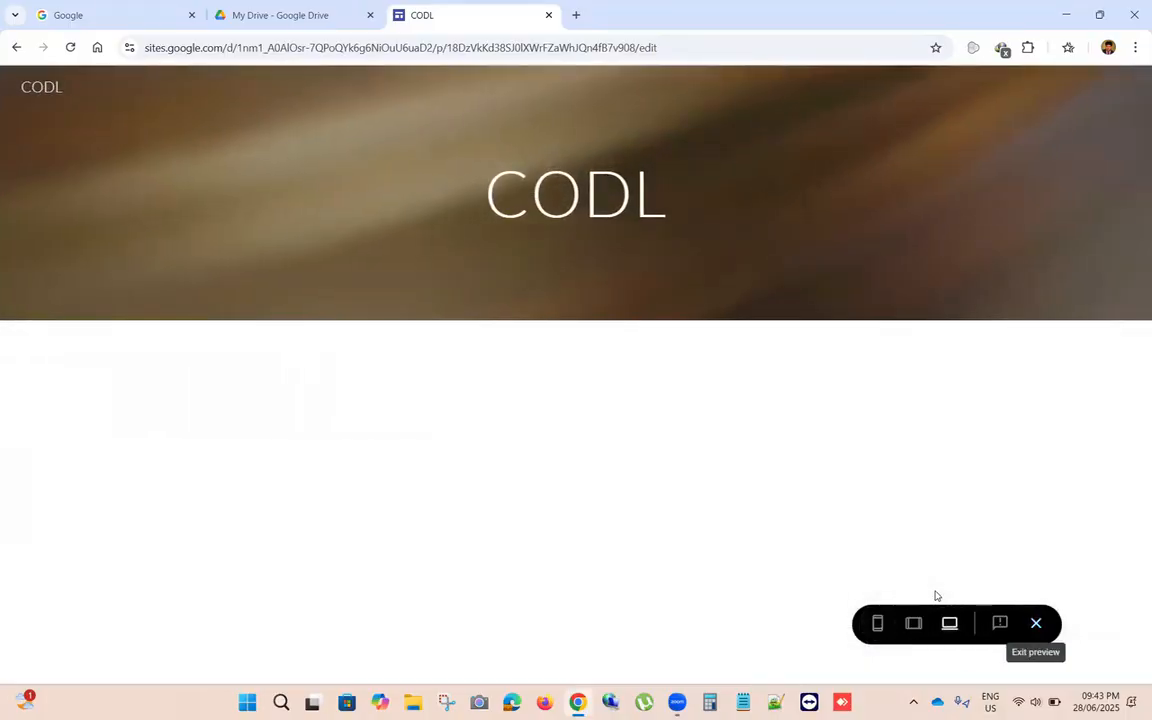
key(Return)
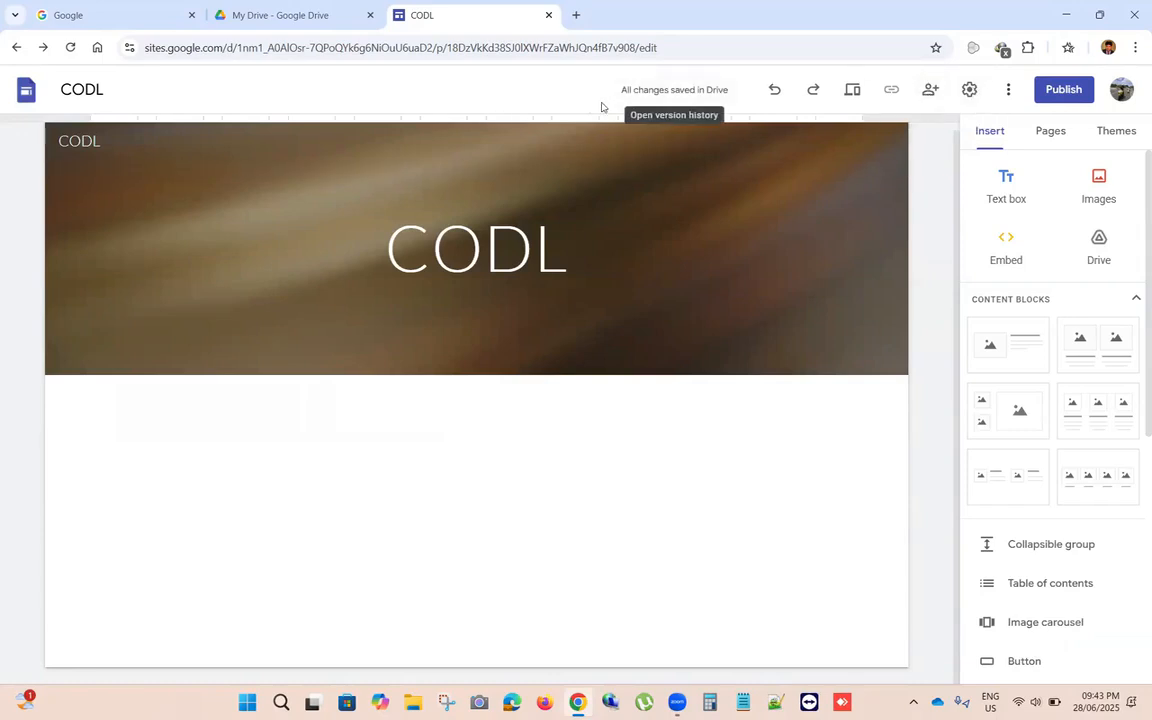
Step: Review the site's Navigation, Brand images, Viewer tools, Analytics and Announcement banner settings, and close them
click(969, 92)
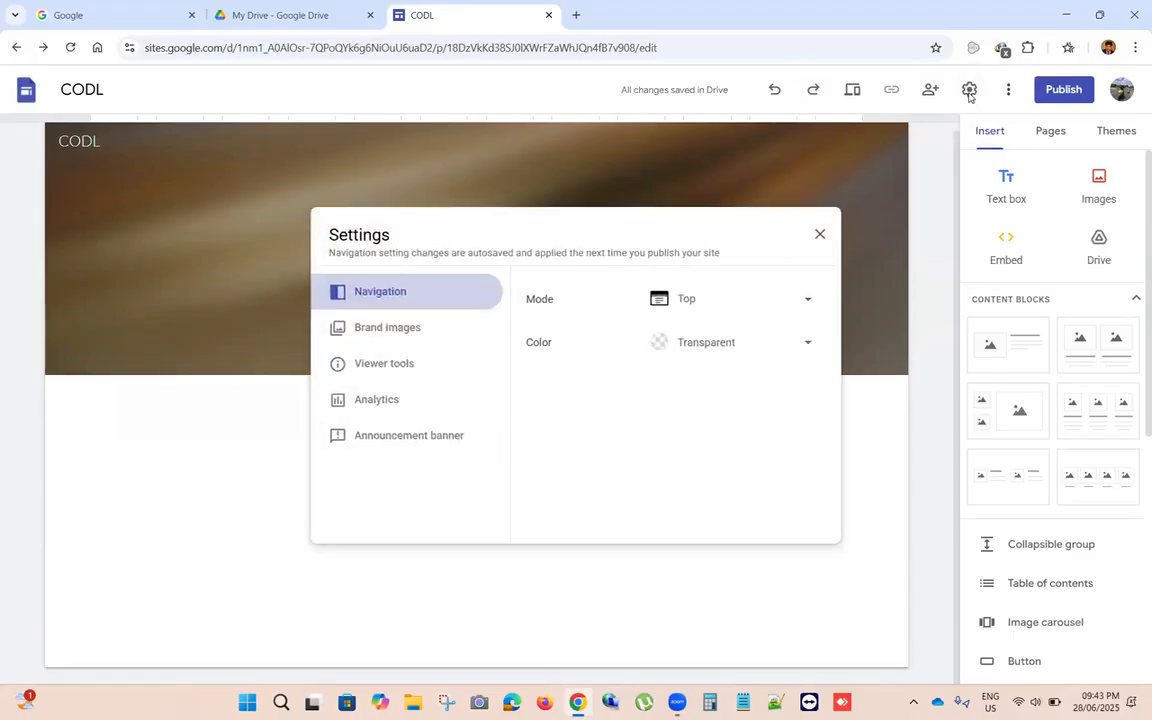
click(393, 329)
click(400, 363)
click(401, 397)
click(409, 435)
click(402, 291)
click(410, 327)
click(410, 399)
click(398, 294)
click(819, 236)
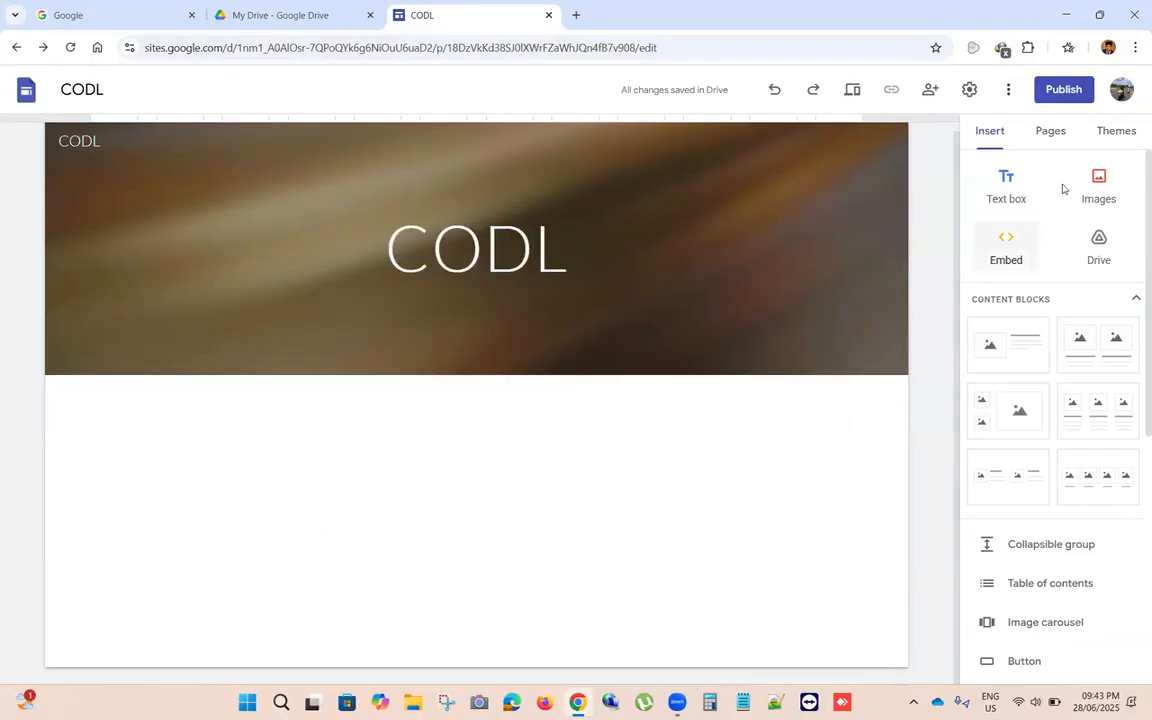
Step: Search Google for "google sites in tamil" in a new browser tab
click(576, 15)
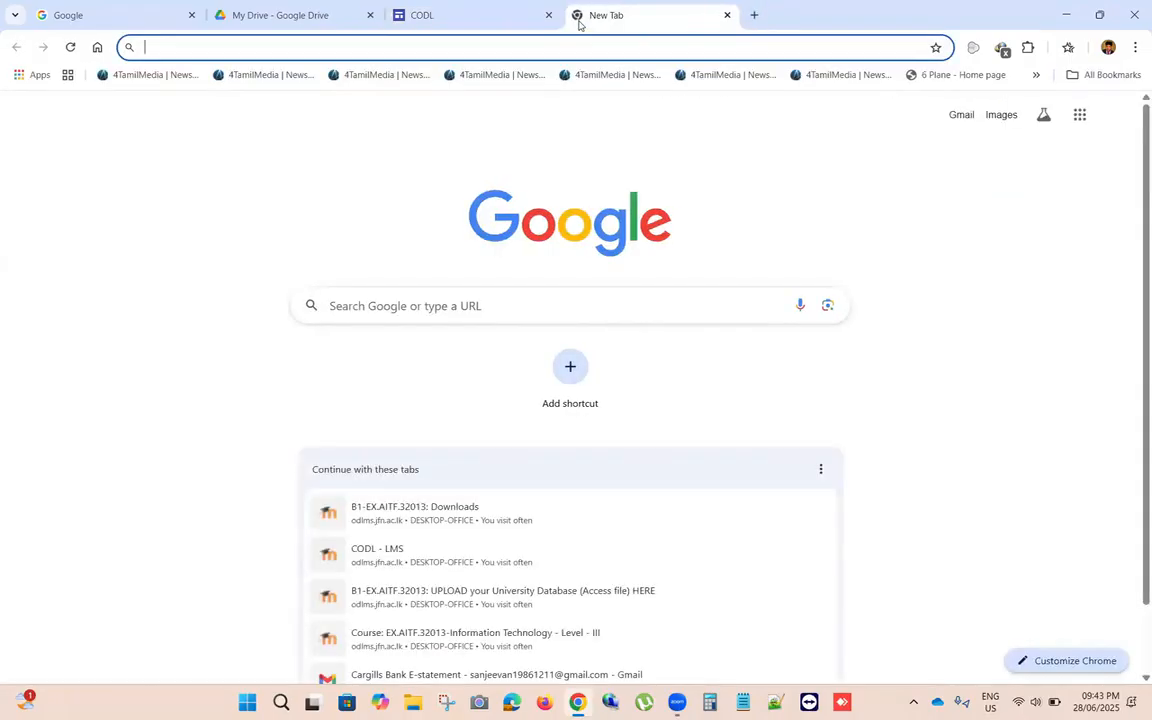
text(goog)
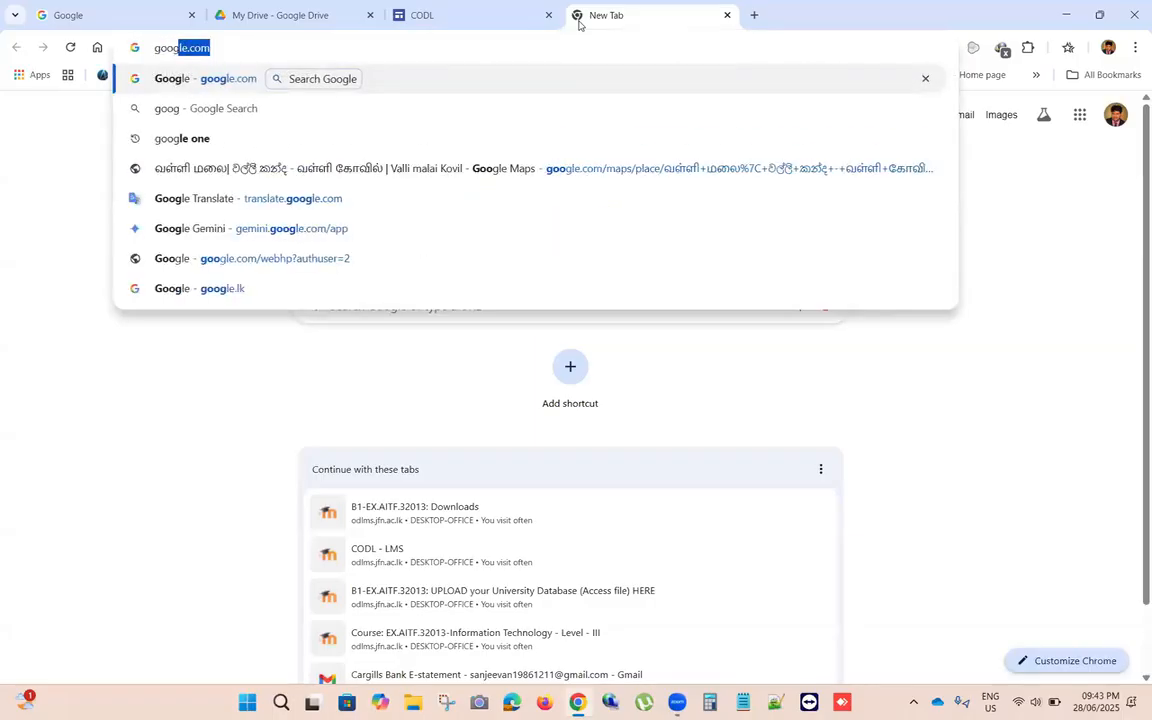
text(le a)
key(BackSpace)
text(s)
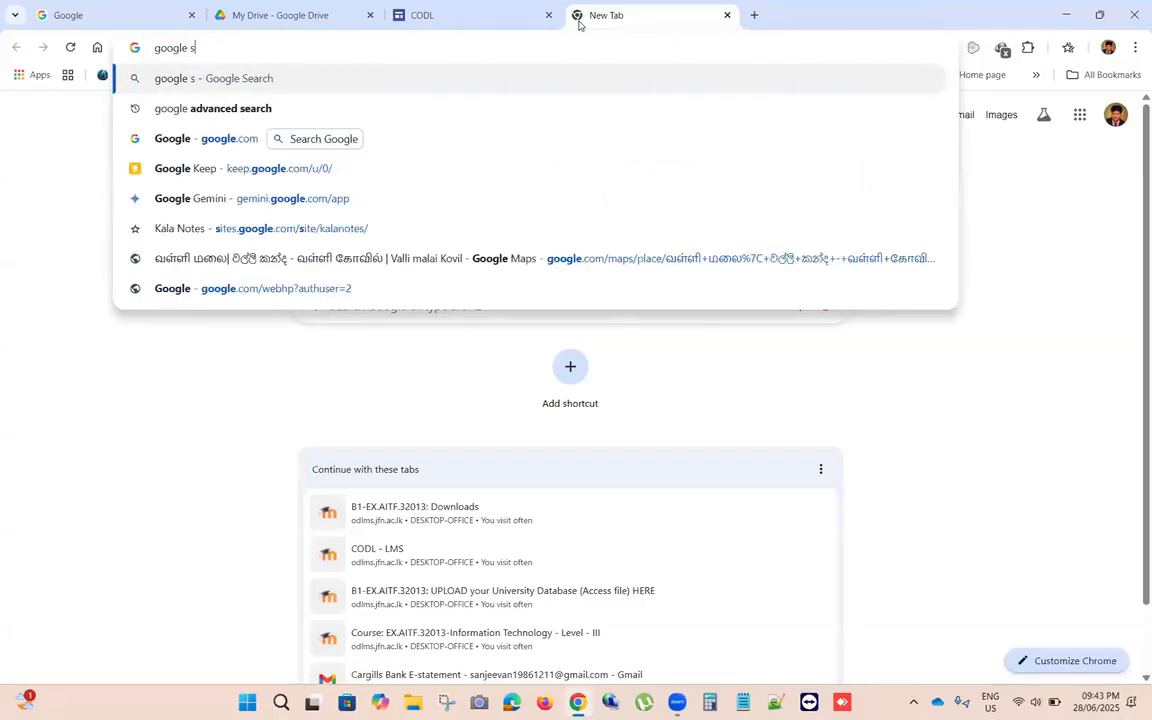
text(ites i)
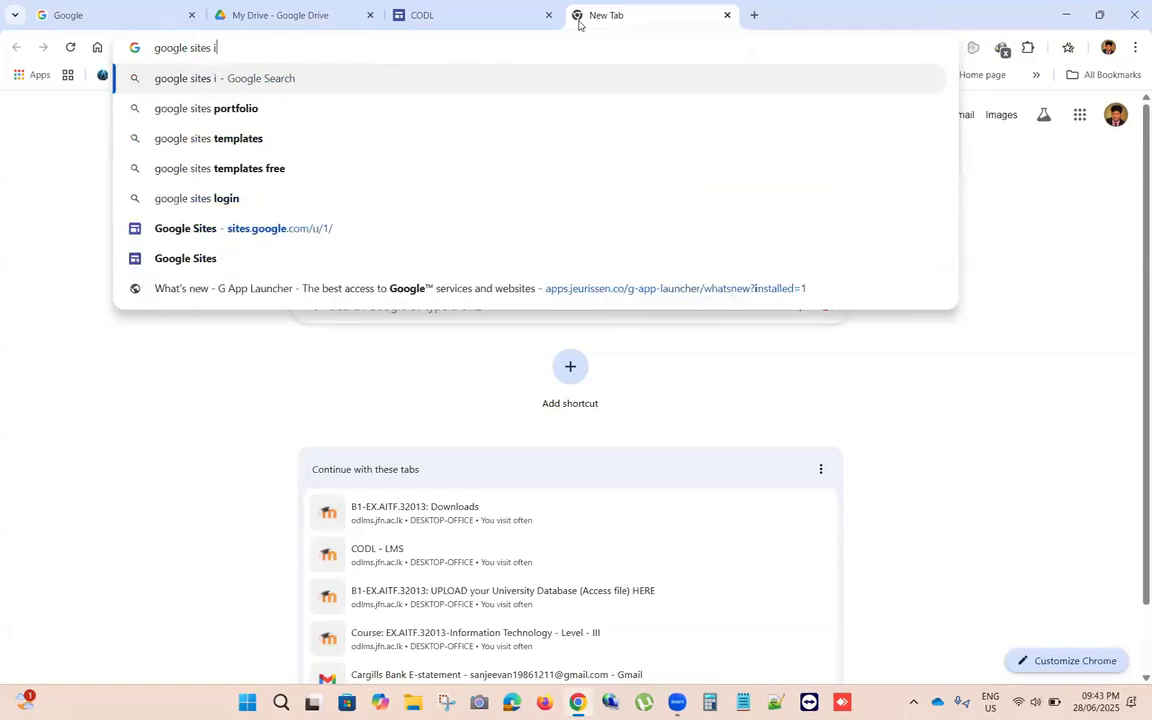
text(n tamil)
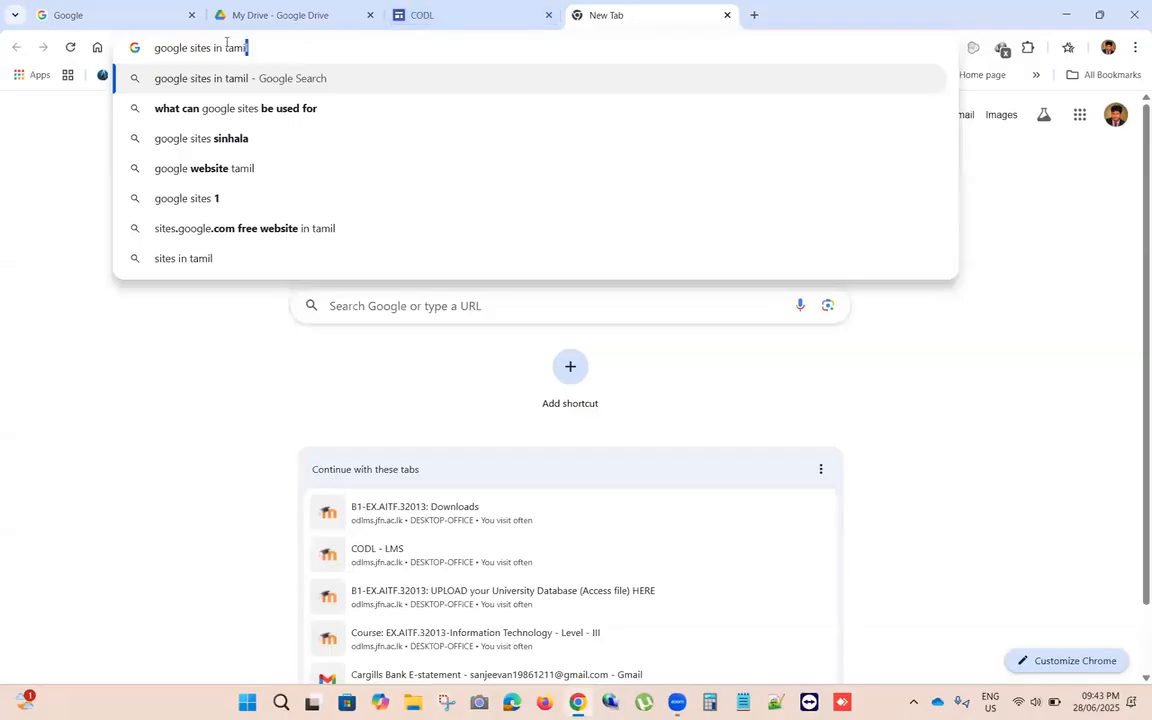
key(ctrl+a)
key(Return)
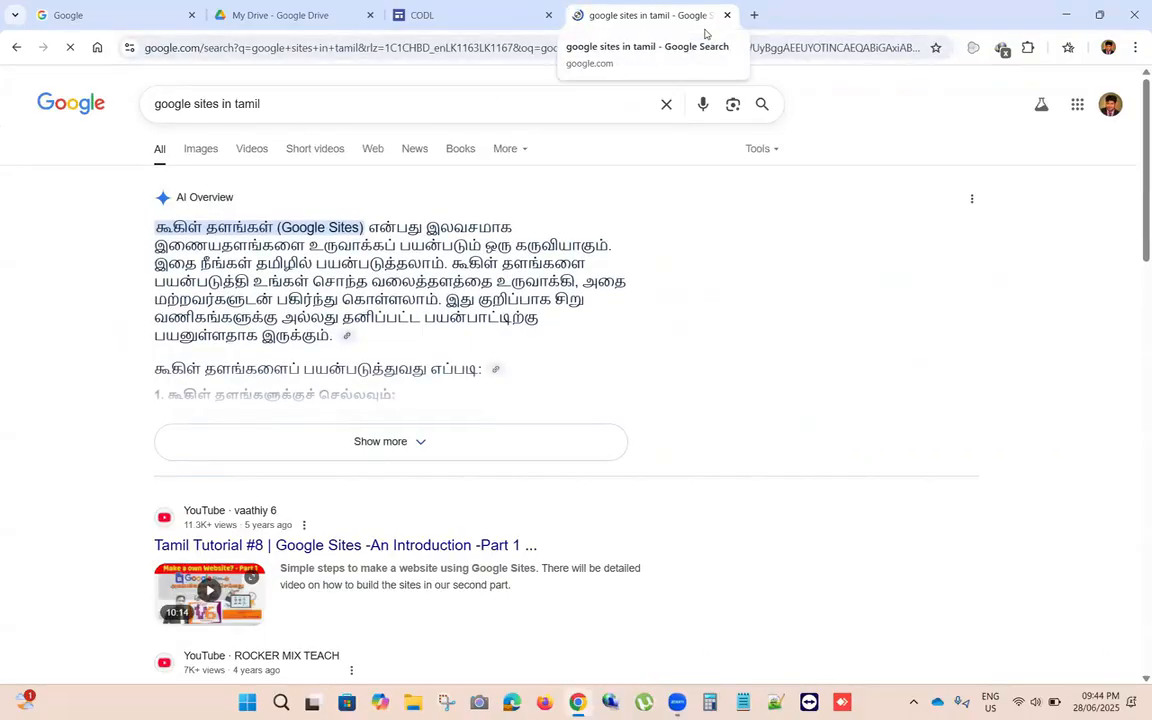
Step: Switch to YouTube in a new browser tab and search for "google sites in tamil"
click(754, 15)
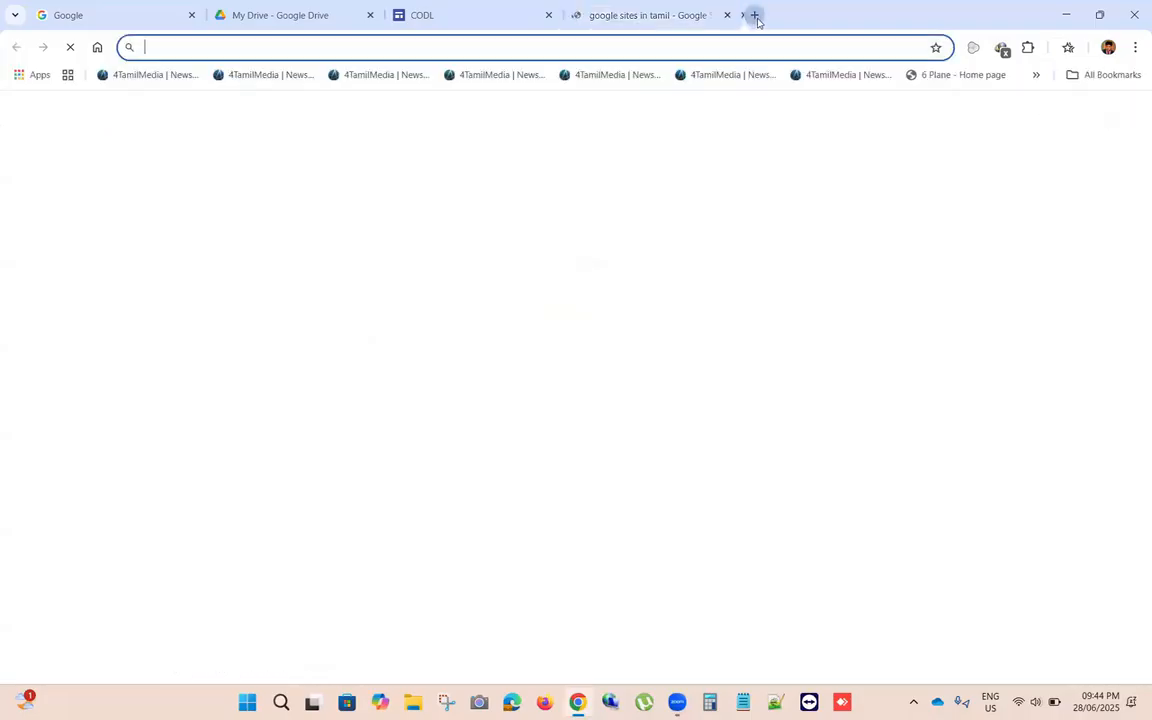
text(youtube.com)
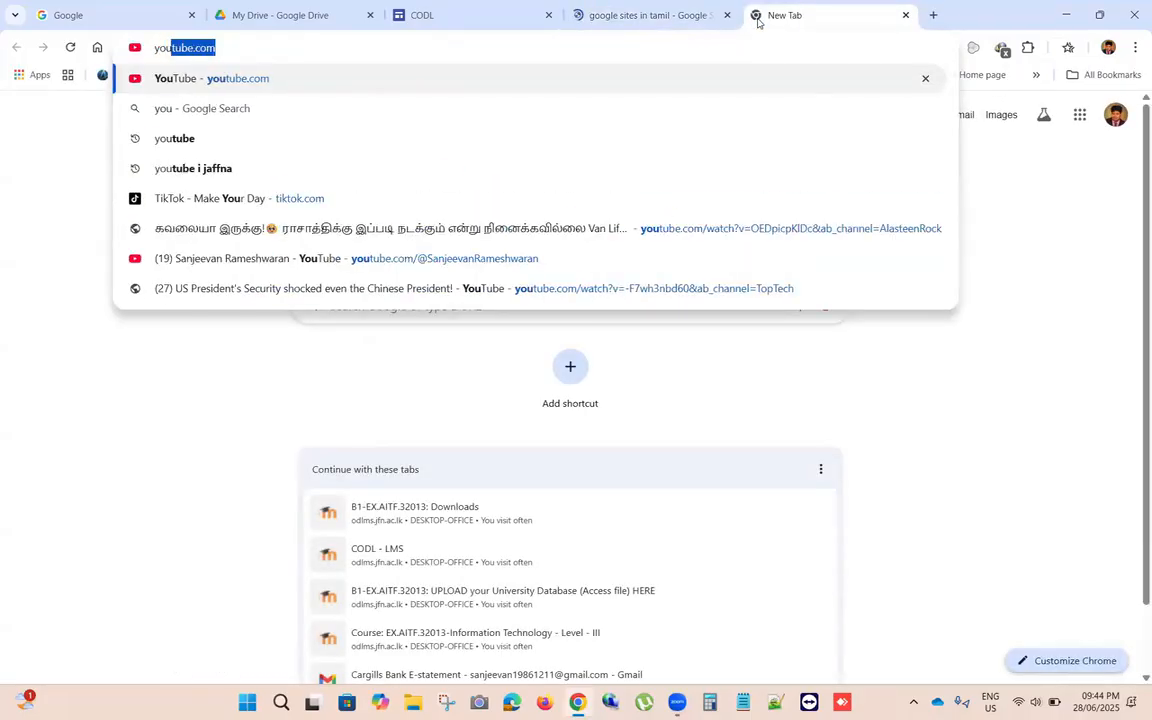
key(Return)
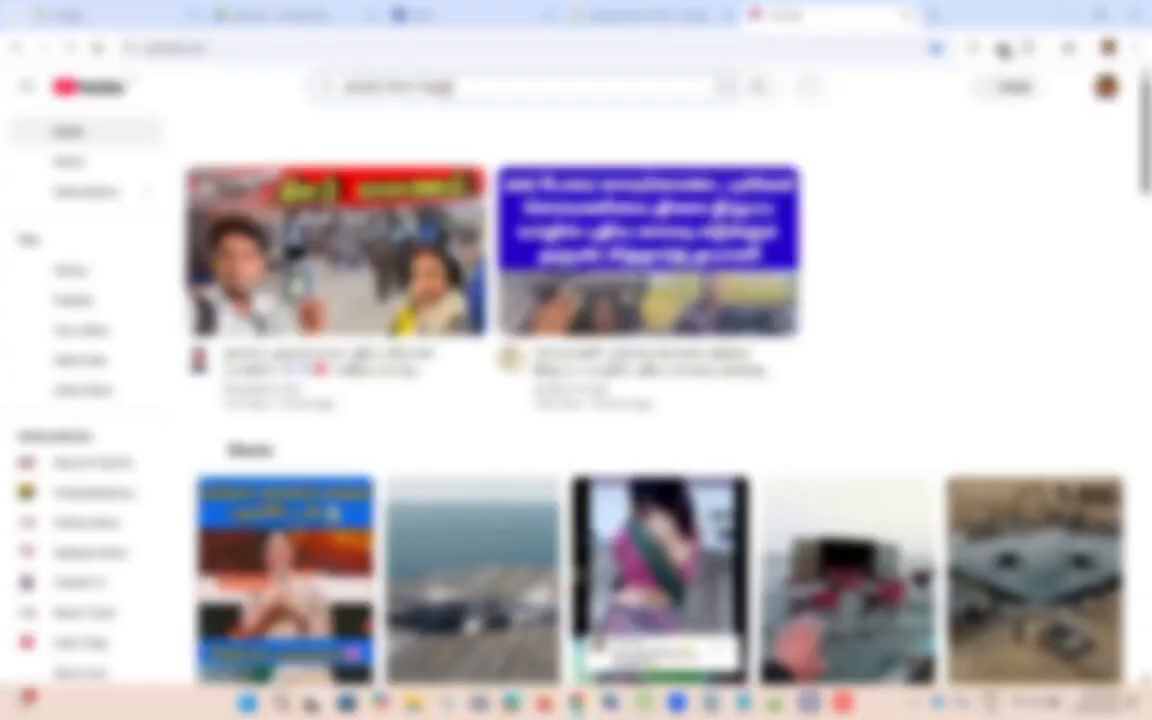
key(Return)
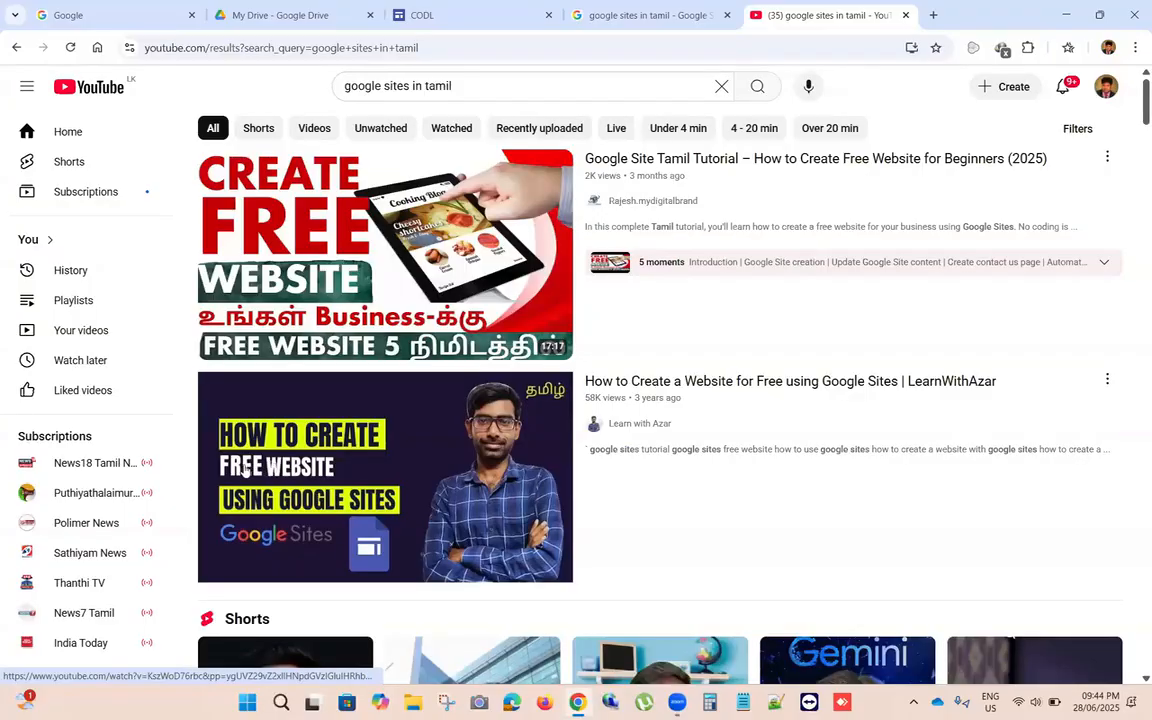
Step: Skim the video "How to Create a Website for Free using Google Sites" from start to end, and close its tab
mouse_move(245, 470)
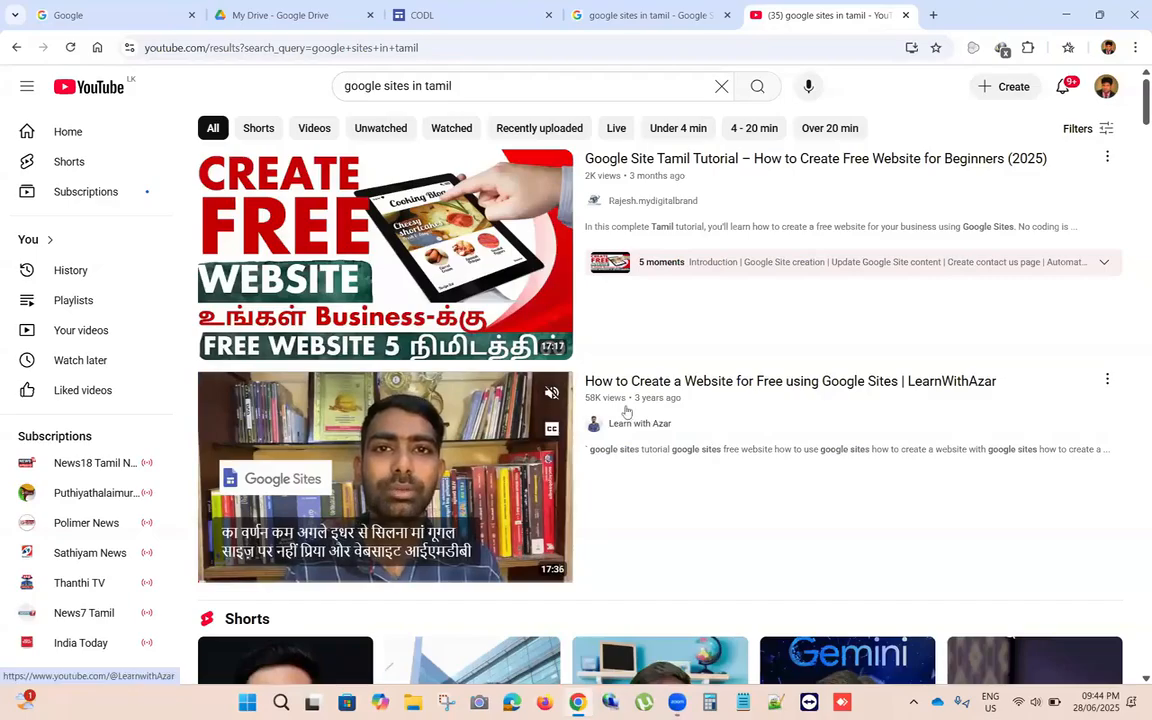
click(368, 462)
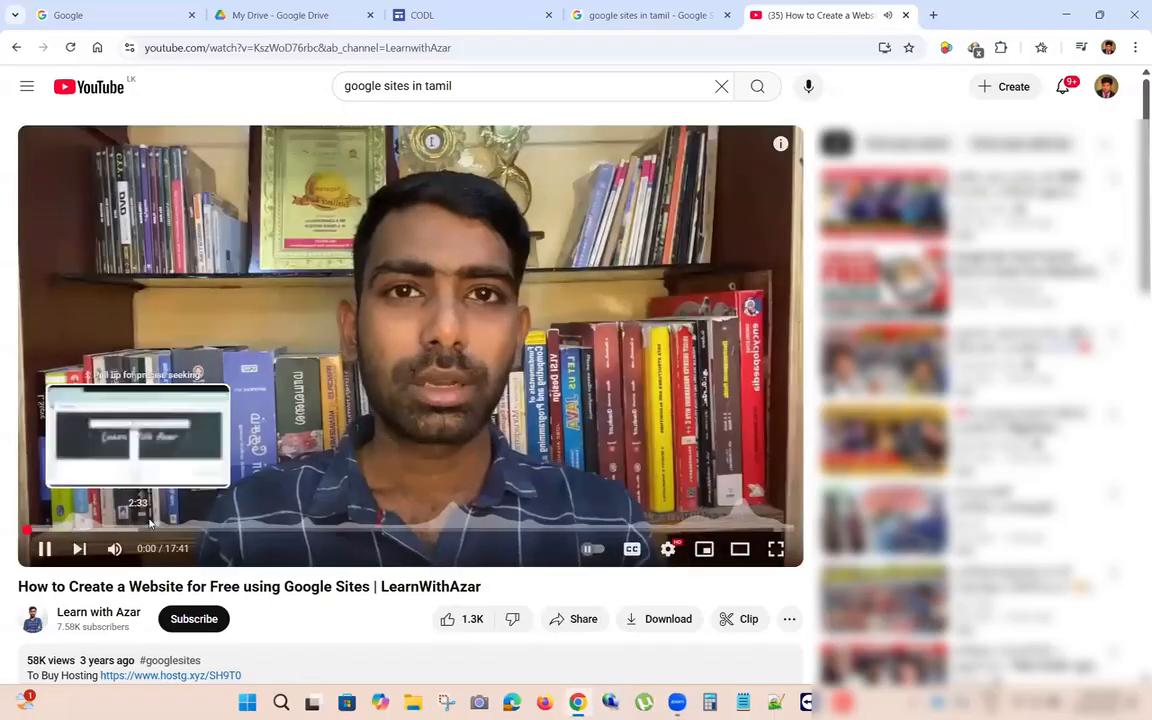
click(115, 529)
click(200, 529)
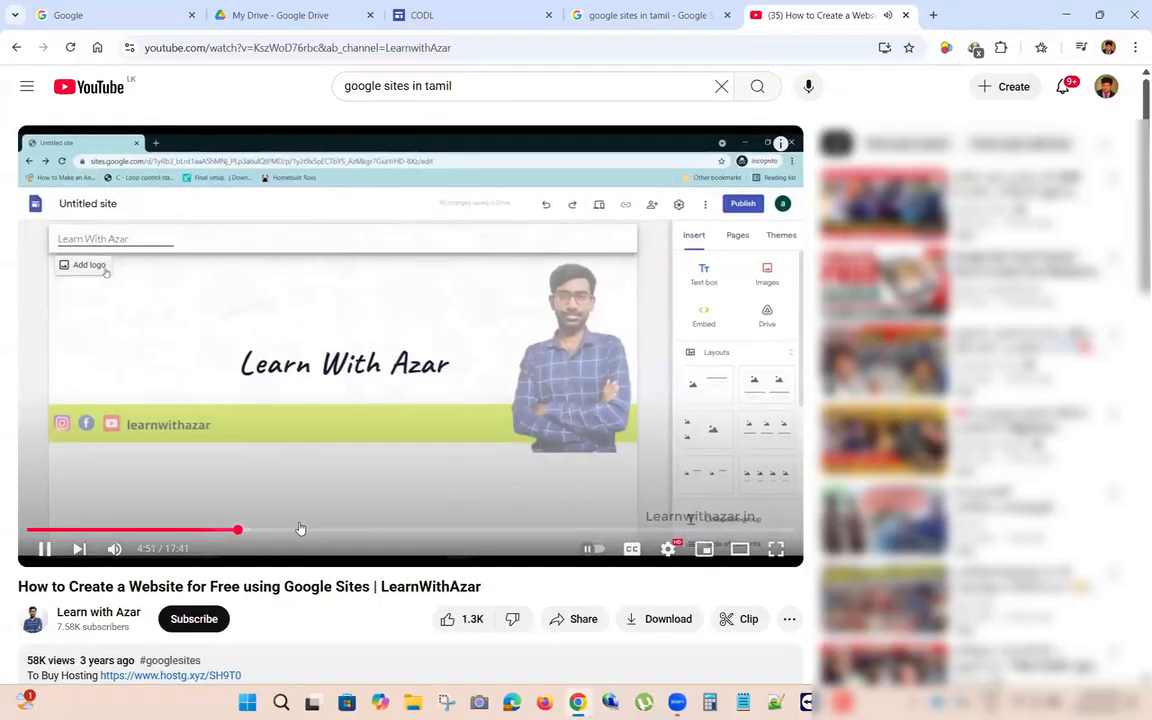
click(301, 529)
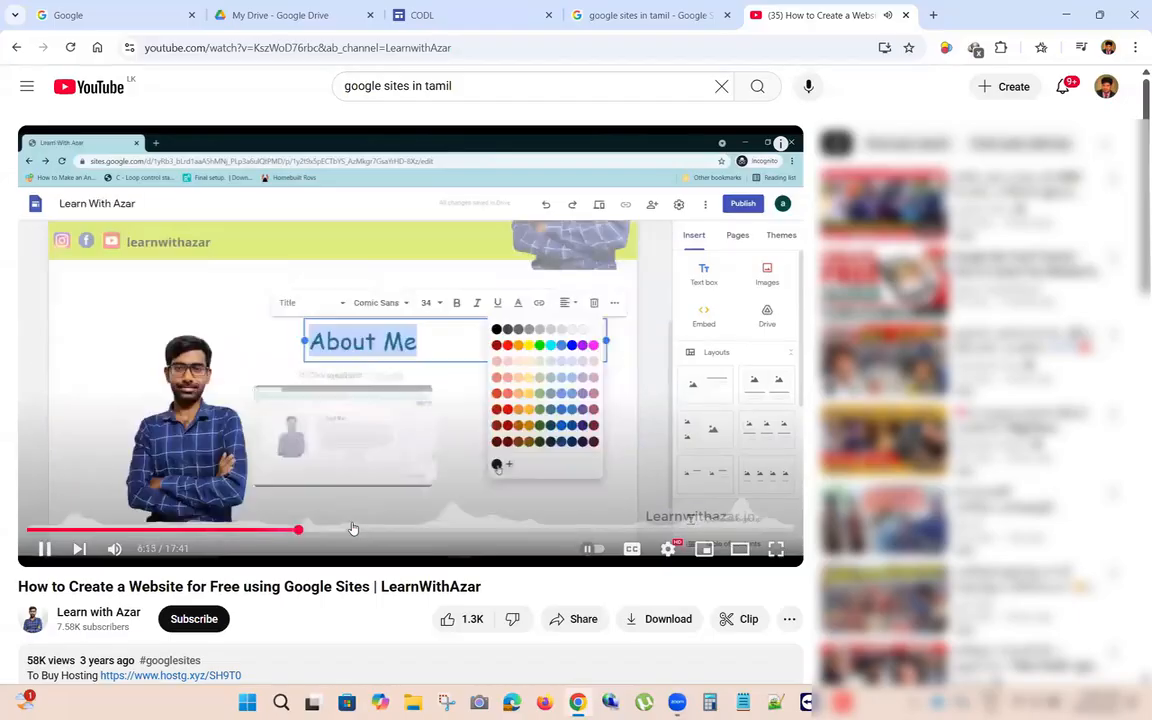
click(366, 527)
click(470, 528)
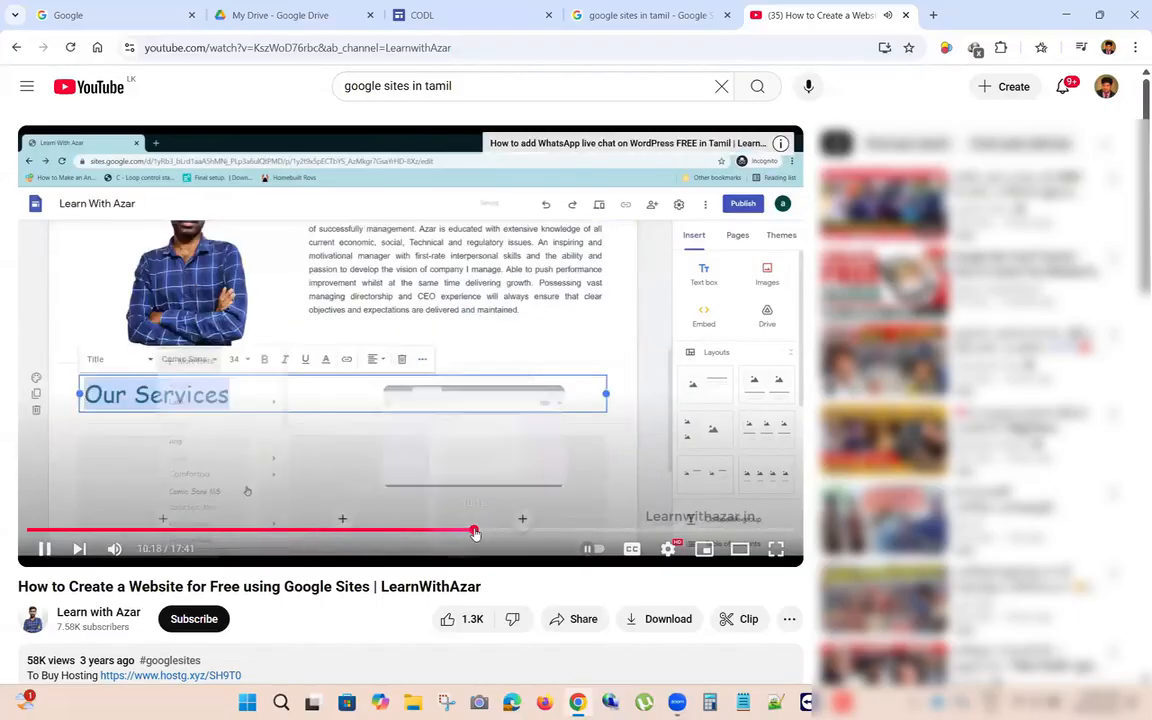
click(673, 529)
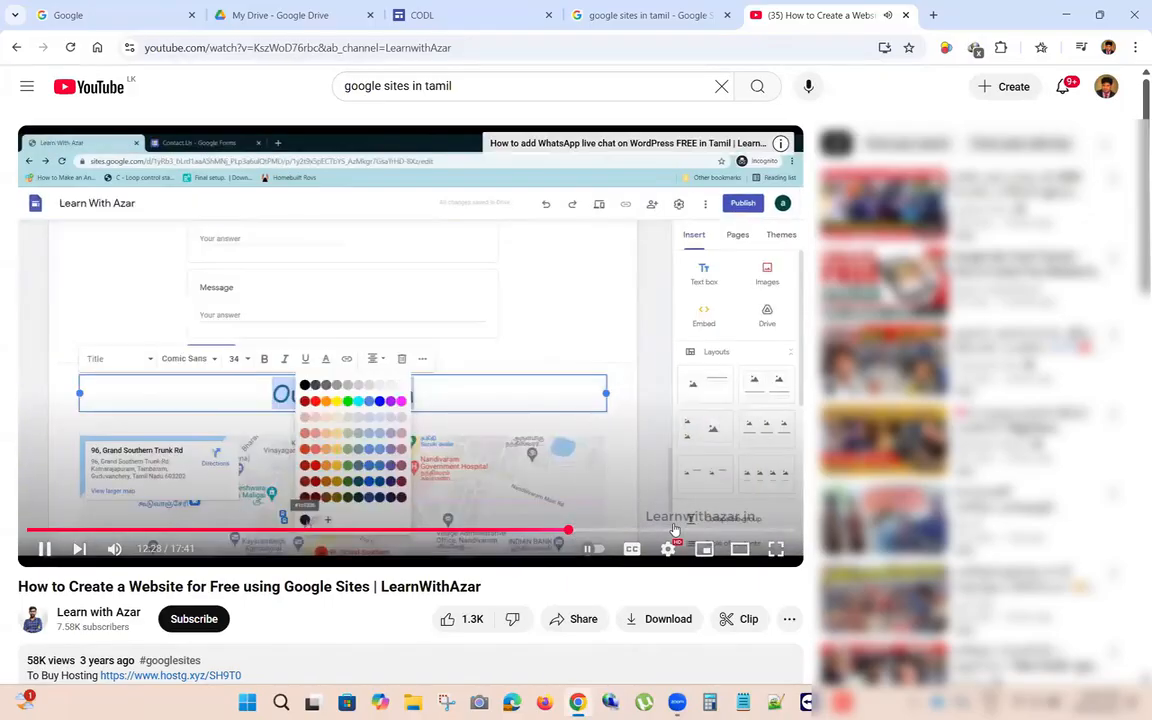
click(740, 528)
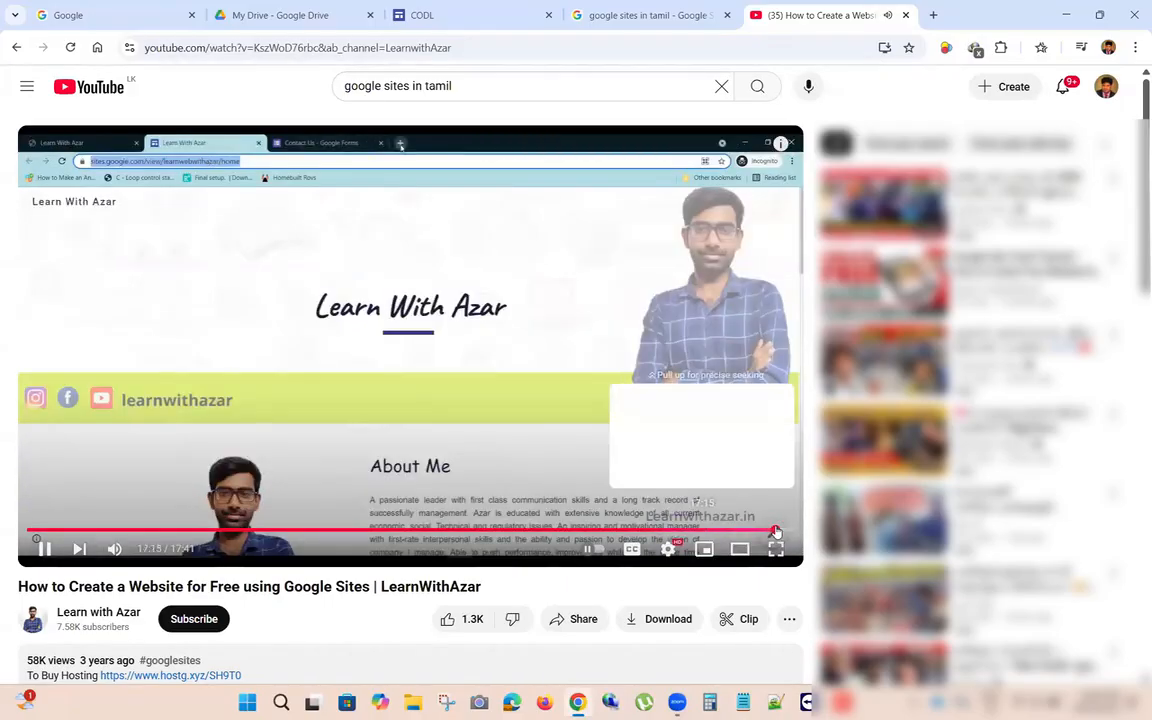
click(775, 529)
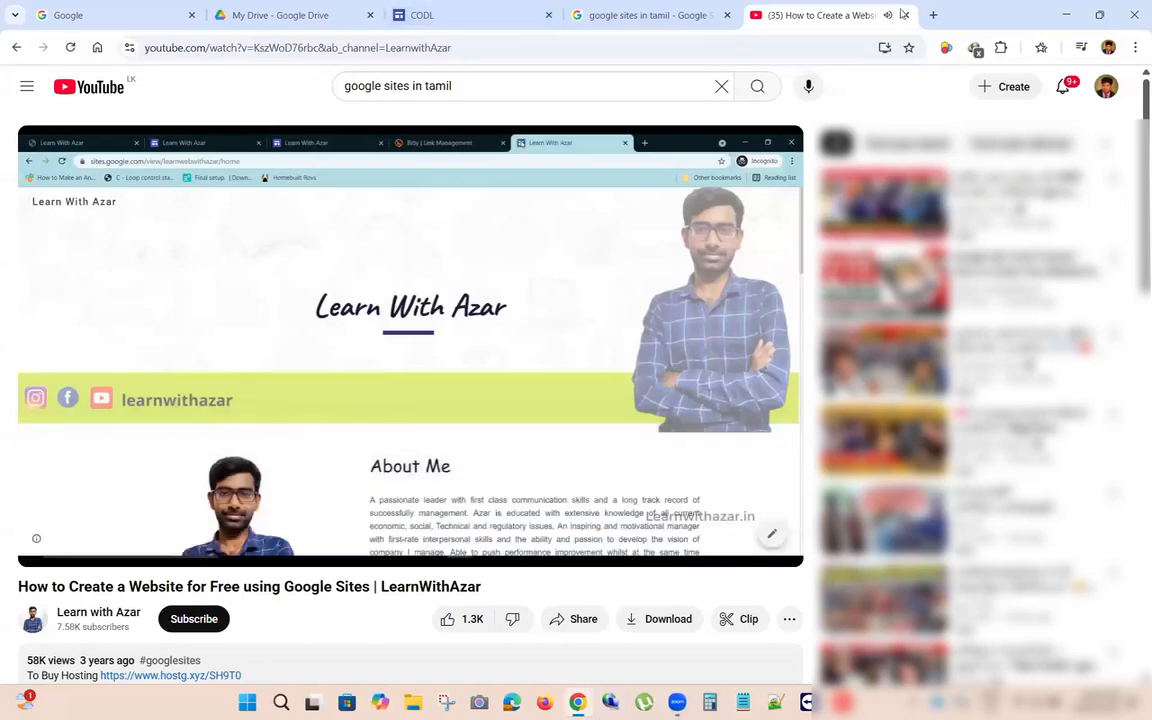
click(905, 17)
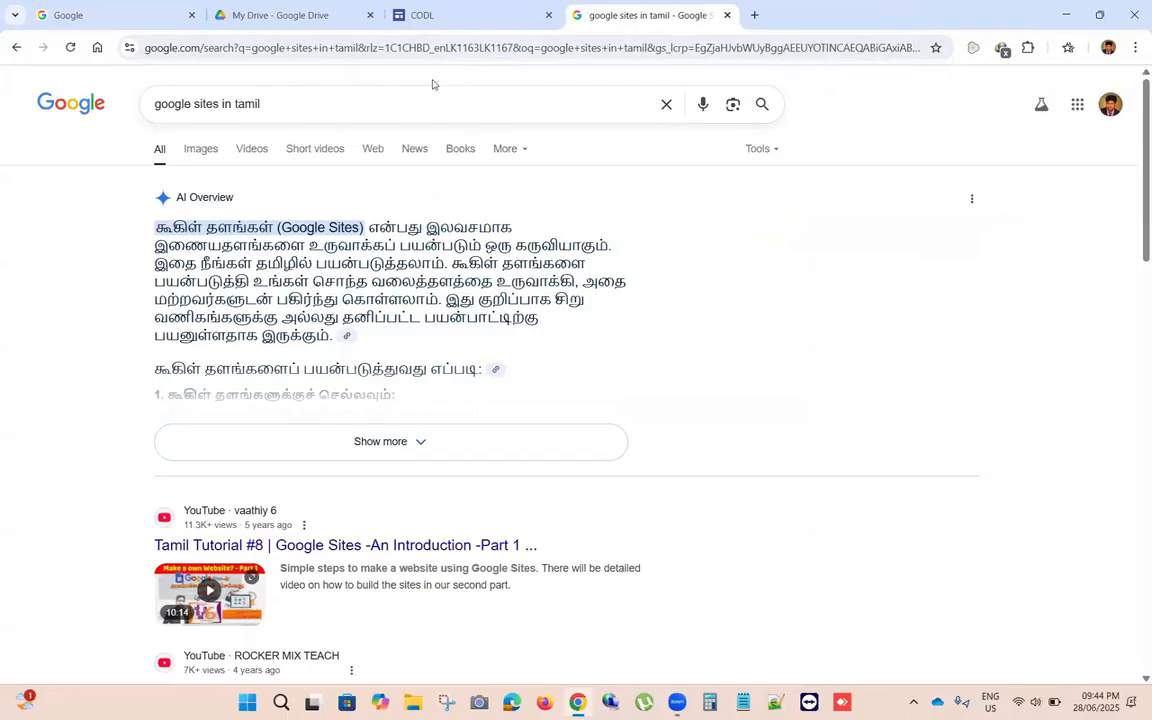
Step: Change the Google search to "google forms in tamil" and run it
double_click(204, 104)
text(form)
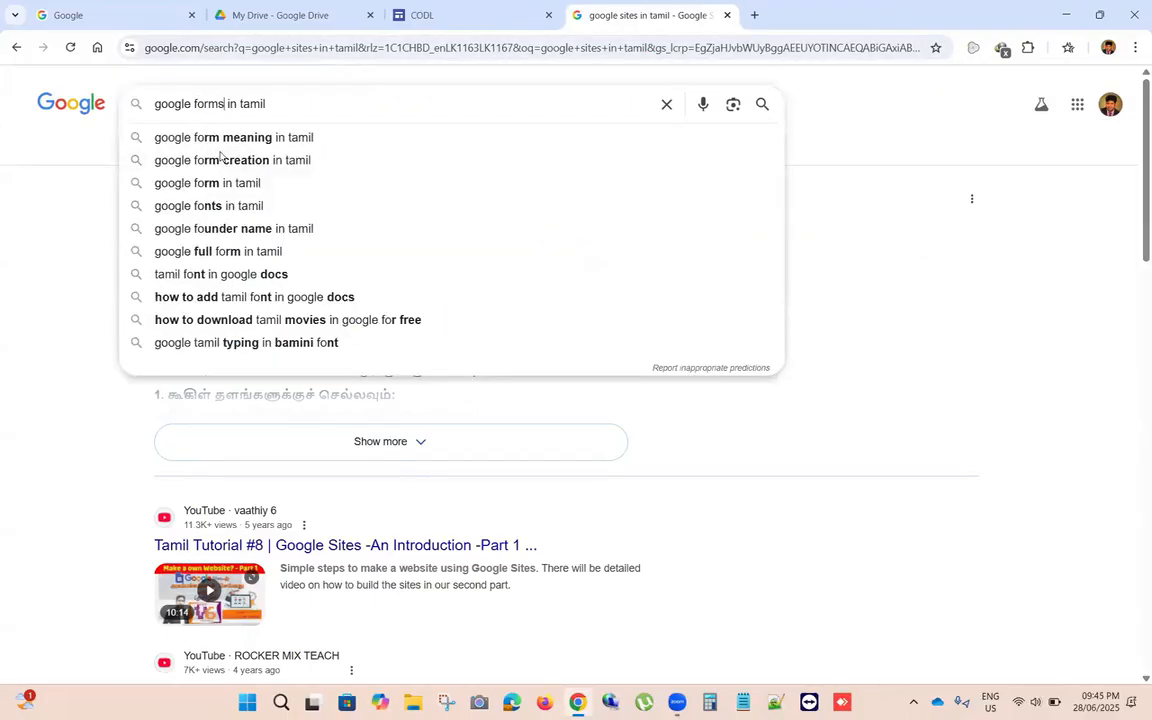
text(s)
key(Return)
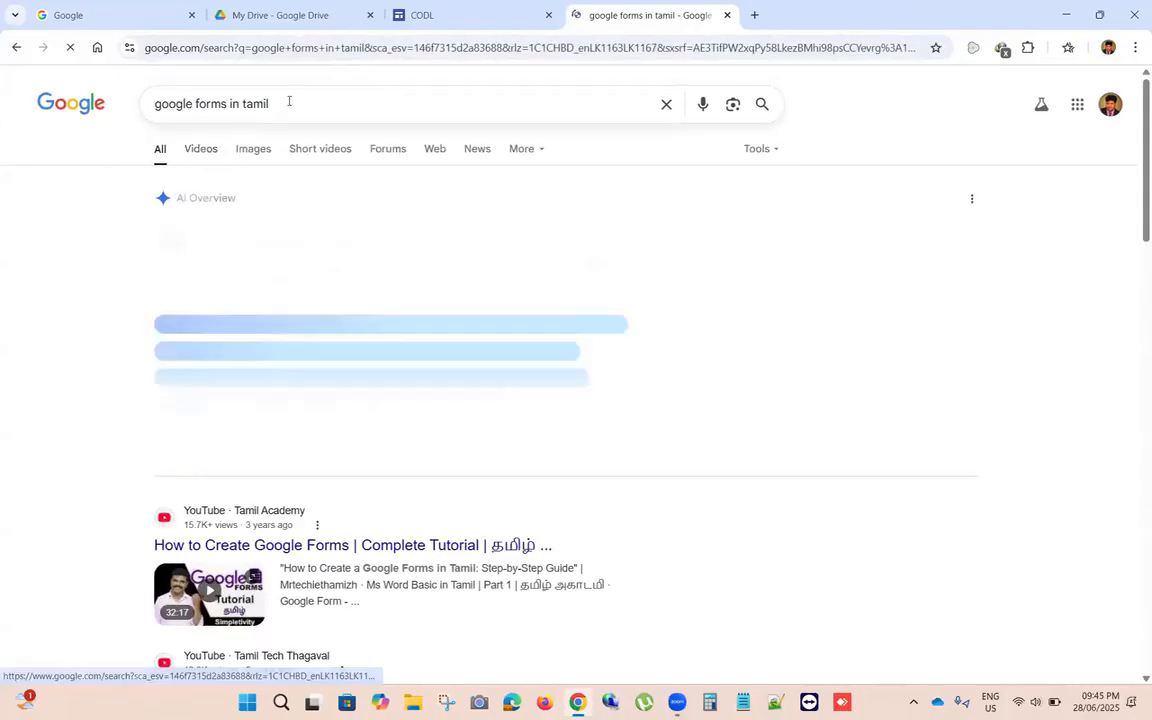
Step: Copy the query "google forms in tamil", open YouTube in a new browser tab and search for it there
triple_click(197, 103)
key(ctrl+c)
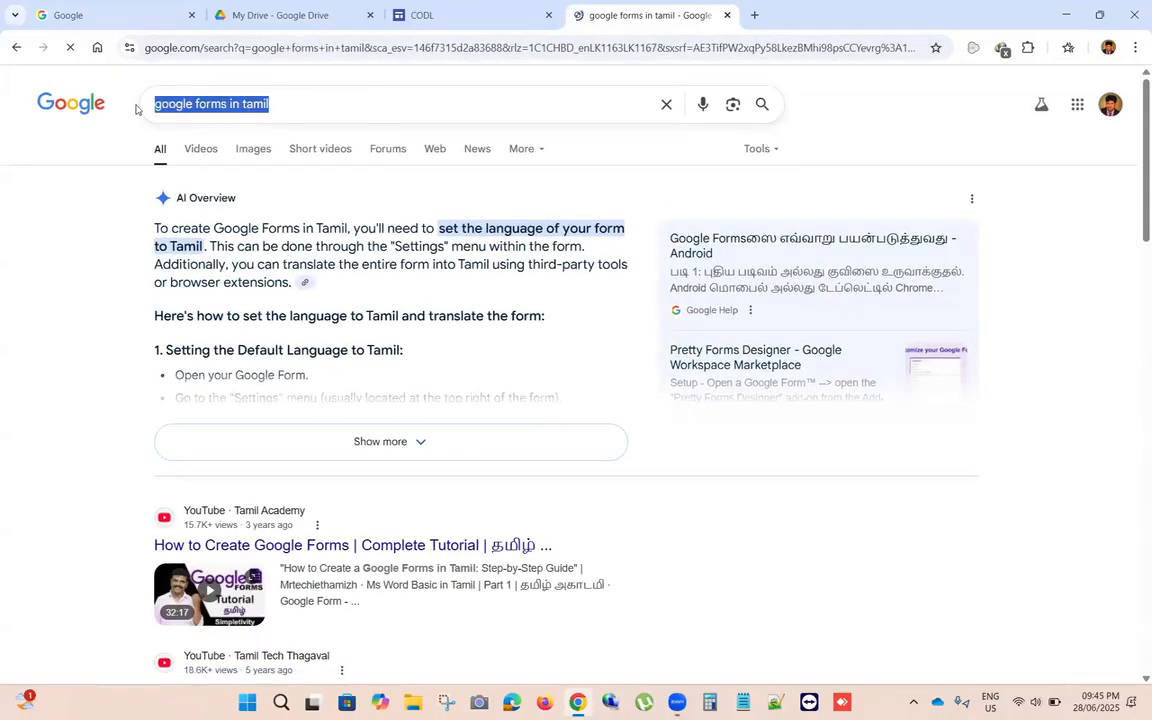
click(755, 17)
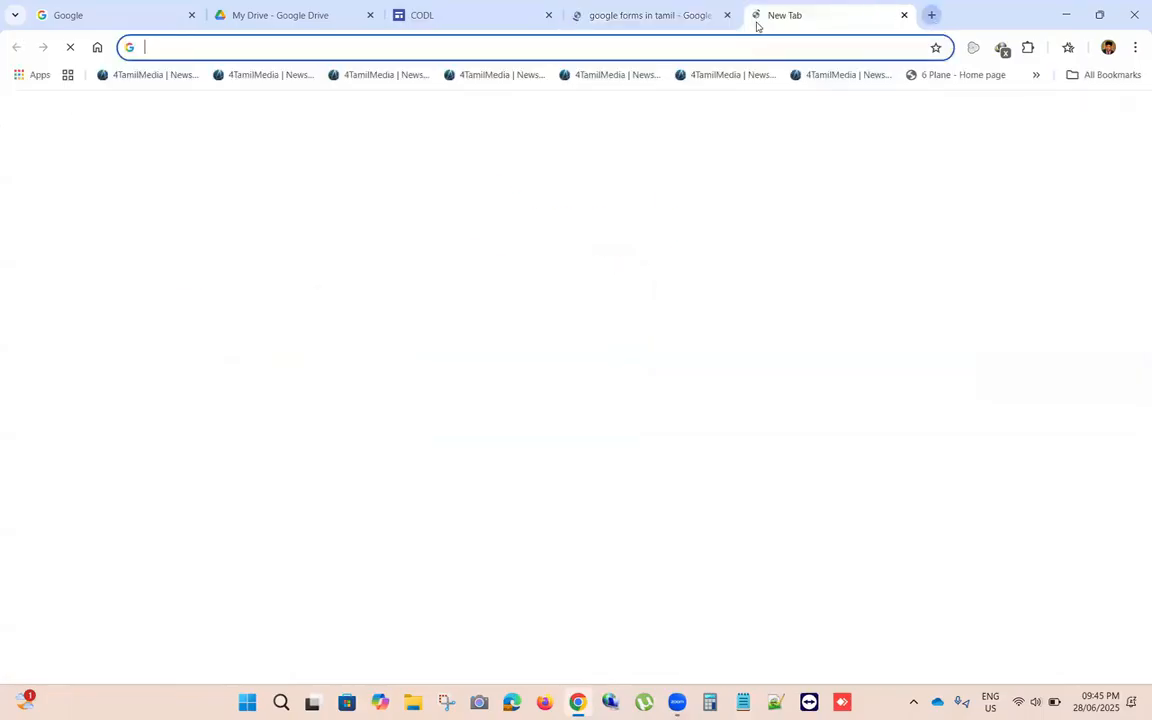
key(ctrl+v)
key(Return)
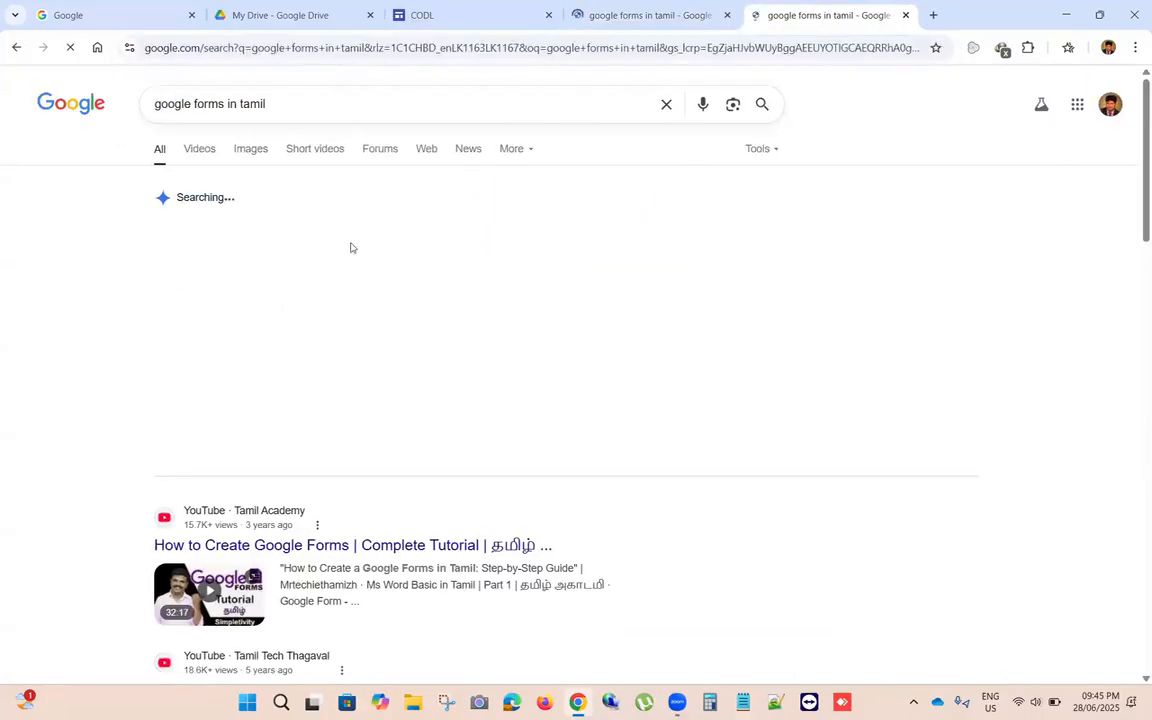
click(678, 47)
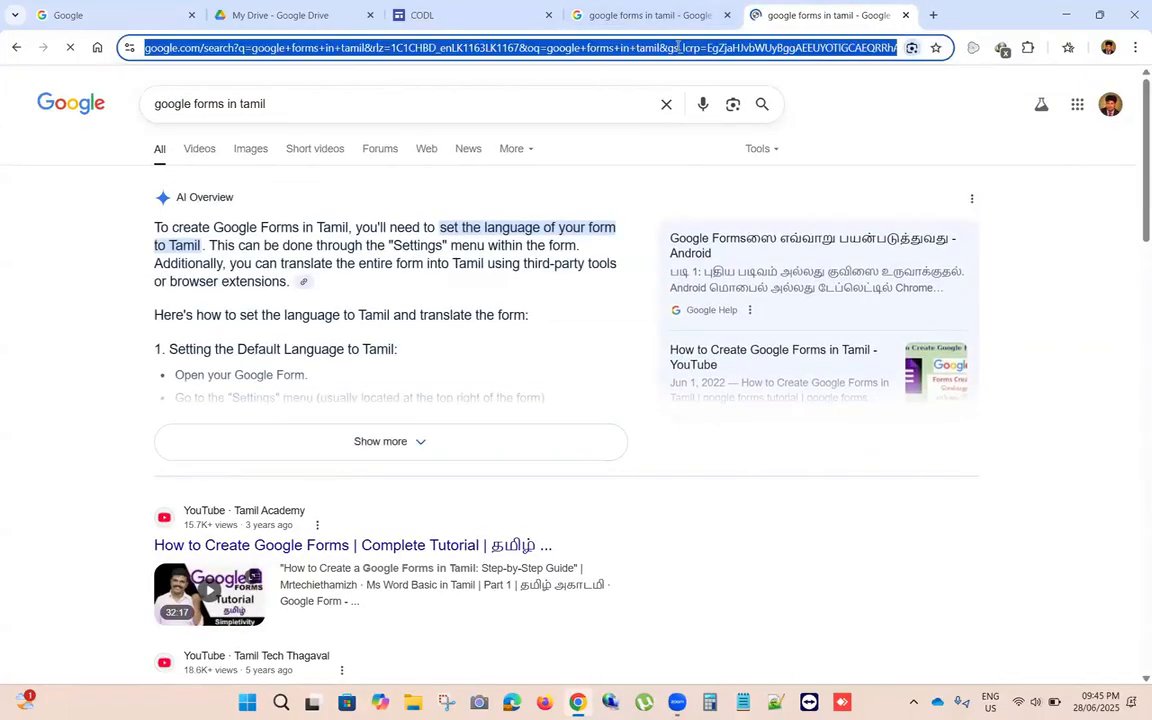
text(youtube.com)
key(Return)
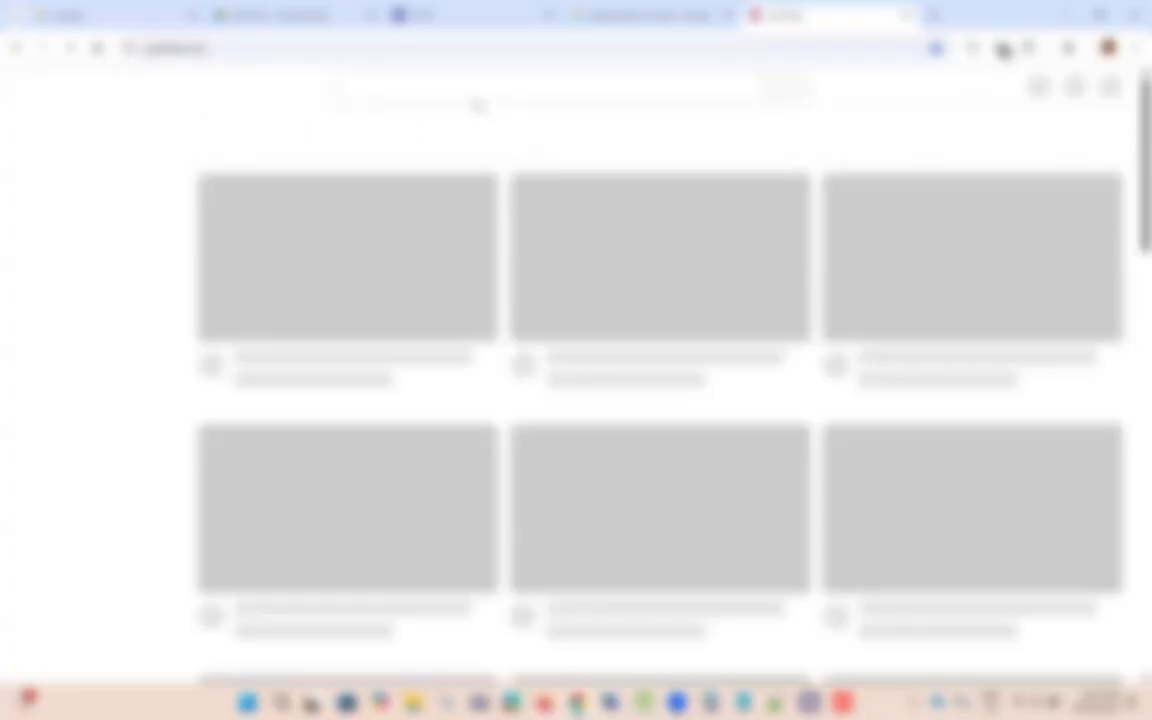
key(ctrl+v)
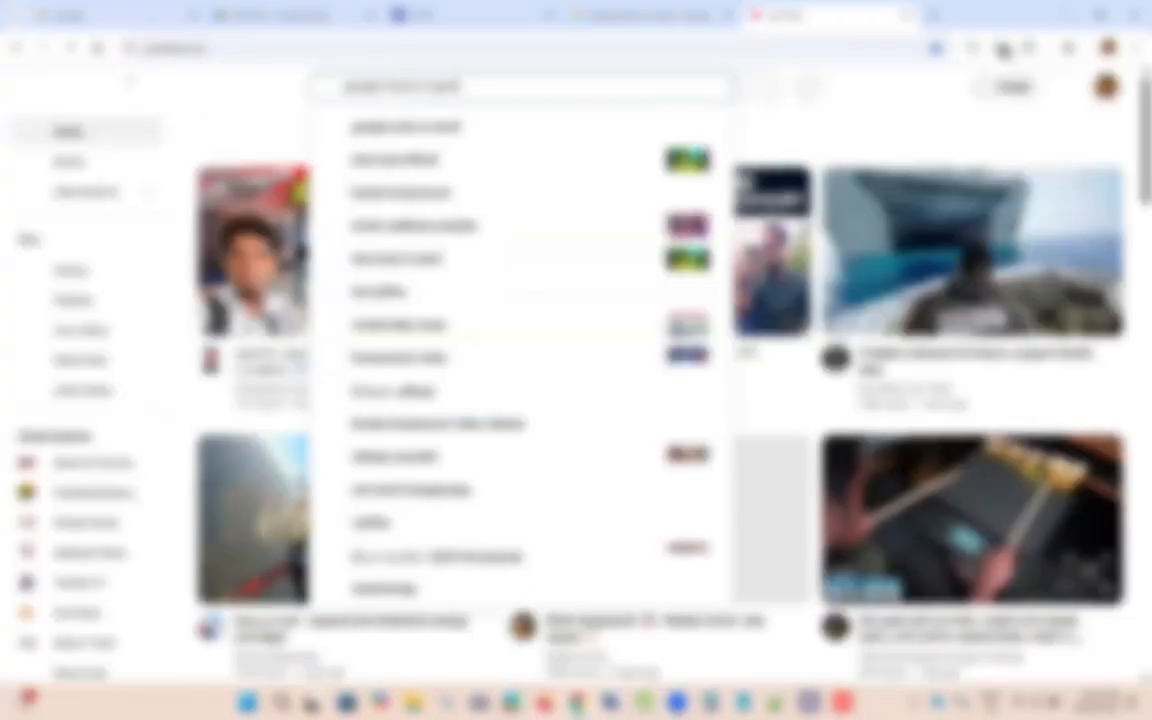
key(Return)
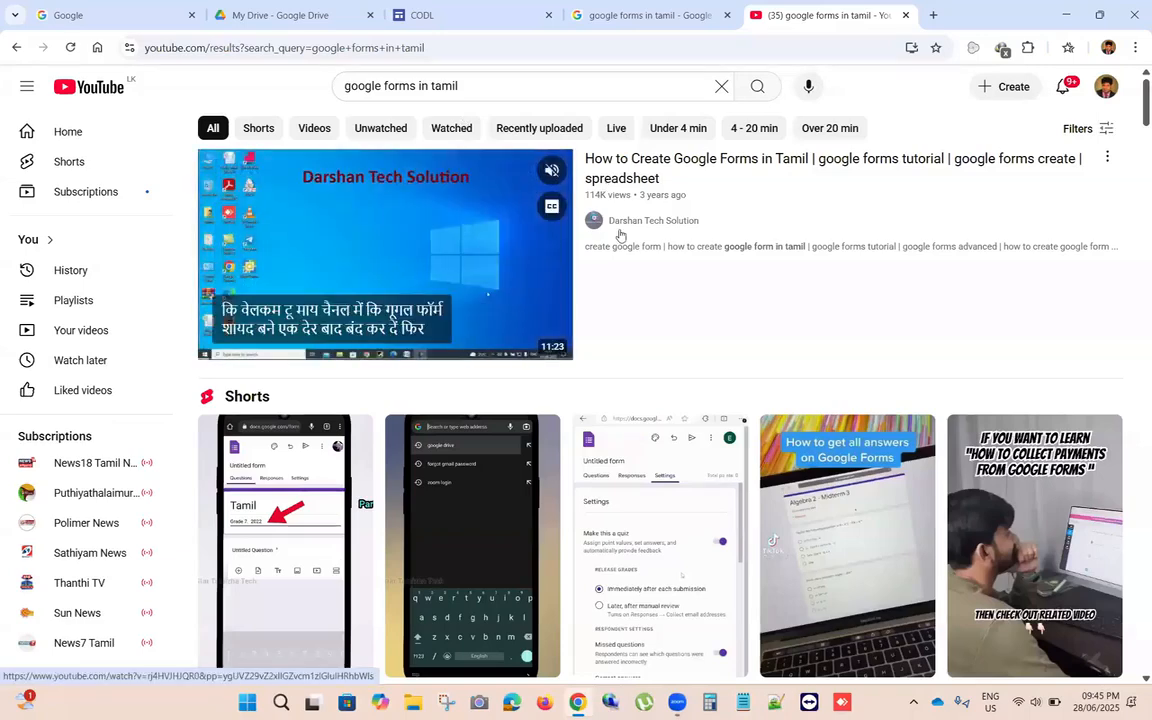
Step: Browse the YouTube results and open the Gen Infopedia video "How to create new Google forms sheet easily in tamil"
scroll(624, 232, down, 5)
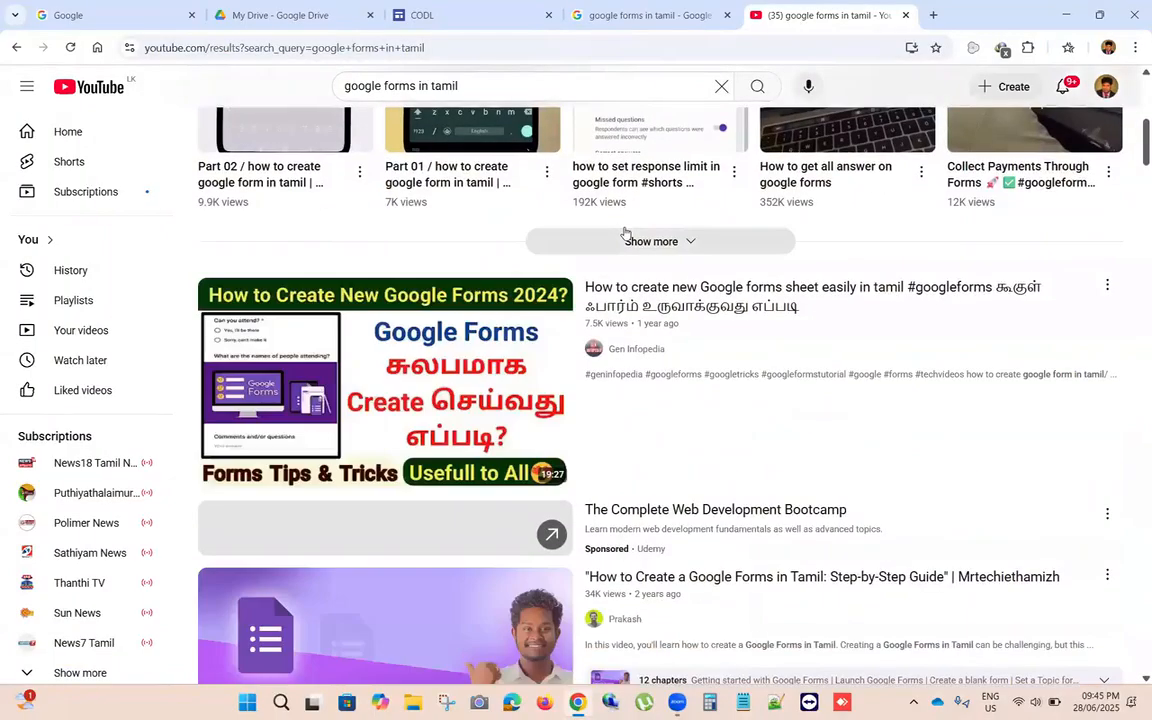
scroll(624, 232, down, 2)
scroll(343, 447, up, 2)
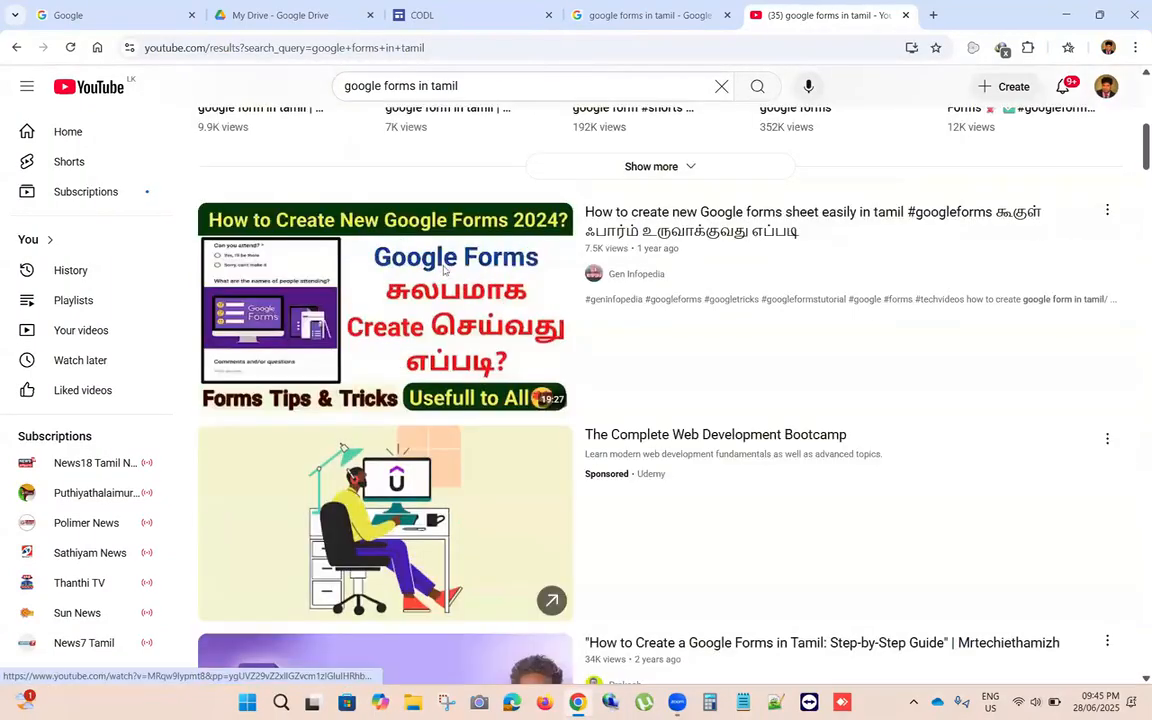
click(674, 217)
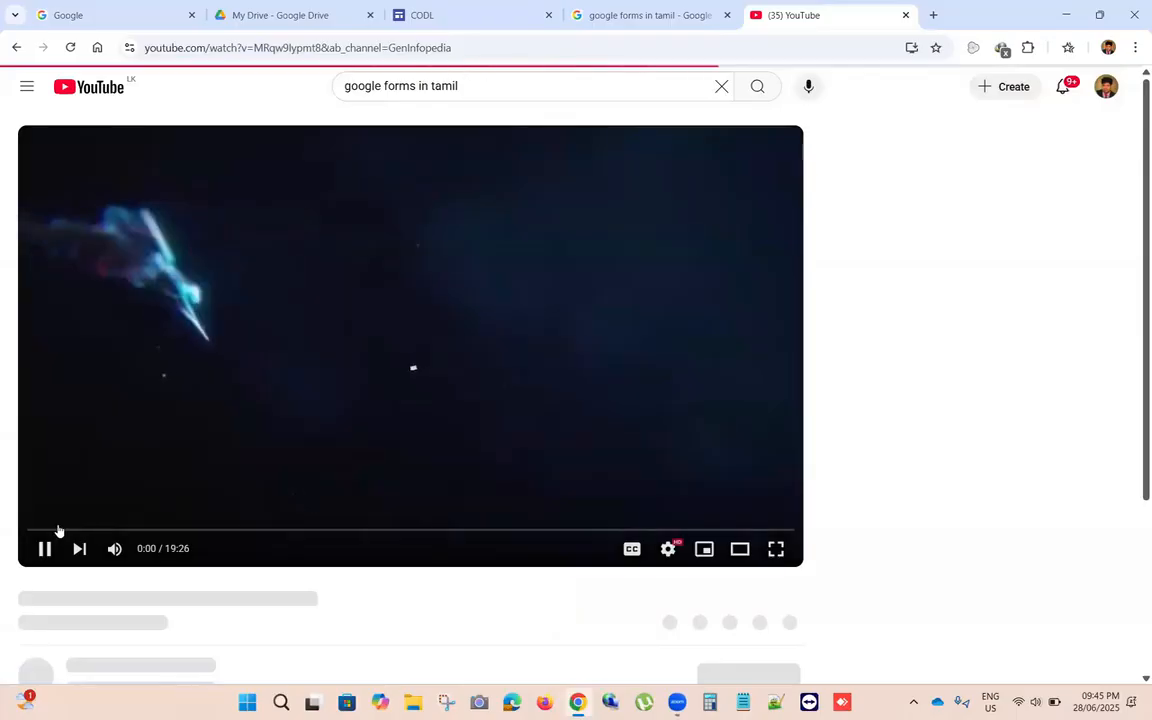
Step: Skim the video from its start through the parts on adding form questions and the response collection settings
click(62, 533)
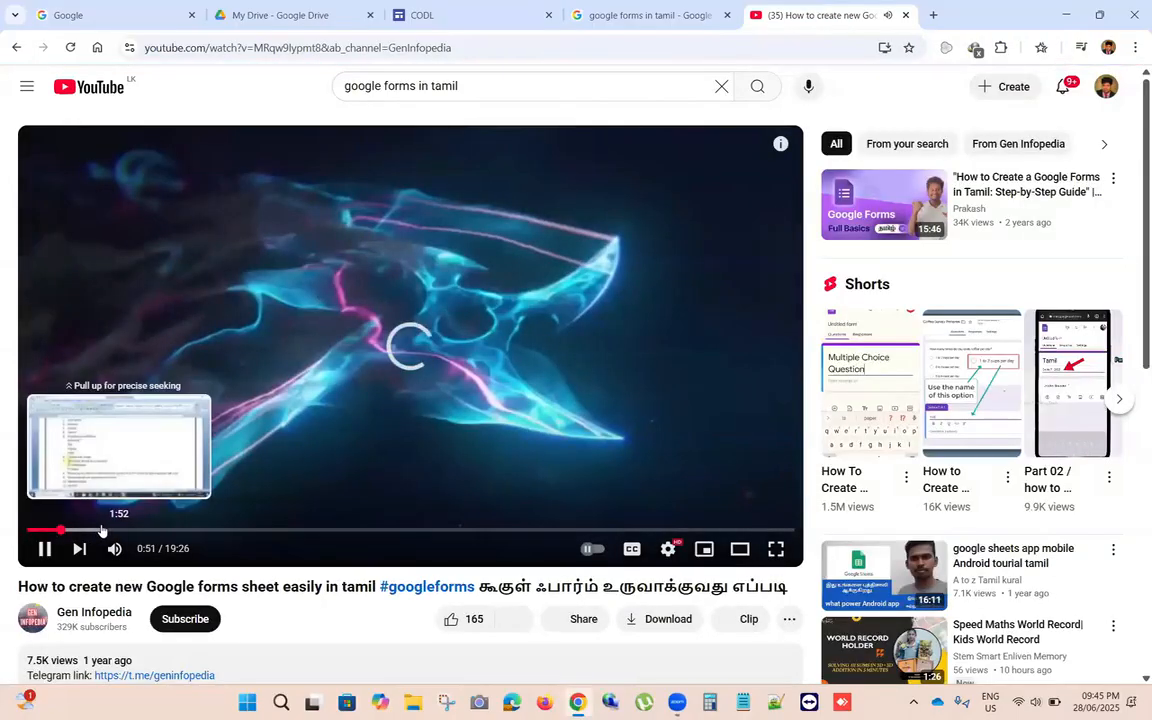
click(102, 531)
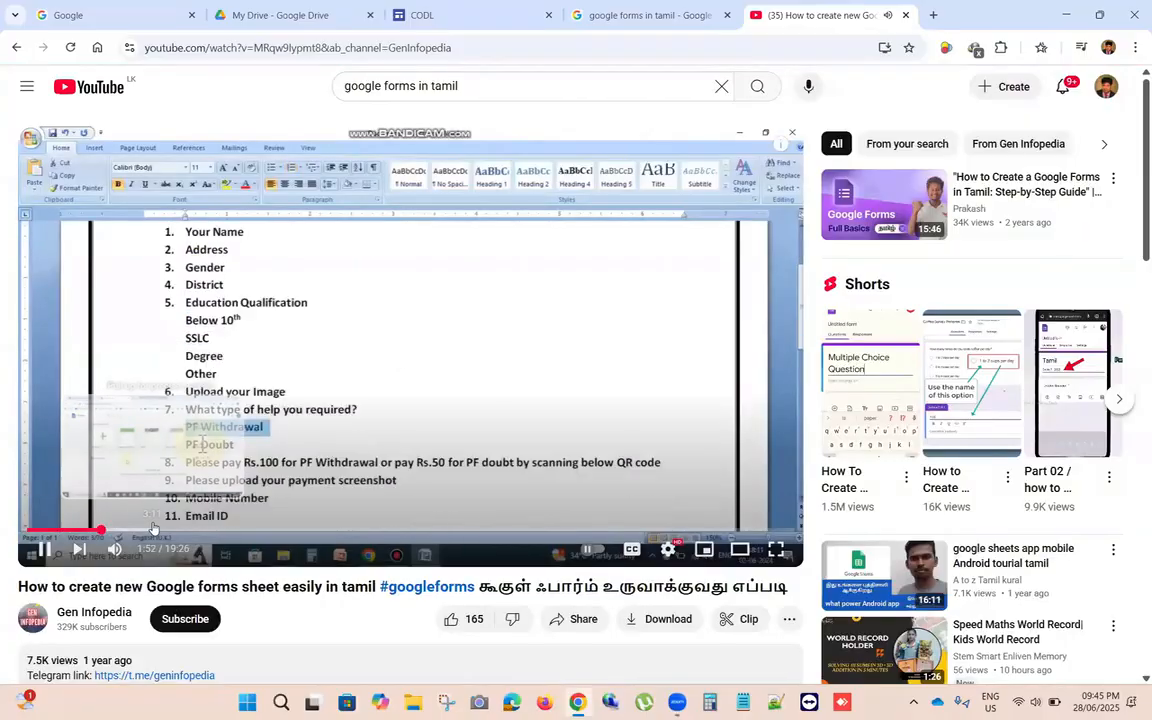
click(203, 531)
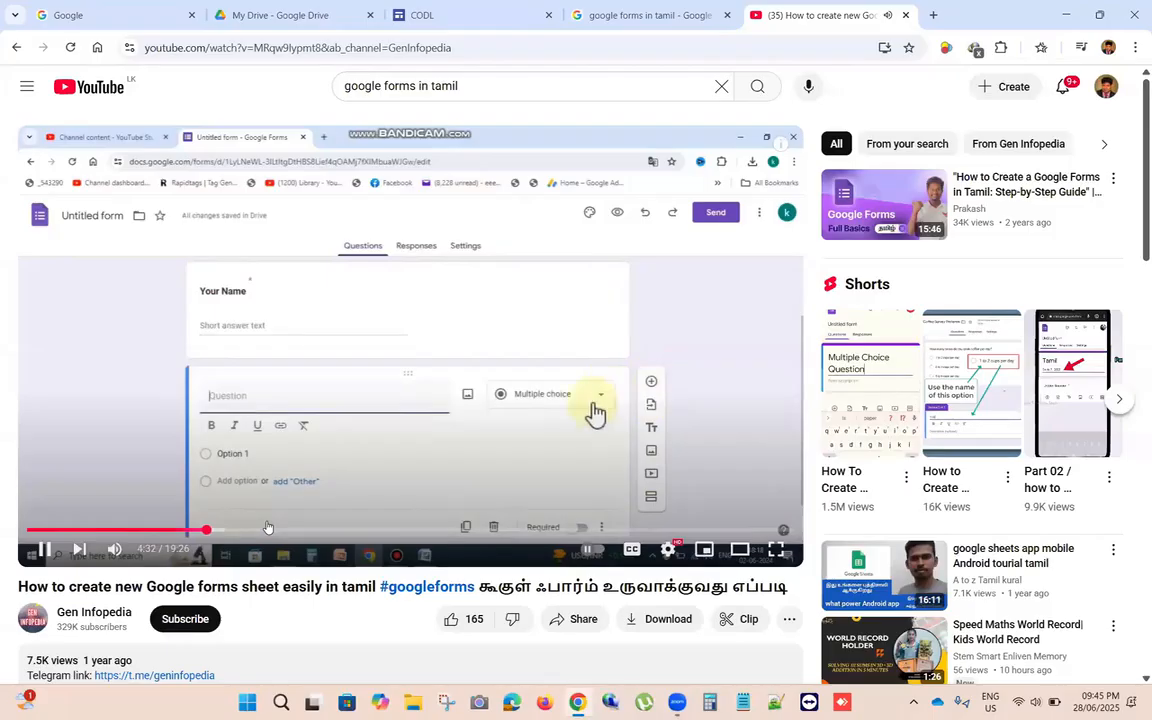
click(334, 530)
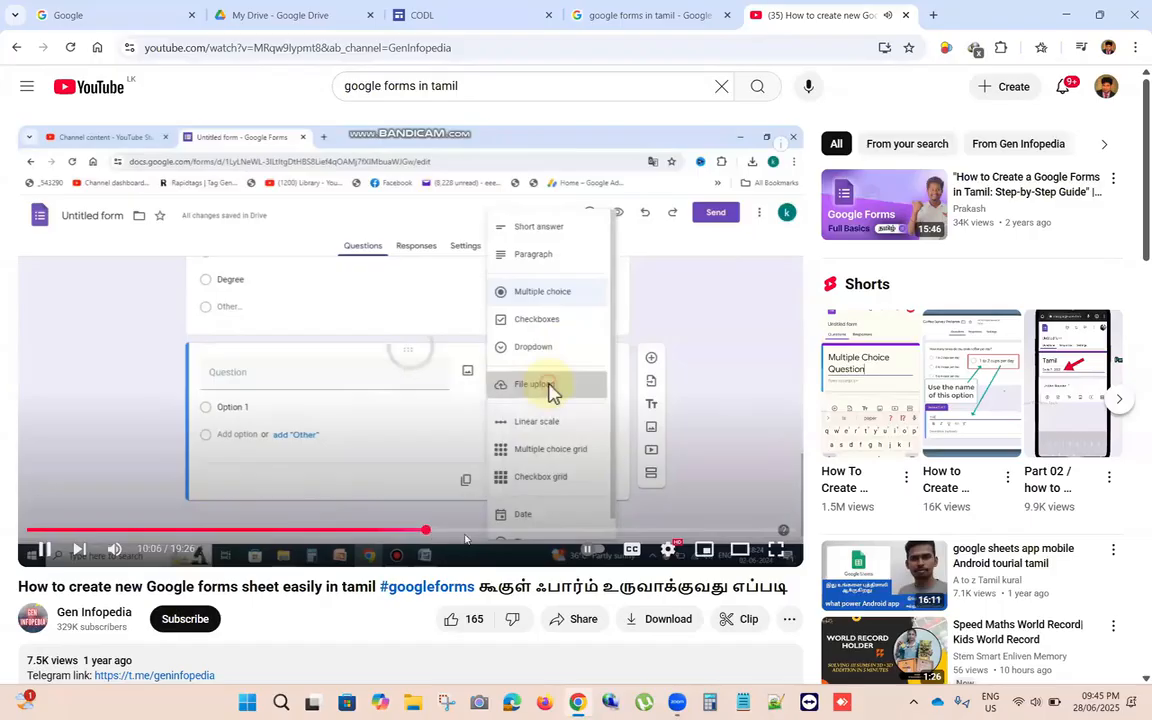
click(427, 533)
click(518, 533)
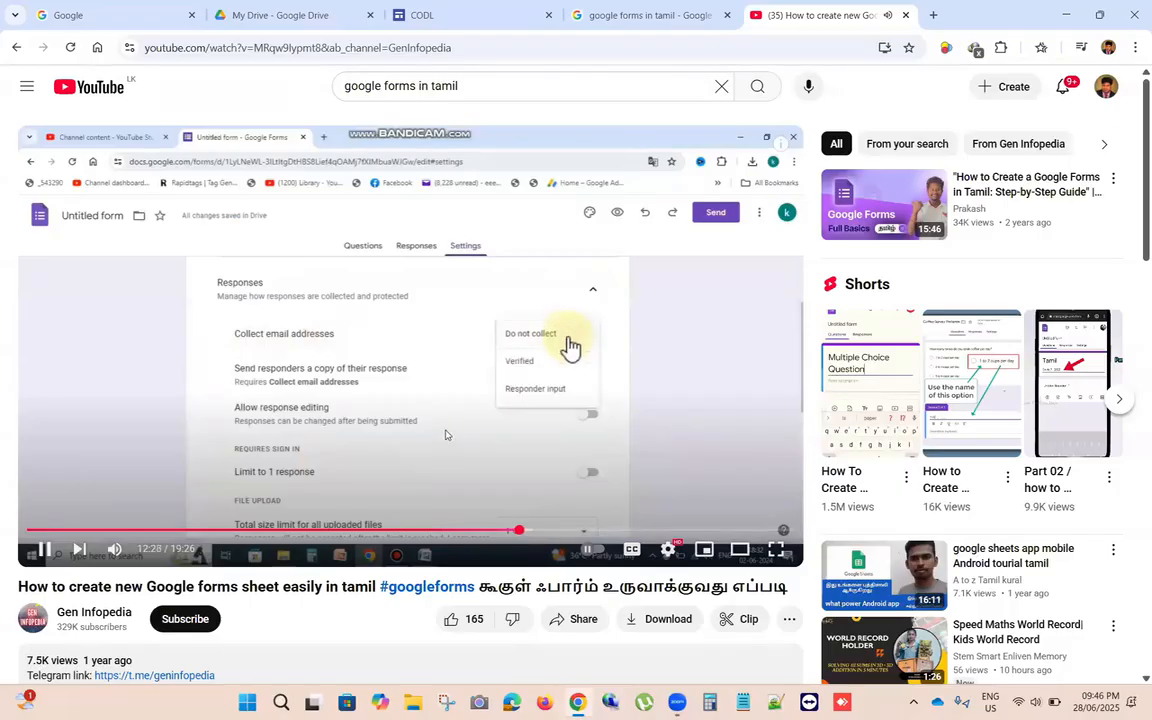
click(518, 353)
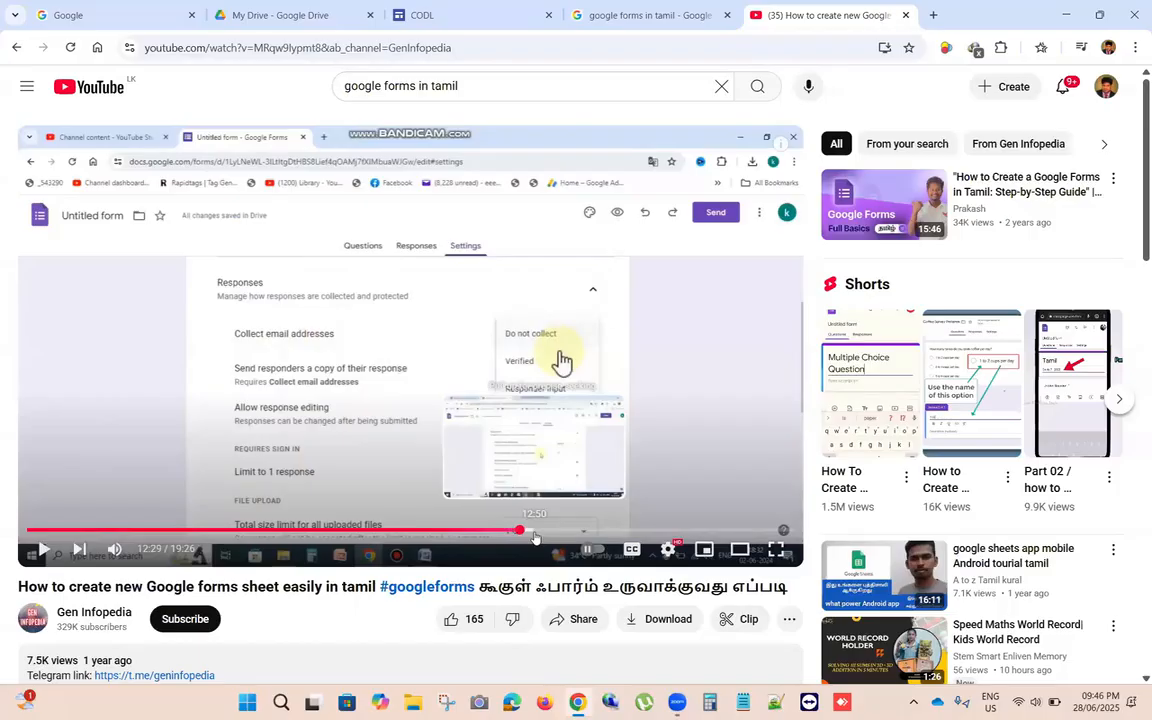
click(342, 428)
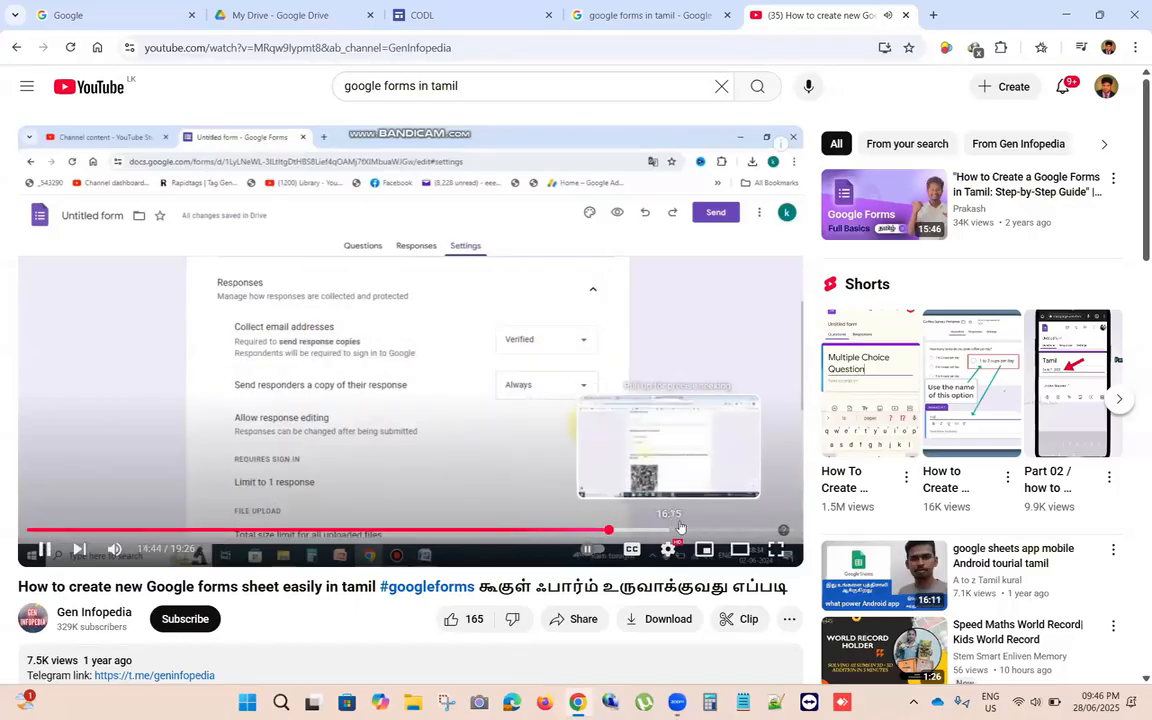
Step: Skim the rest of the video for sending the form and linking its responses to Sheets, leaving it paused at 18:26
click(612, 531)
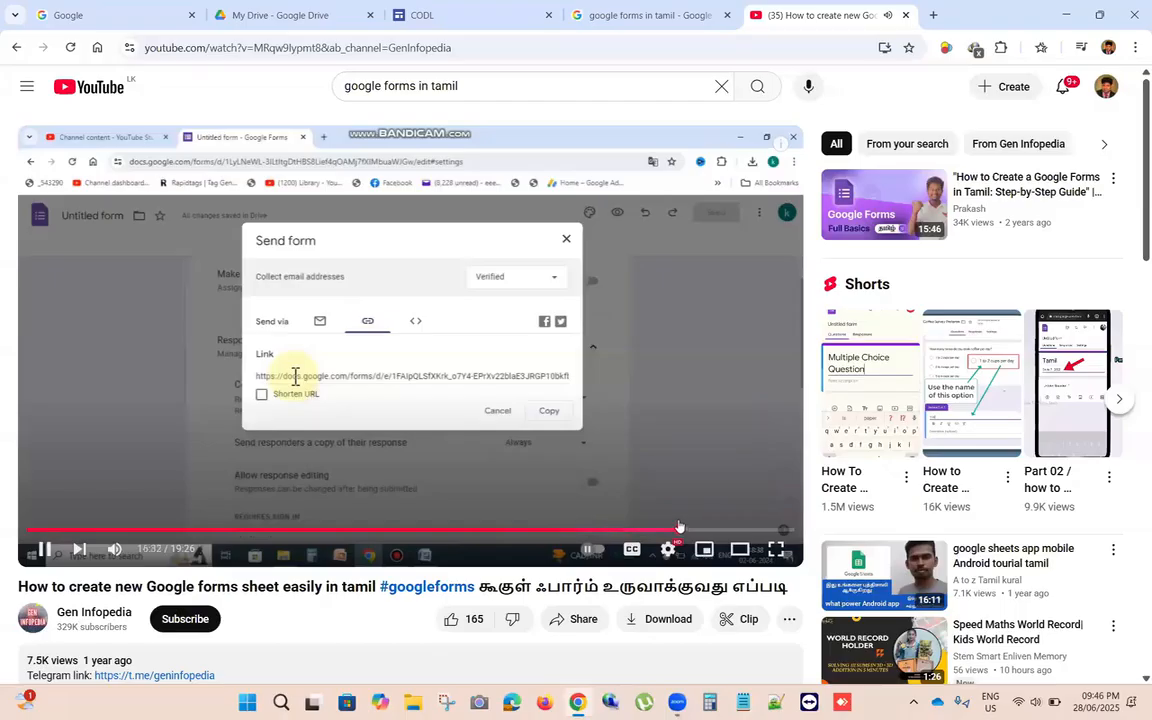
click(681, 530)
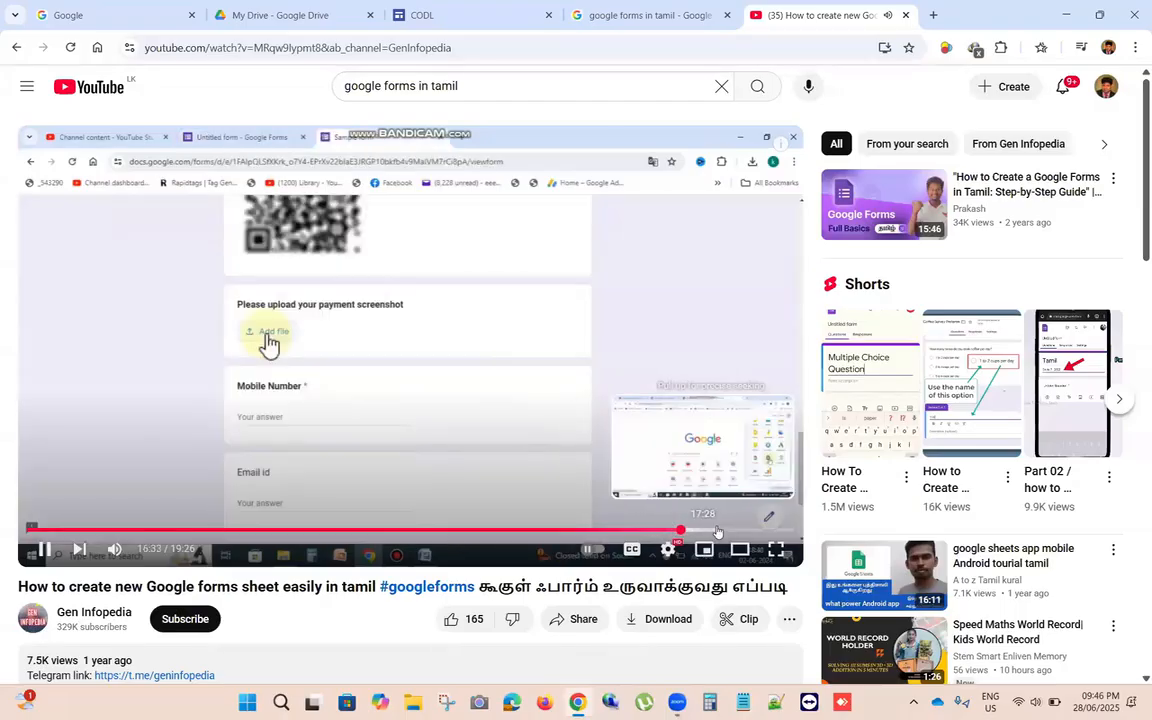
click(717, 531)
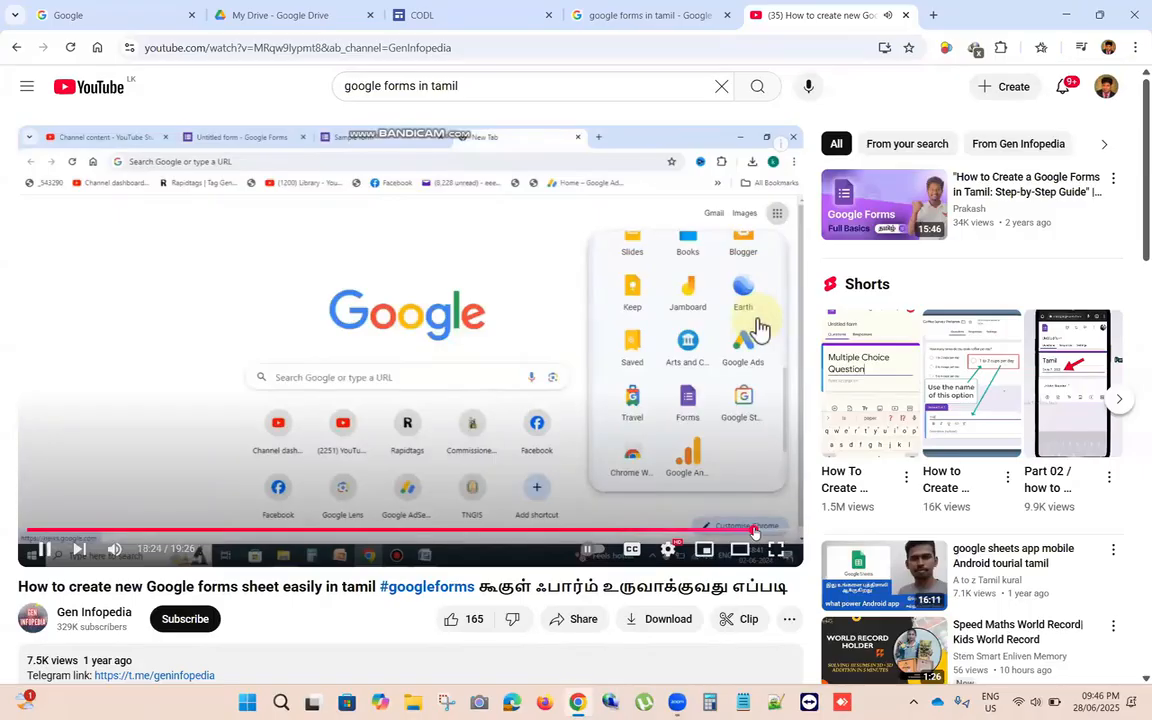
click(755, 531)
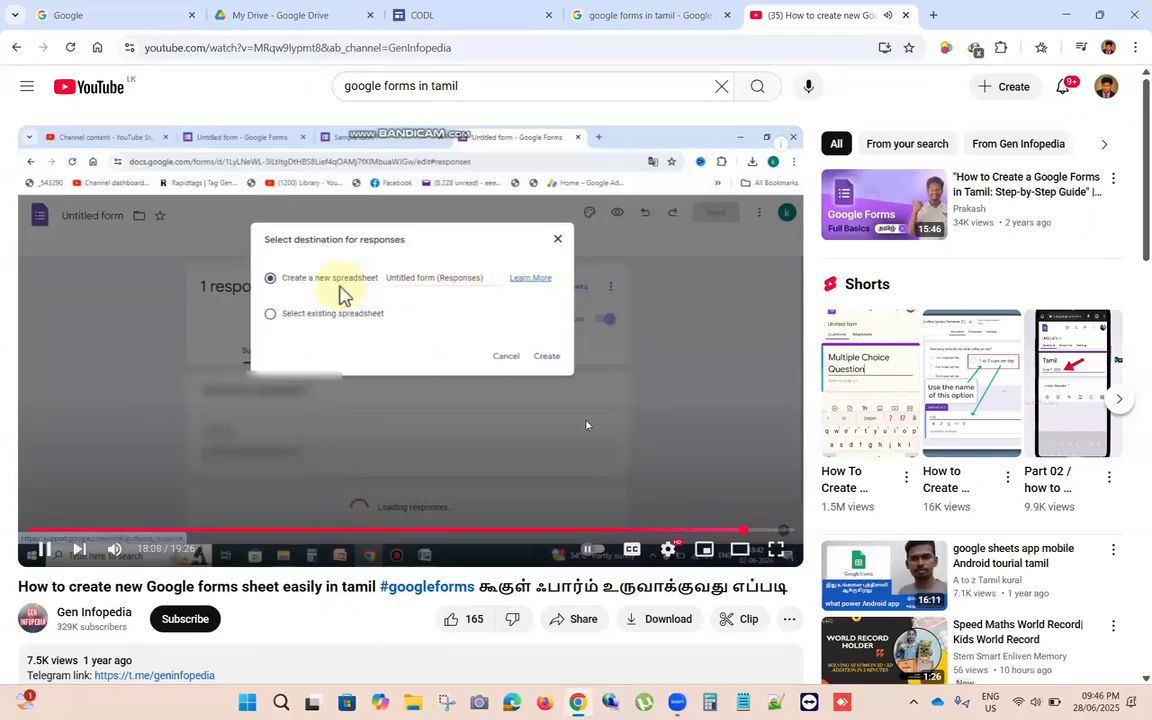
click(743, 531)
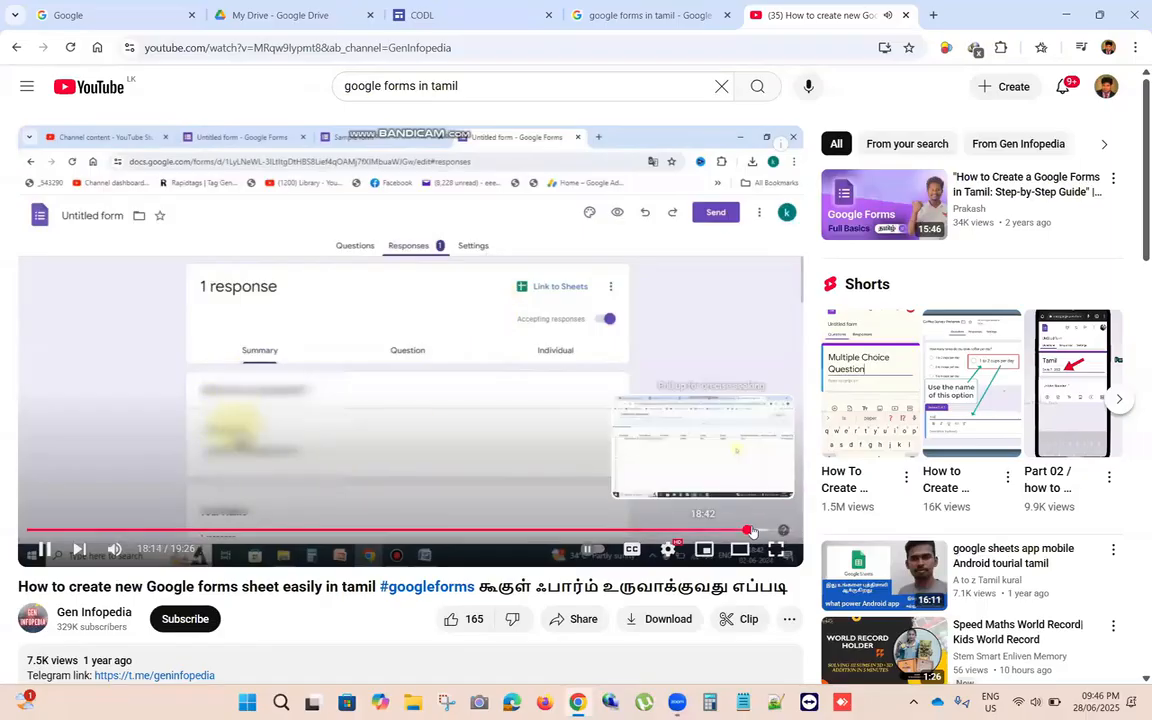
click(752, 531)
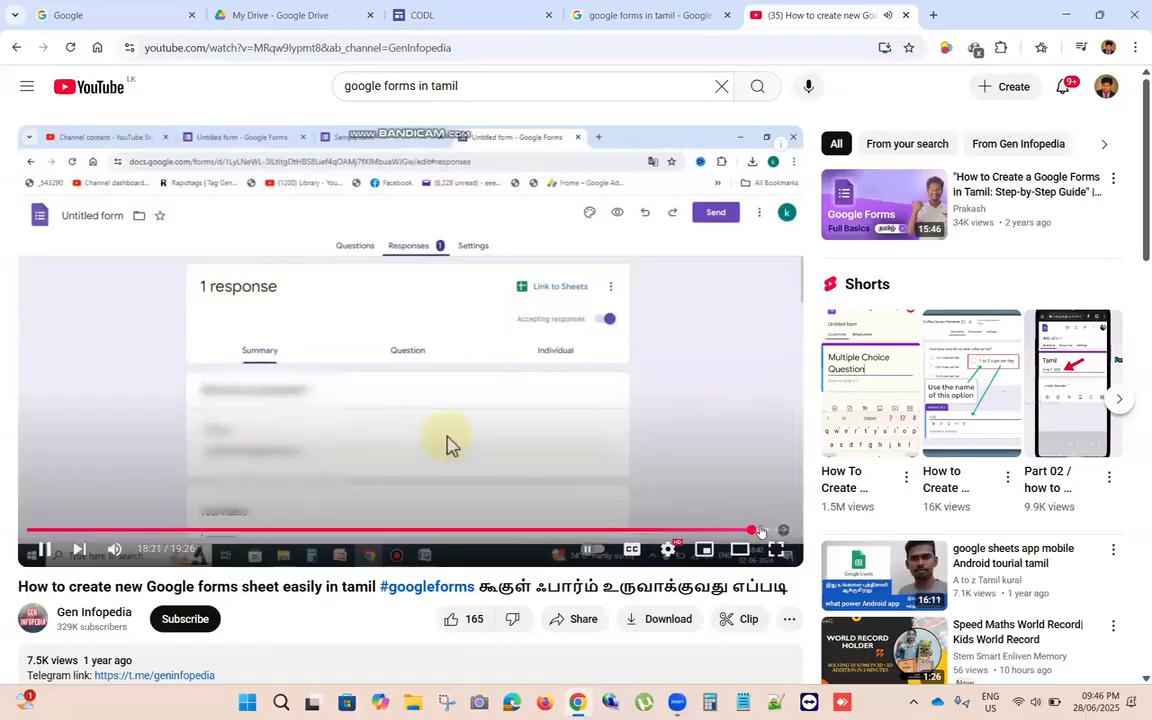
click(762, 531)
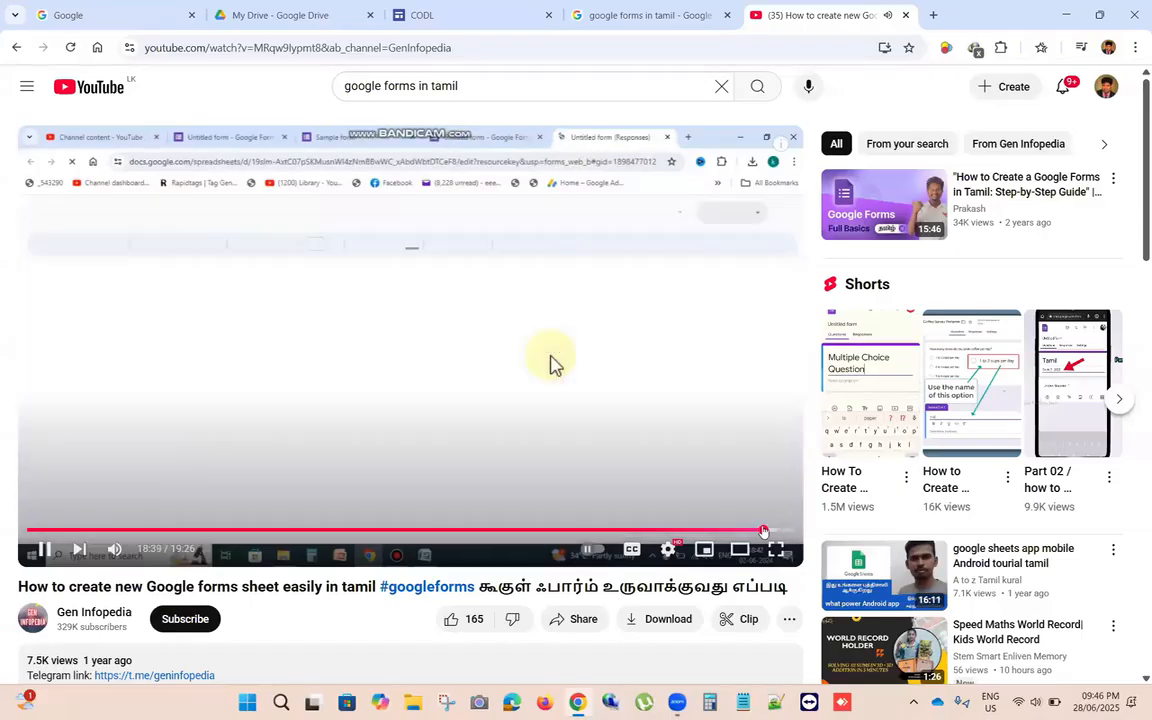
click(556, 365)
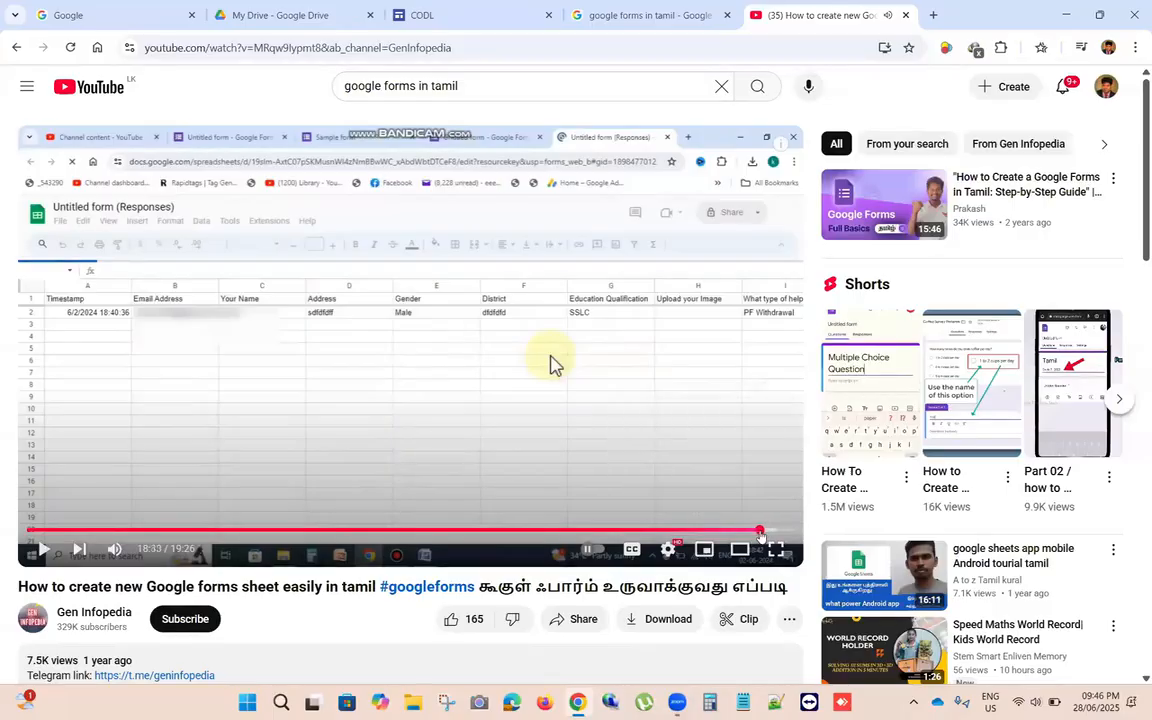
click(760, 532)
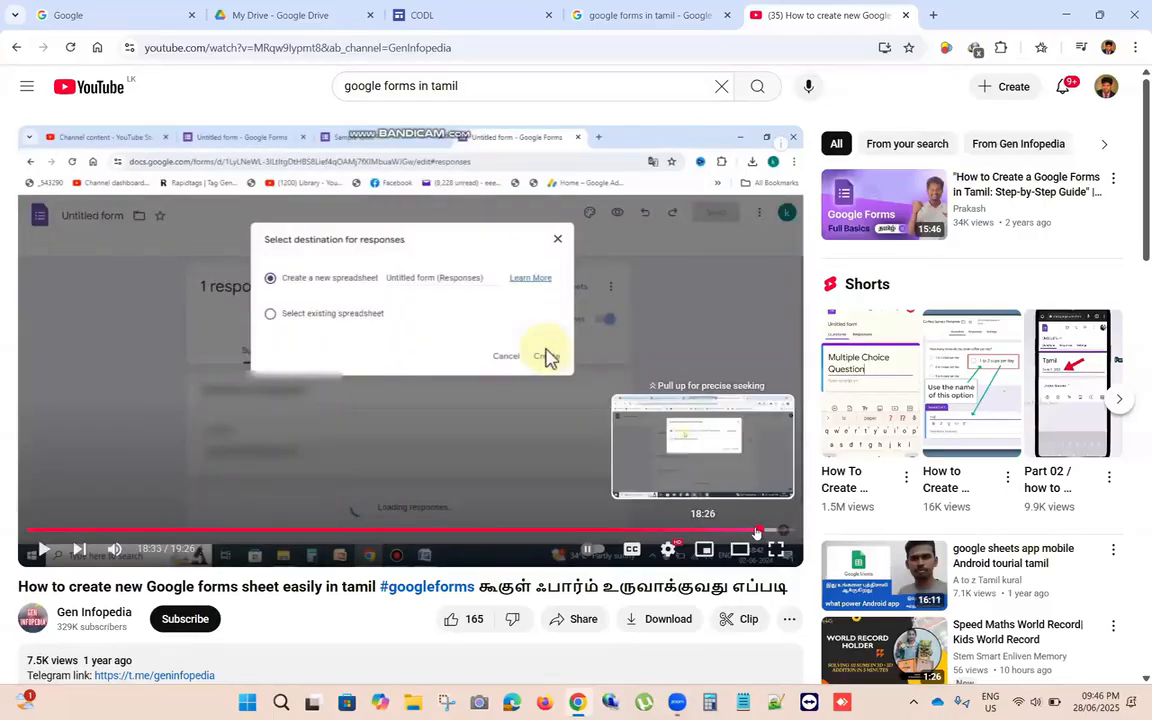
click(755, 531)
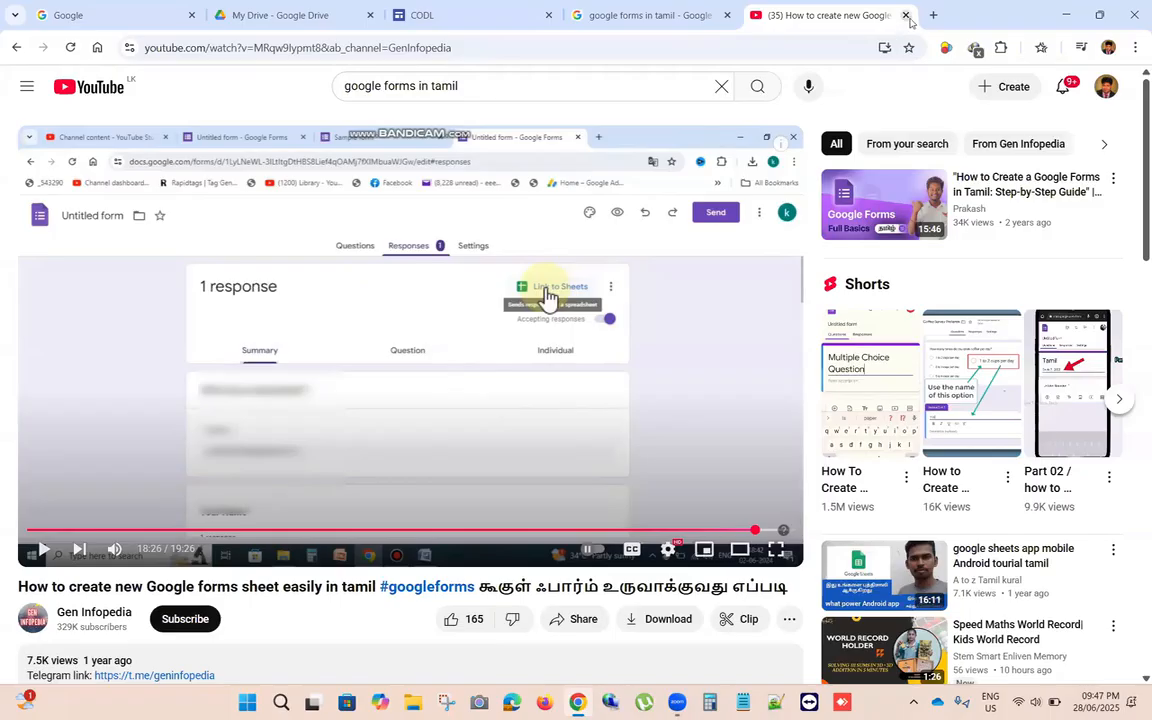
Step: Close the YouTube video and Google search tabs to return to the CODL site editor
drag(458, 85, 323, 84)
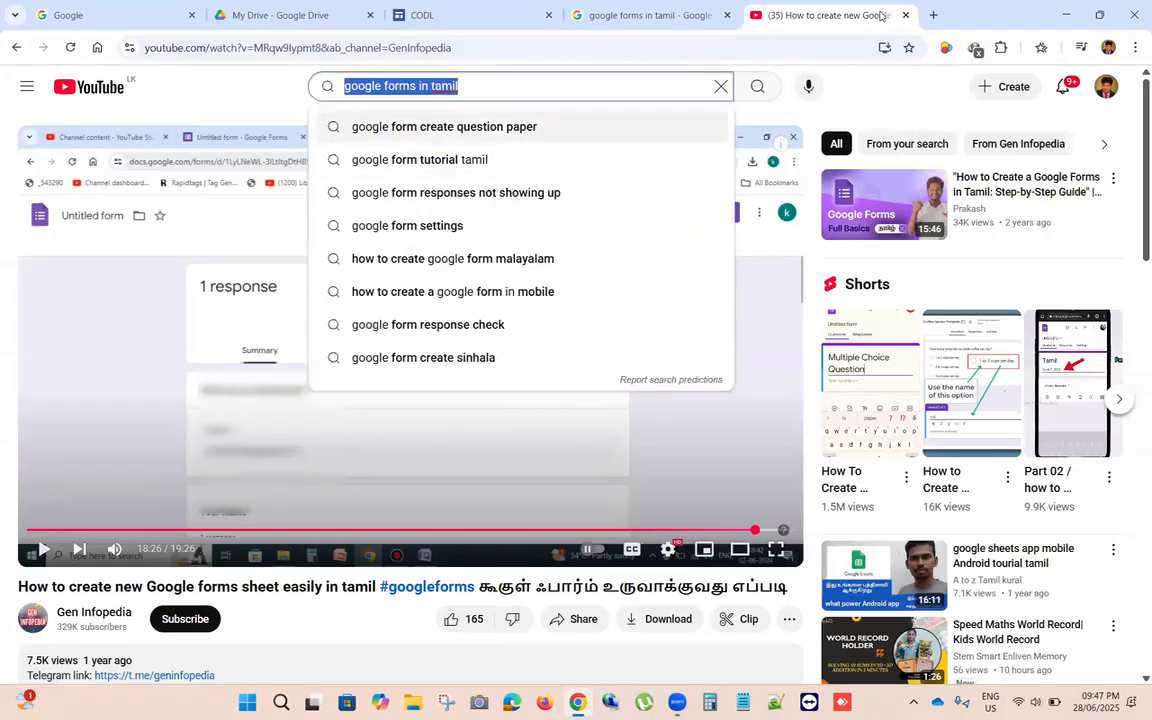
click(905, 15)
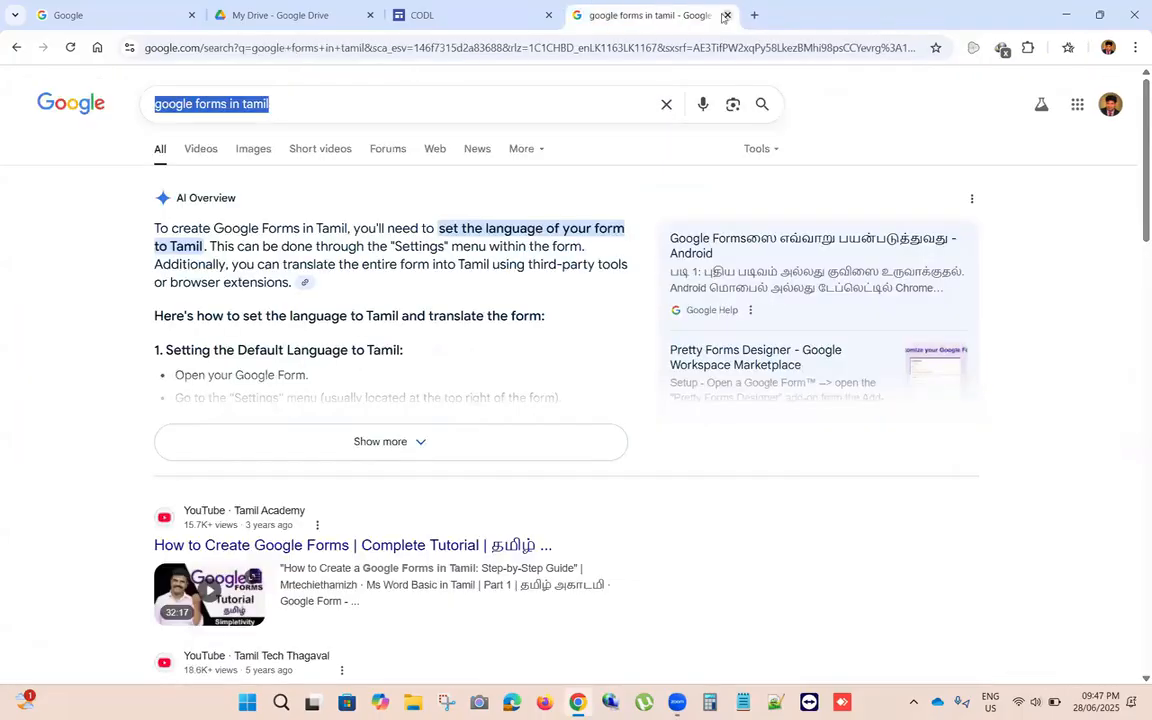
click(727, 16)
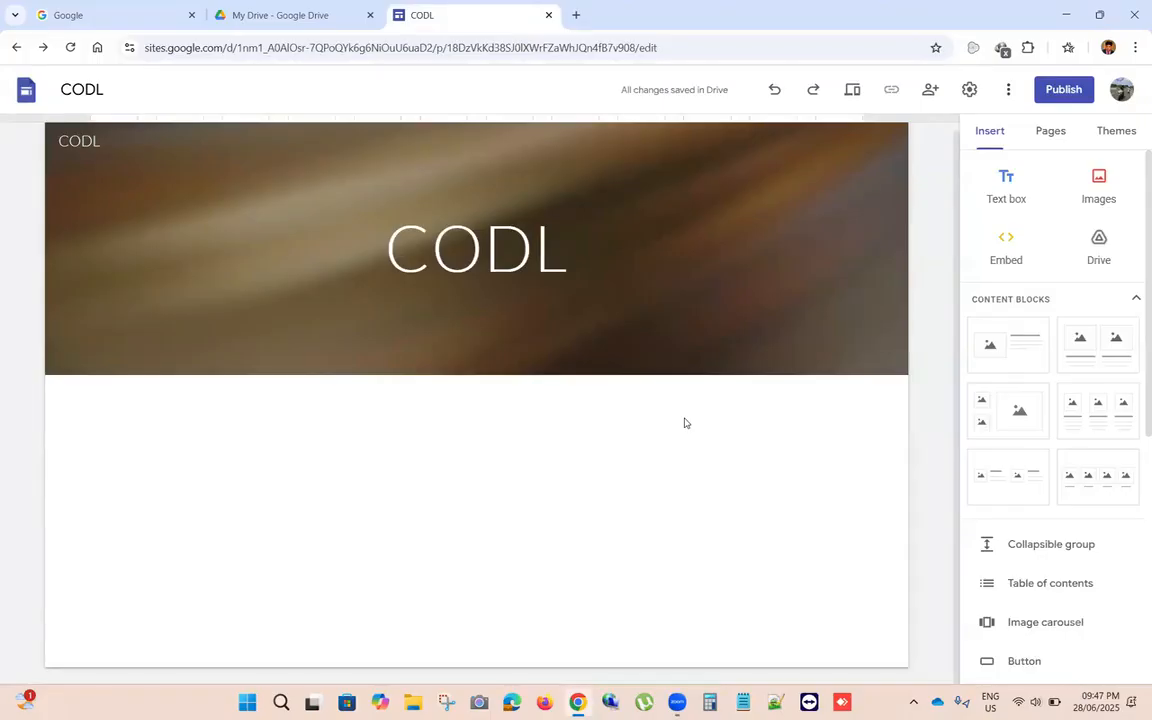
Step: Add a new page named Course to the CODL site
mouse_move(742, 352)
click(1055, 138)
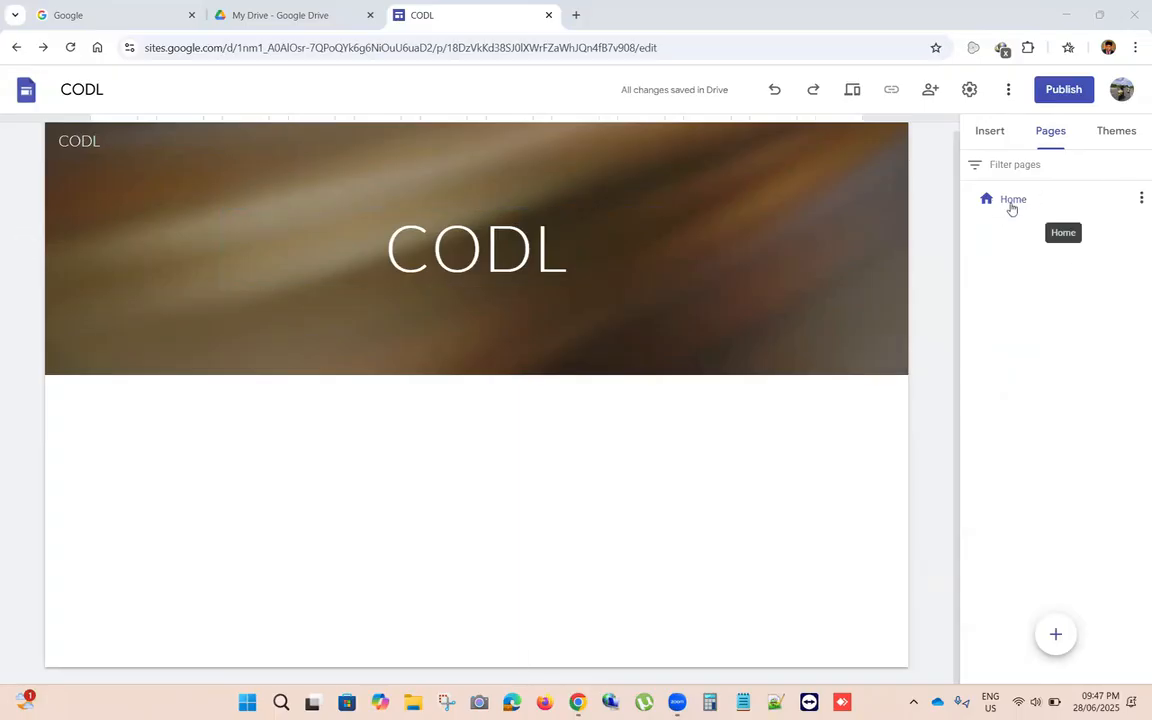
mouse_move(1055, 635)
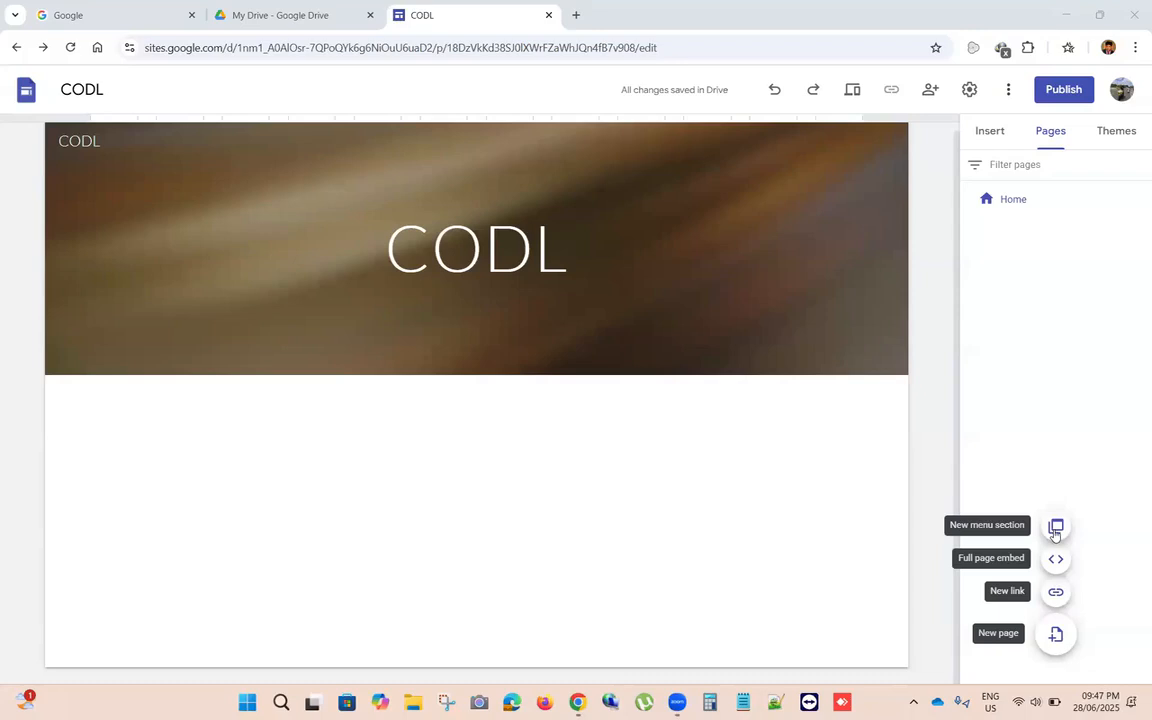
click(1056, 636)
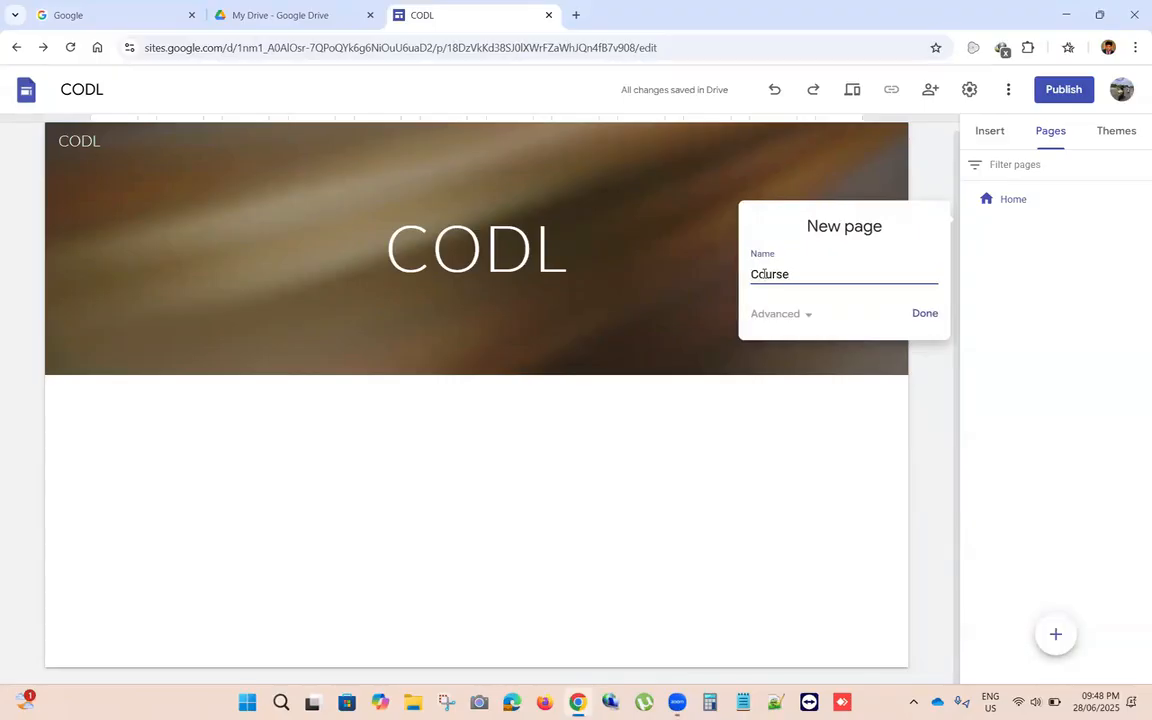
click(923, 315)
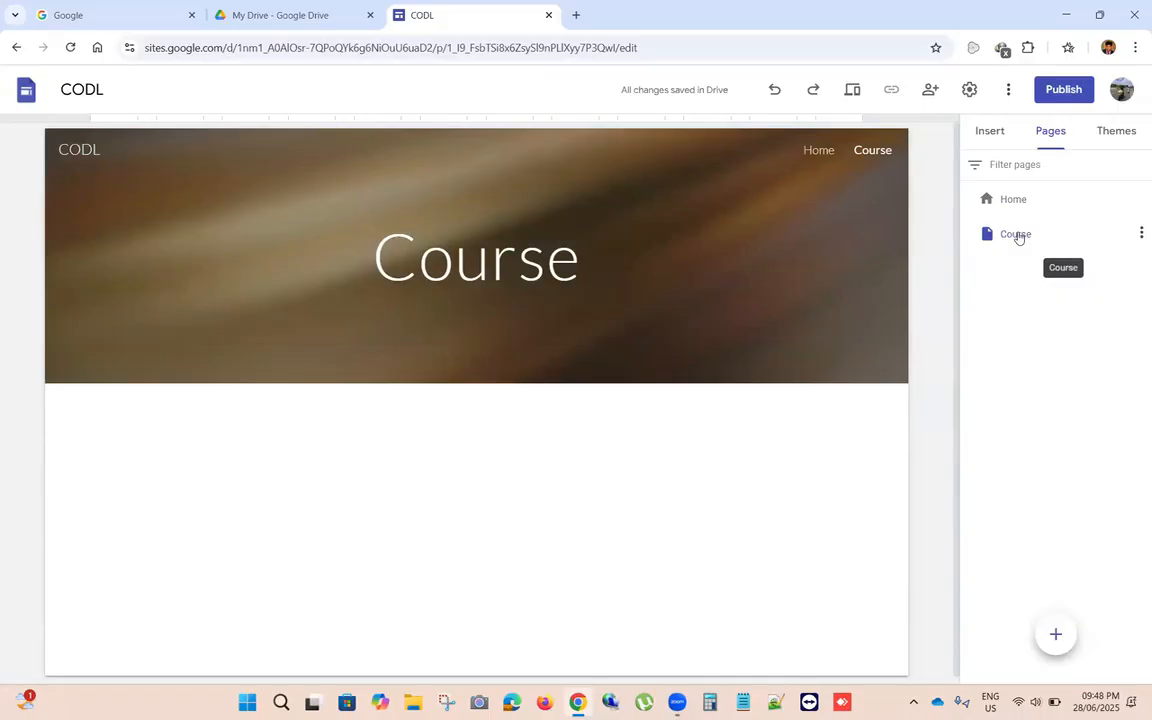
Step: Add another page named 1 to the site after the Course page
click(1055, 633)
text(1)
click(928, 348)
Step: Add a new page named 2 to the site after page 1
mouse_move(1055, 633)
click(1047, 548)
text(2)
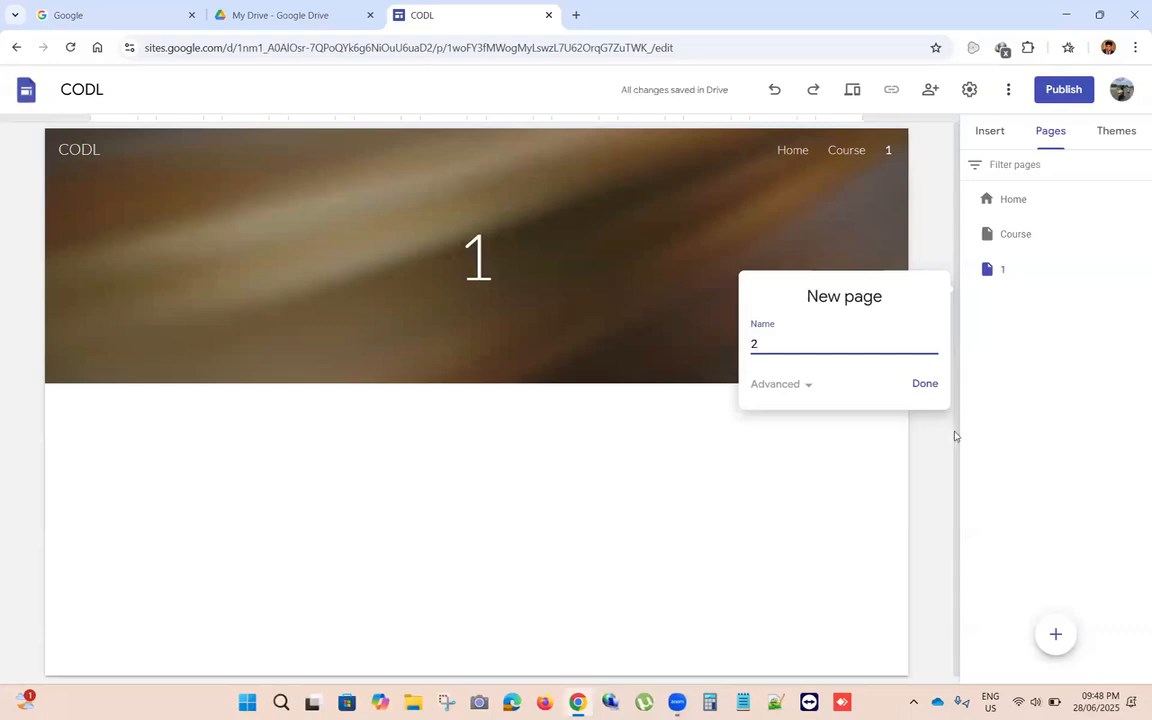
click(1055, 634)
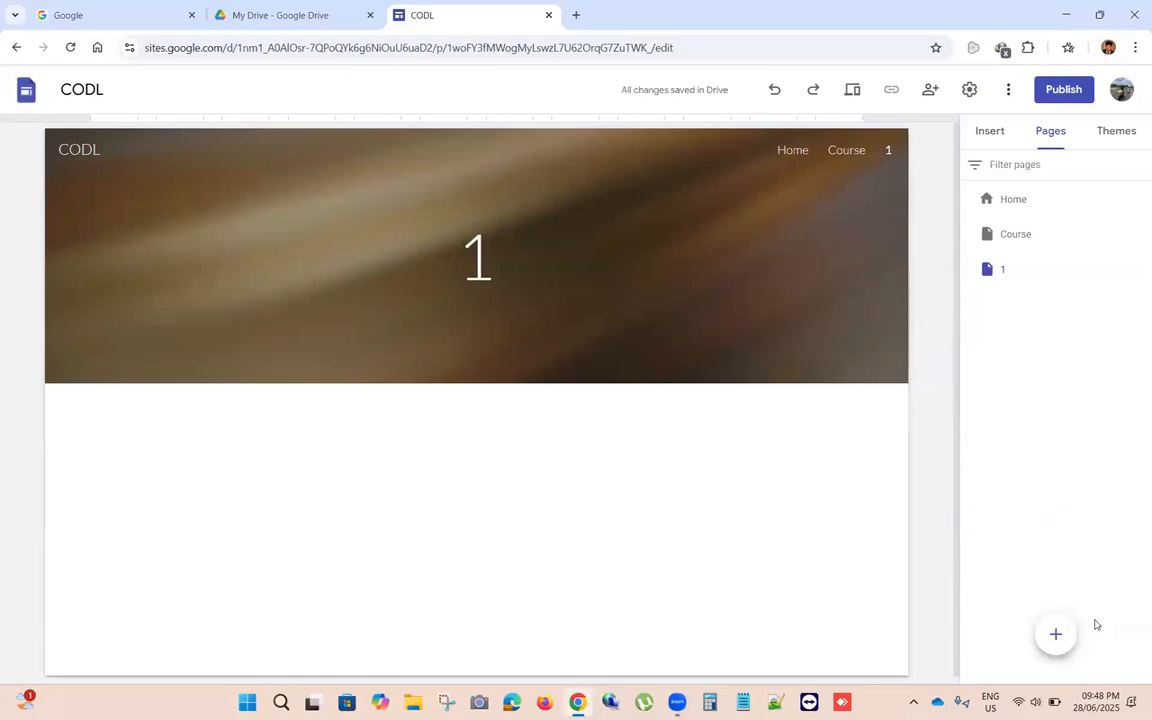
click(1056, 633)
text(2)
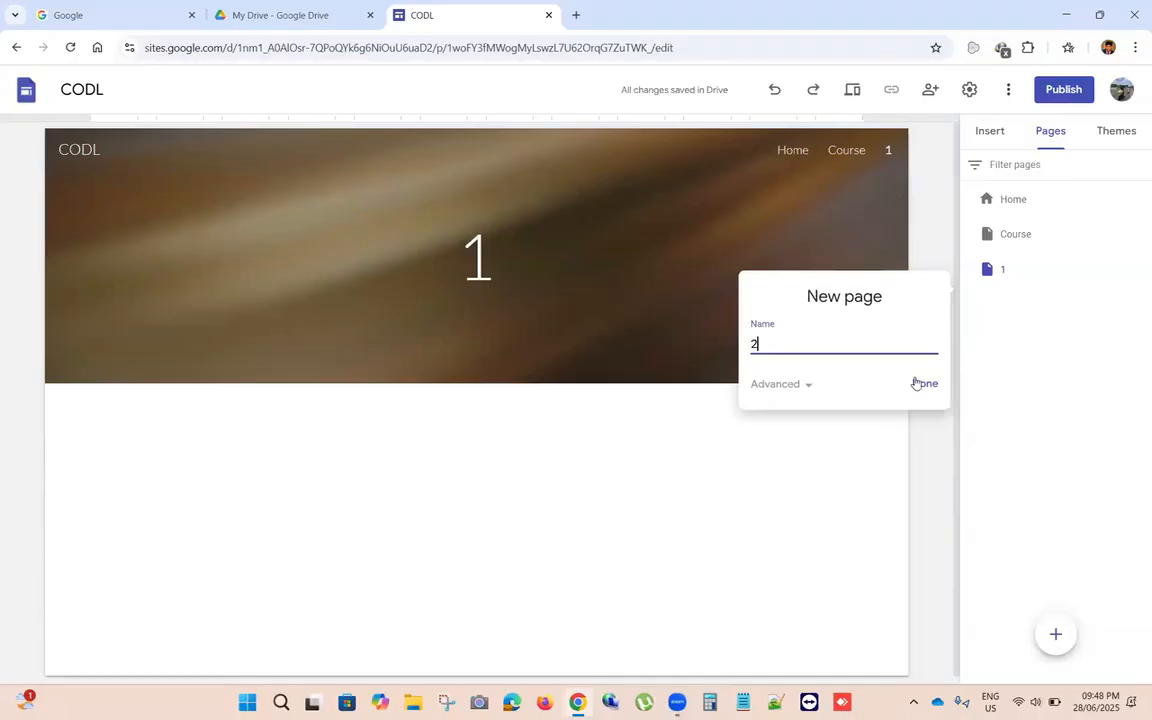
click(920, 383)
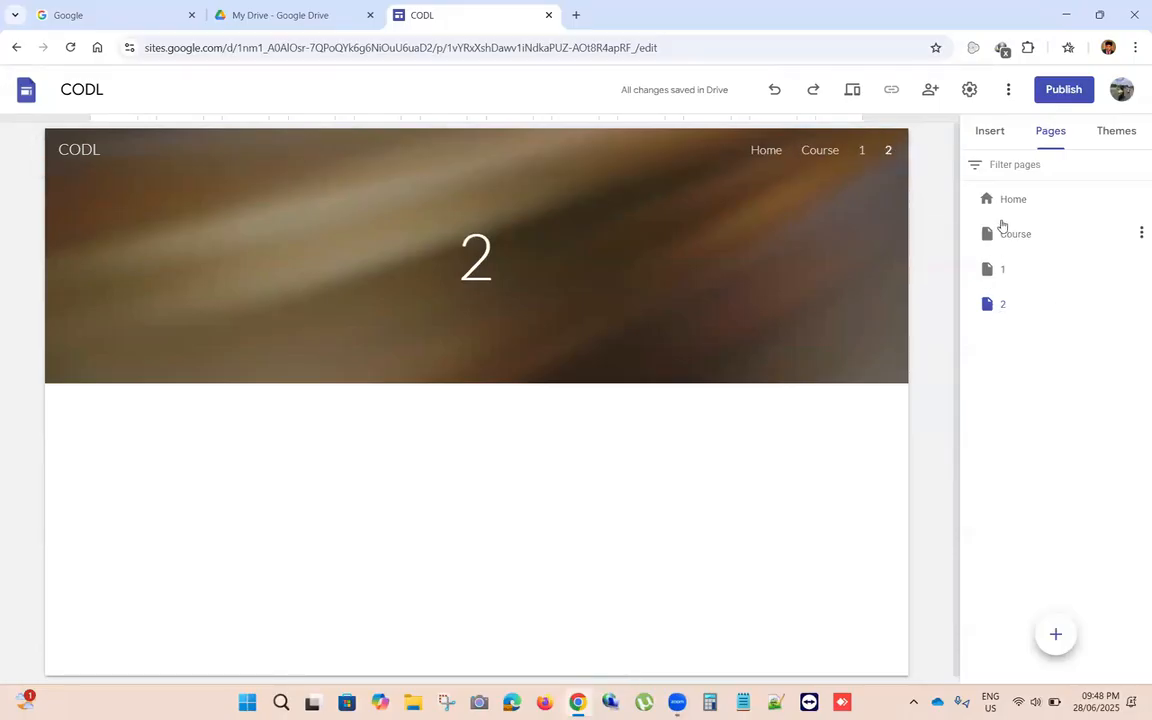
Step: Nest pages 1 and 2 as subpages under the Course page, with 2 following 1
click(986, 270)
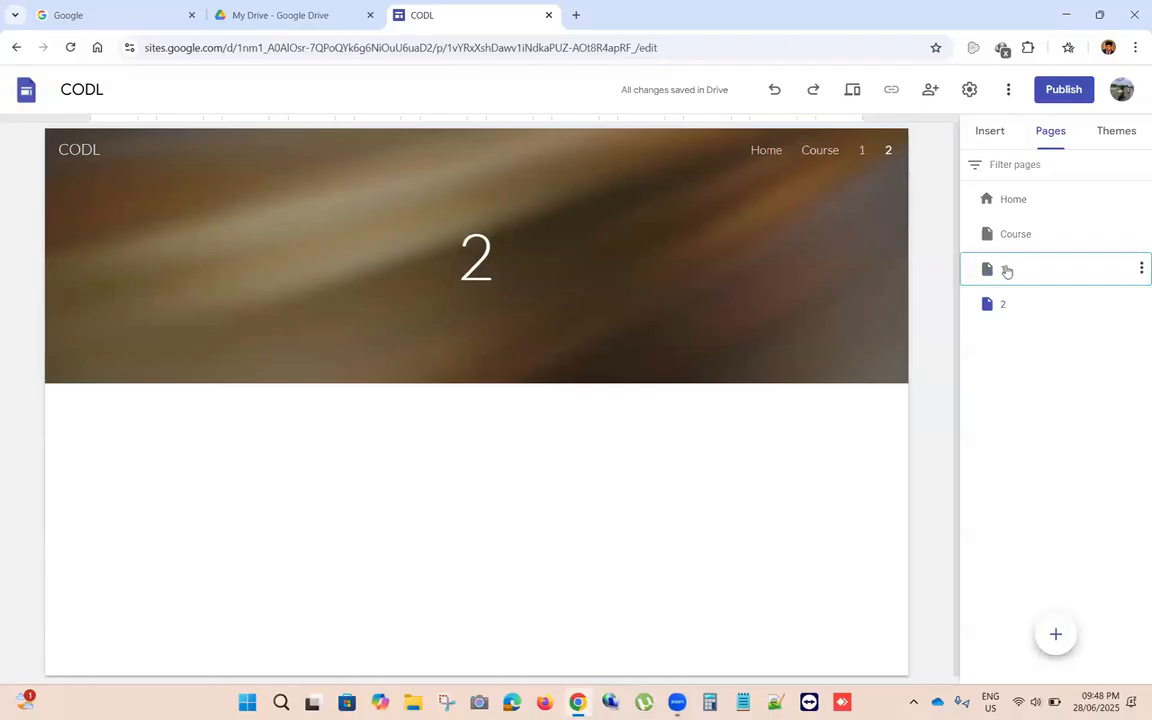
drag(1026, 253, 1013, 237)
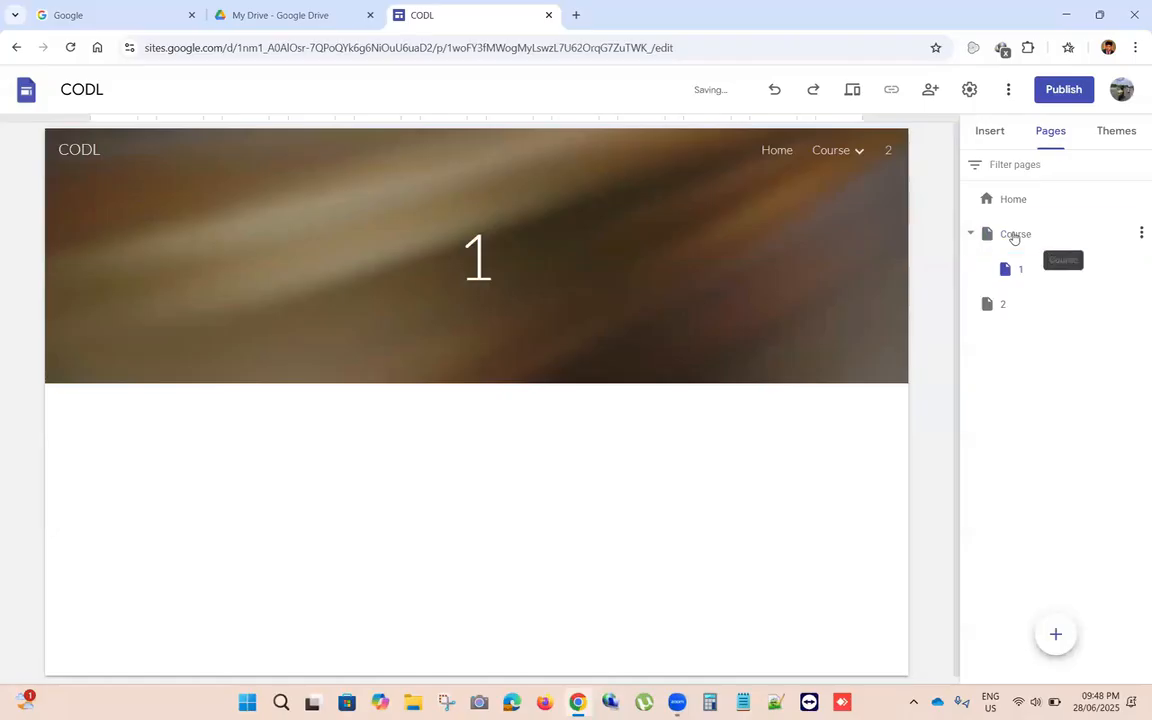
drag(989, 304, 1003, 240)
click(1026, 271)
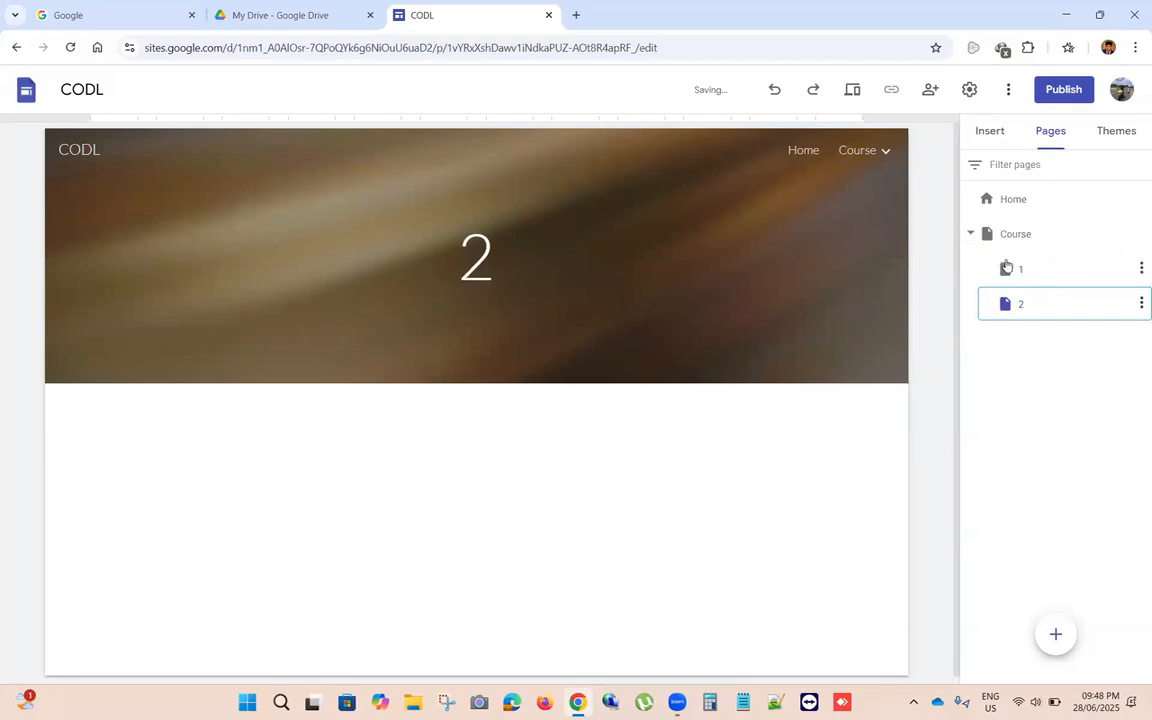
drag(1005, 310, 1018, 268)
drag(1028, 311, 1005, 308)
Step: Check the site navigation by visiting subpages 1 and 2, the Course page and the Home page
mouse_move(866, 154)
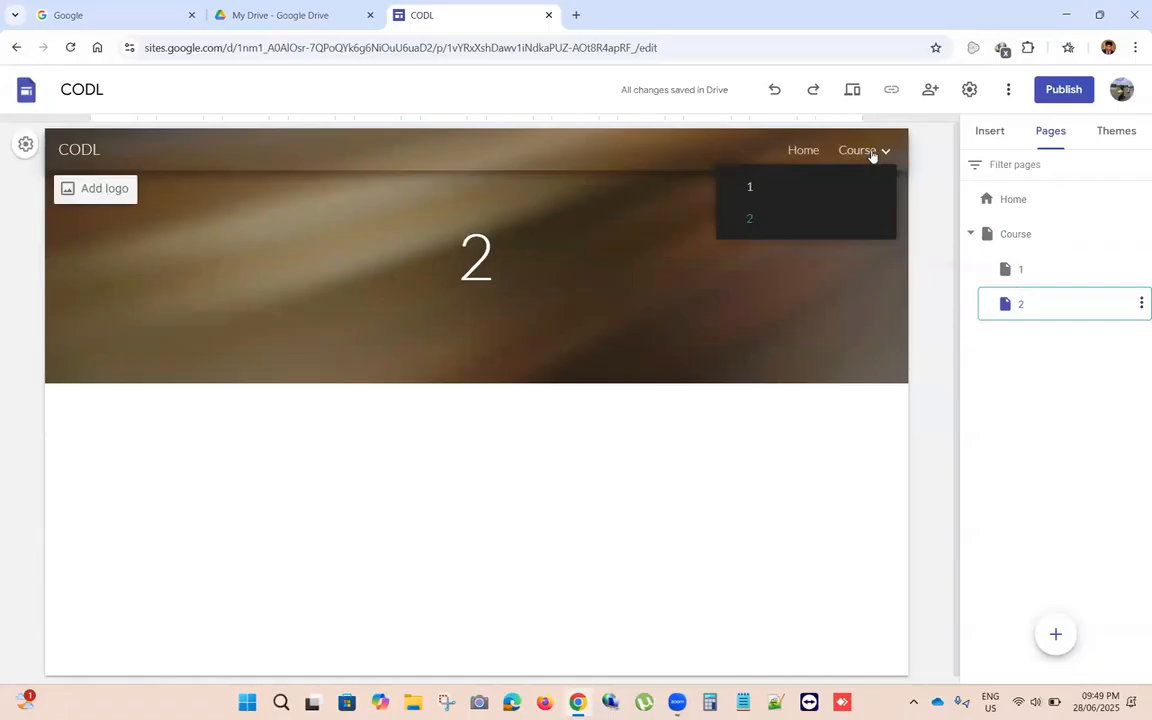
click(764, 188)
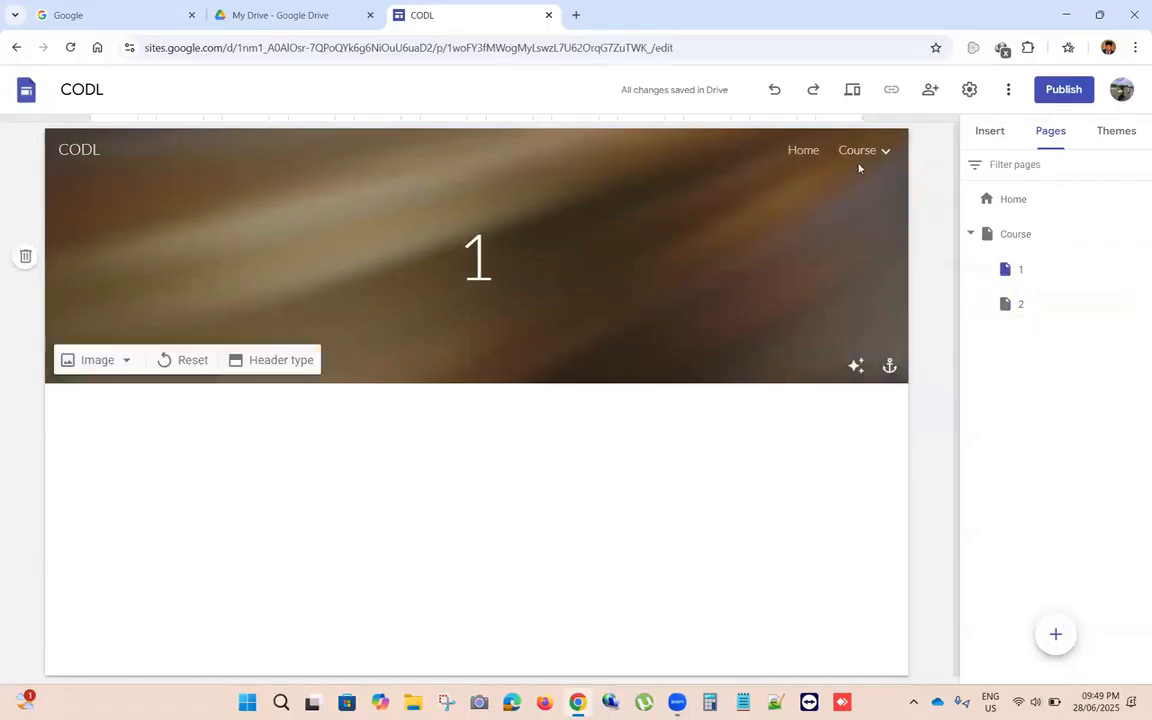
click(751, 220)
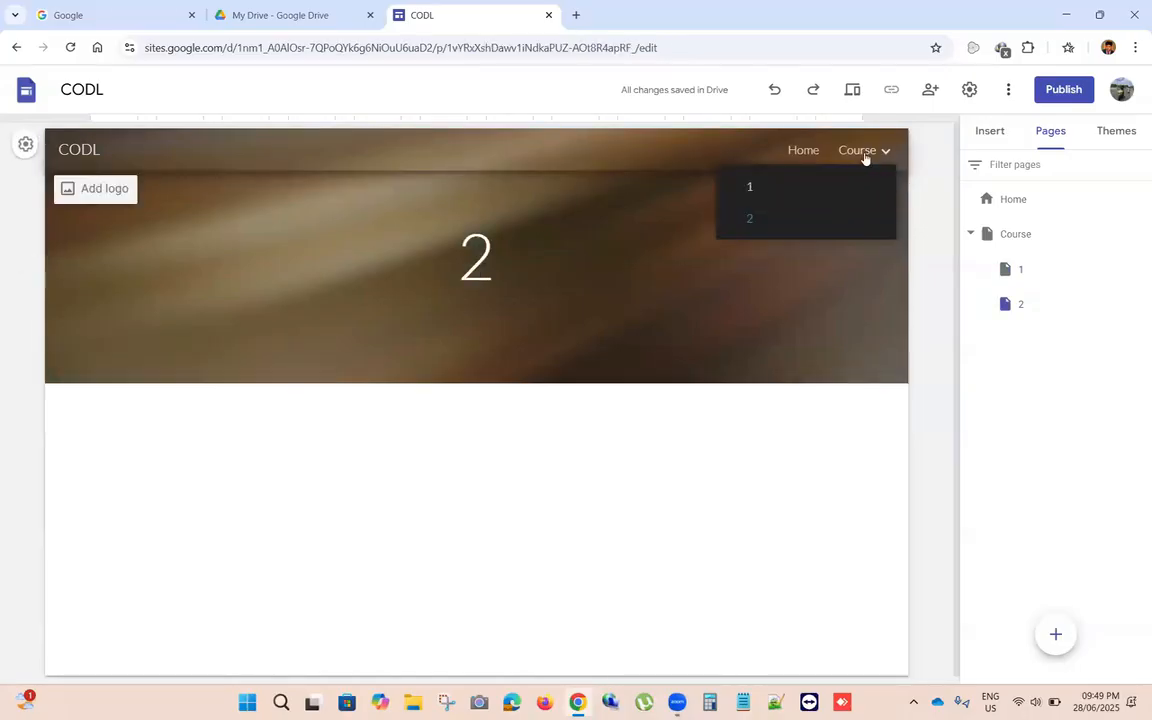
click(858, 155)
click(800, 151)
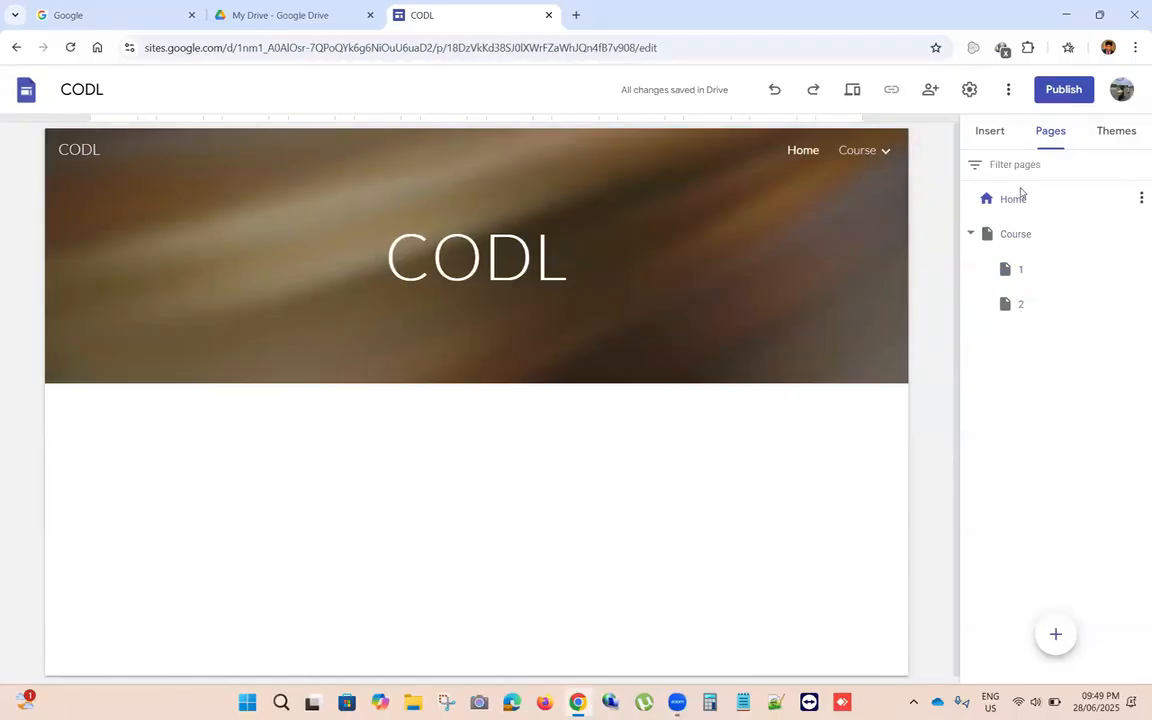
Step: Try out the Simple theme in pink, the Aristotle theme, and the Diplomat theme in its dark purple colour
click(1110, 136)
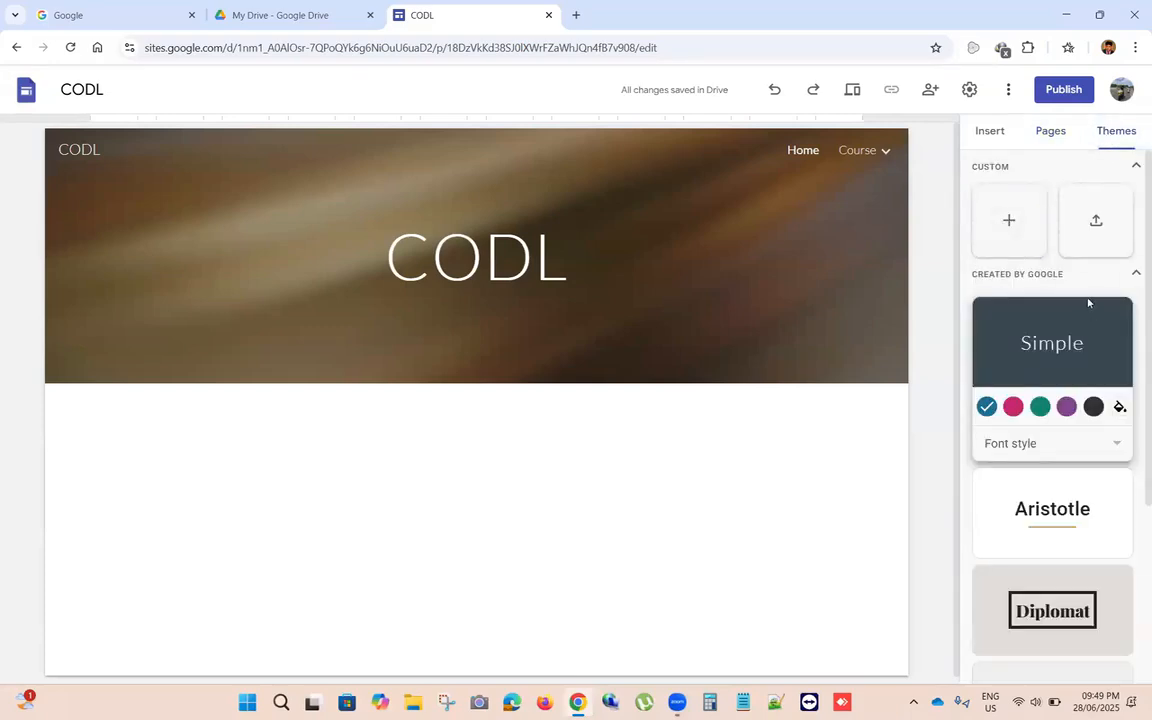
click(1013, 406)
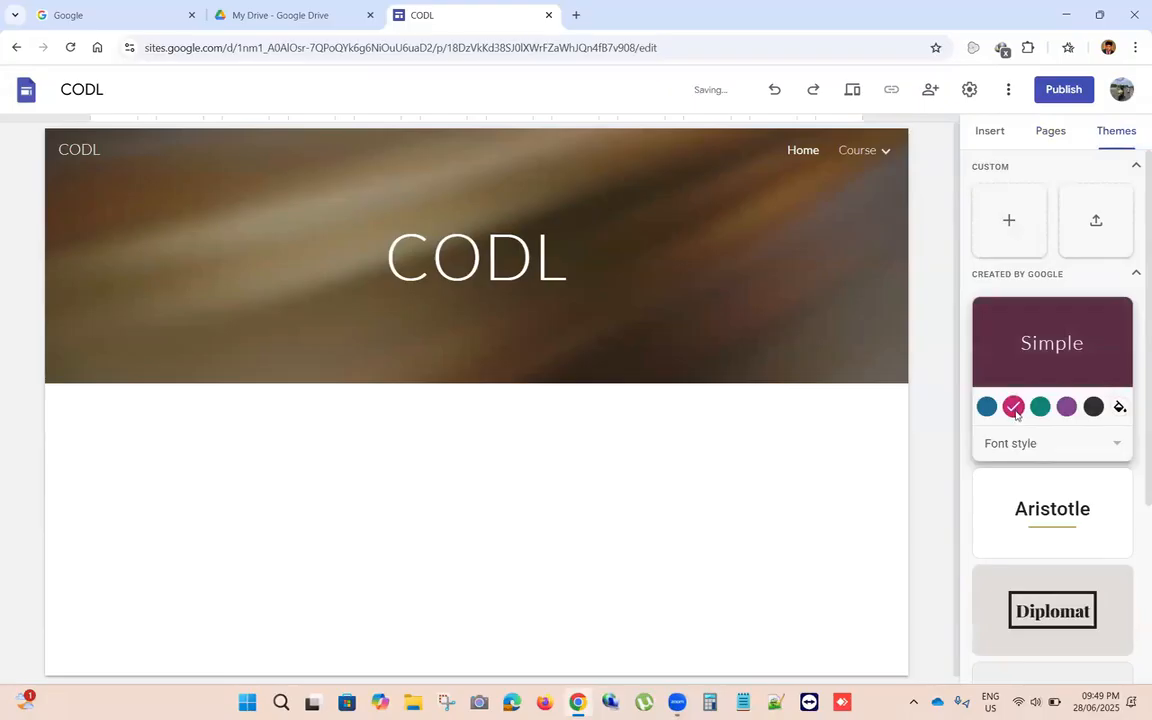
click(1067, 533)
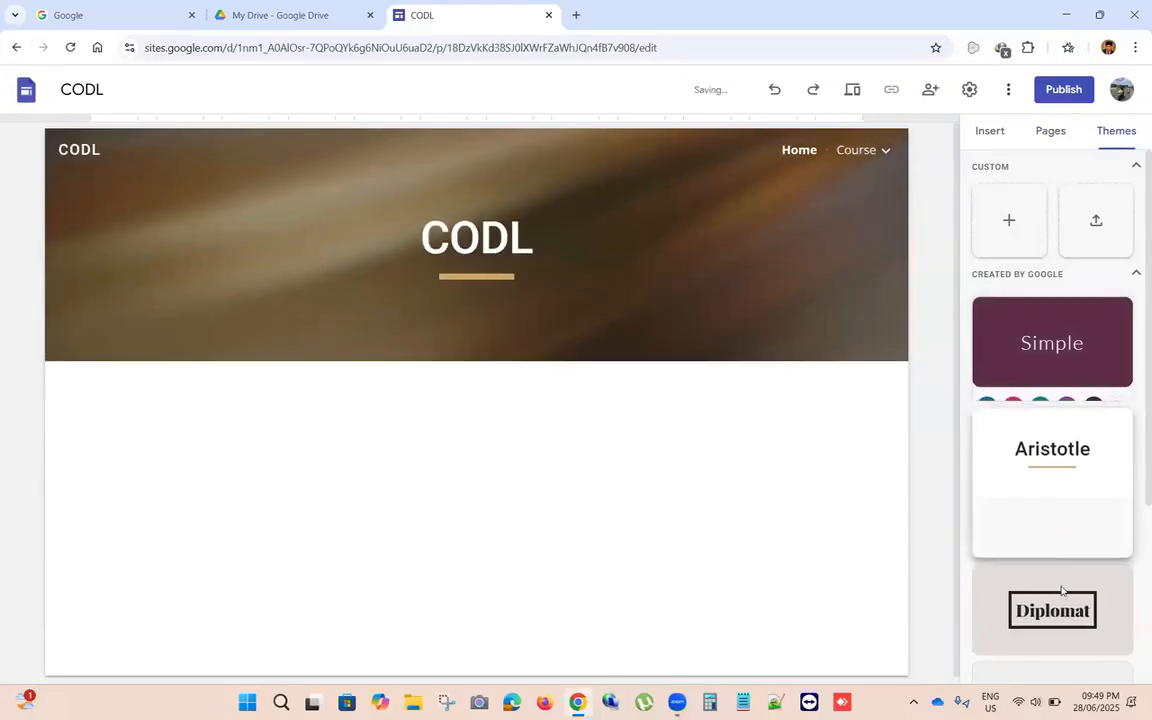
click(1062, 592)
scroll(1070, 420, down, 3)
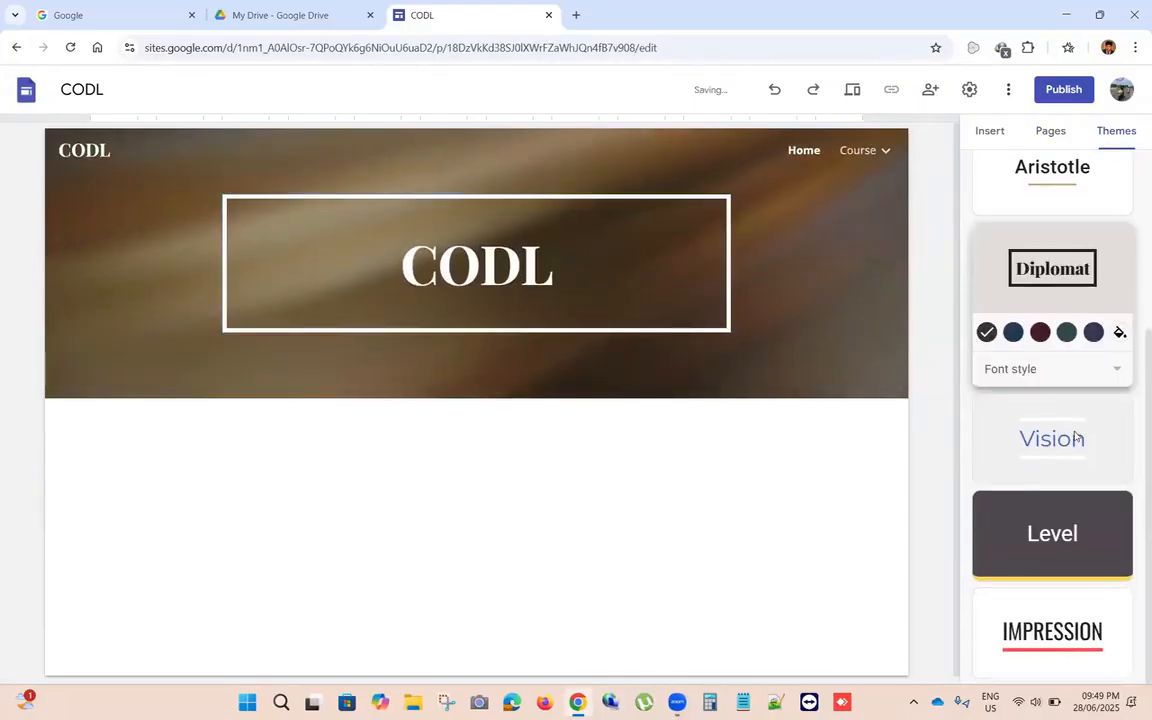
click(1093, 332)
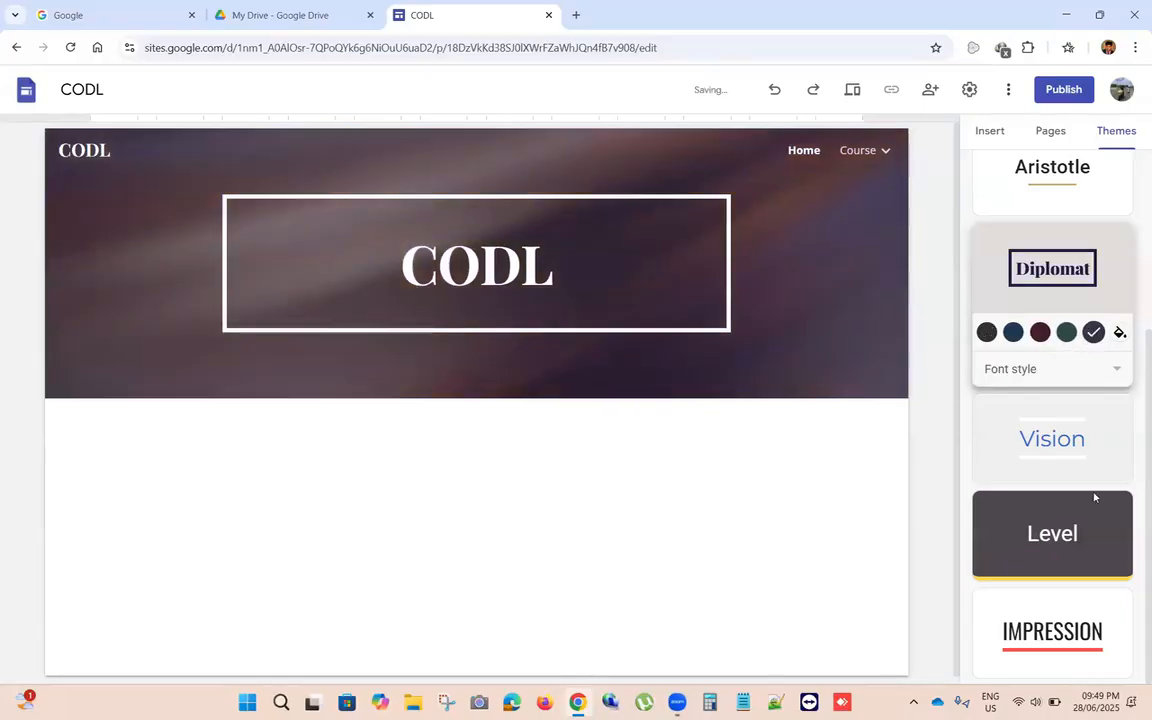
Step: Apply the Level theme with its yellow accent colour to the site
click(1081, 540)
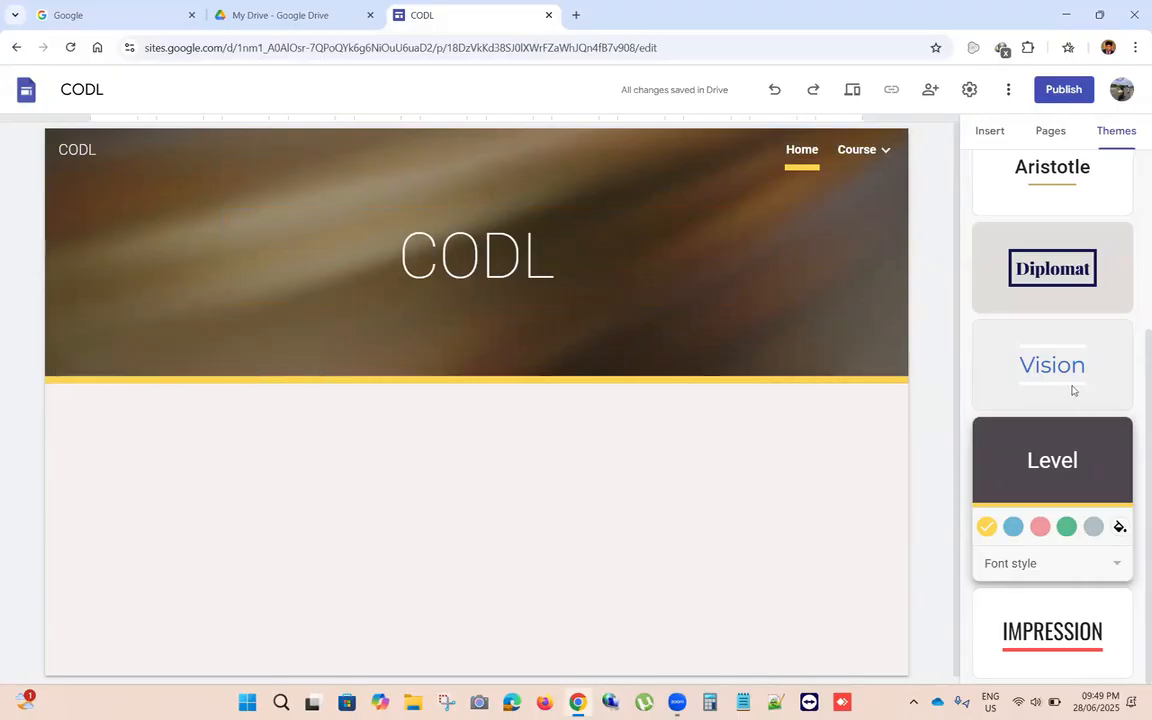
scroll(1013, 299, up, 3)
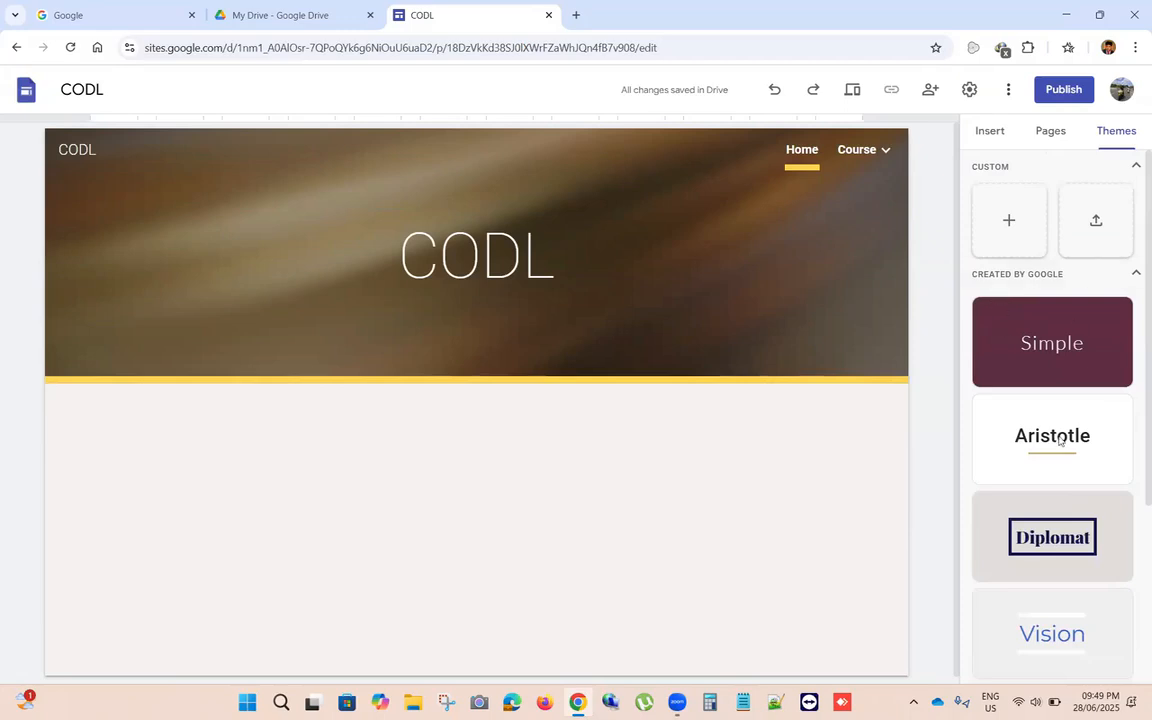
scroll(1060, 440, down, 3)
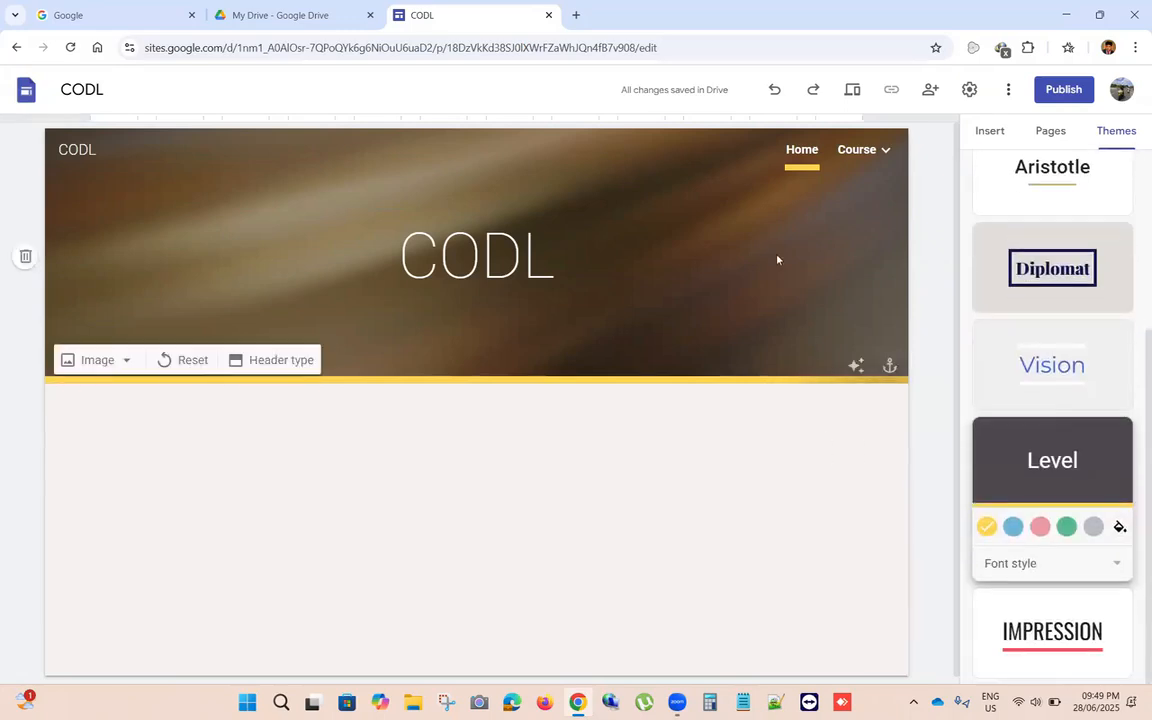
scroll(1080, 230, up, 5)
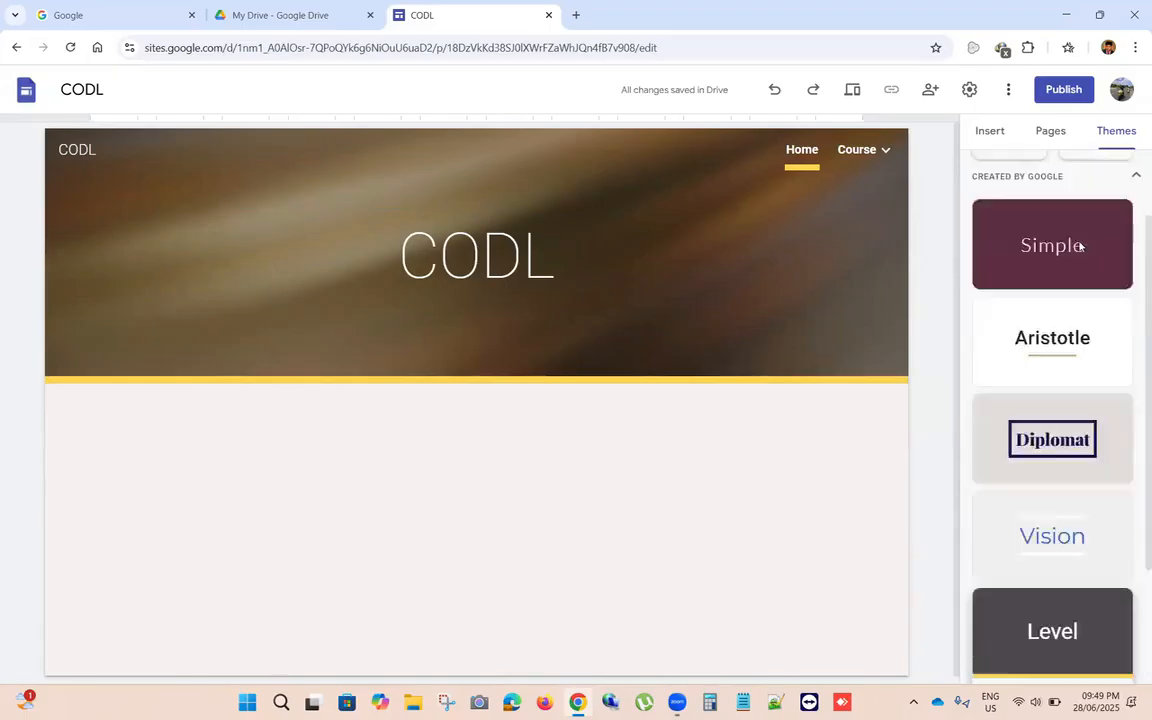
Step: Review the rethemed site by visiting subpages 1 and 2, Home and Course through the site navigation
click(1051, 131)
mouse_move(872, 152)
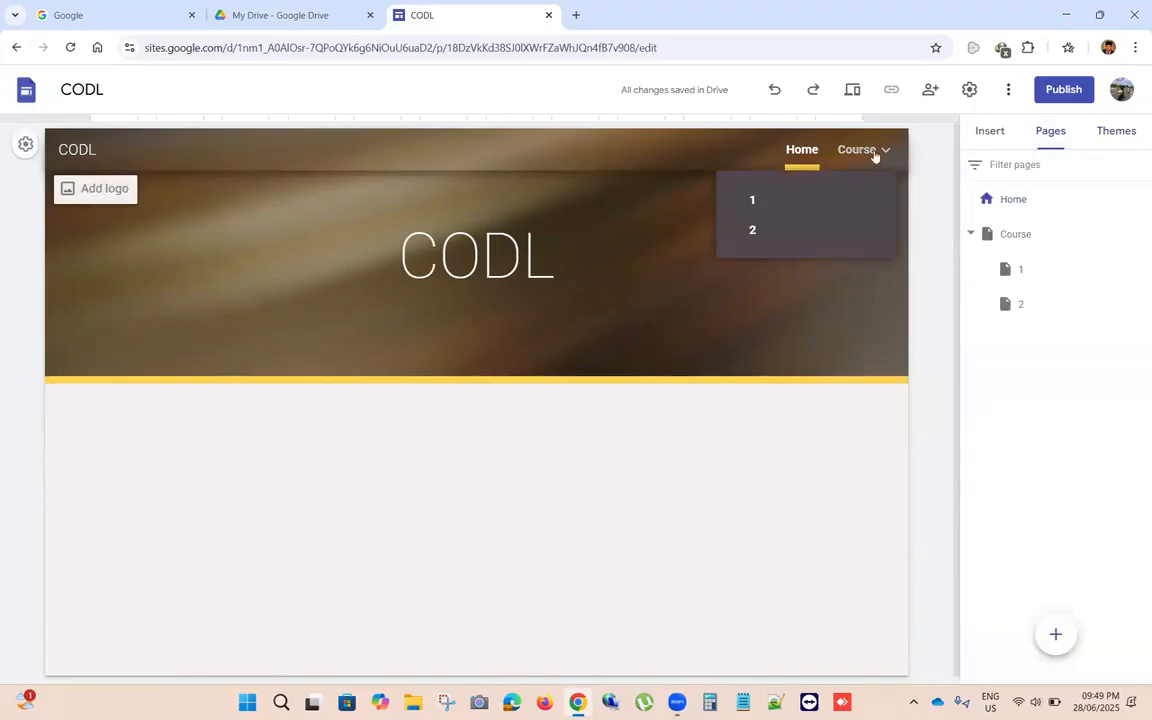
click(748, 199)
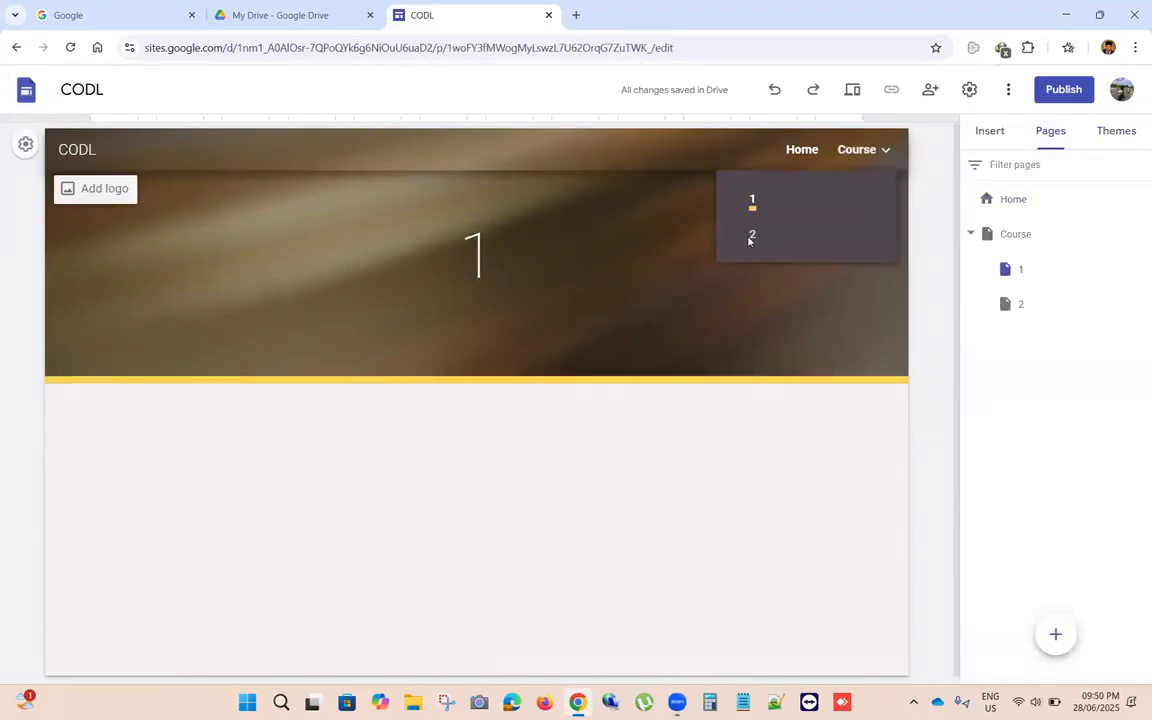
click(752, 236)
click(803, 150)
click(857, 153)
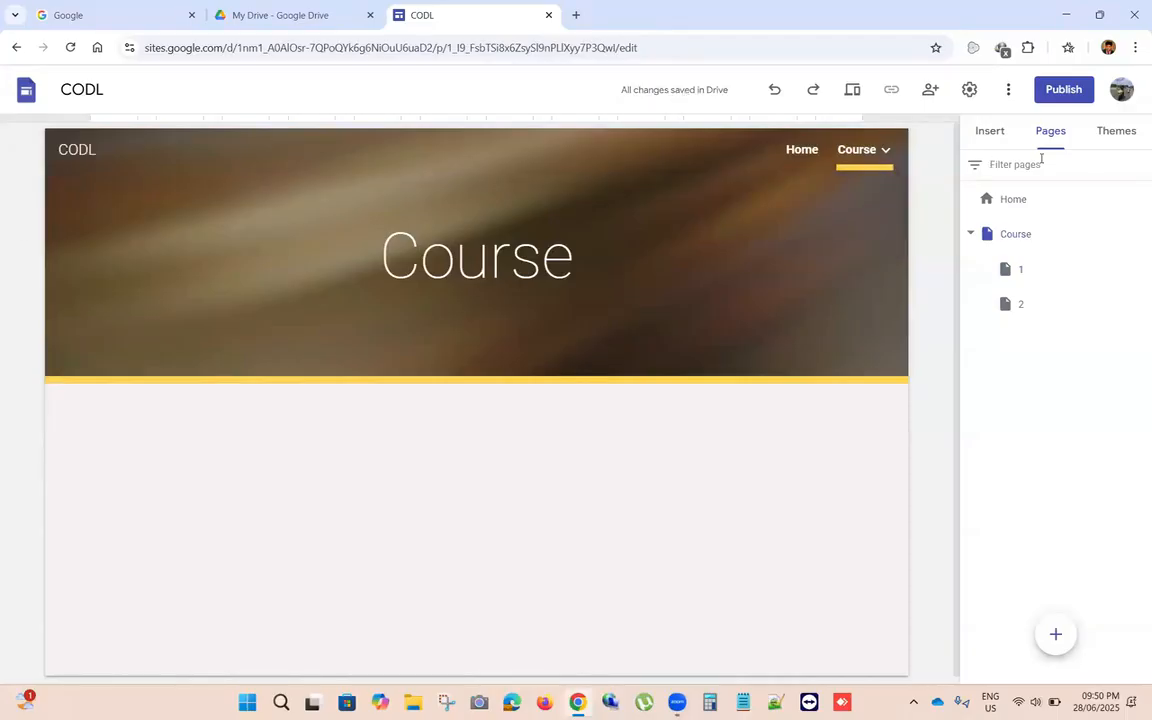
click(1108, 133)
click(1050, 133)
click(990, 134)
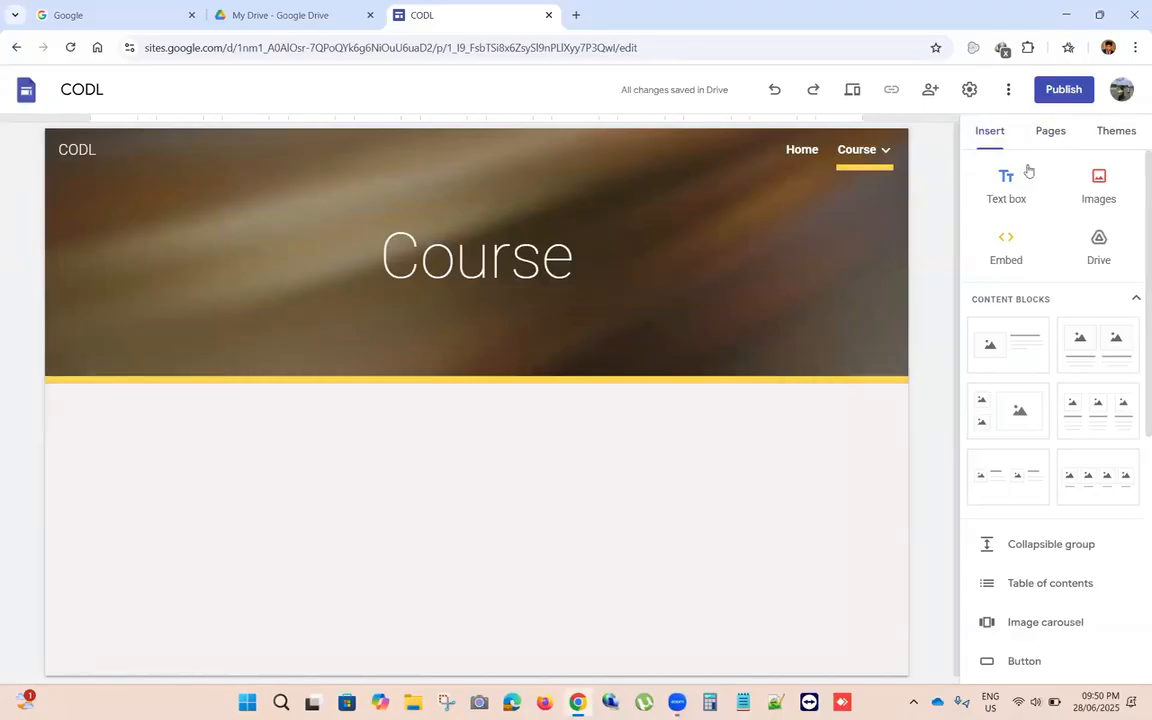
Step: On the Home page, add a text box with the lines "xfgjdfghdfh dfg jdfgj dfgjhfdghjf", "dg", "fj d", "fgj", "dfgjg" and "fj"
click(1050, 131)
click(1012, 200)
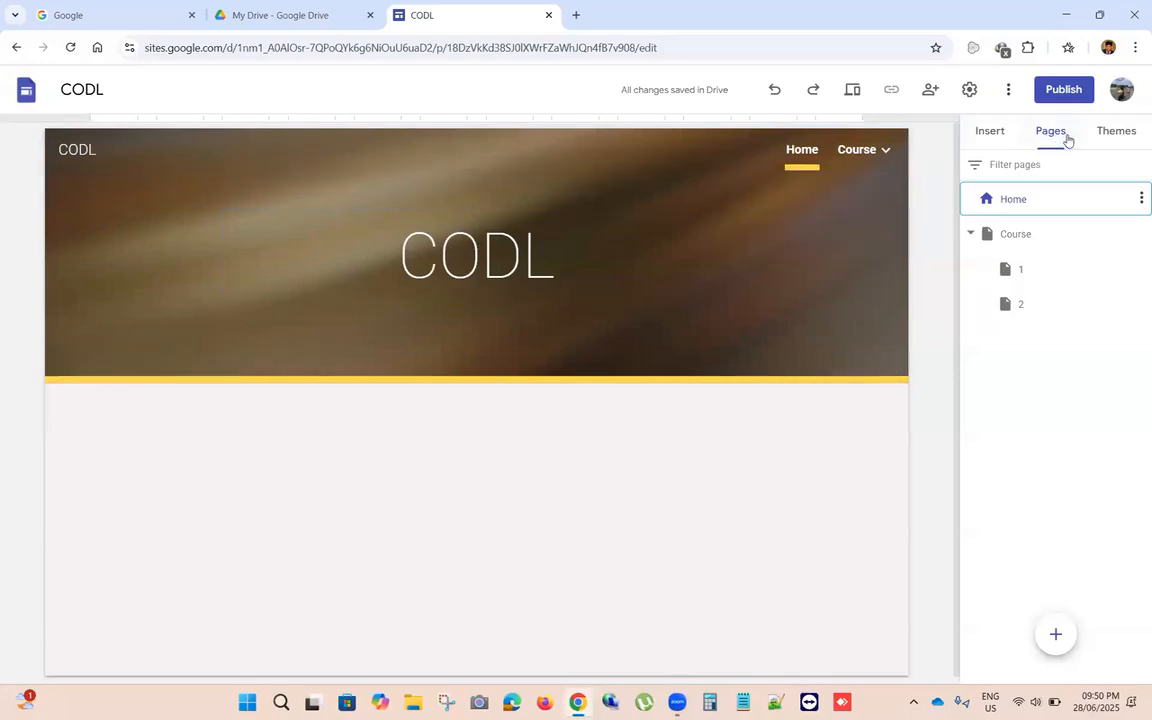
click(990, 134)
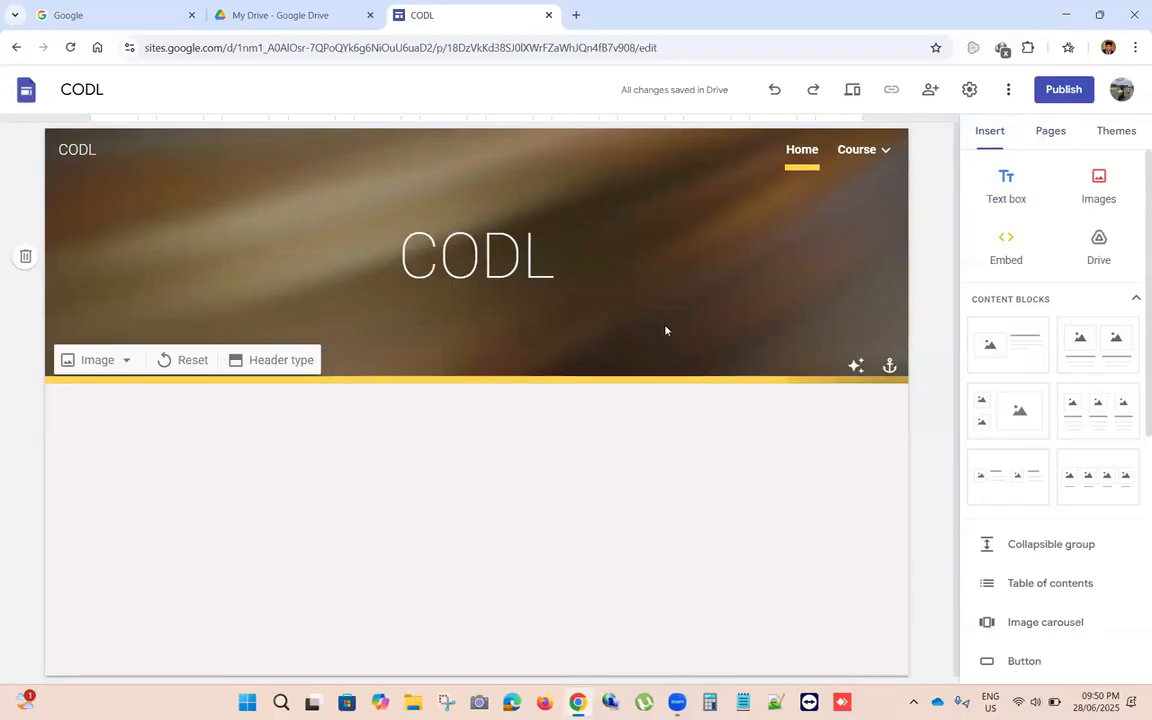
click(1031, 182)
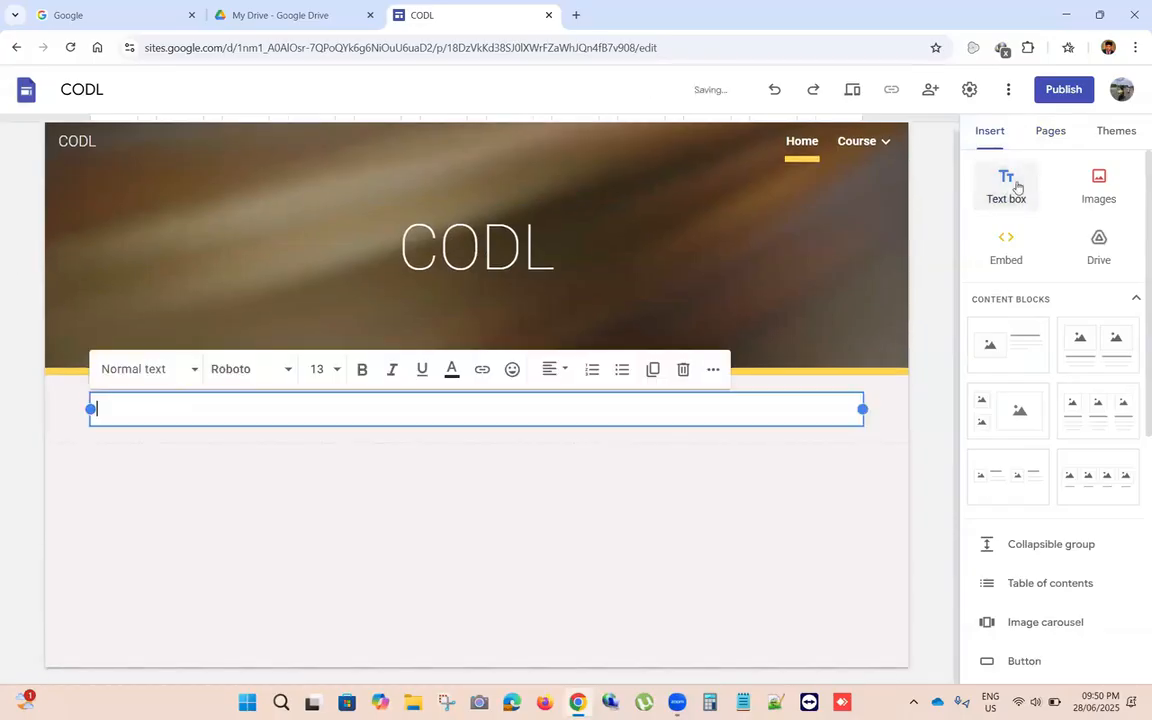
text(xfgjdfghdfh dfg jdfgj dfgjhfdghjf)
key(Return)
text(dg fj d fgj)
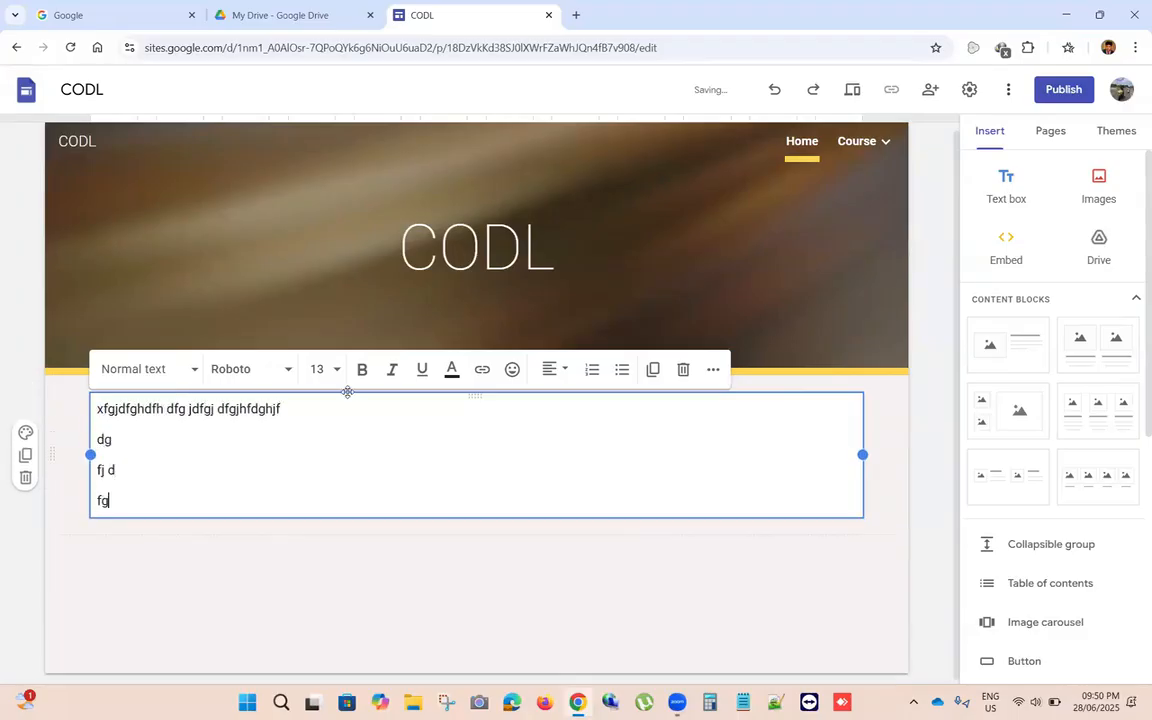
key(Return)
text(dfgjg fj)
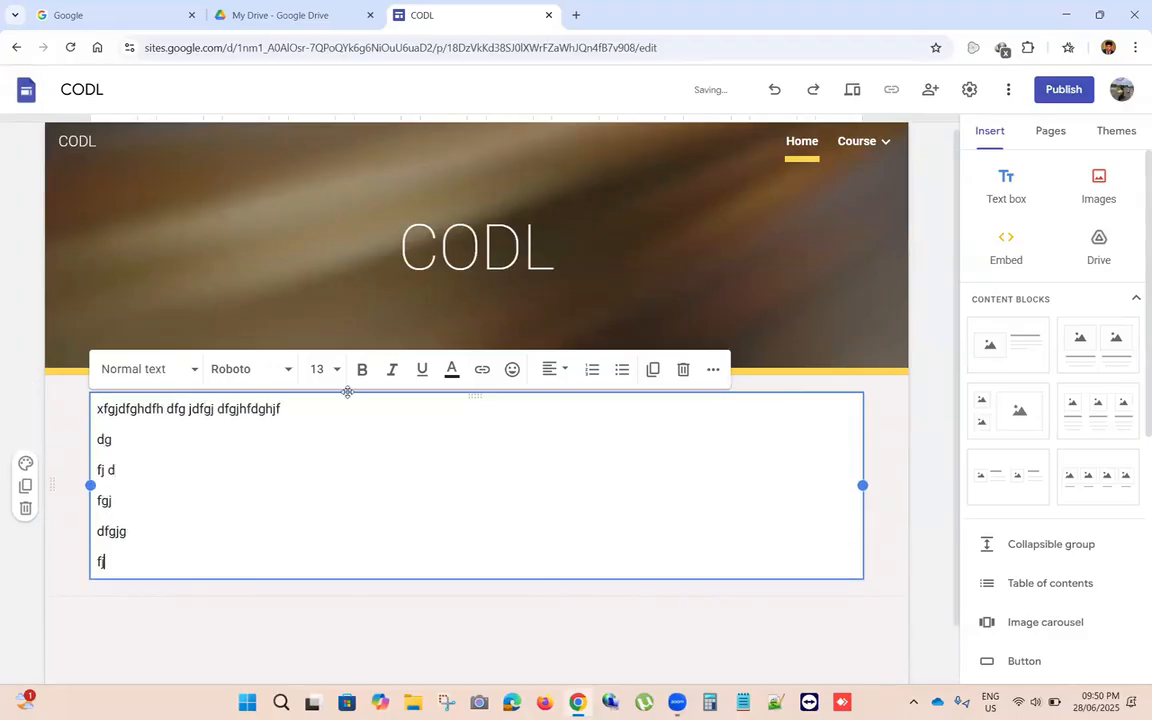
click(1105, 190)
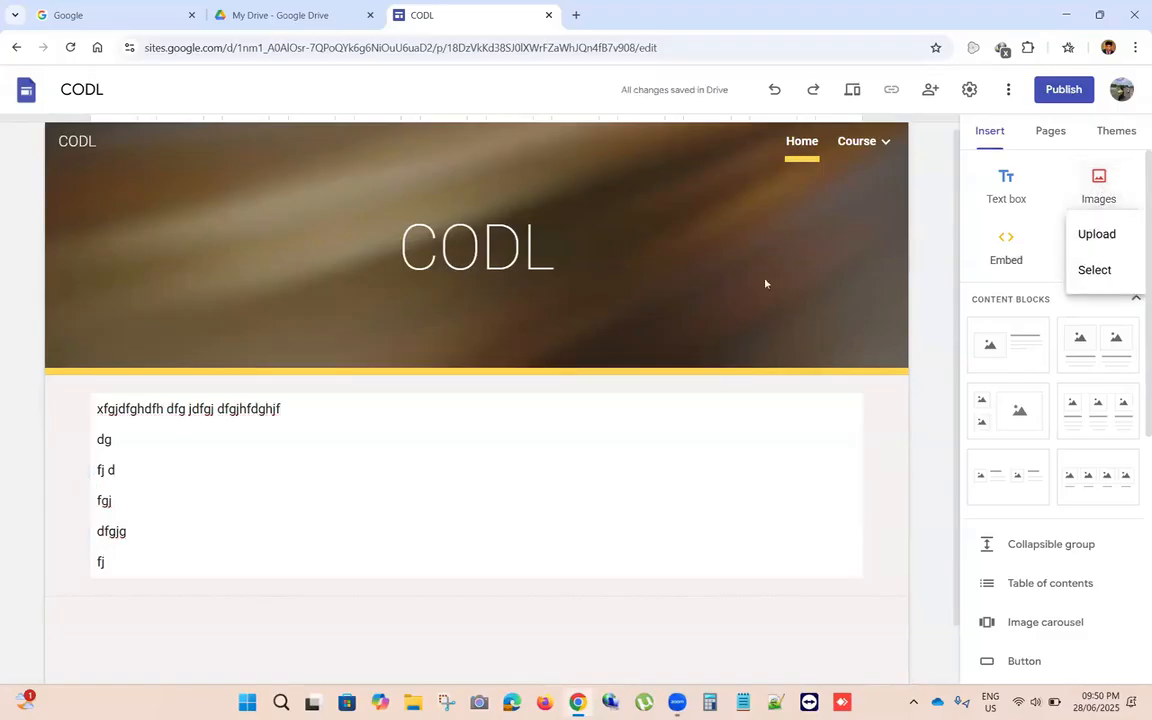
scroll(542, 398, down, 1)
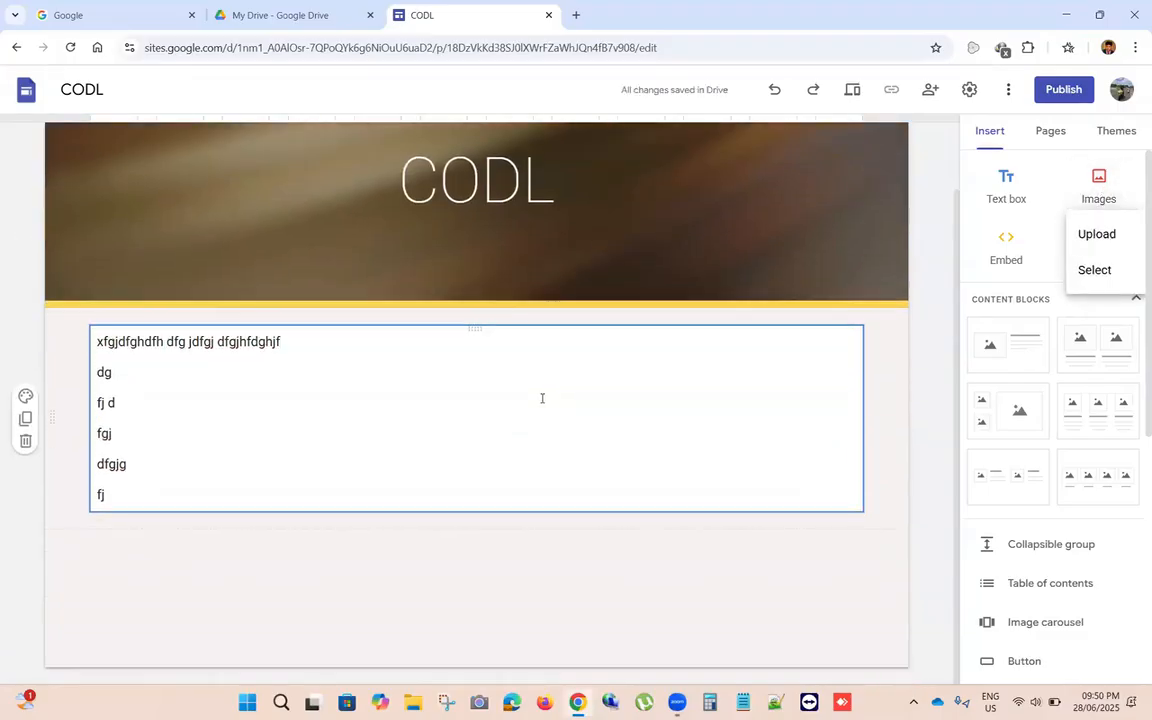
click(1097, 234)
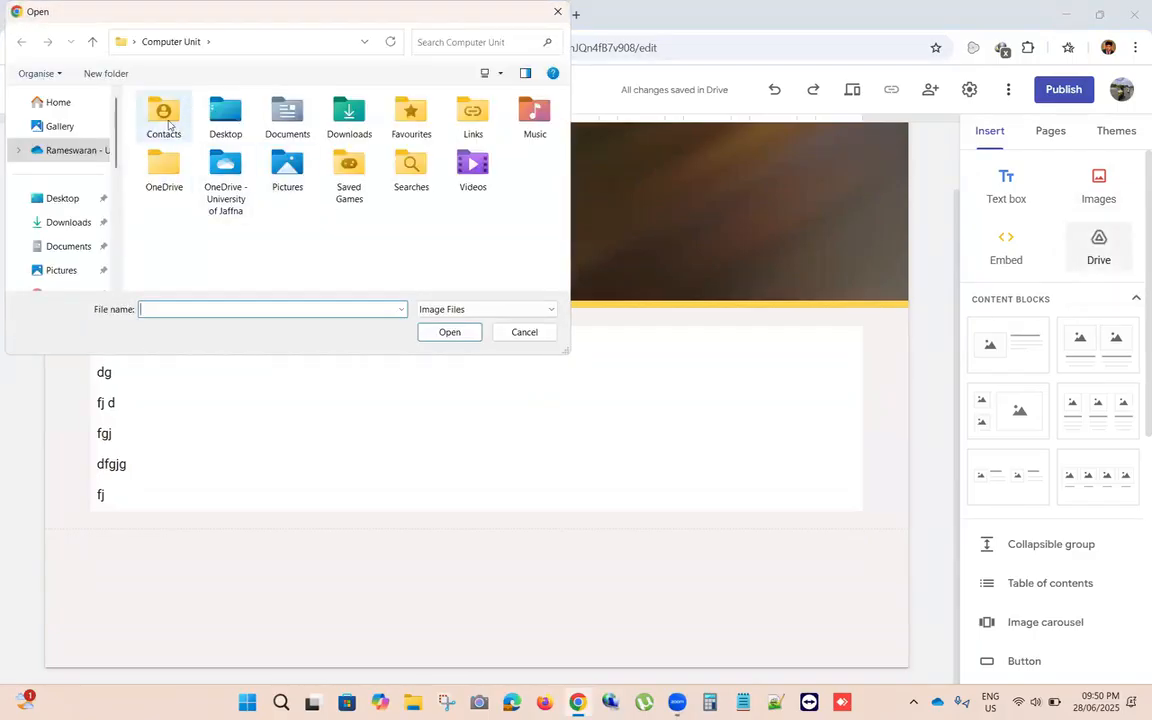
click(60, 270)
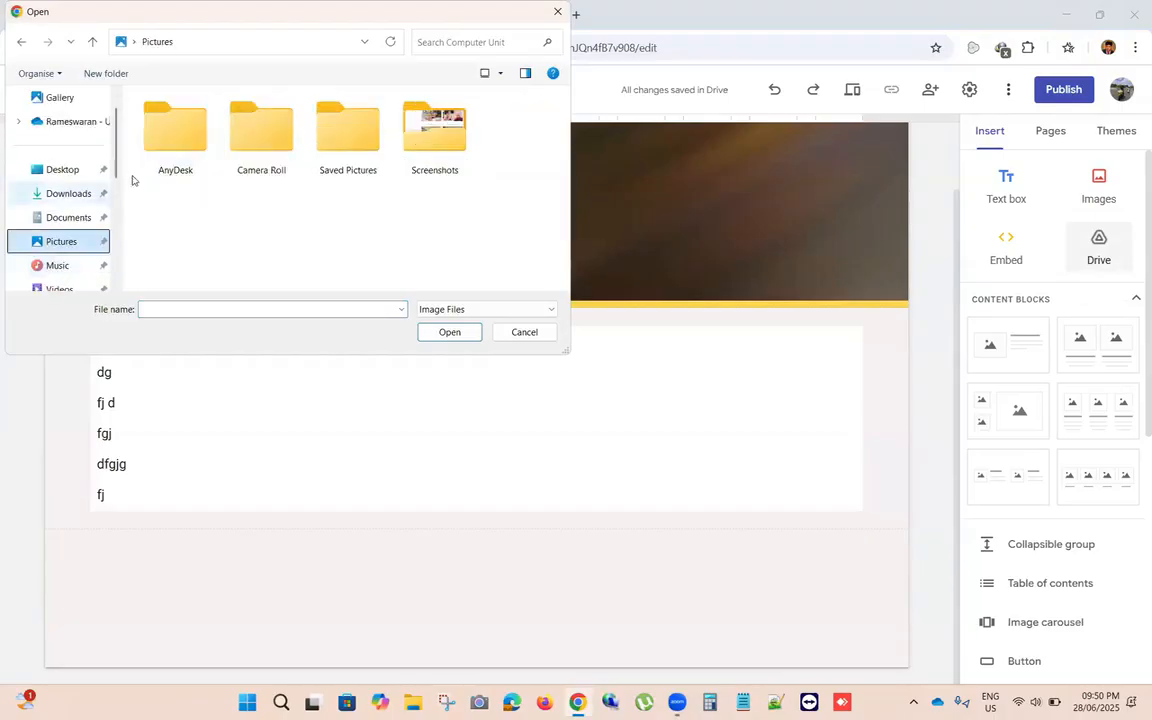
click(525, 334)
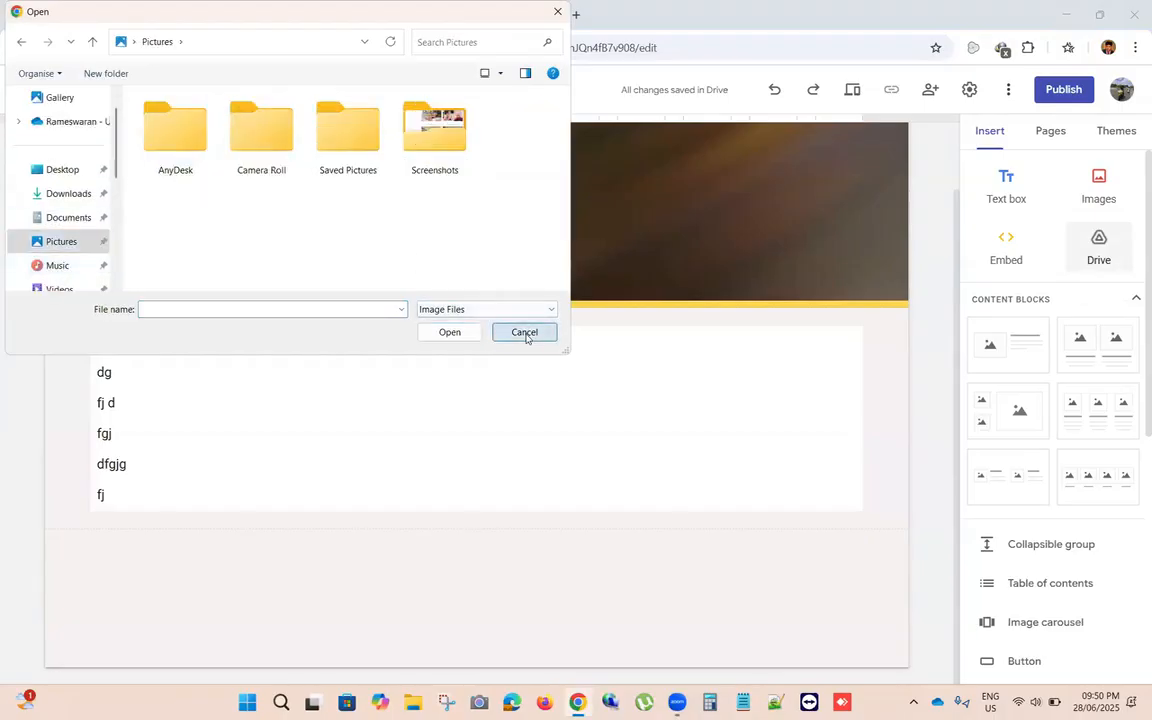
Step: Insert the ".website" logo image below the Home page text box, found by searching Google Images for "my site"
click(1100, 190)
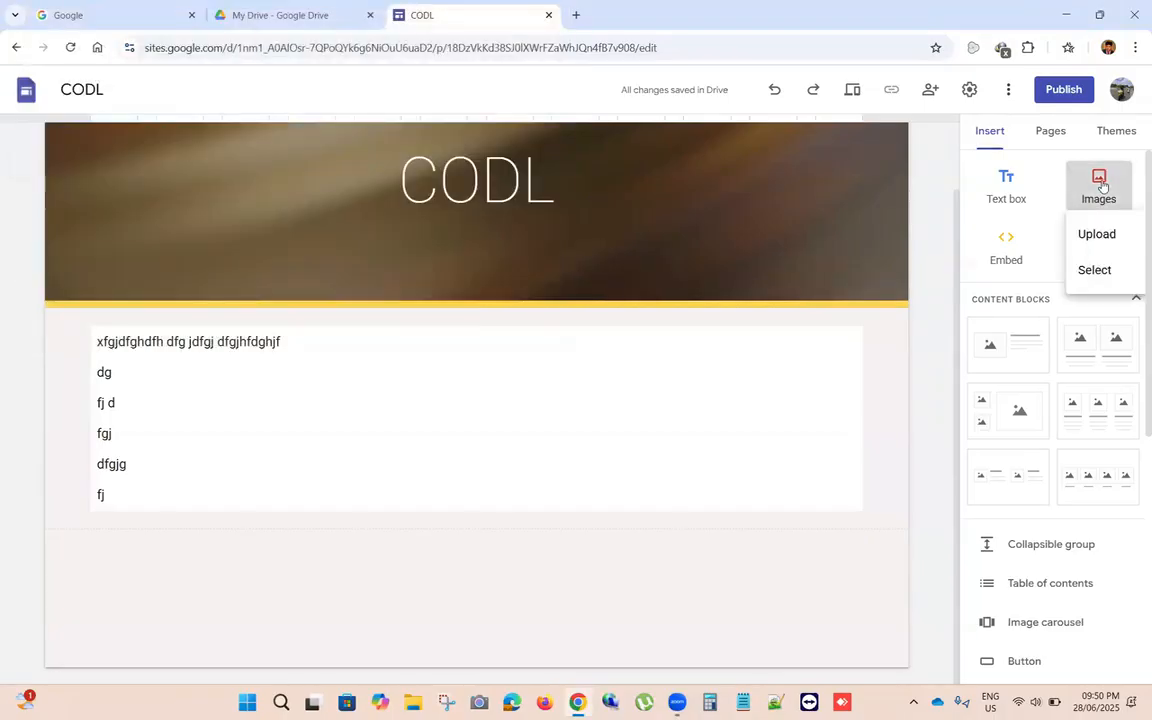
click(1095, 268)
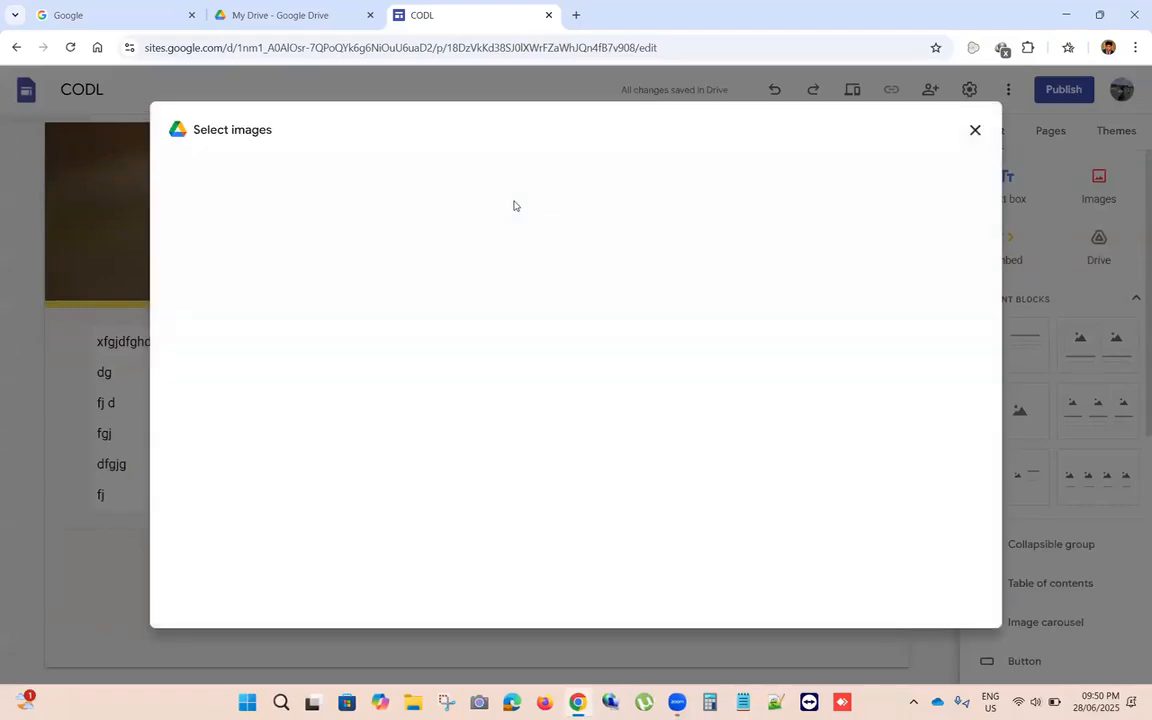
click(334, 180)
click(381, 130)
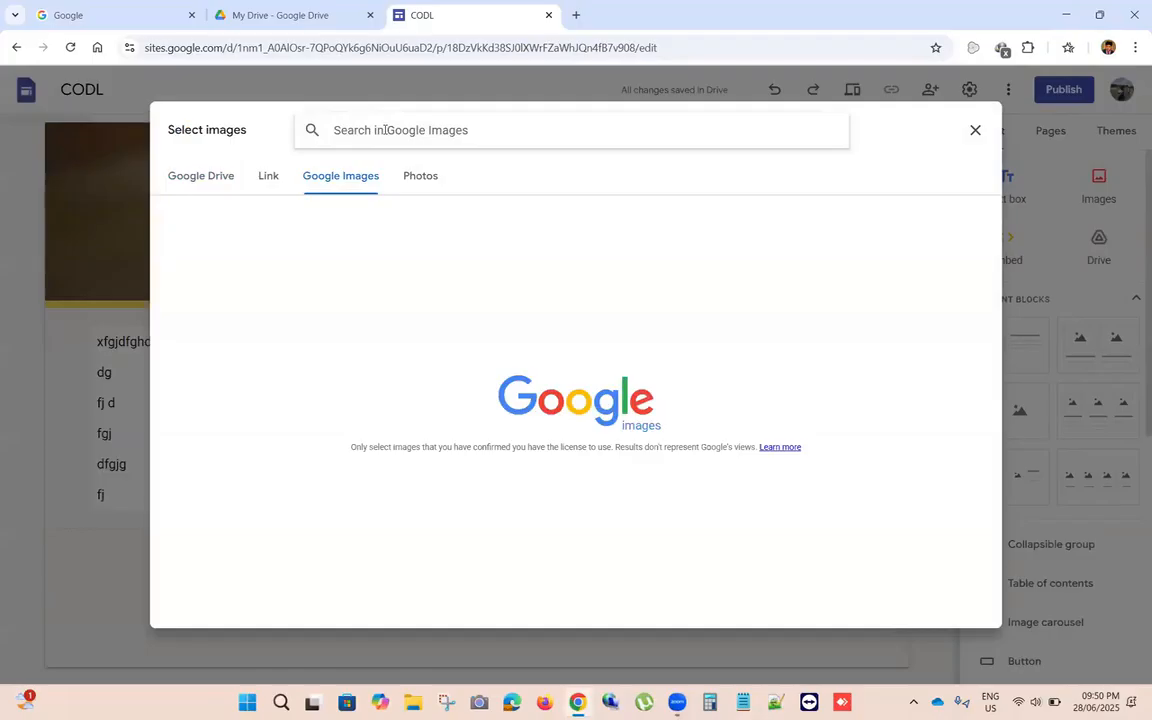
text(my site)
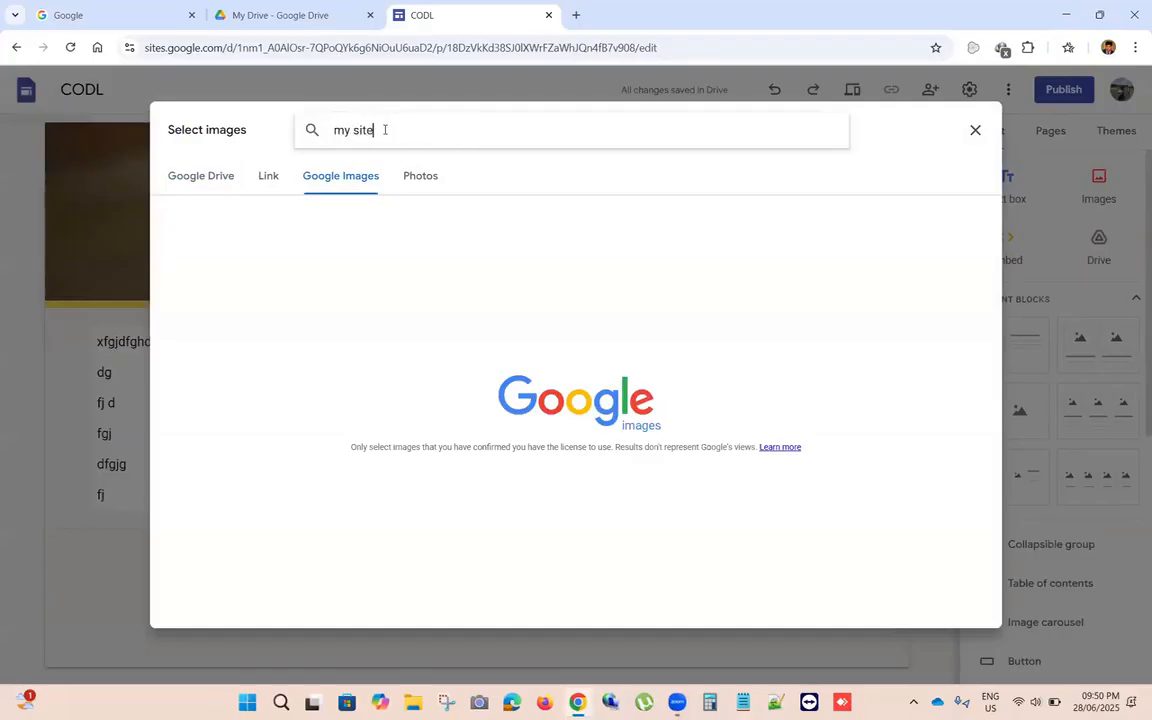
key(Return)
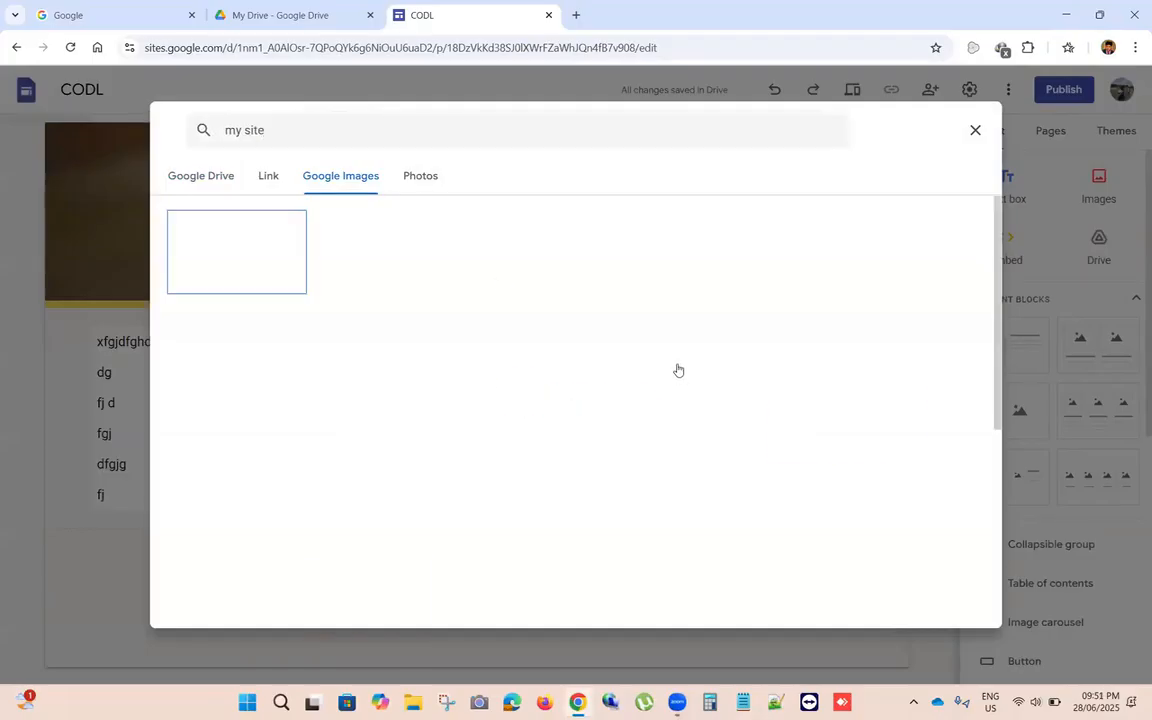
click(500, 247)
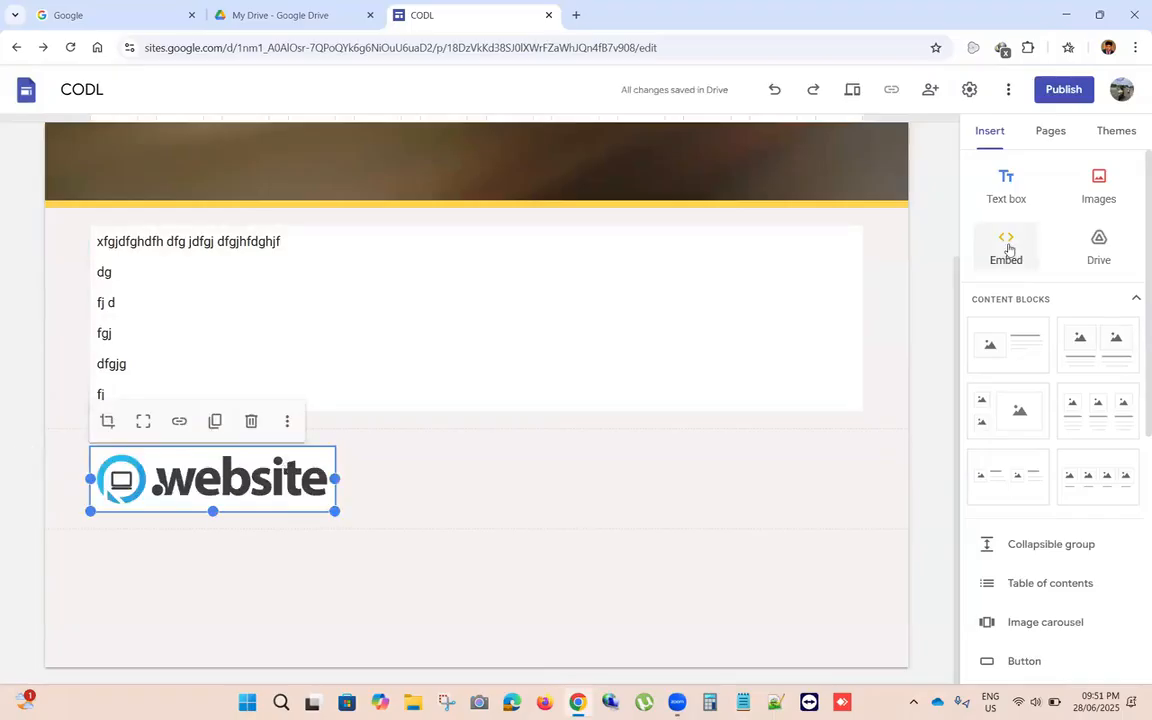
Step: Look through the Google Drive files and the content block layouts available for insertion
click(1100, 250)
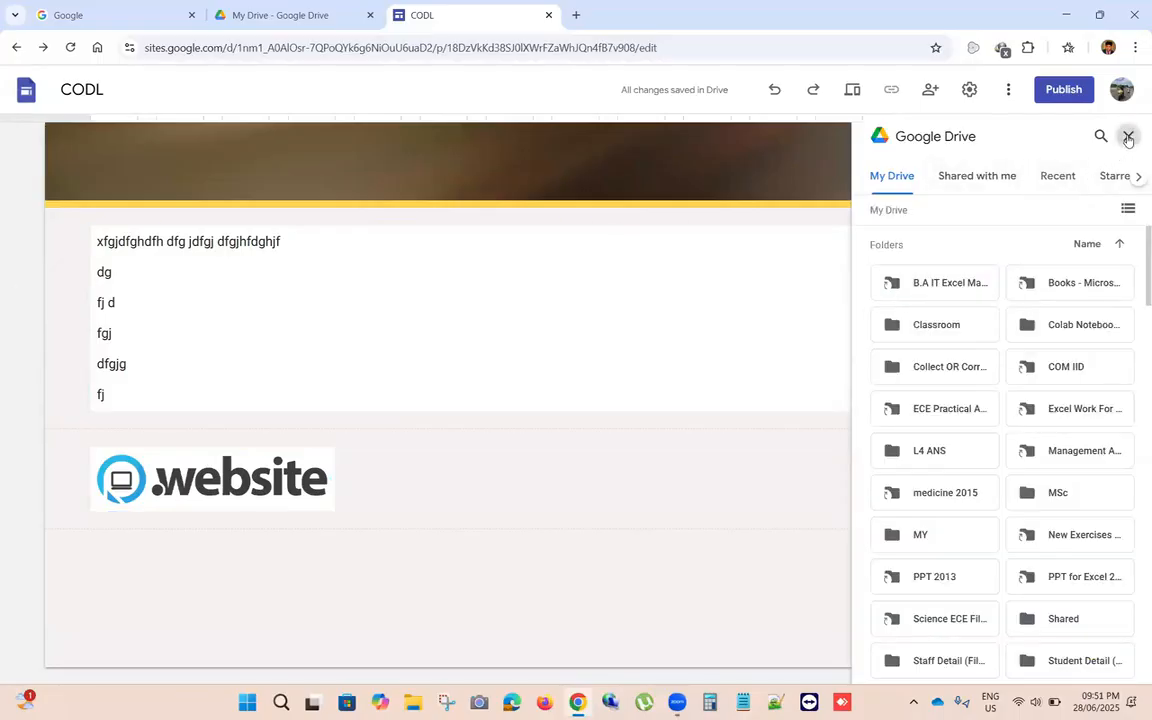
click(1128, 137)
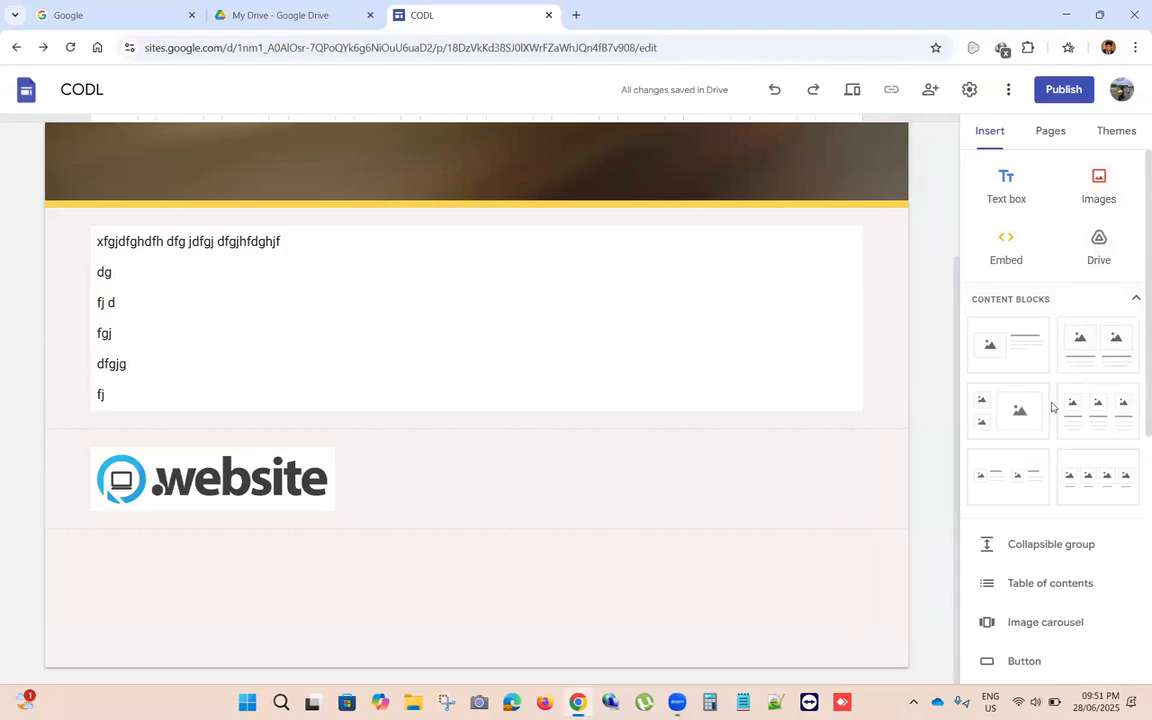
scroll(1049, 400, down, 2)
scroll(1020, 168, up, 1)
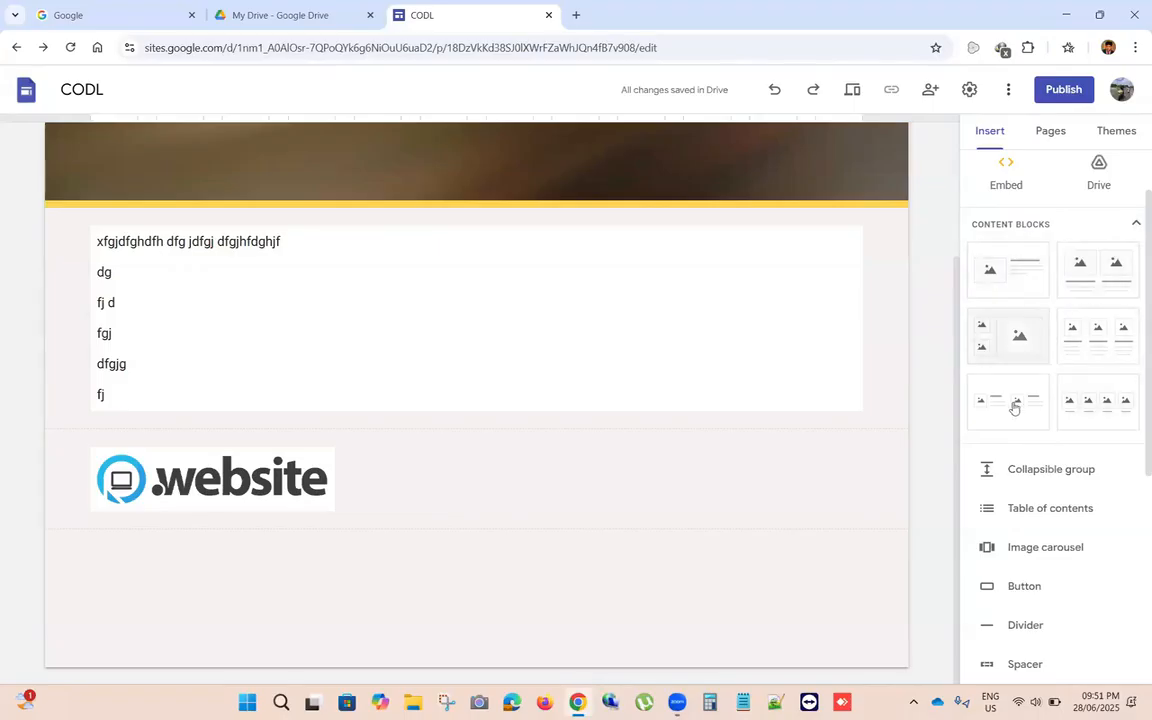
Step: Add a two-column image-and-text content block and fill its first image placeholder with the Fox News logo from a Google Images search for "news"
click(1085, 279)
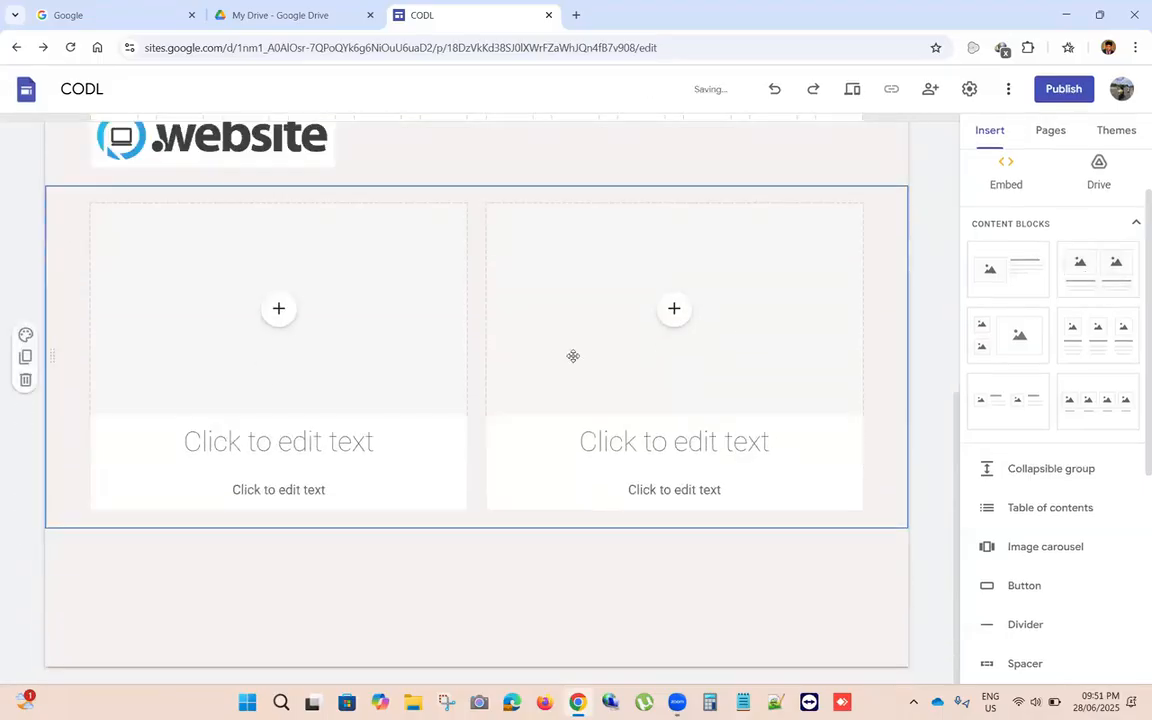
click(278, 310)
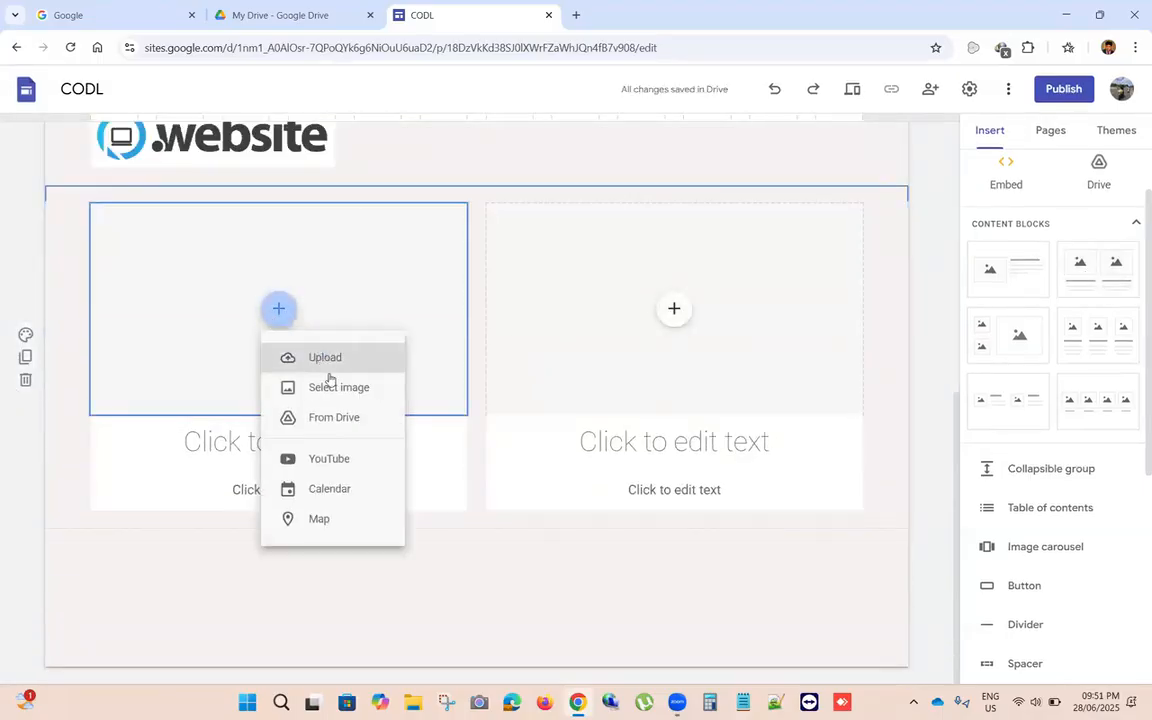
click(339, 387)
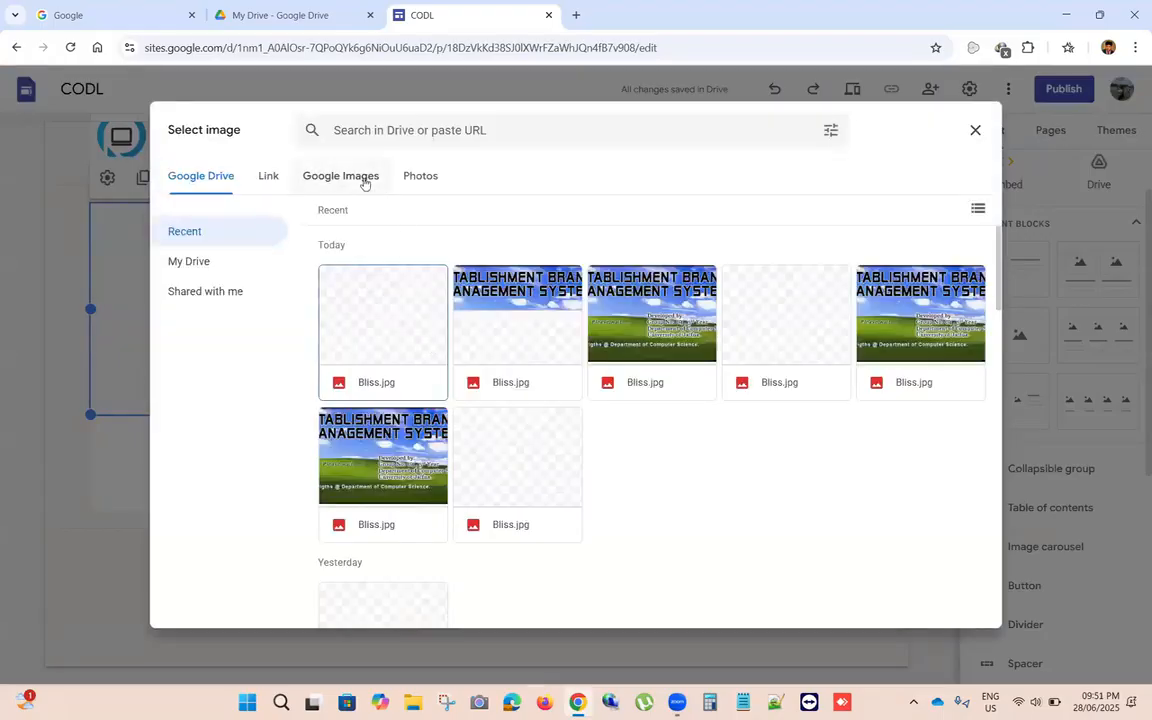
click(362, 180)
click(422, 180)
click(366, 176)
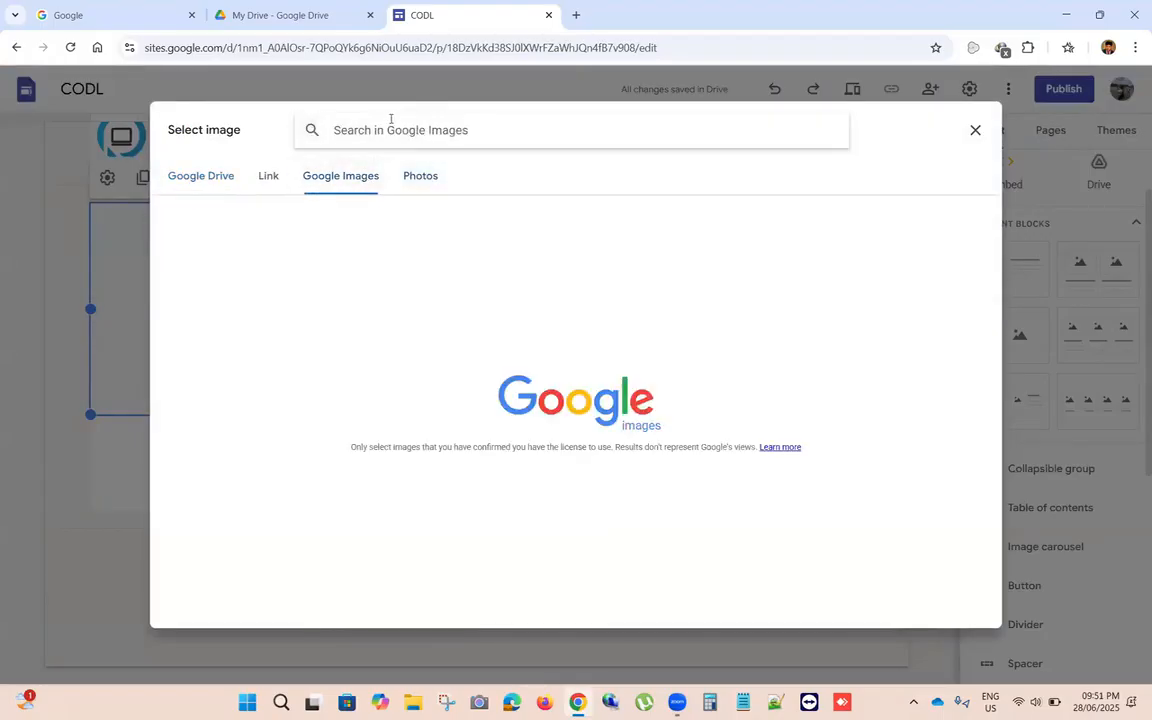
text(ne)
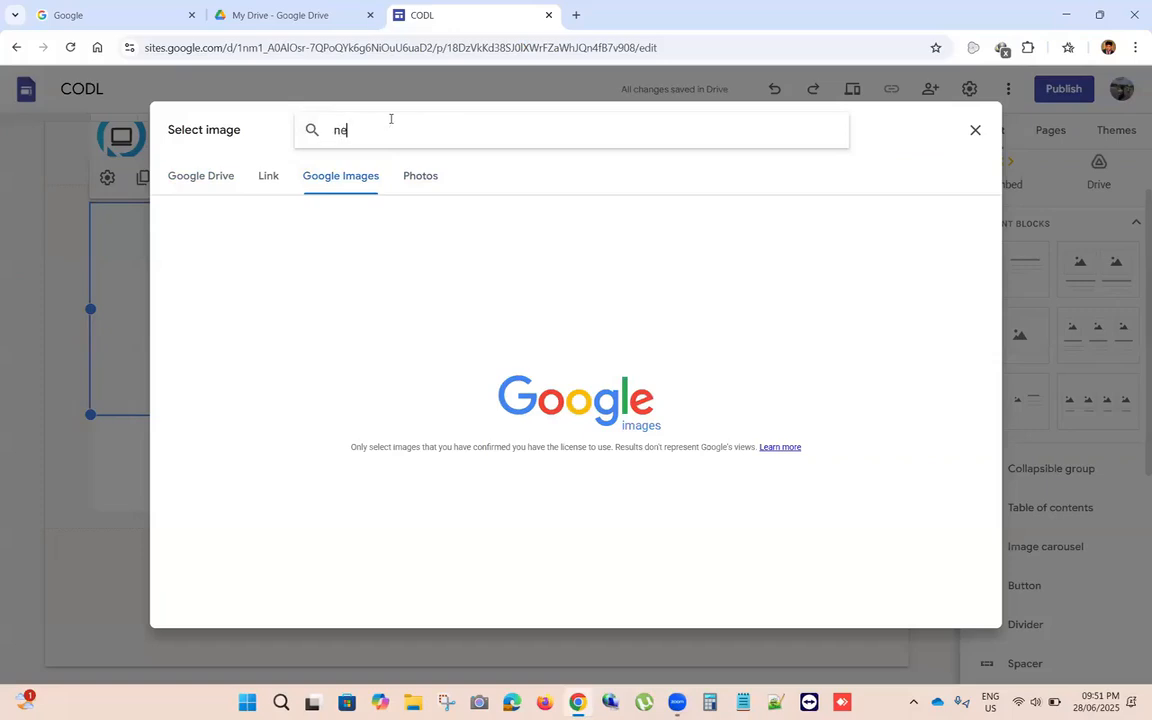
key(Return)
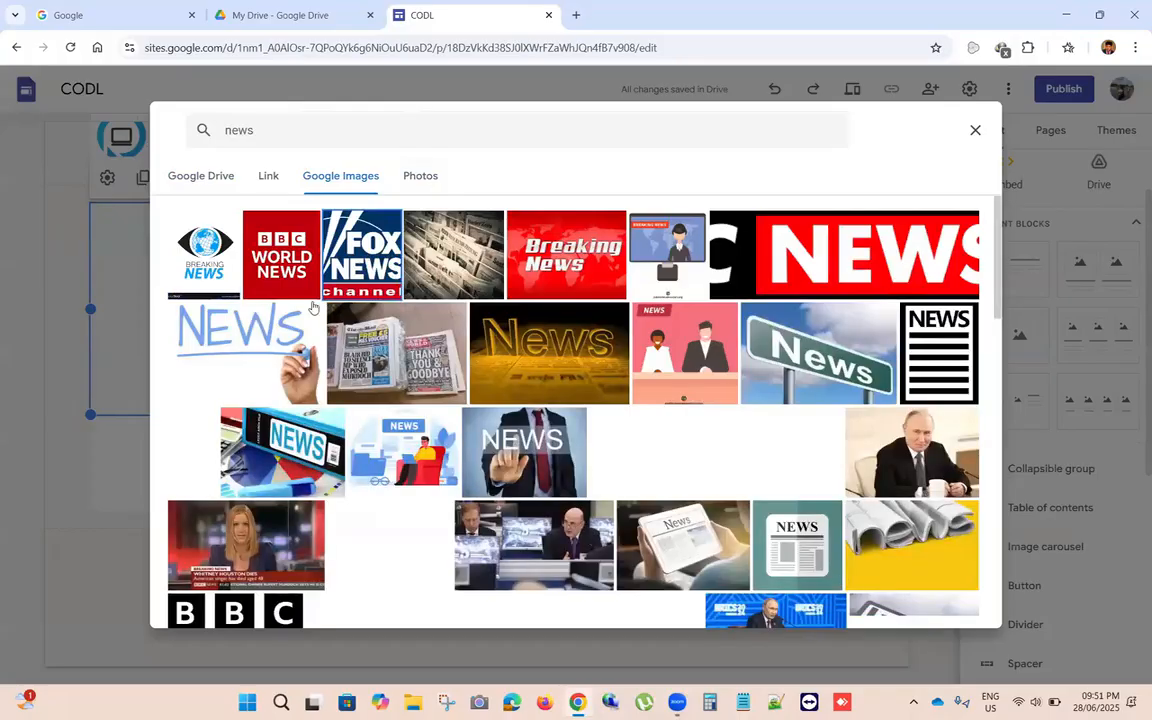
Step: Under the Fox News image, enter the heading "Petrol Line in Jaffna" and the body text "dlihfgo shp os fdhs'hshgoi sdfighsd[oihg oishdoghsdo"
click(279, 444)
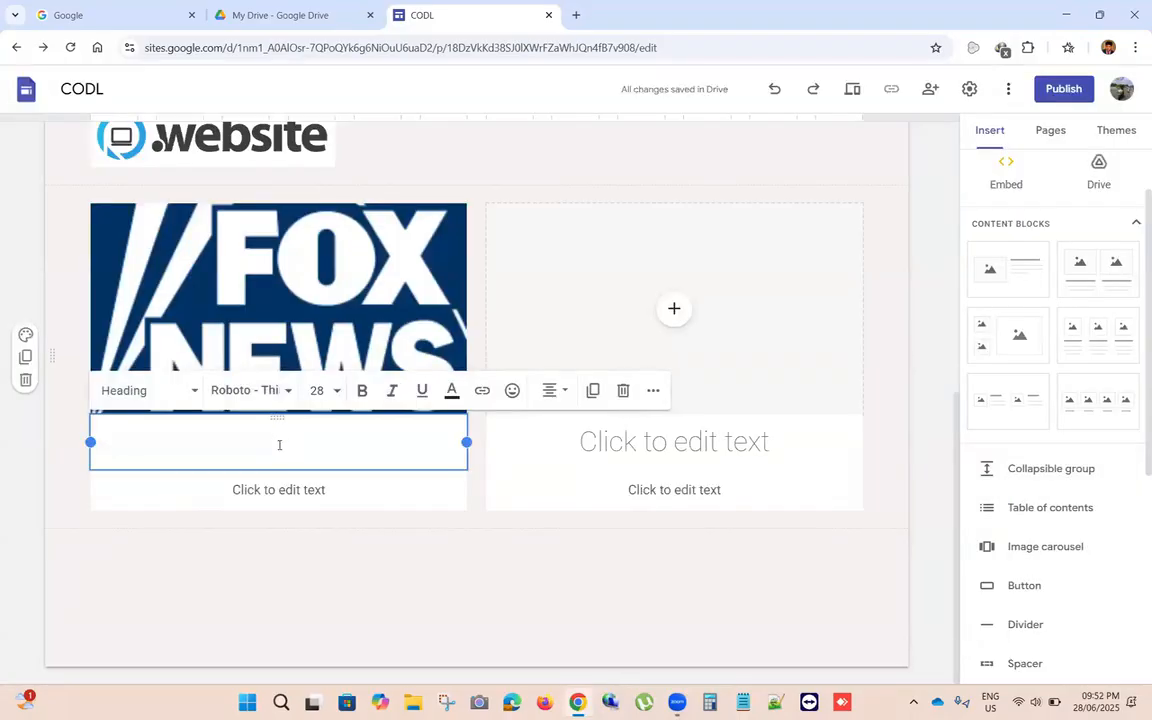
text(Pe)
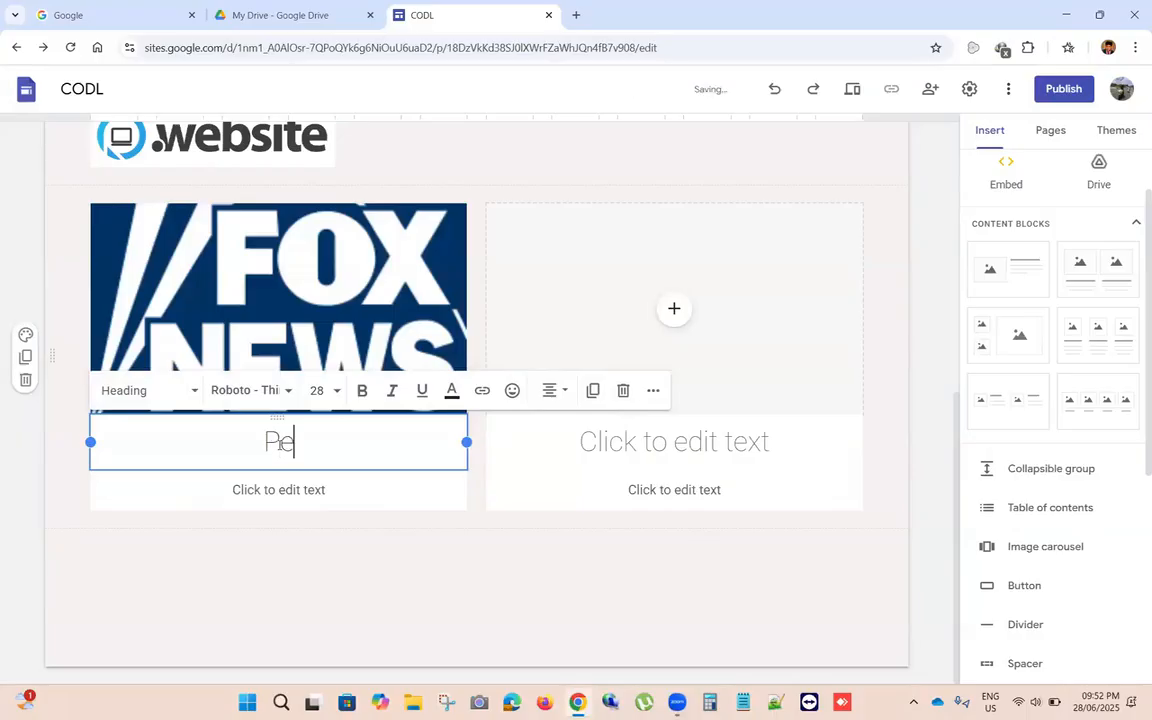
text(trol )
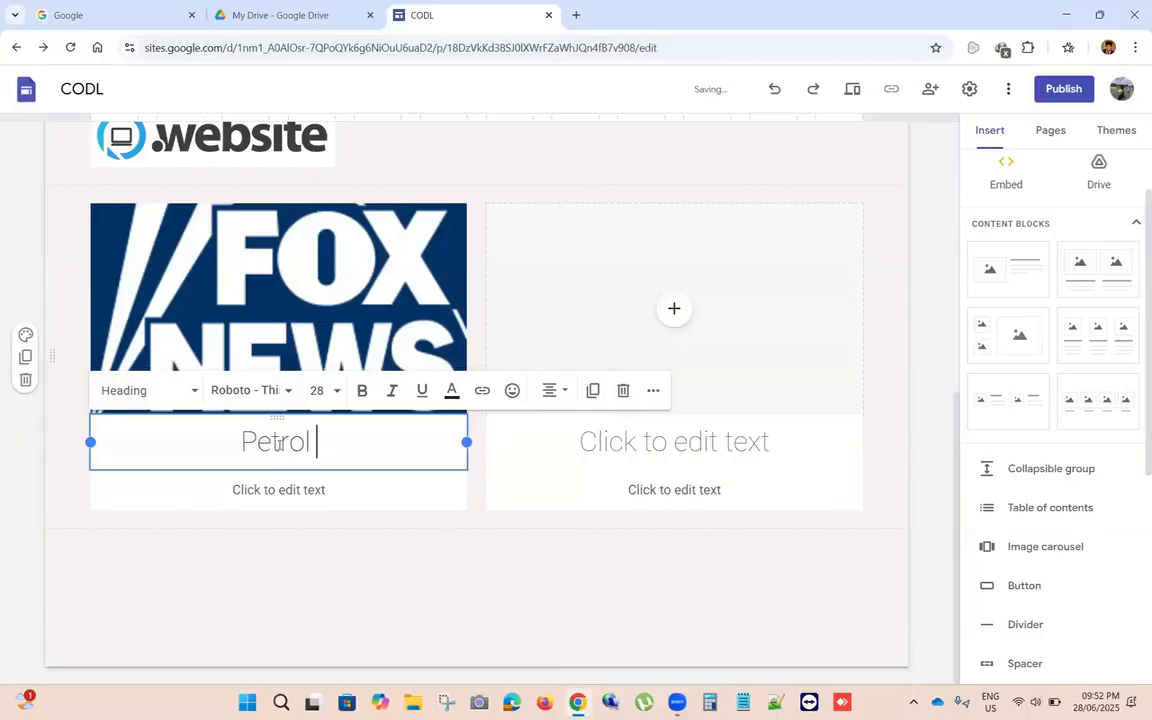
text(Line in)
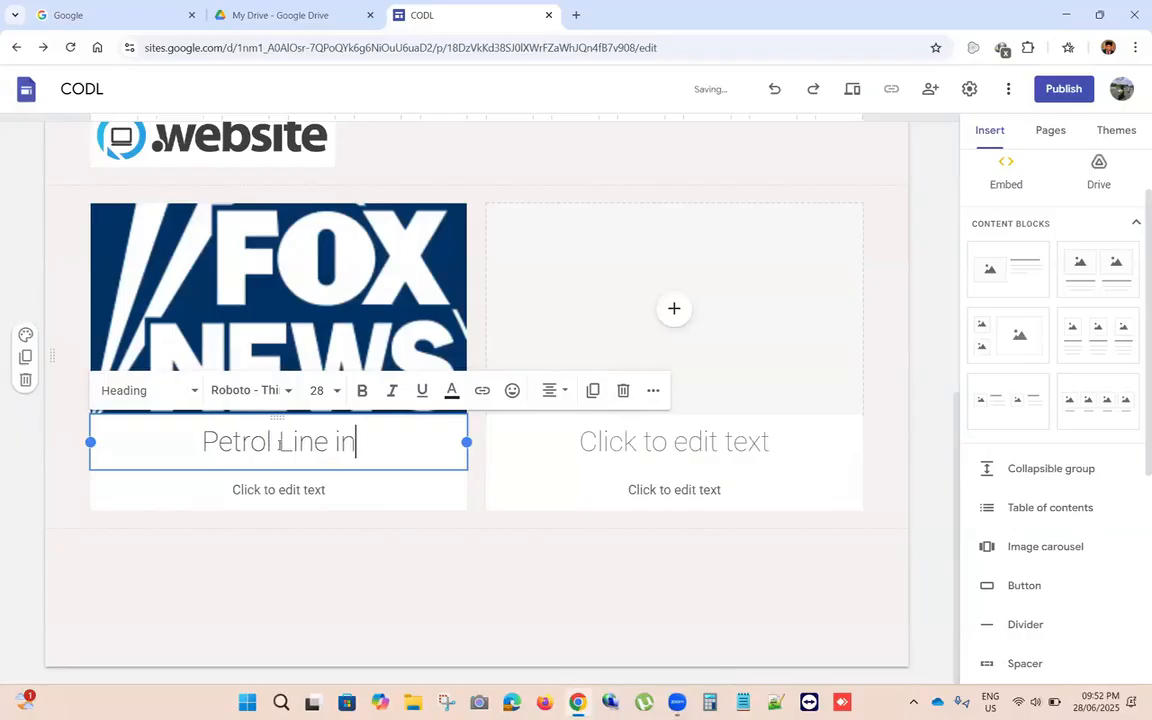
text( Jaffna)
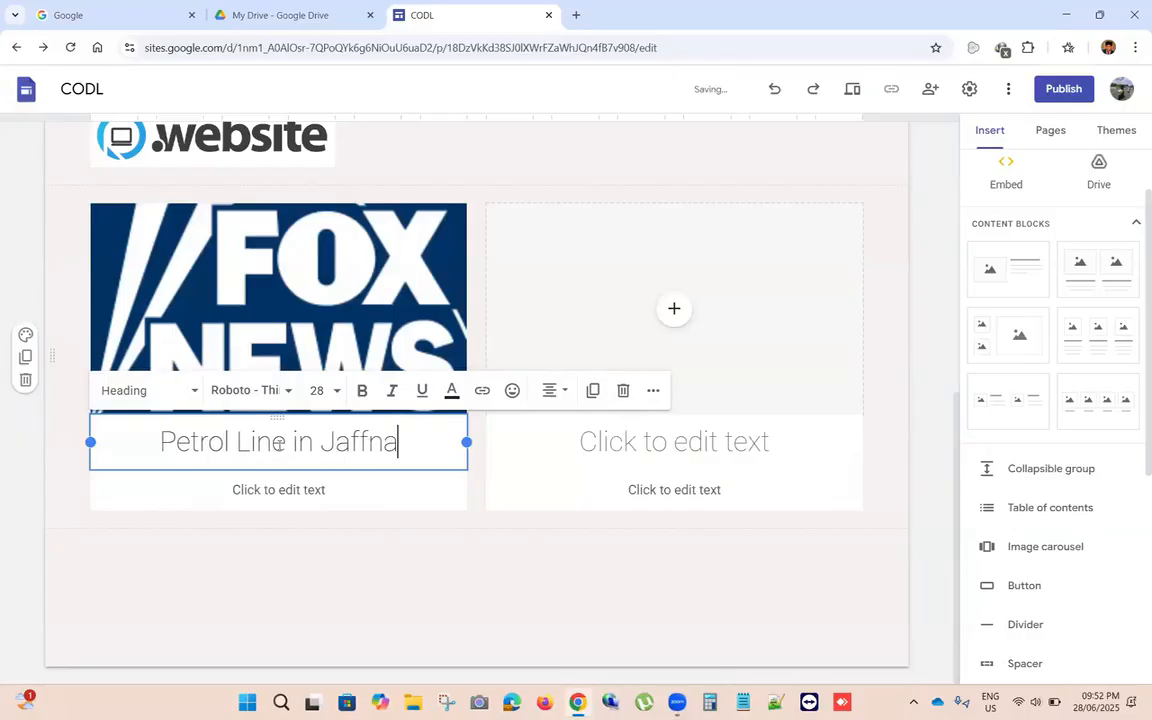
click(287, 490)
text(dlihfgo shp os fdhshshgoi sdfighsd)
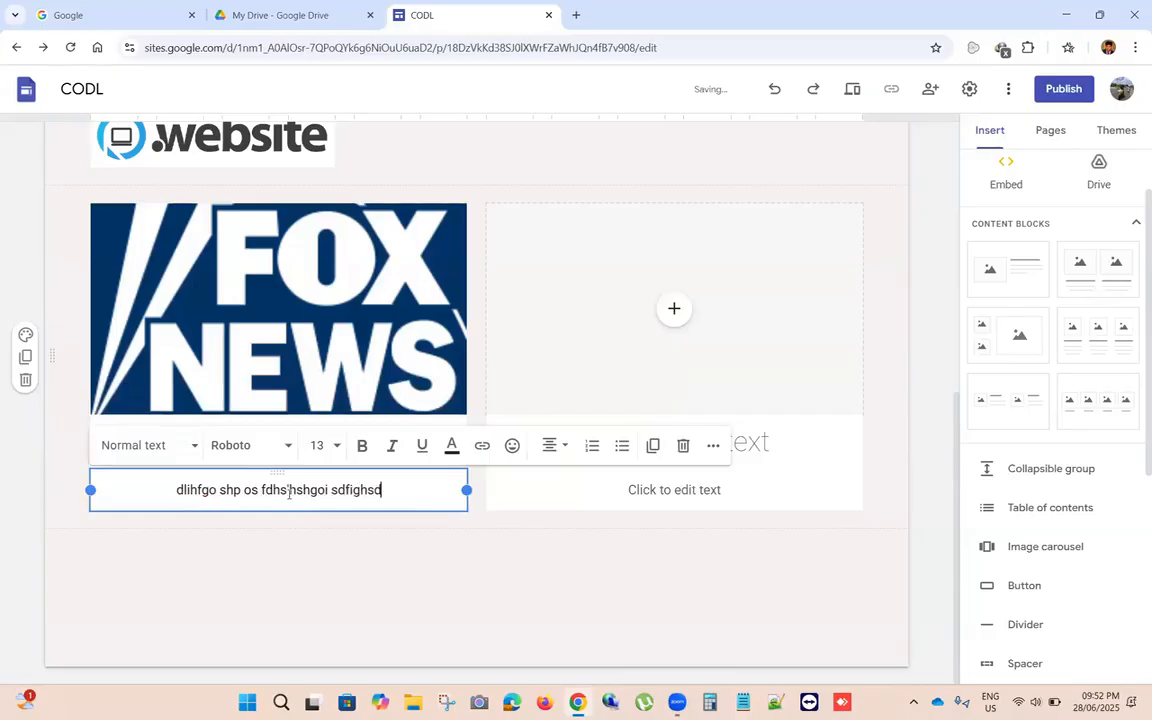
text([oihg oishdoghsdo)
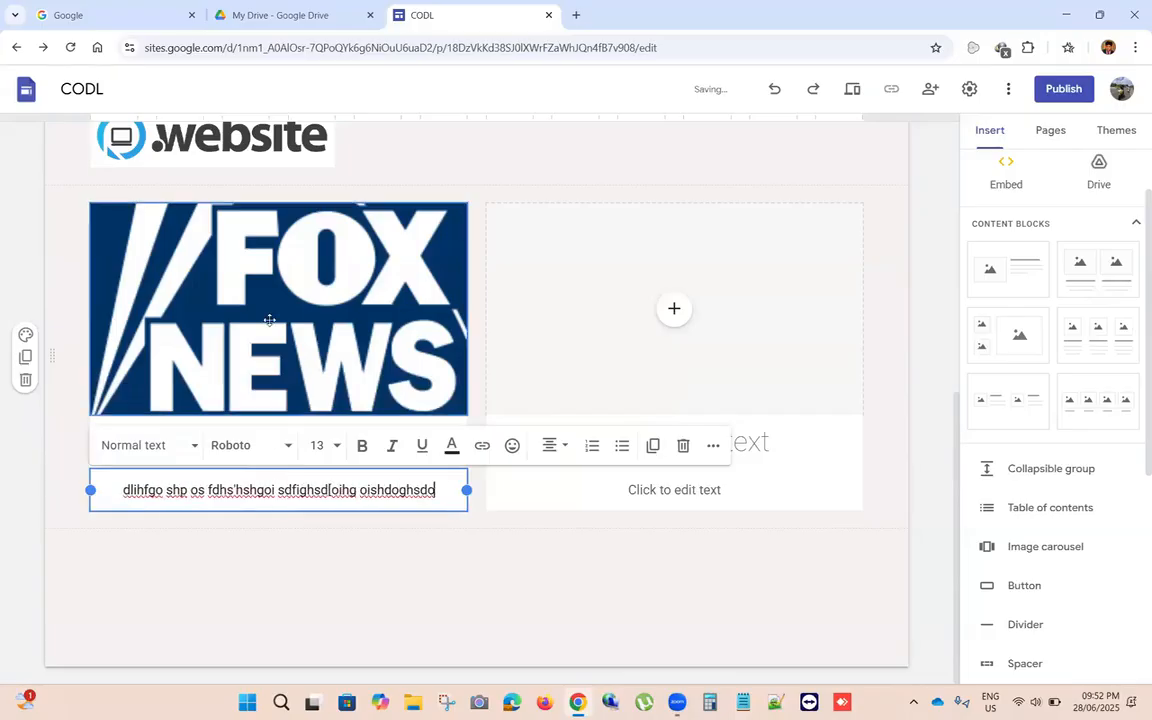
click(458, 154)
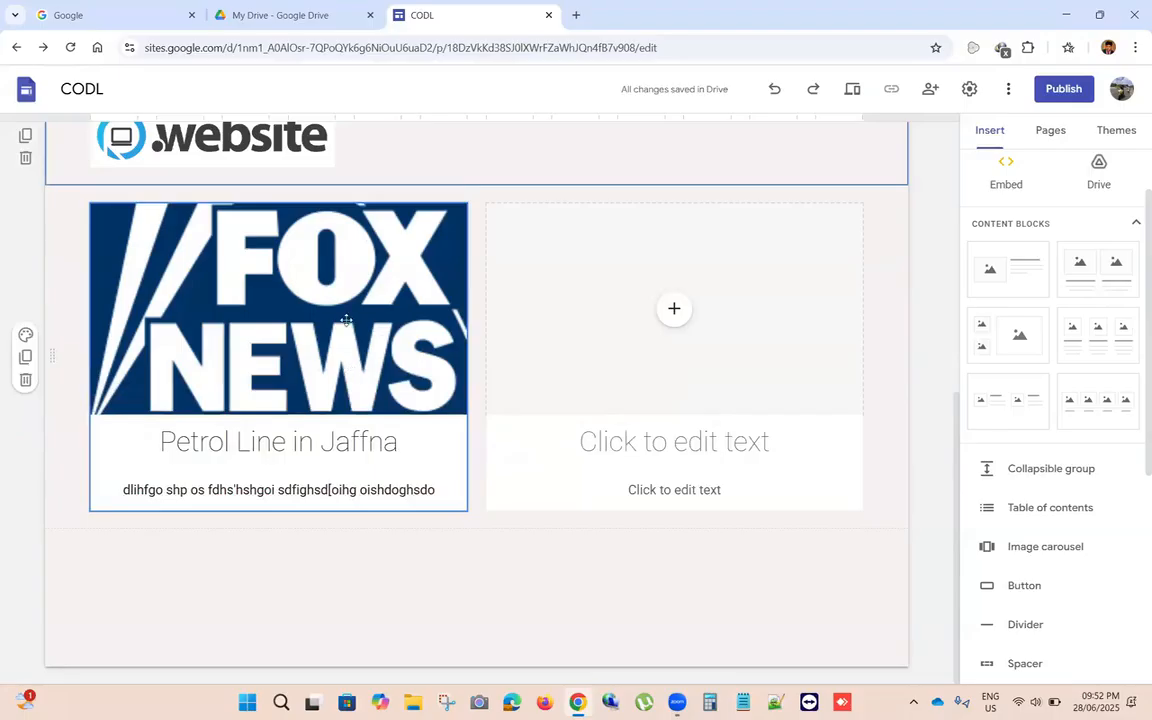
Step: Add a content block with four captioned image placeholders below the two-column block on the Home page
click(640, 327)
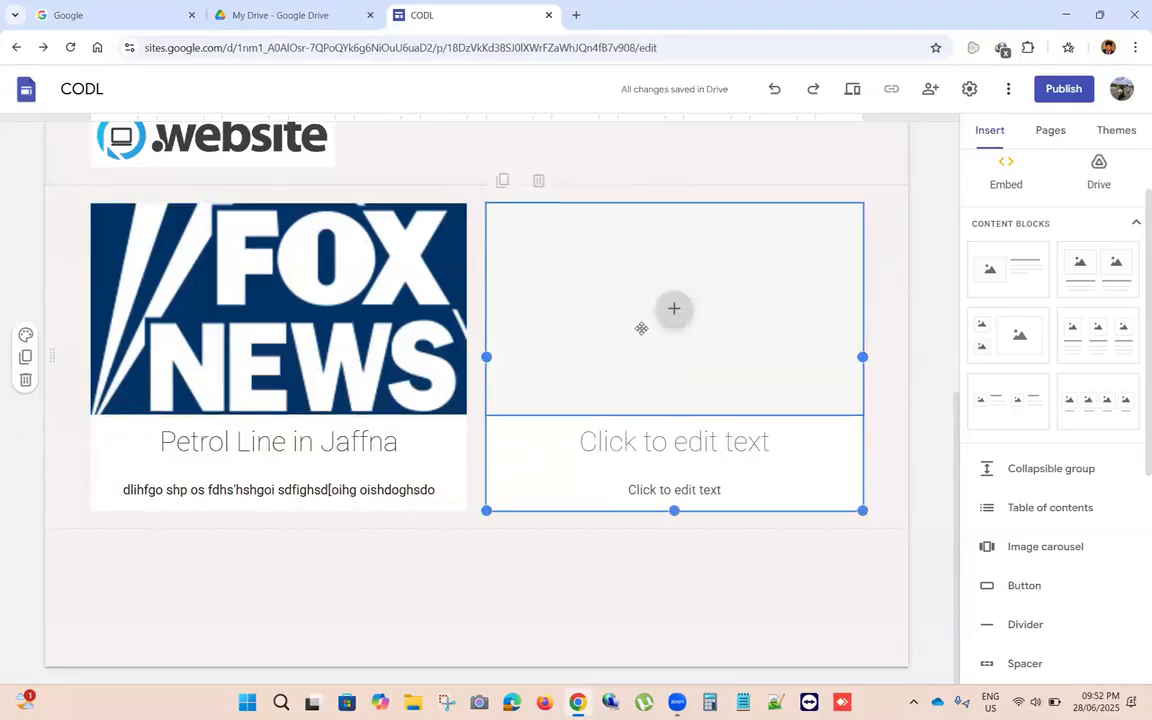
click(1106, 407)
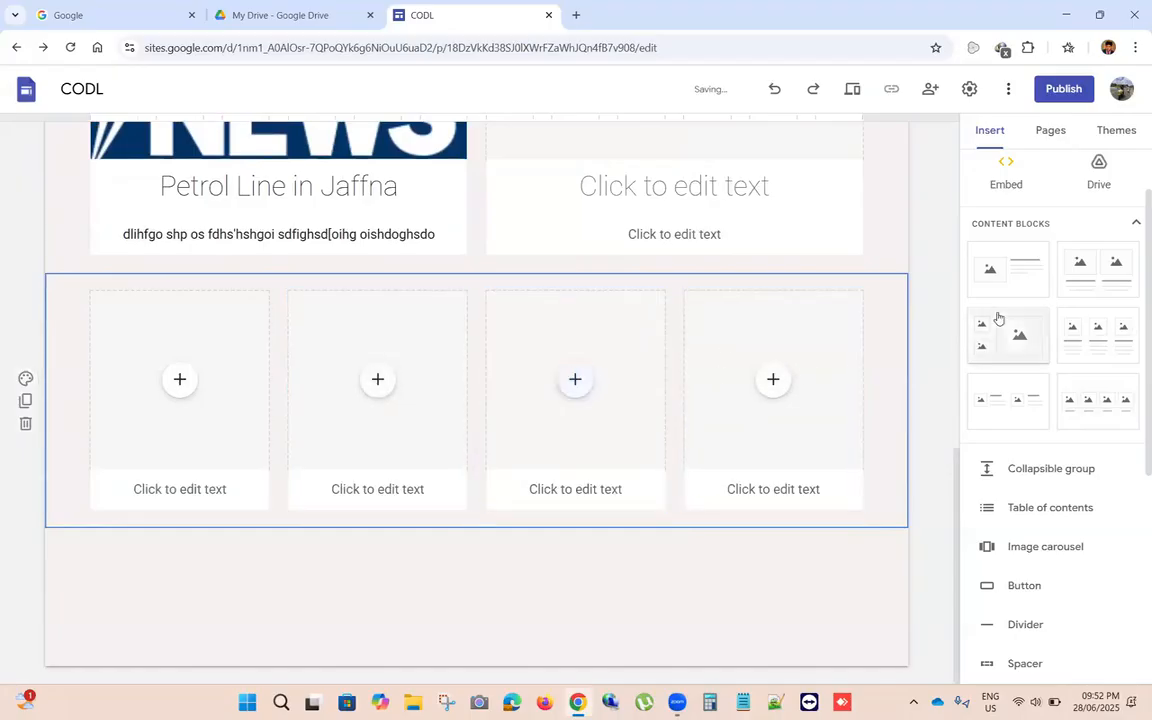
scroll(536, 451, up, 5)
scroll(536, 451, down, 5)
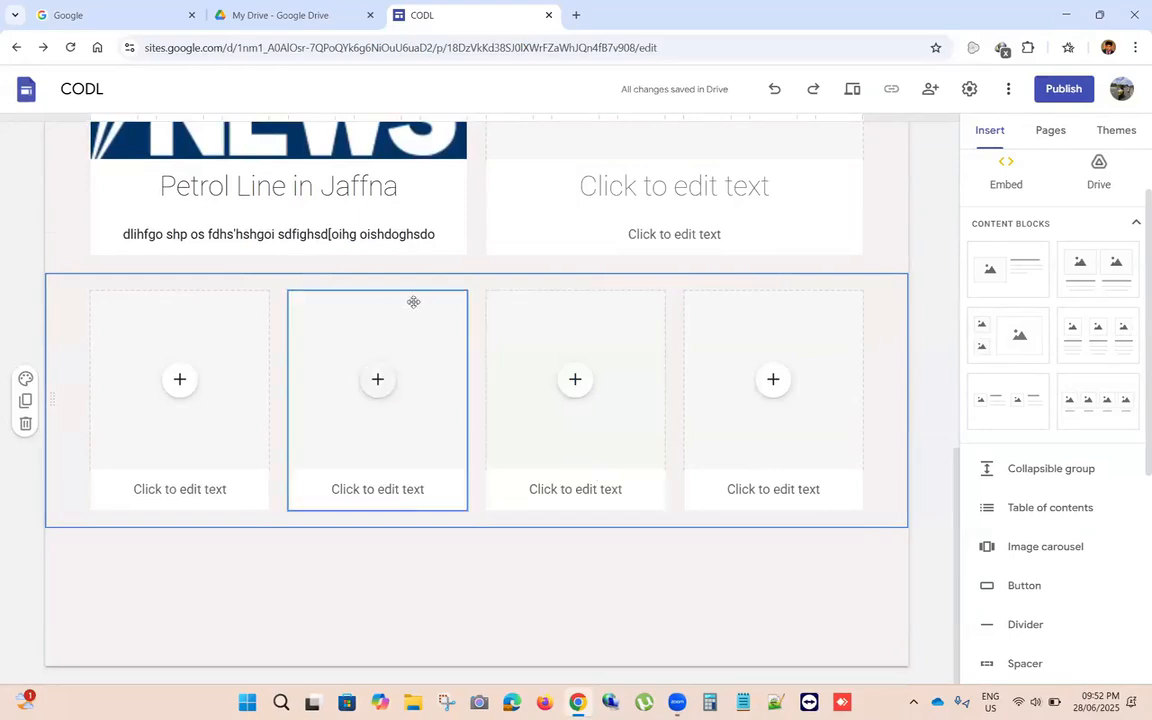
Step: Open the Course page of the site for editing
click(1051, 132)
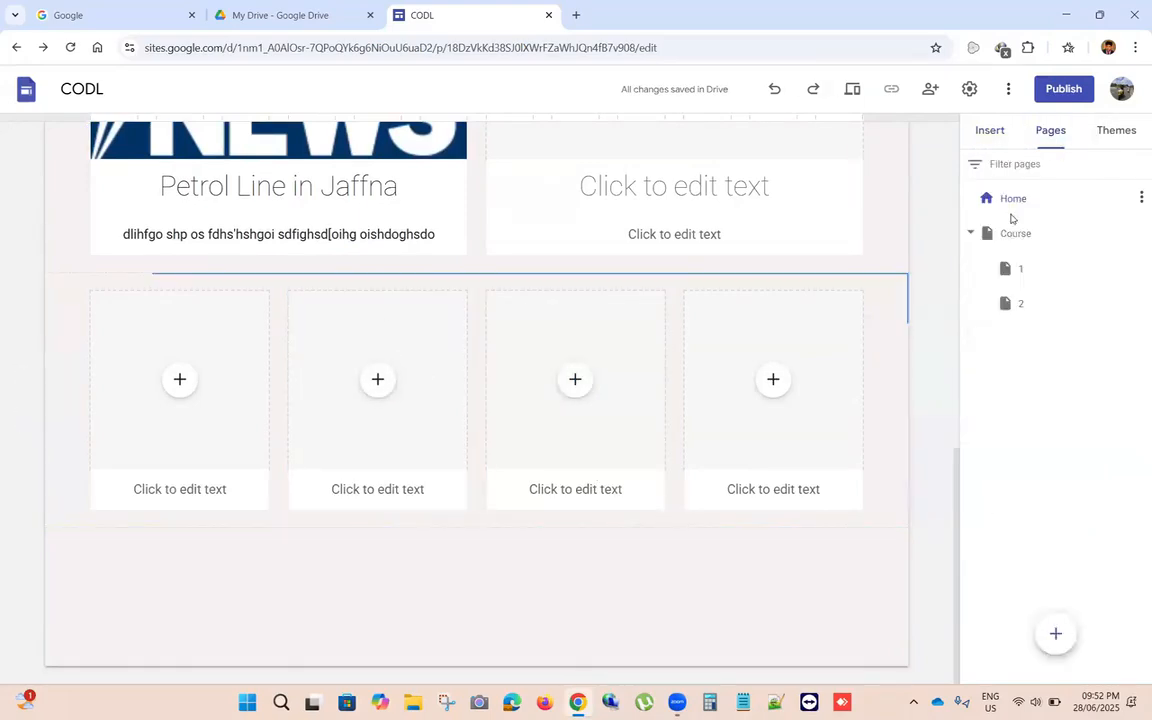
click(1014, 201)
click(1016, 234)
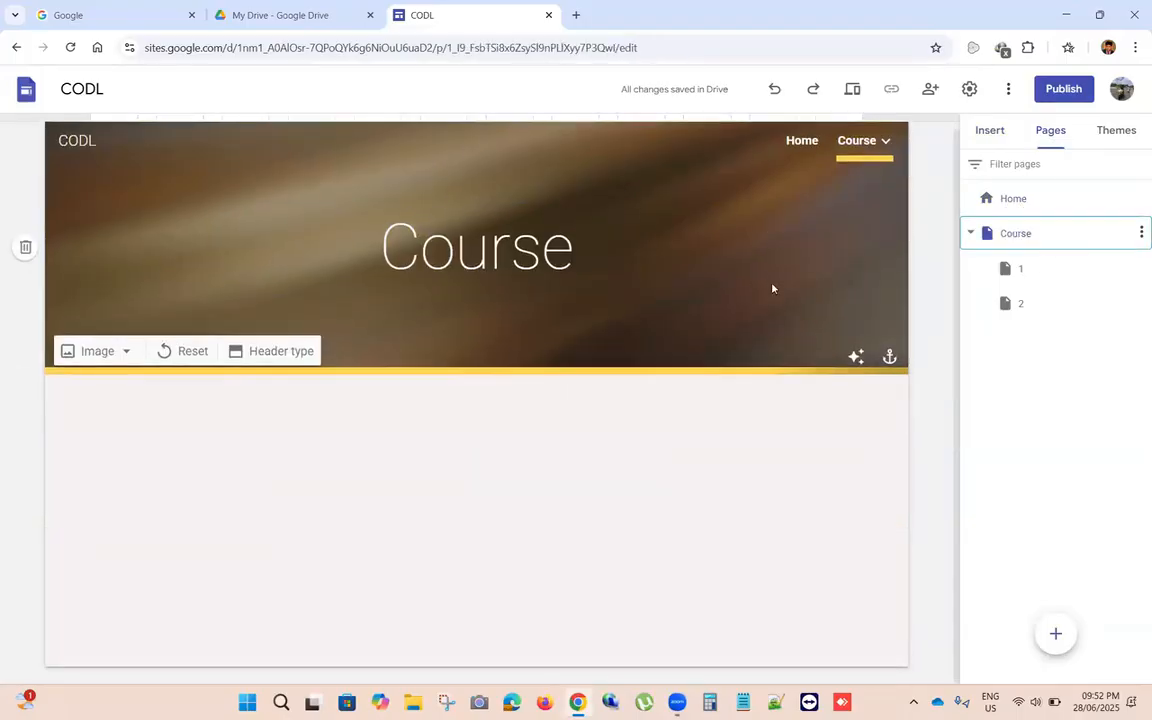
Step: Examine the elements that can be inserted on the Course page, from content blocks through Image carousel and Map to Forms and Charts
click(988, 131)
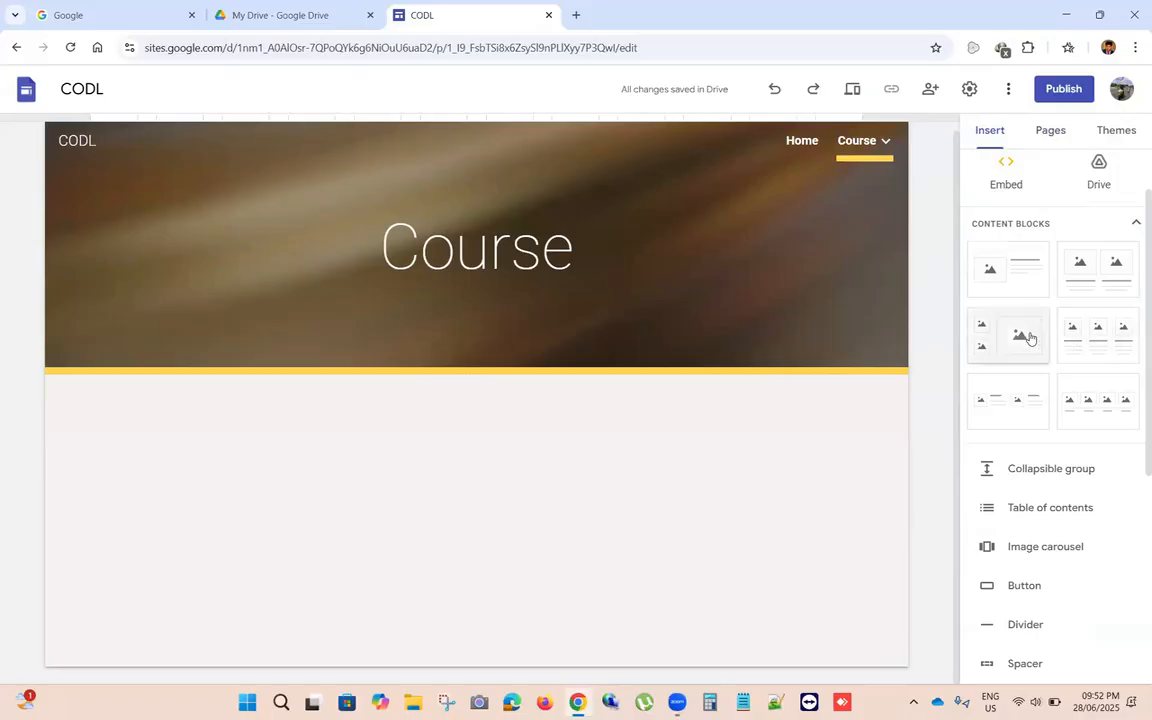
scroll(1026, 334, down, 2)
scroll(1030, 334, up, 3)
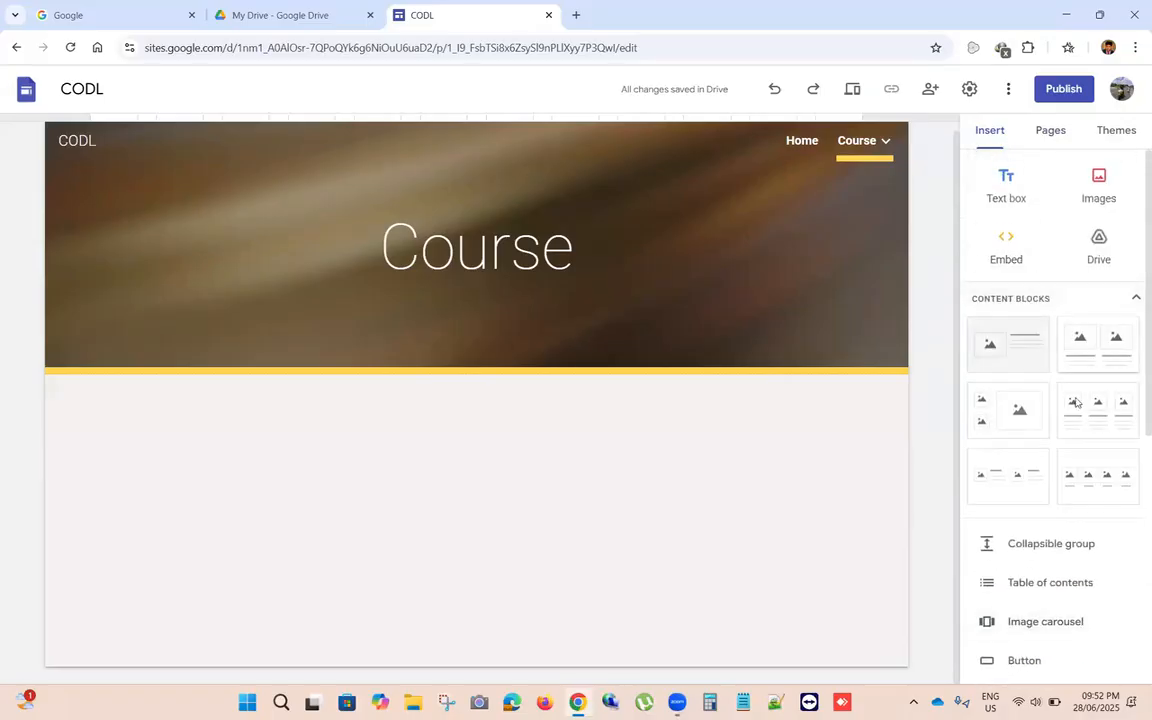
scroll(1062, 360, down, 3)
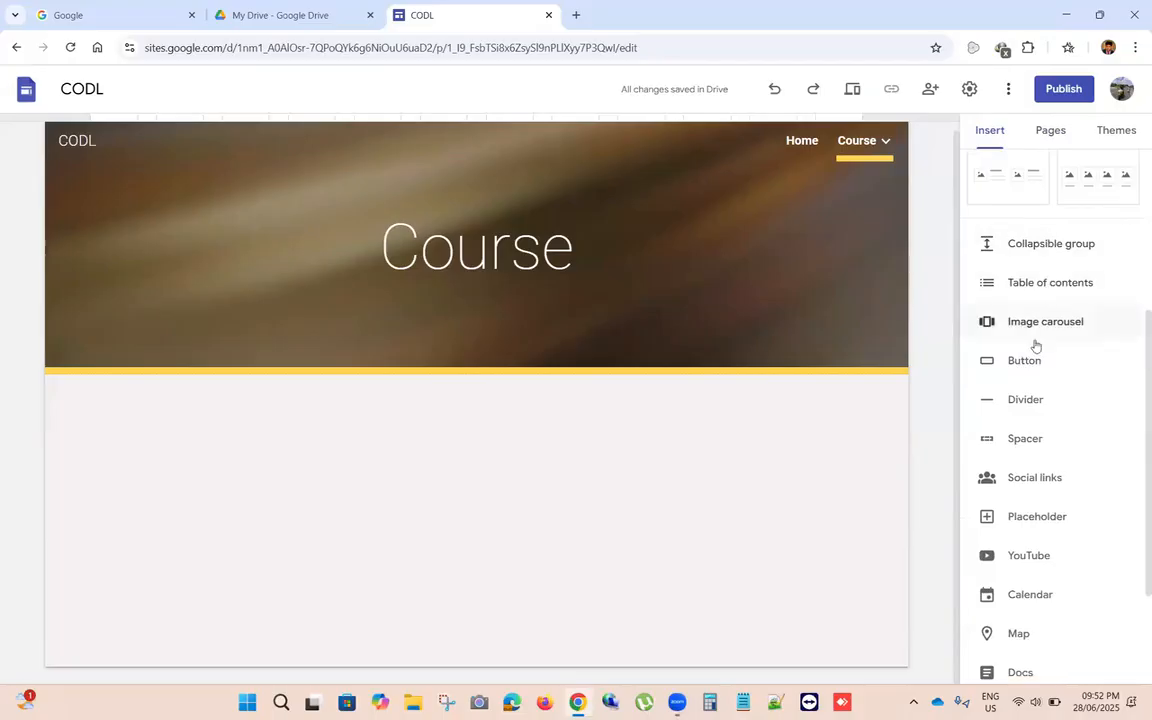
scroll(1053, 609, down, 2)
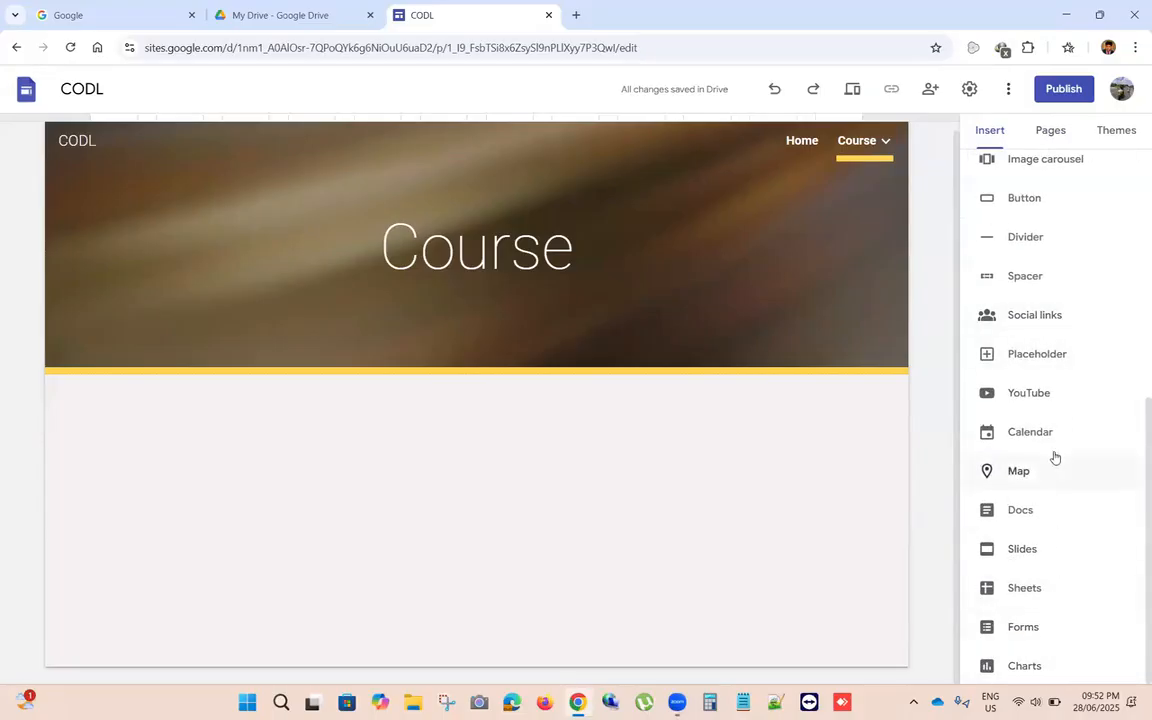
scroll(1054, 440, up, 2)
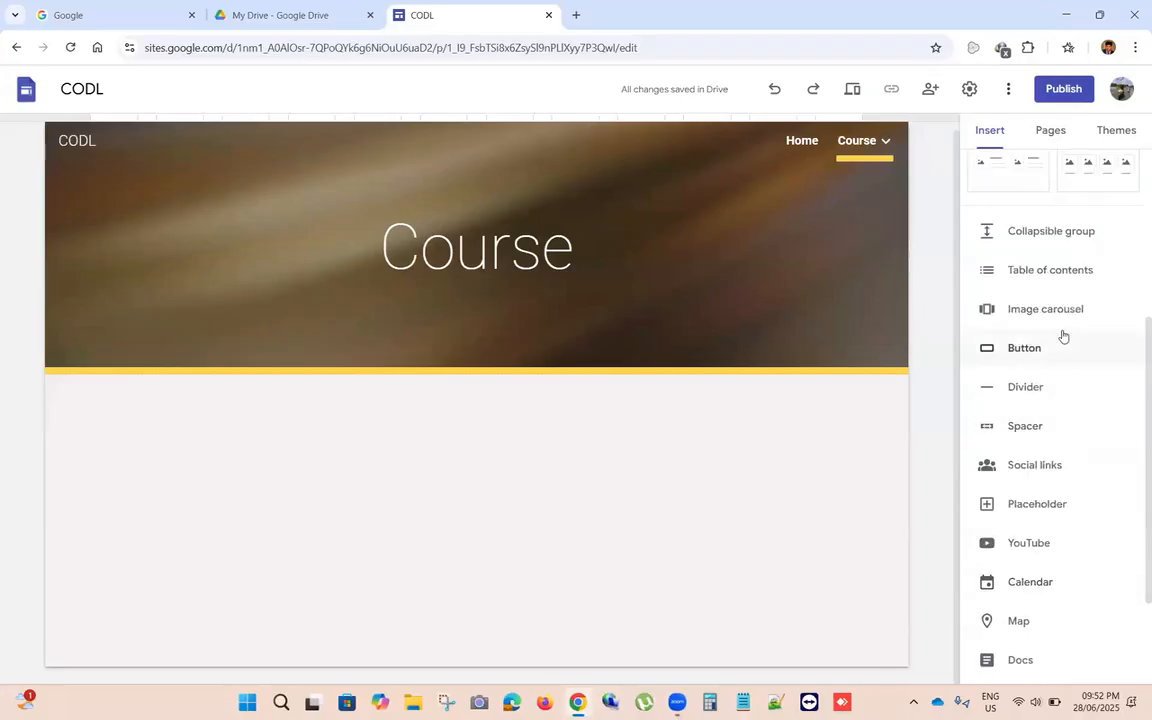
scroll(1063, 336, down, 2)
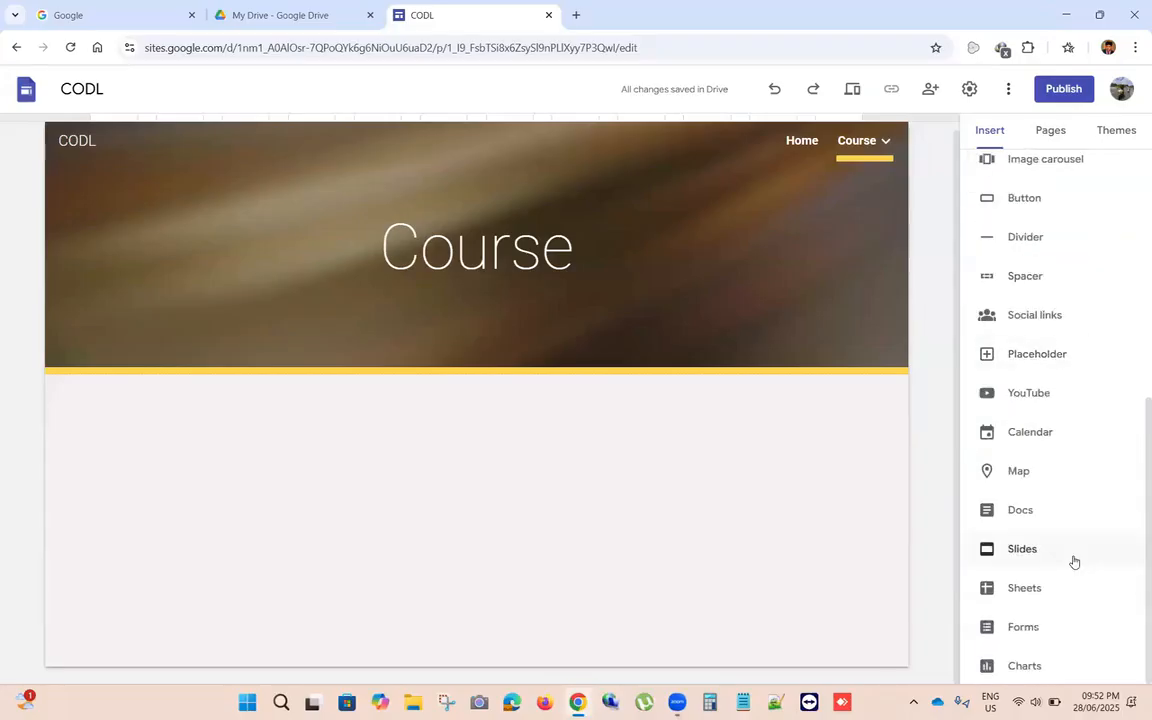
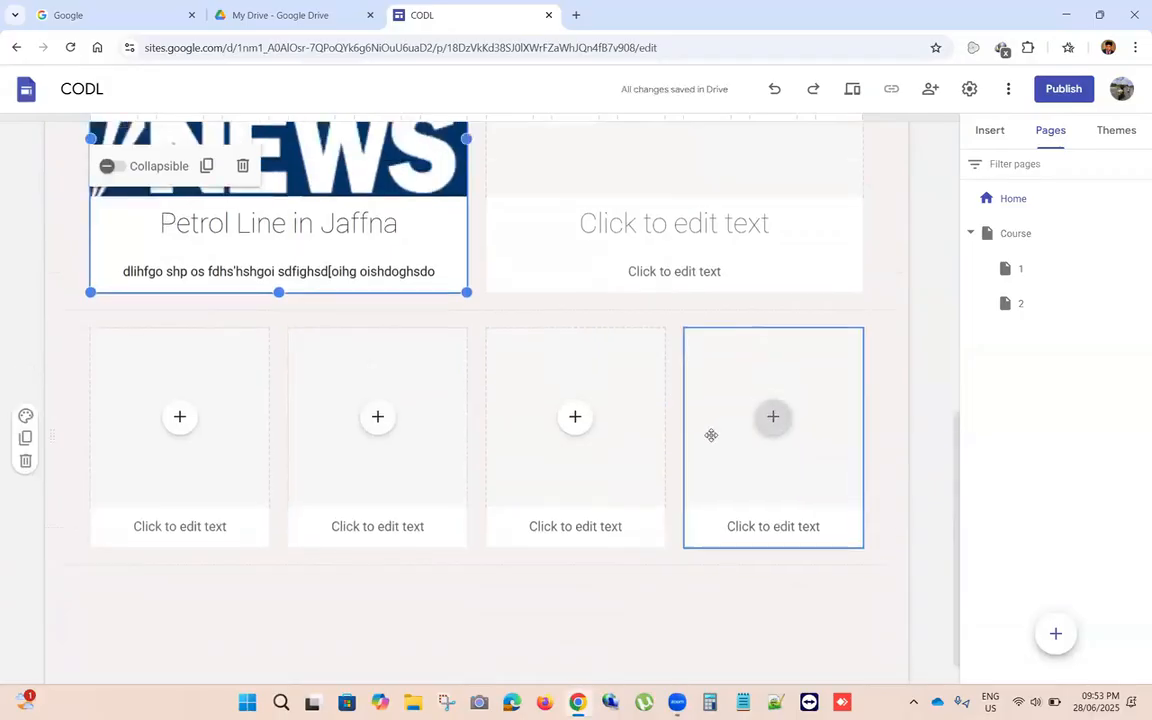
Step: Widen the website logo image on the Home page to fill the row beside the text box, and reposition its crop
click(592, 370)
drag(663, 416, 864, 416)
drag(421, 416, 354, 416)
drag(607, 345, 627, 438)
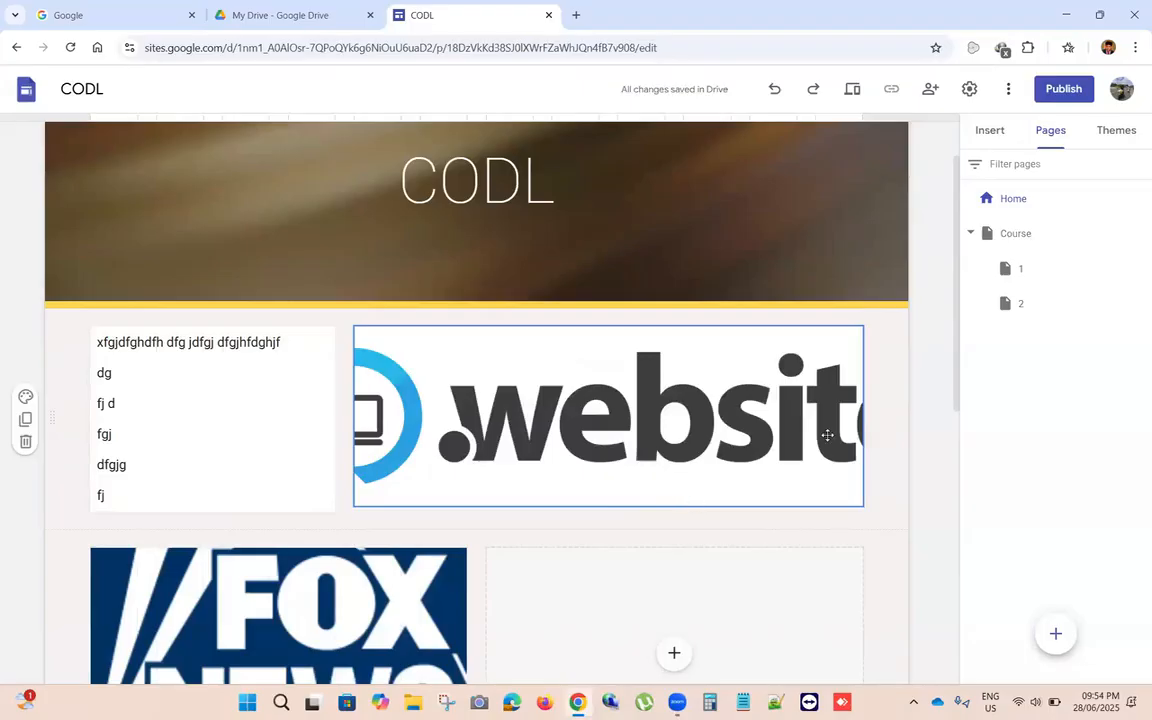
Step: Try section color Style 2 on the text-and-logo section below the header, and return it to Style 1
scroll(519, 468, down, 6)
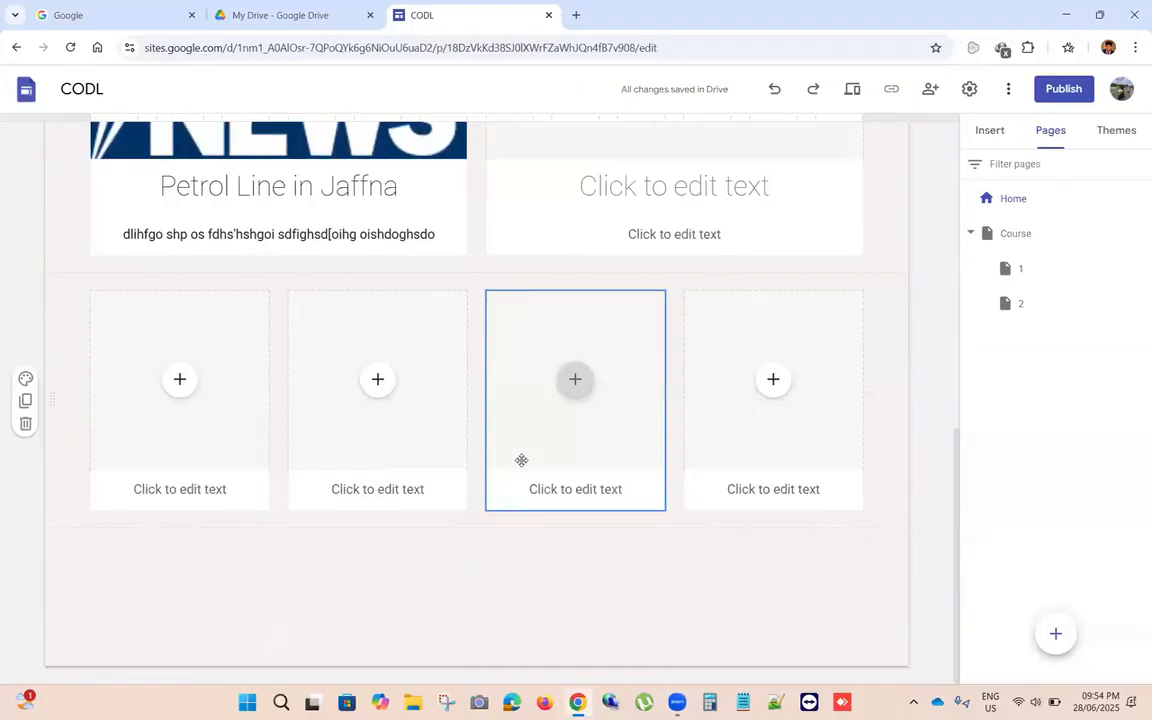
scroll(521, 460, up, 6)
click(272, 463)
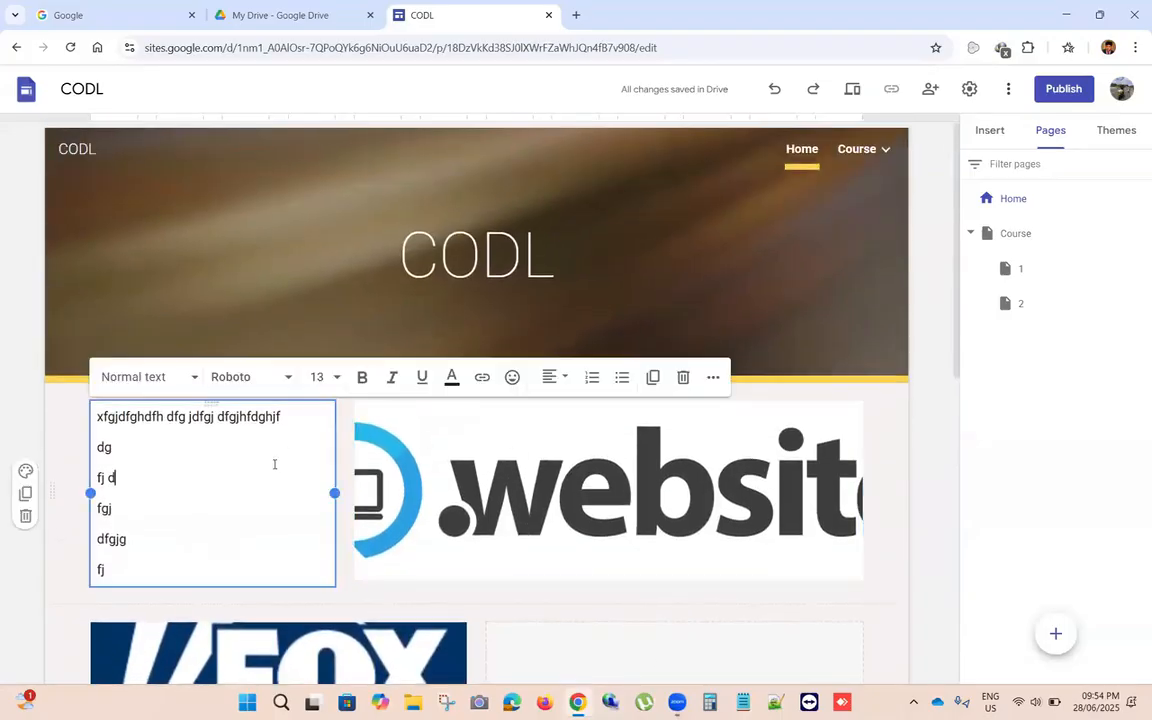
click(248, 485)
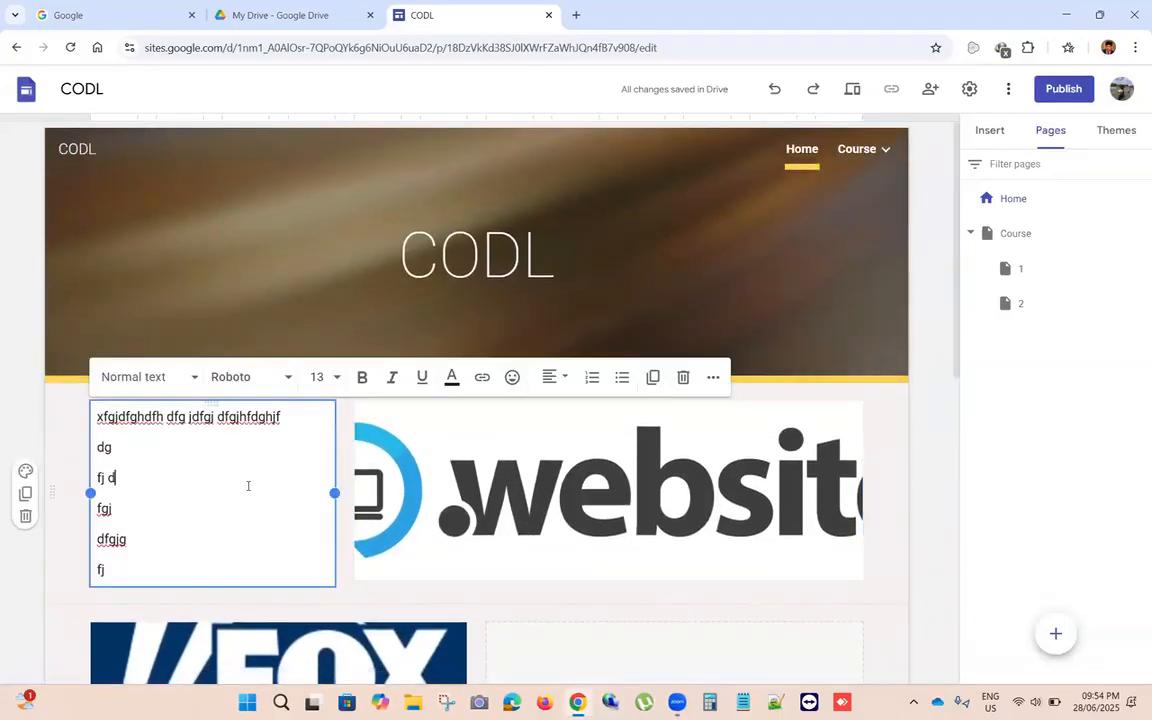
click(25, 472)
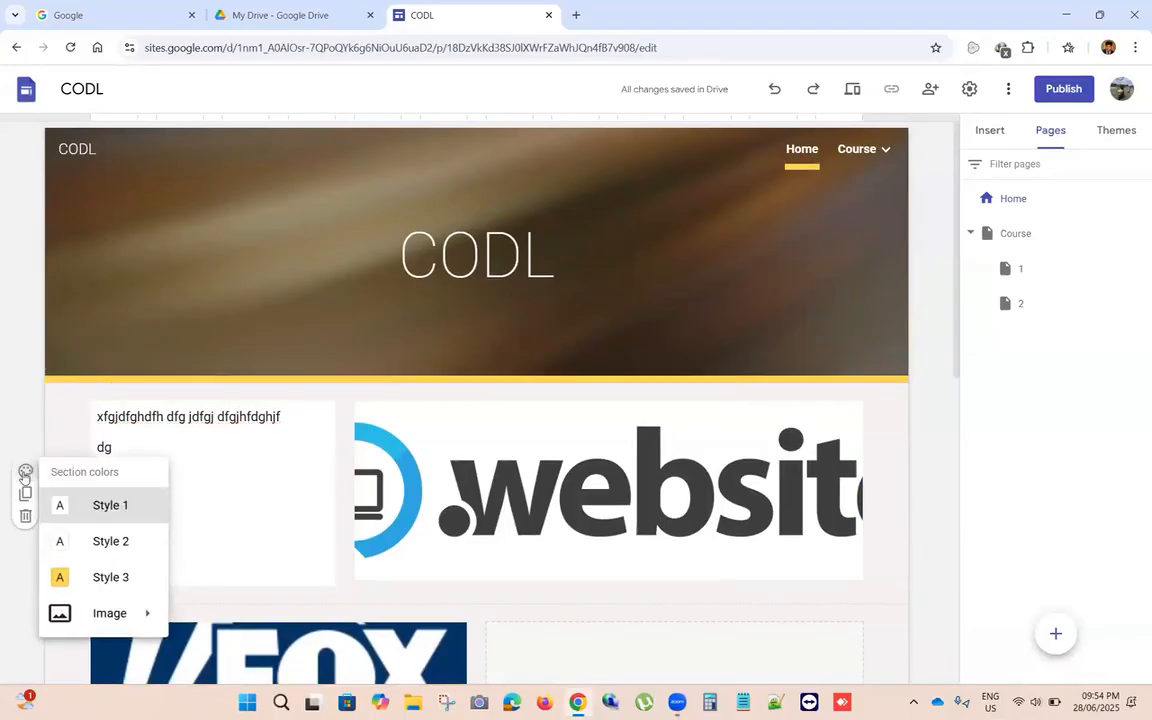
click(100, 540)
click(25, 472)
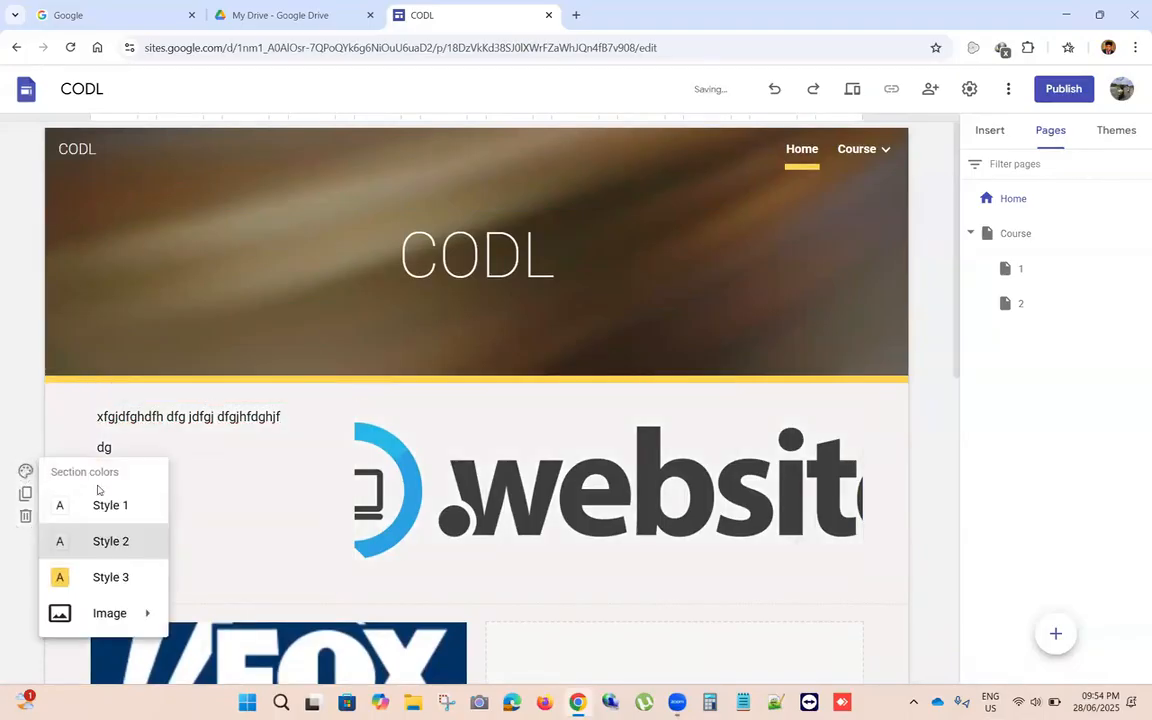
click(108, 506)
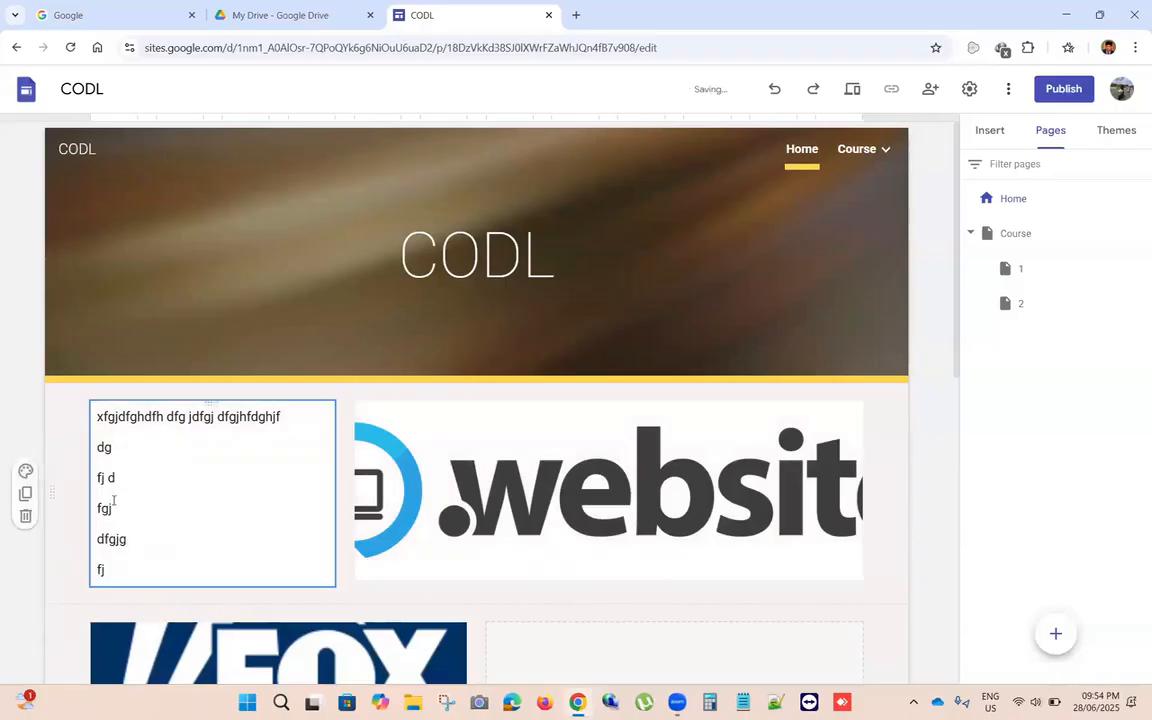
Step: Delete the text-and-logo section from the Home page and undo the deletion
click(25, 473)
mouse_move(113, 612)
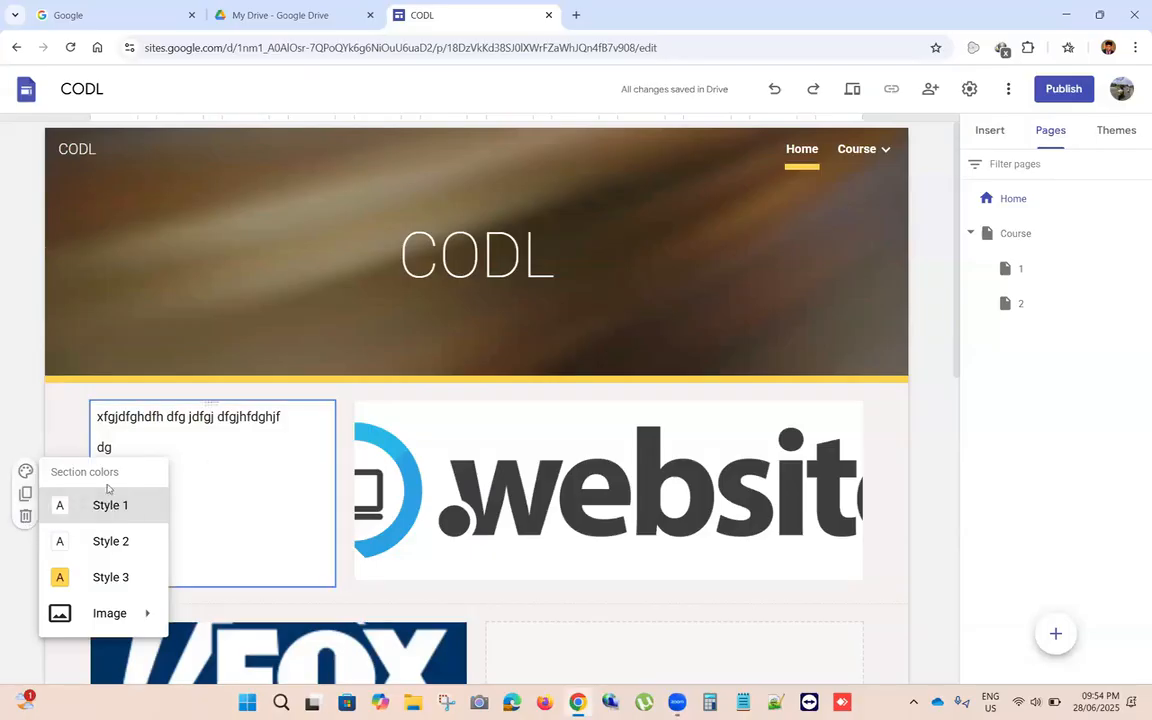
click(25, 516)
scroll(461, 437, down, 5)
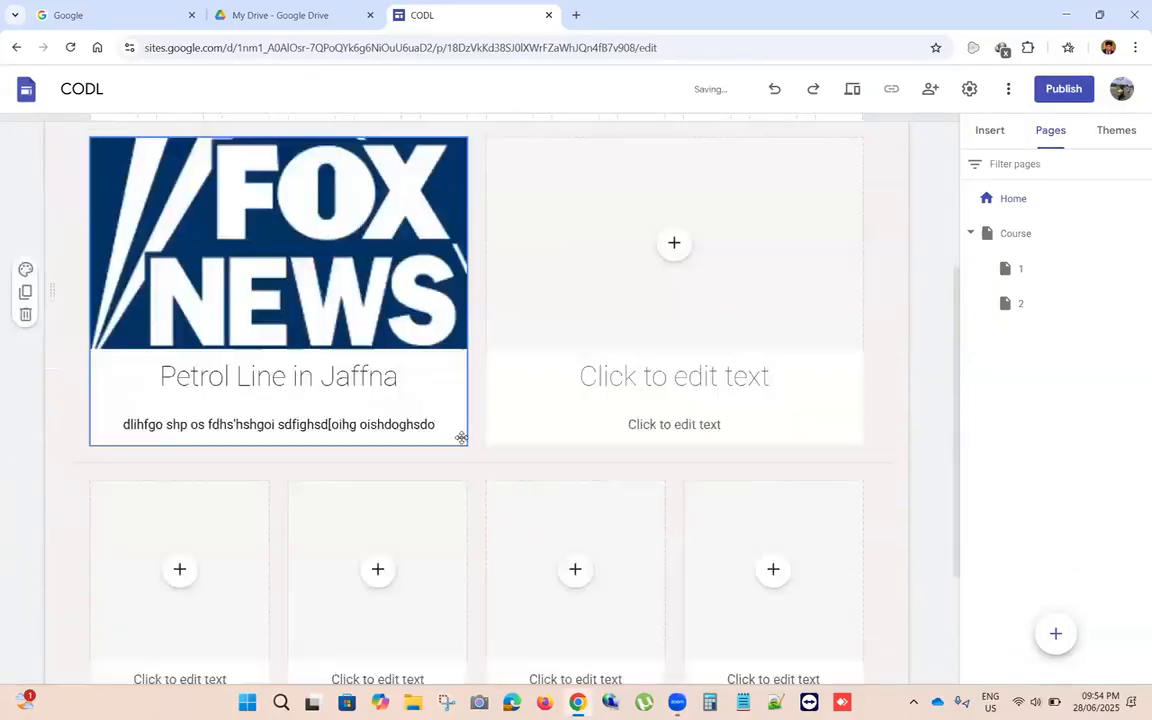
scroll(461, 437, up, 5)
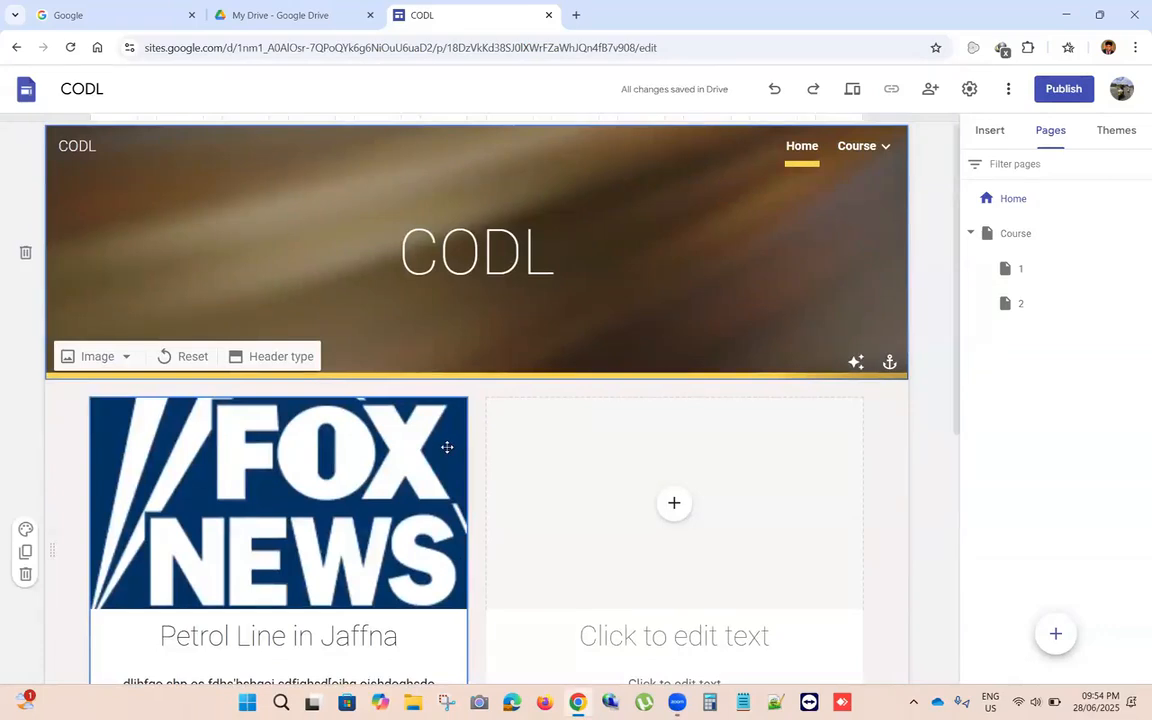
key(ctrl+z)
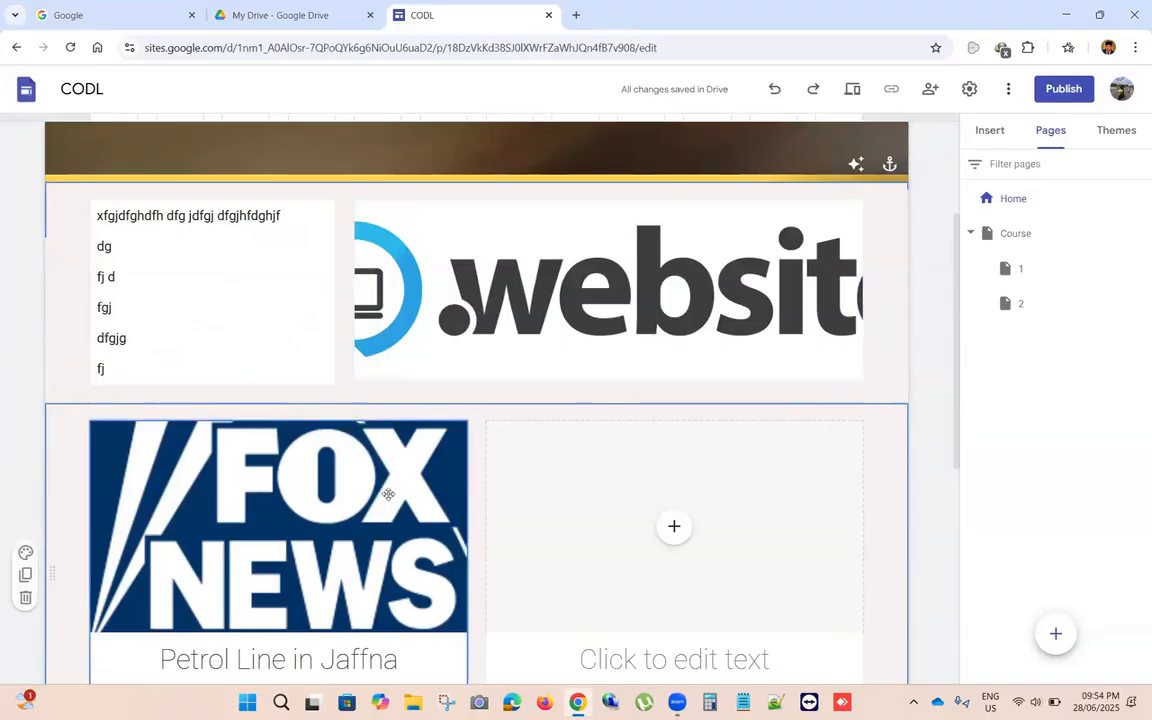
Step: Insert a social link below the four-placeholder block, using the copied Google home page address google.com/webhp?authuser=1
scroll(116, 296, down, 4)
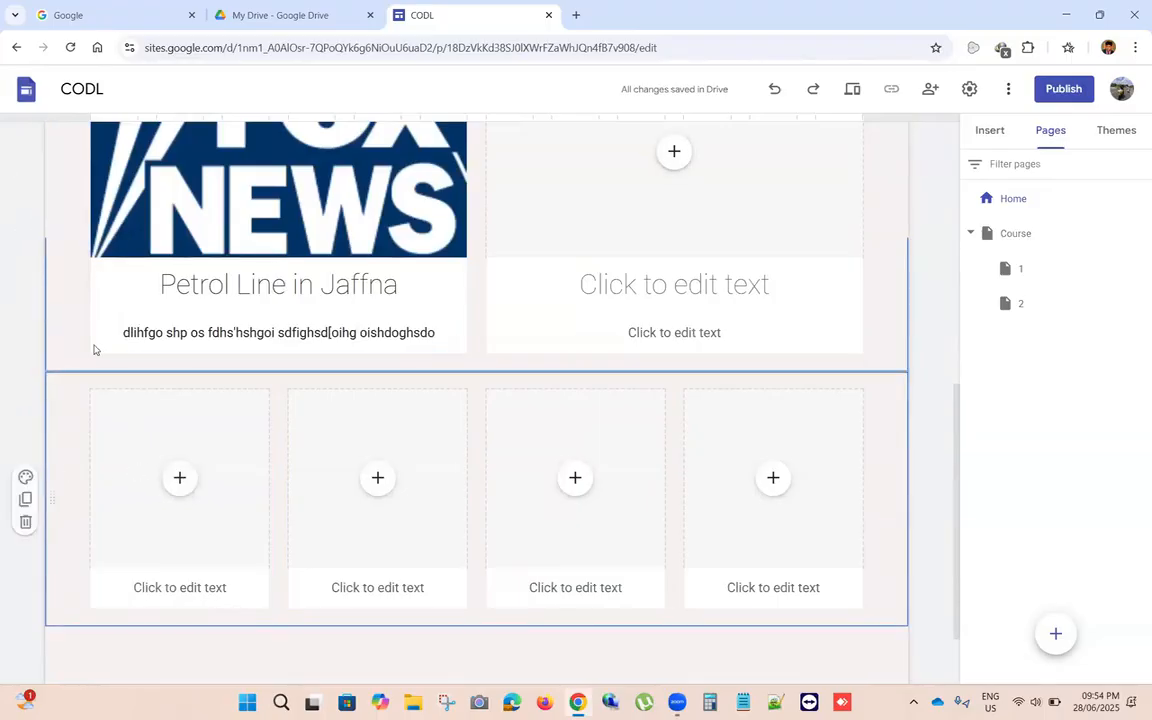
click(1003, 136)
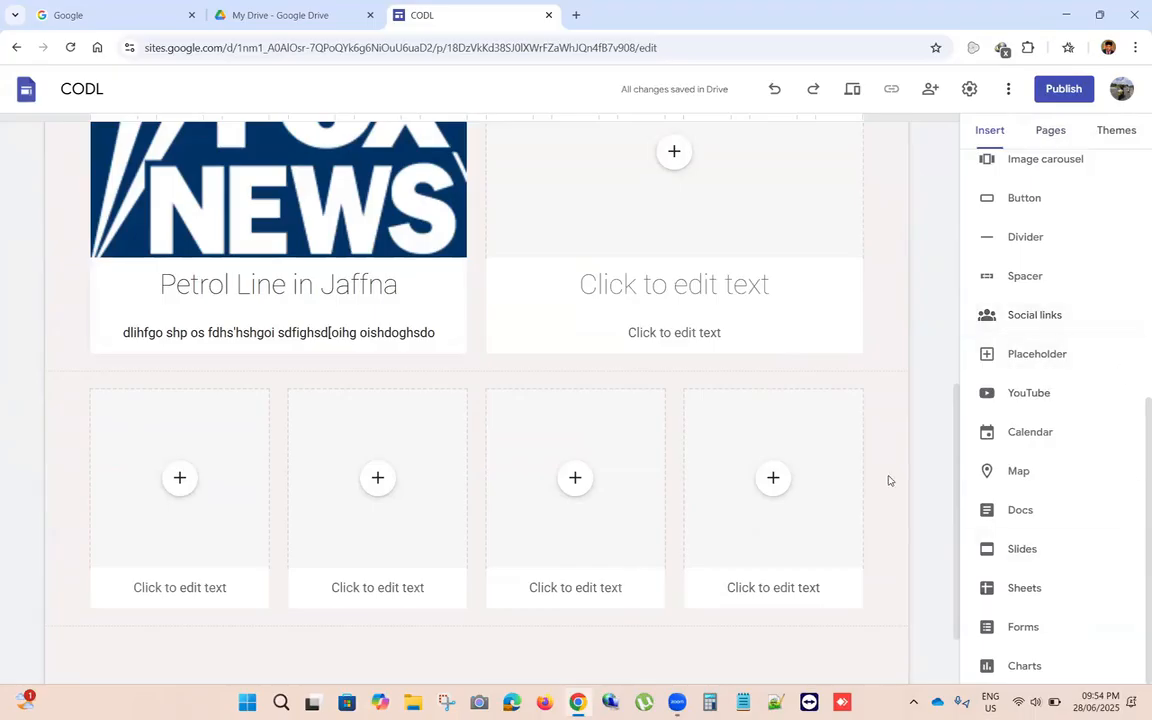
click(1037, 314)
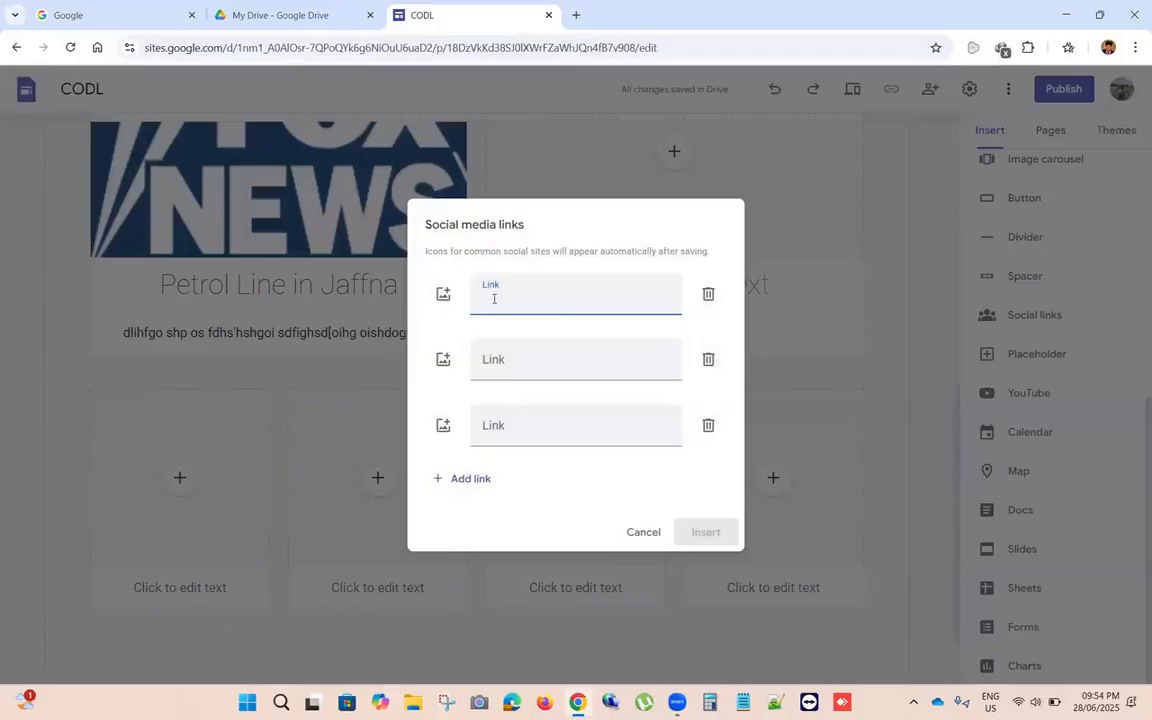
click(516, 370)
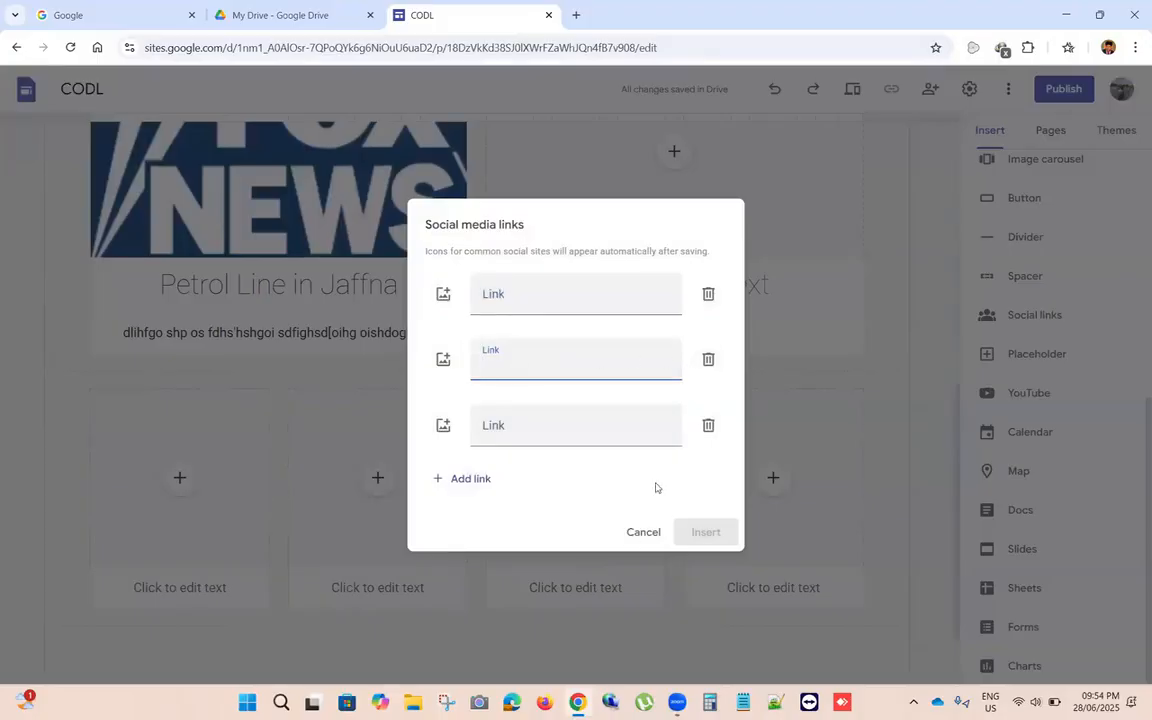
click(530, 296)
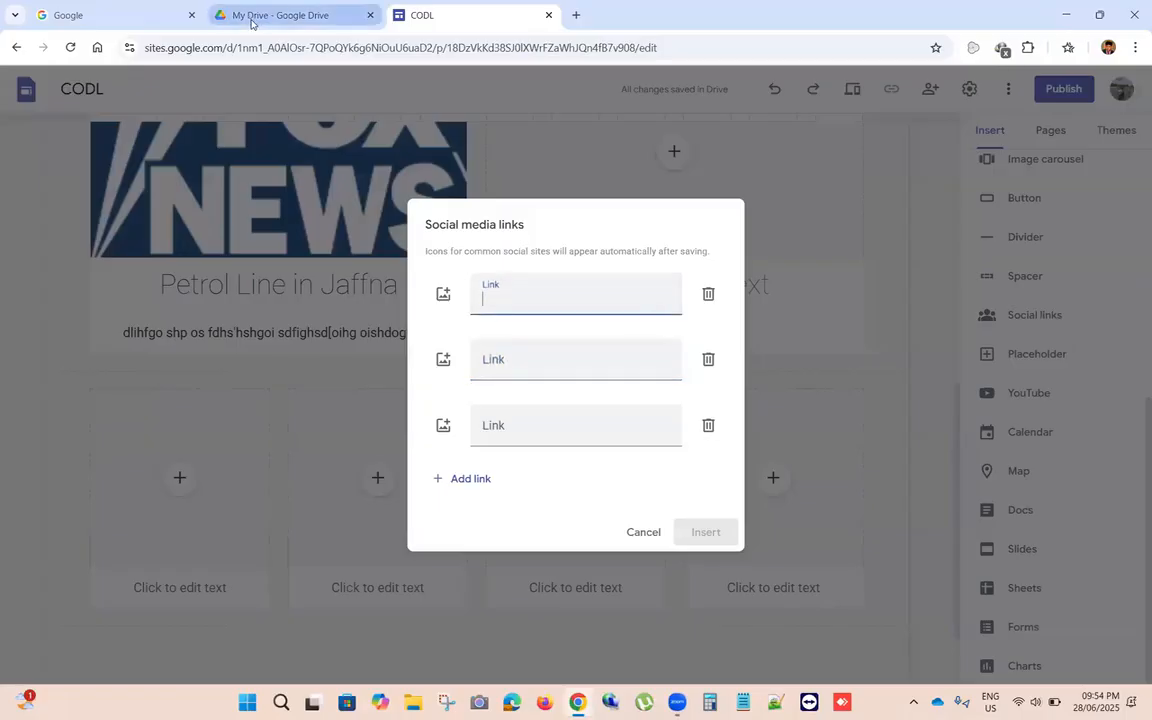
click(108, 10)
click(251, 47)
key(ctrl+c)
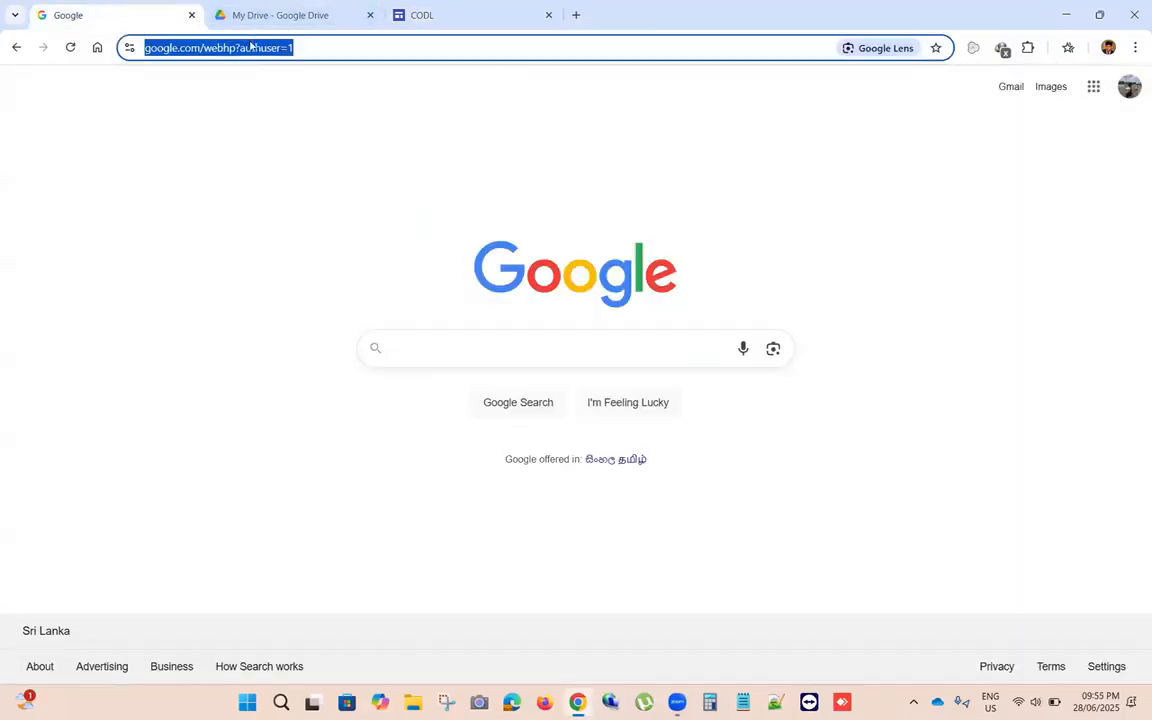
click(463, 10)
key(ctrl+v)
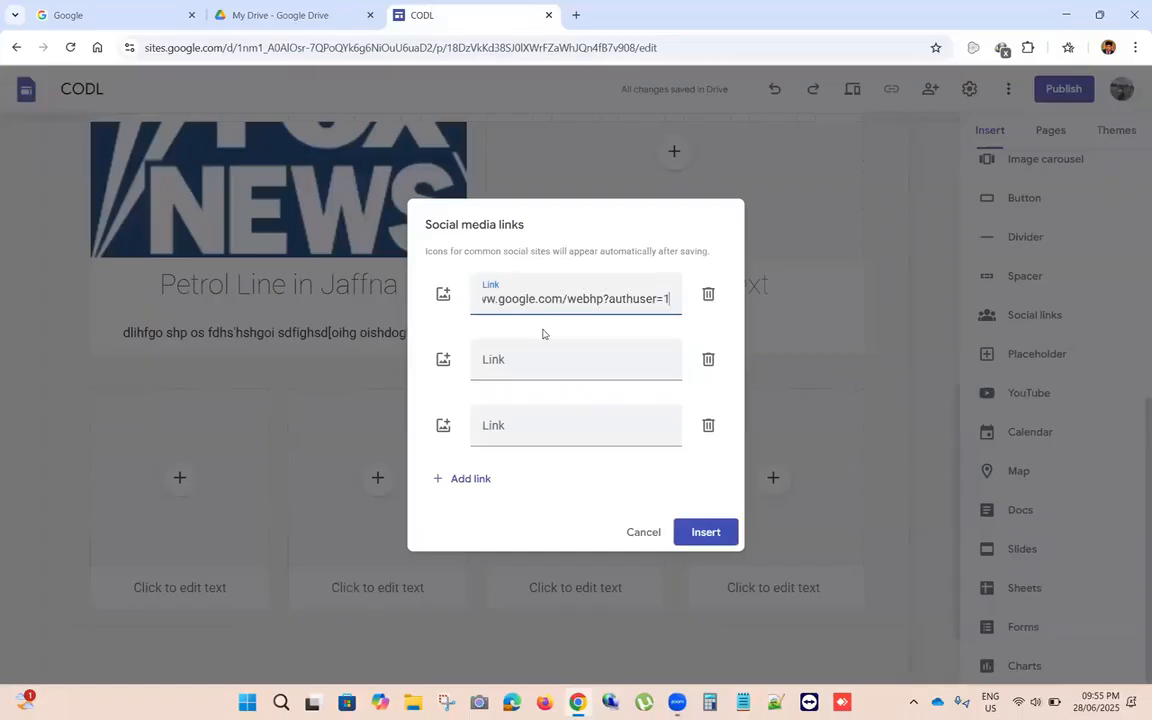
click(706, 532)
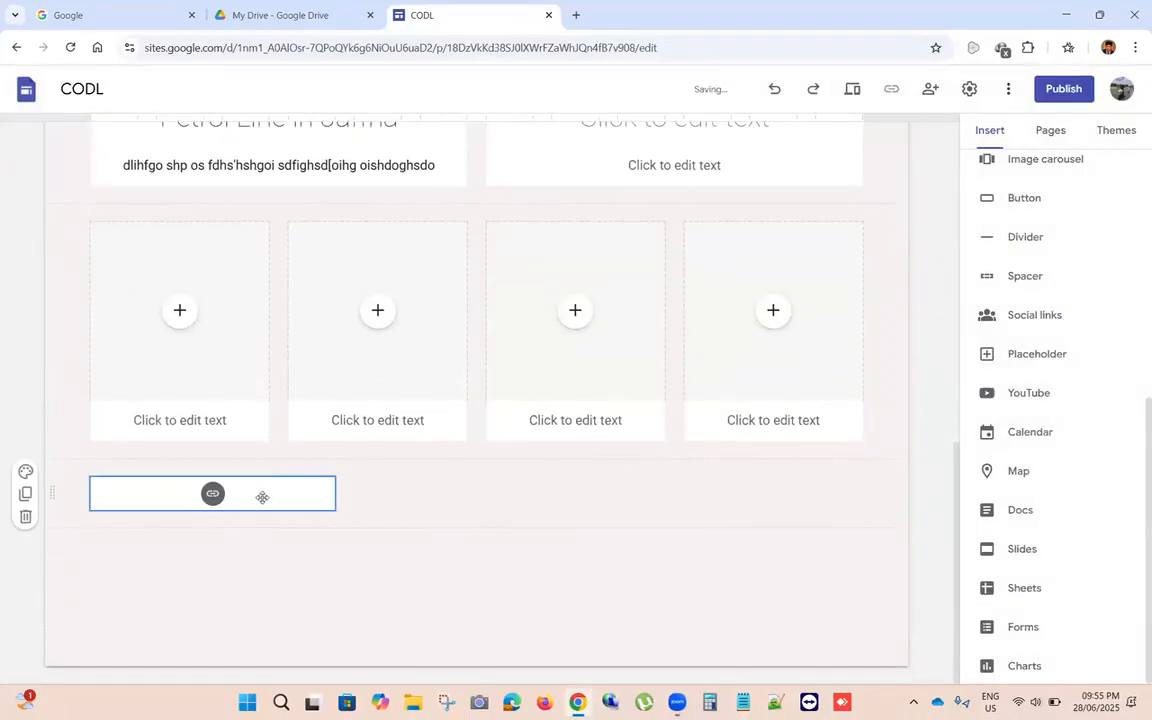
Step: Select the inserted social link and view the Google page it points to, returning to the site editor
click(218, 495)
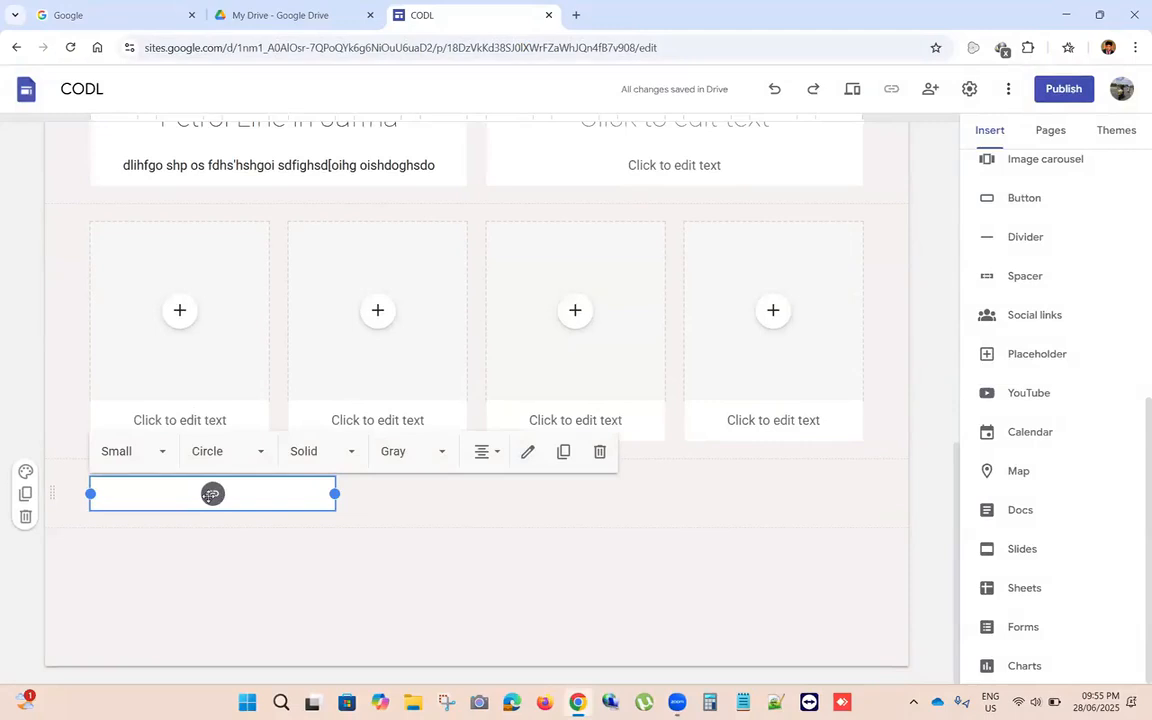
click(62, 13)
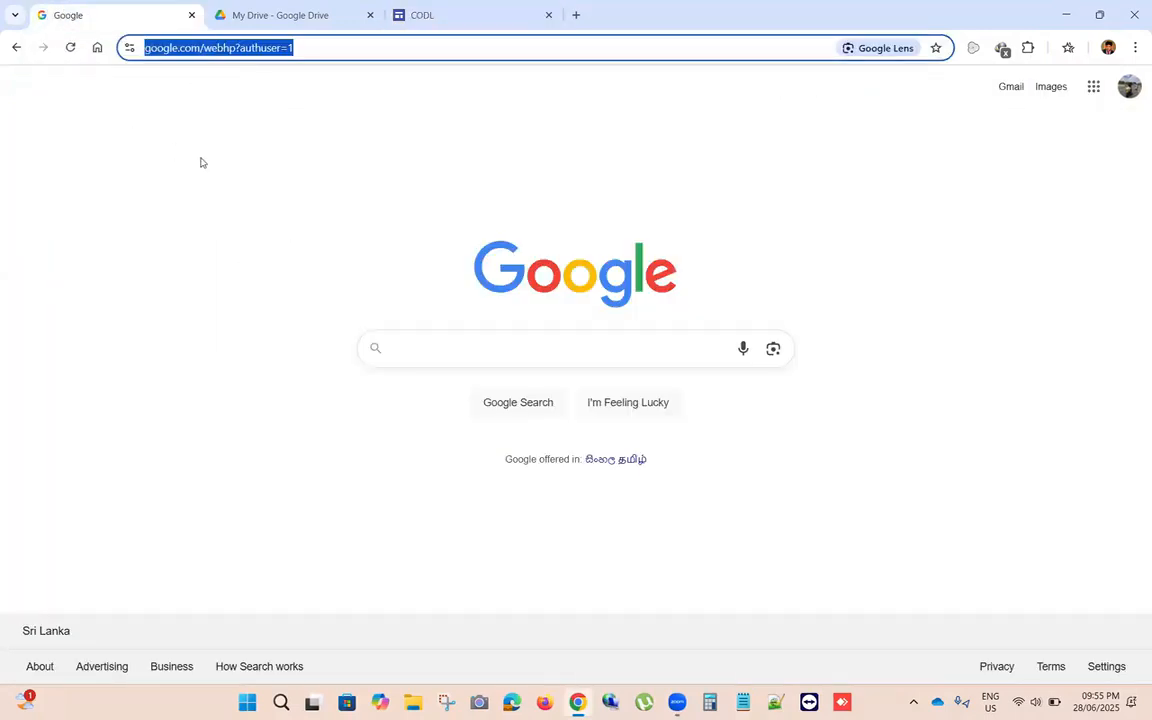
click(410, 14)
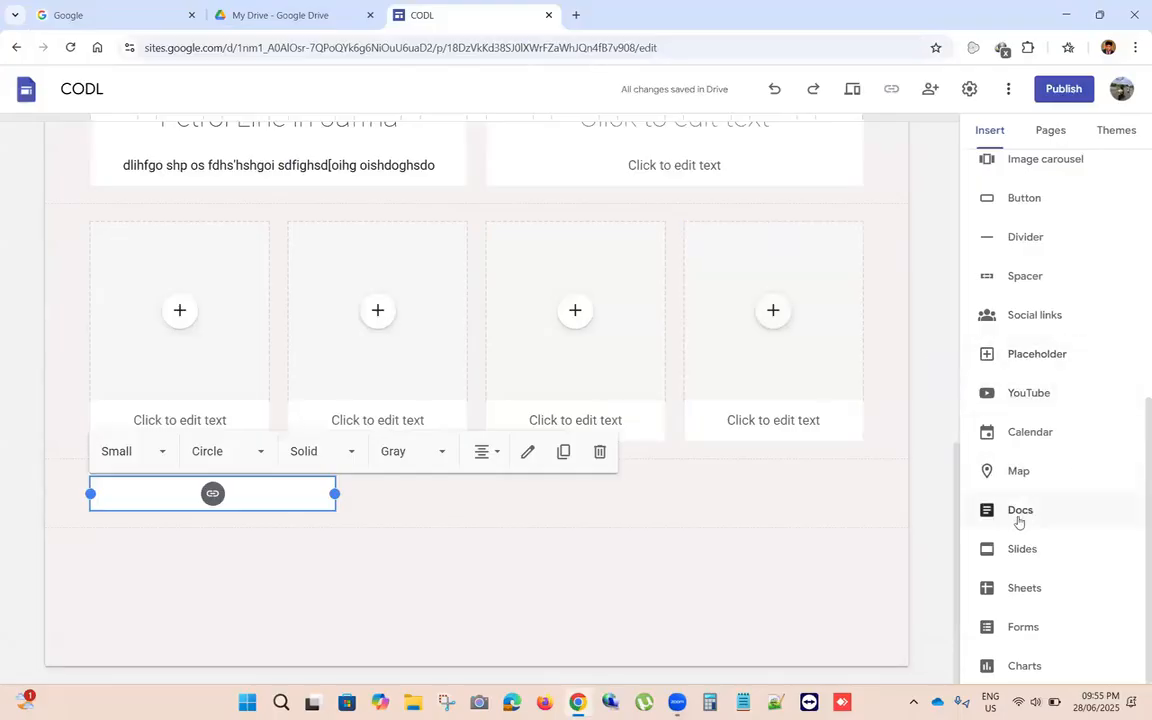
Step: Insert a spacer below the social link and increase its height to about three times the default
click(1035, 279)
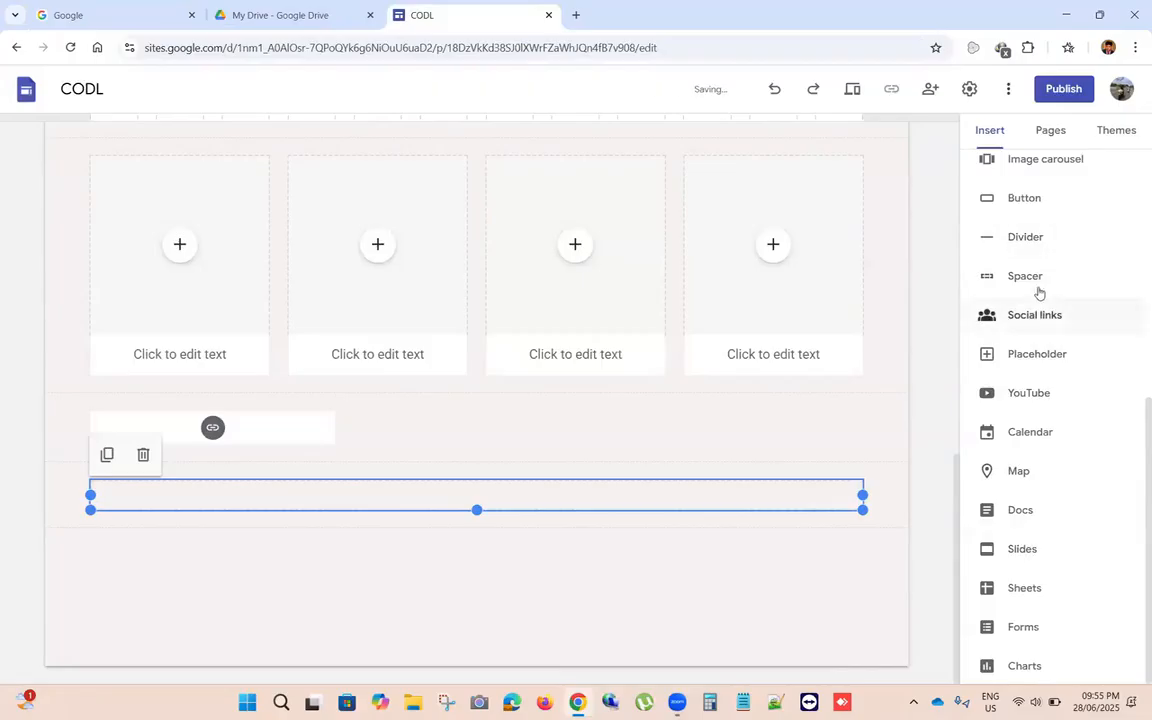
drag(476, 510, 478, 590)
scroll(411, 558, down, 1)
click(316, 592)
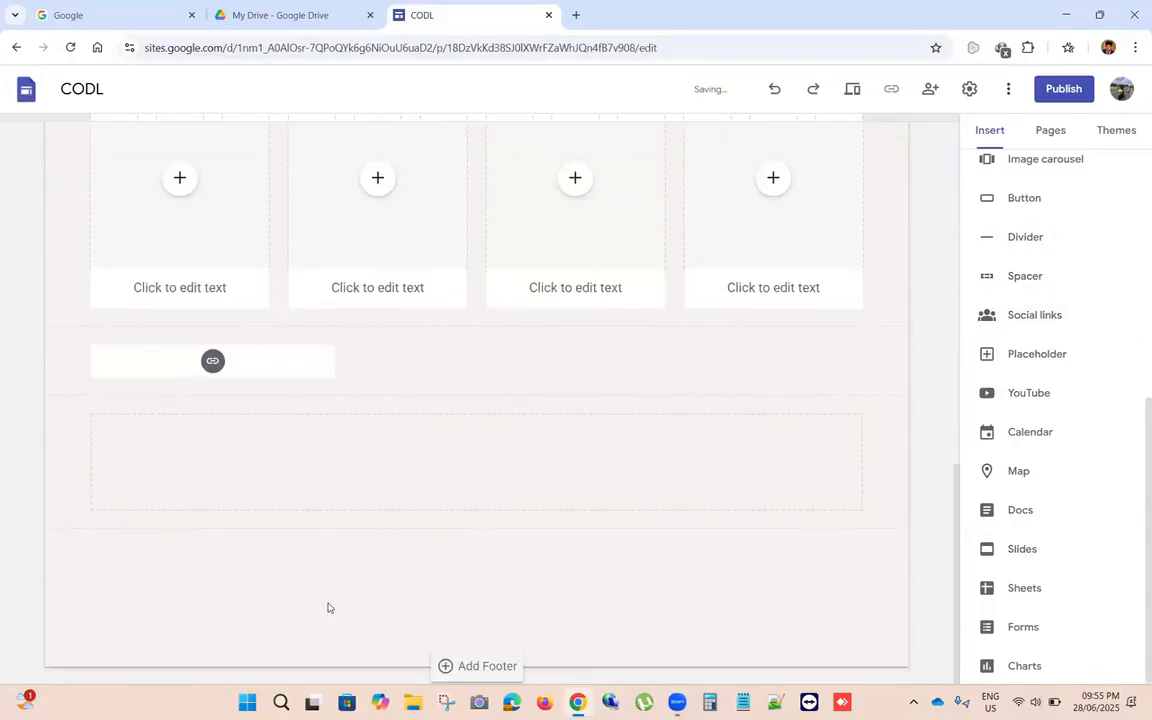
Step: Insert a divider below the tall spacer and another between the Fox News block and the four-placeholder block
click(1030, 237)
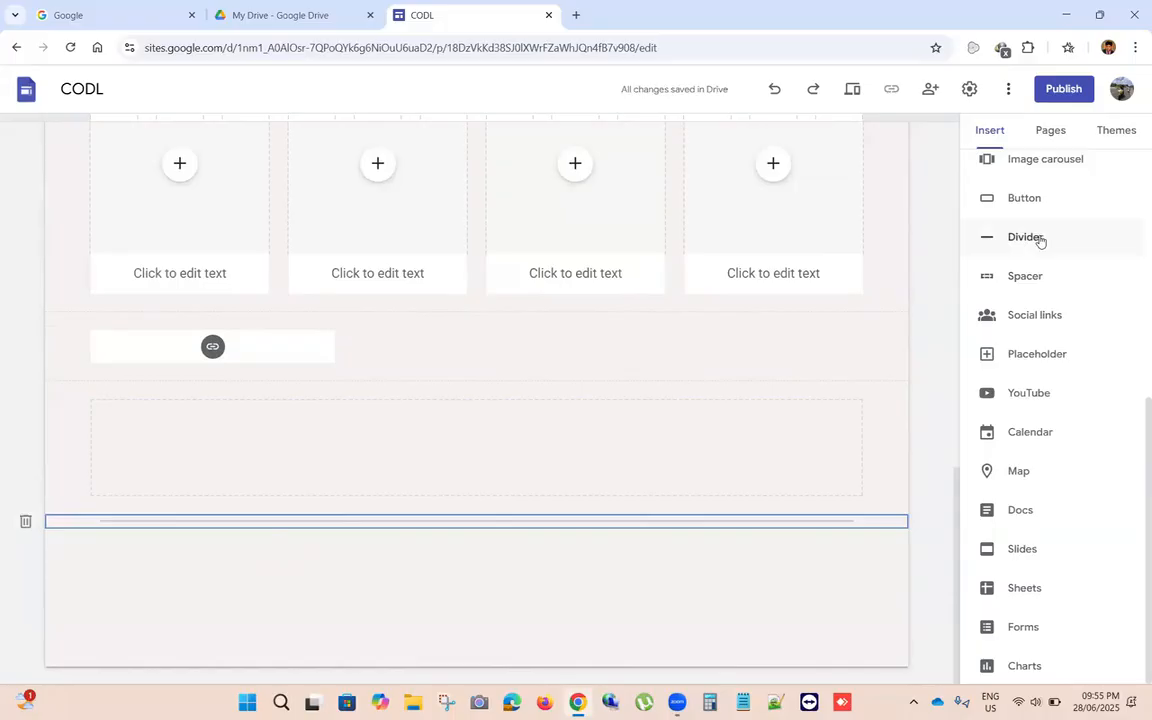
scroll(836, 337, up, 3)
click(715, 183)
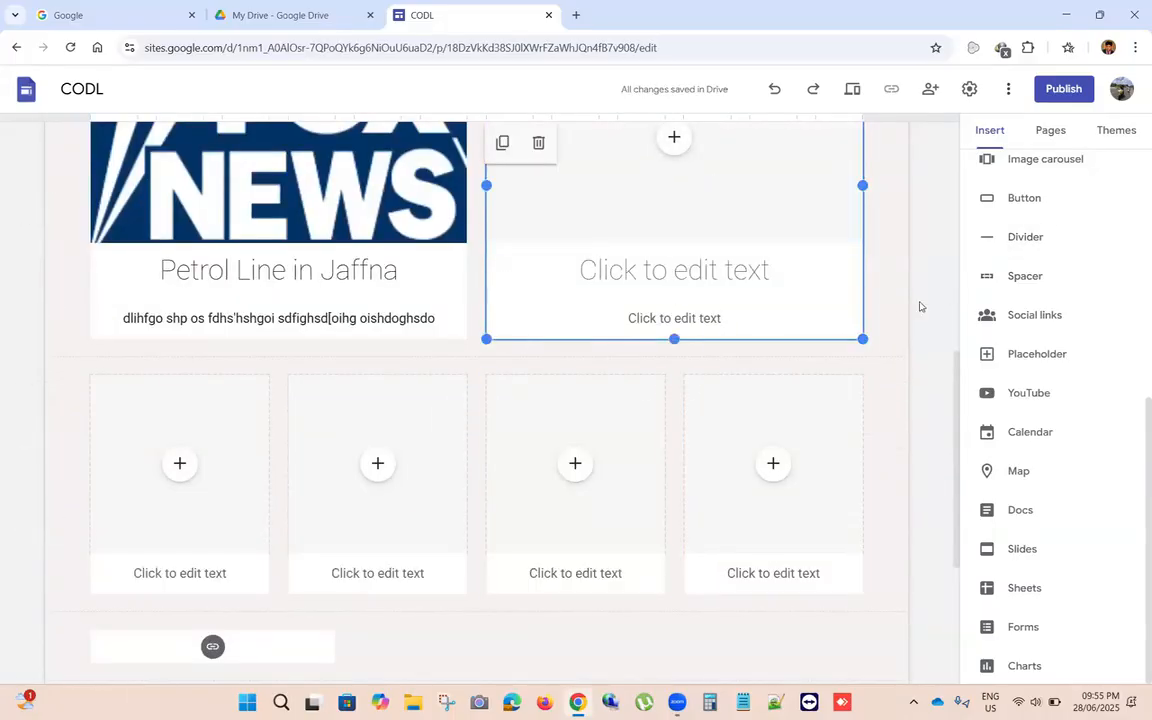
click(887, 298)
click(1025, 237)
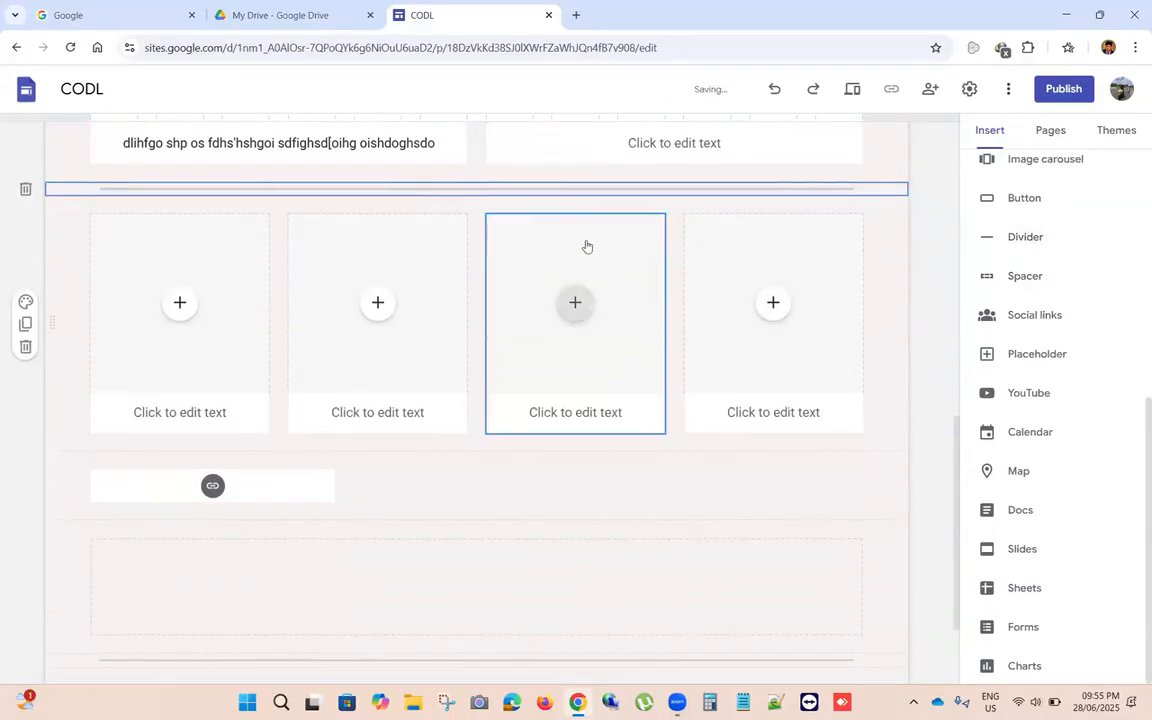
scroll(882, 363, up, 4)
scroll(765, 424, down, 2)
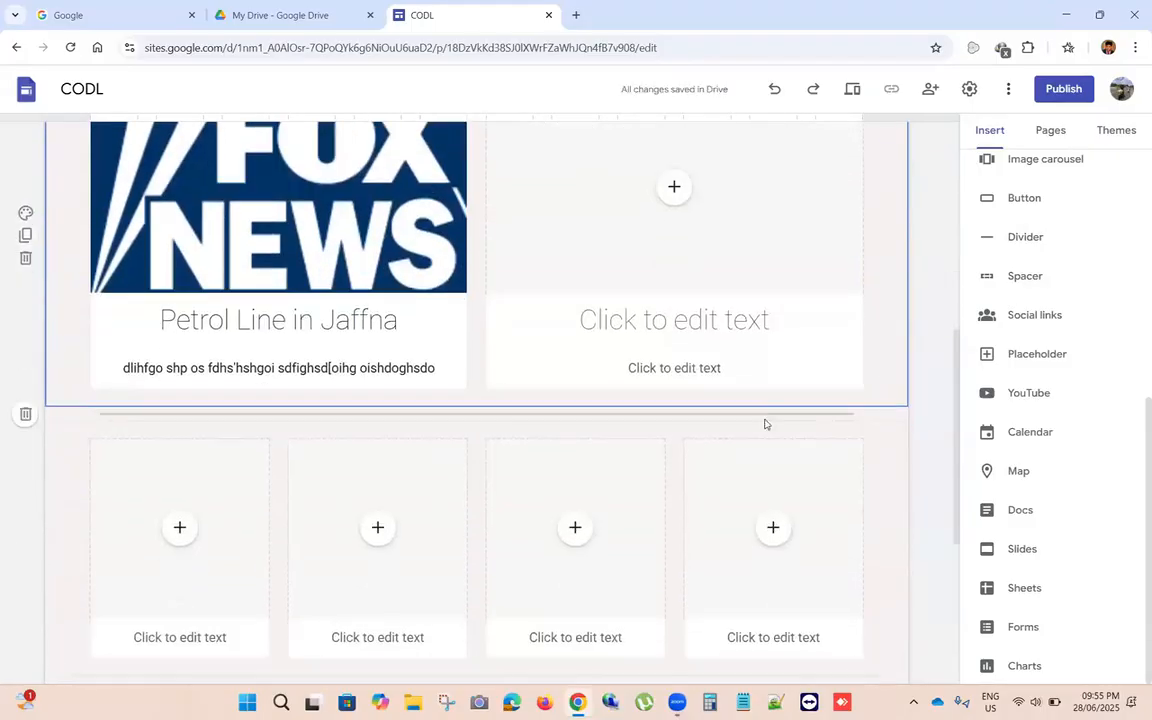
Step: Insert a spacer between the text-and-logo section and the Fox News block
scroll(692, 404, up, 5)
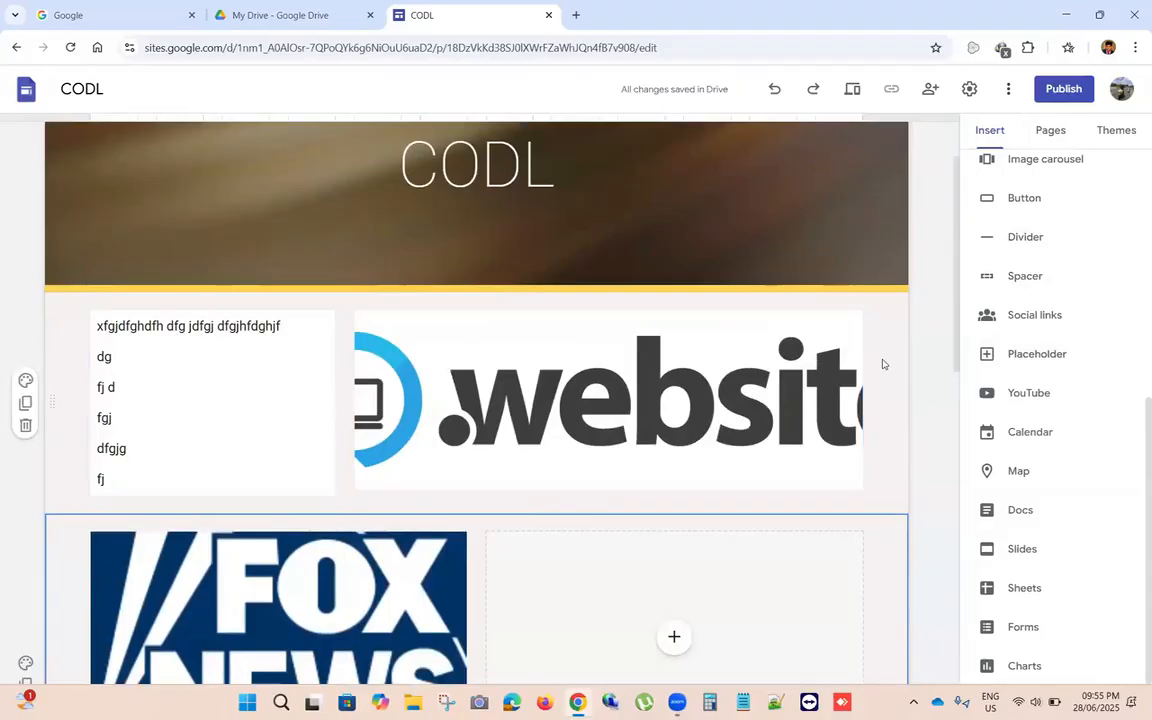
scroll(882, 390, down, 2)
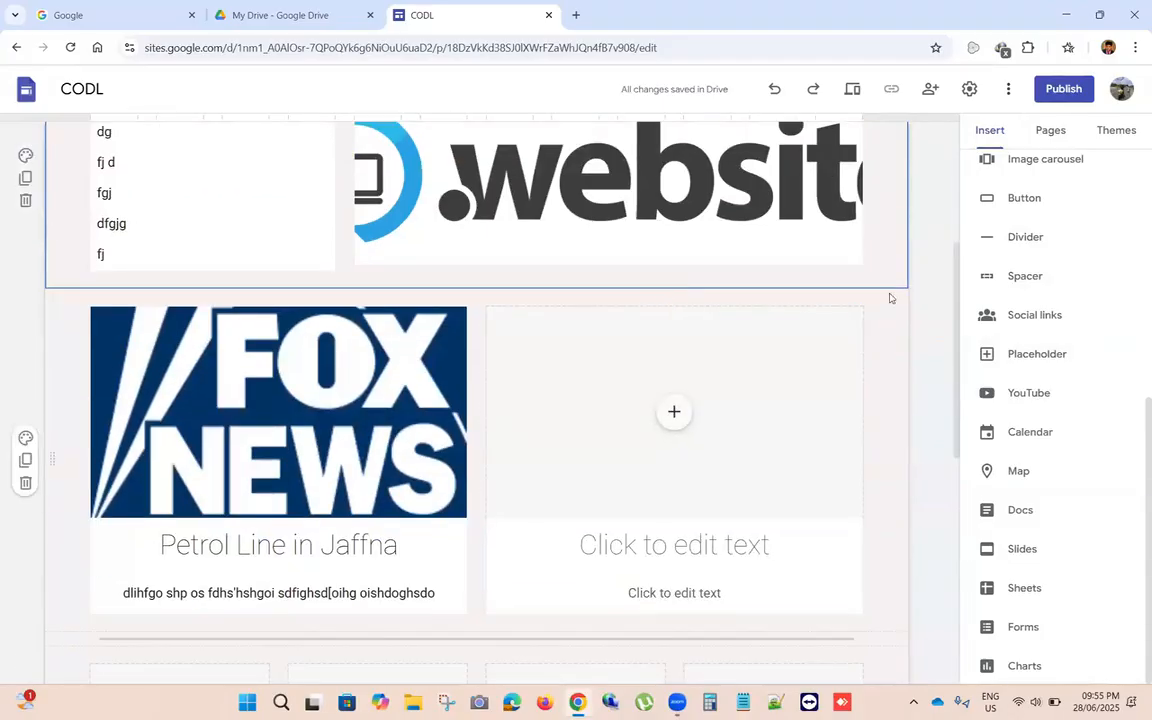
click(1037, 278)
scroll(877, 321, up, 2)
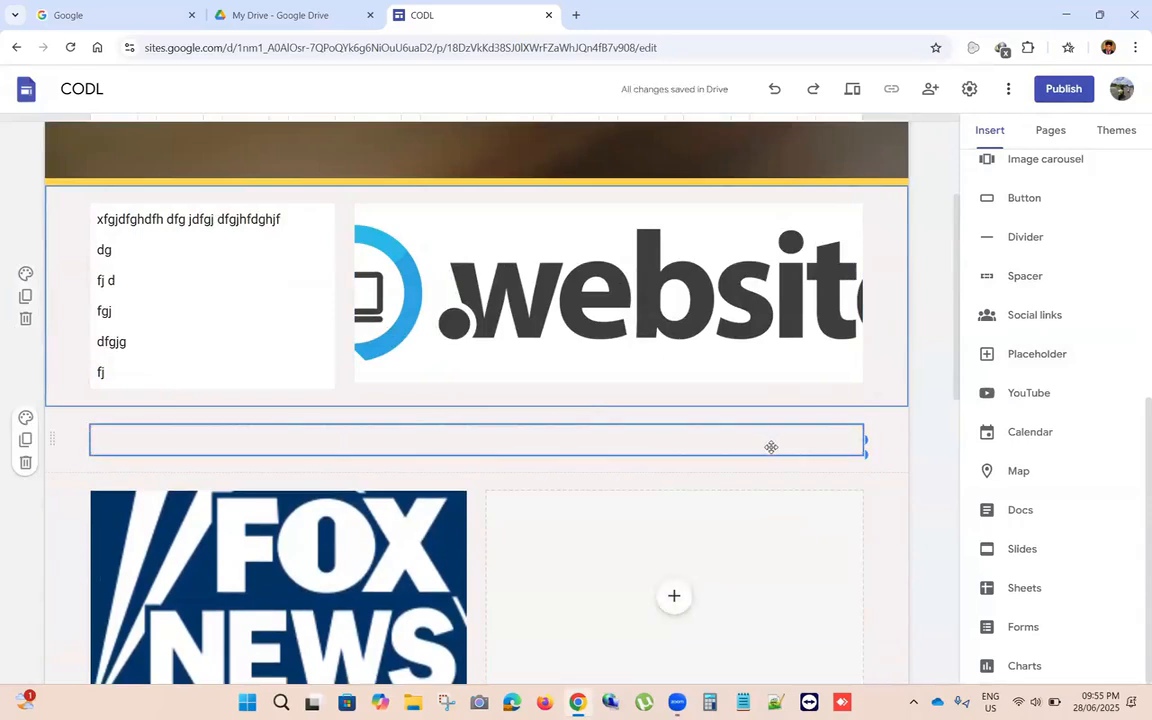
Step: Set the section color of the spacer above the Fox News block to the yellow Style 3
click(26, 421)
click(98, 455)
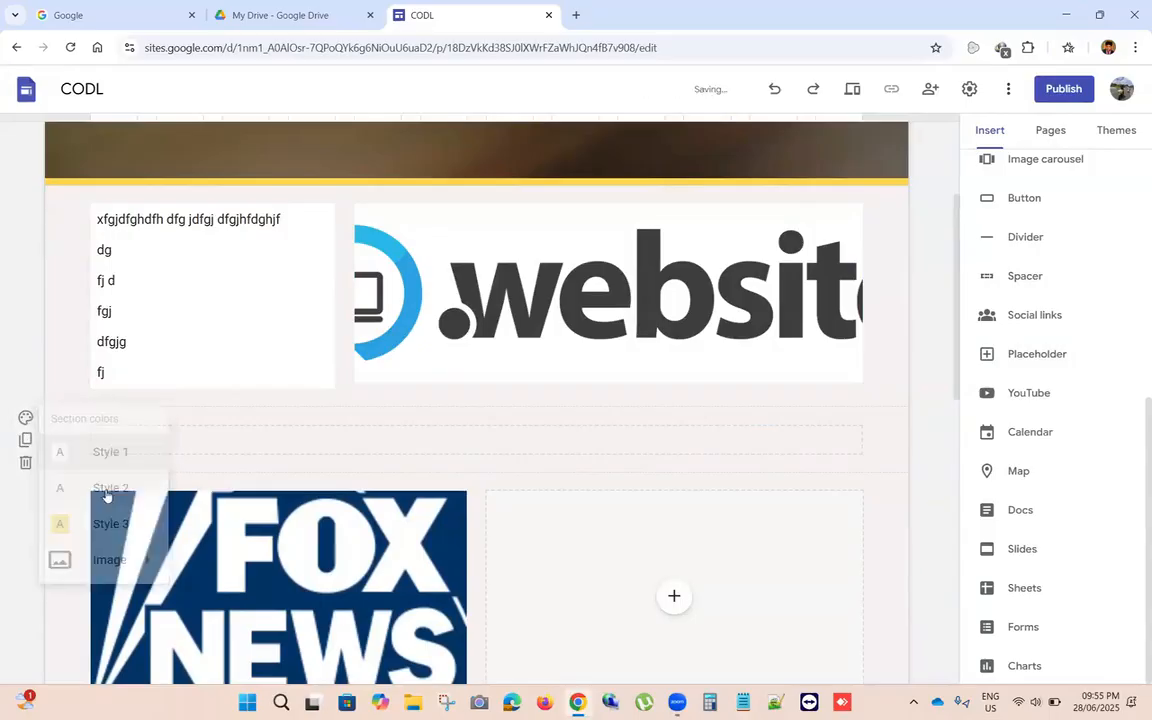
click(31, 412)
click(100, 450)
click(25, 418)
click(78, 451)
click(26, 418)
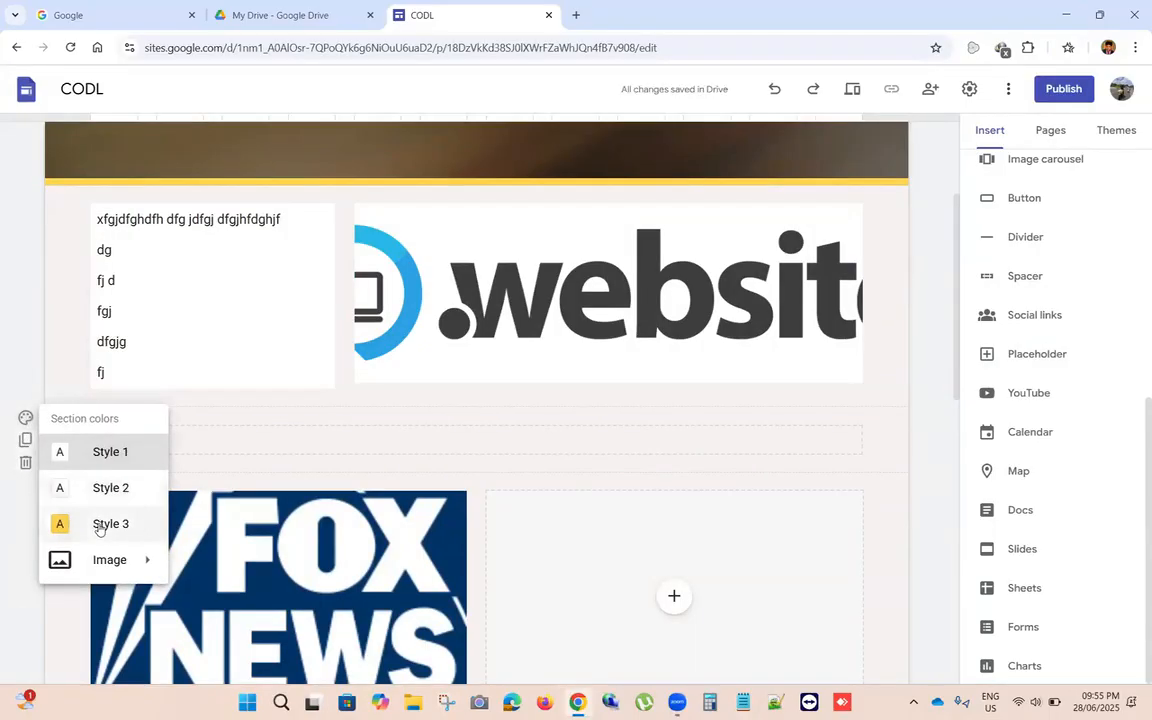
click(100, 523)
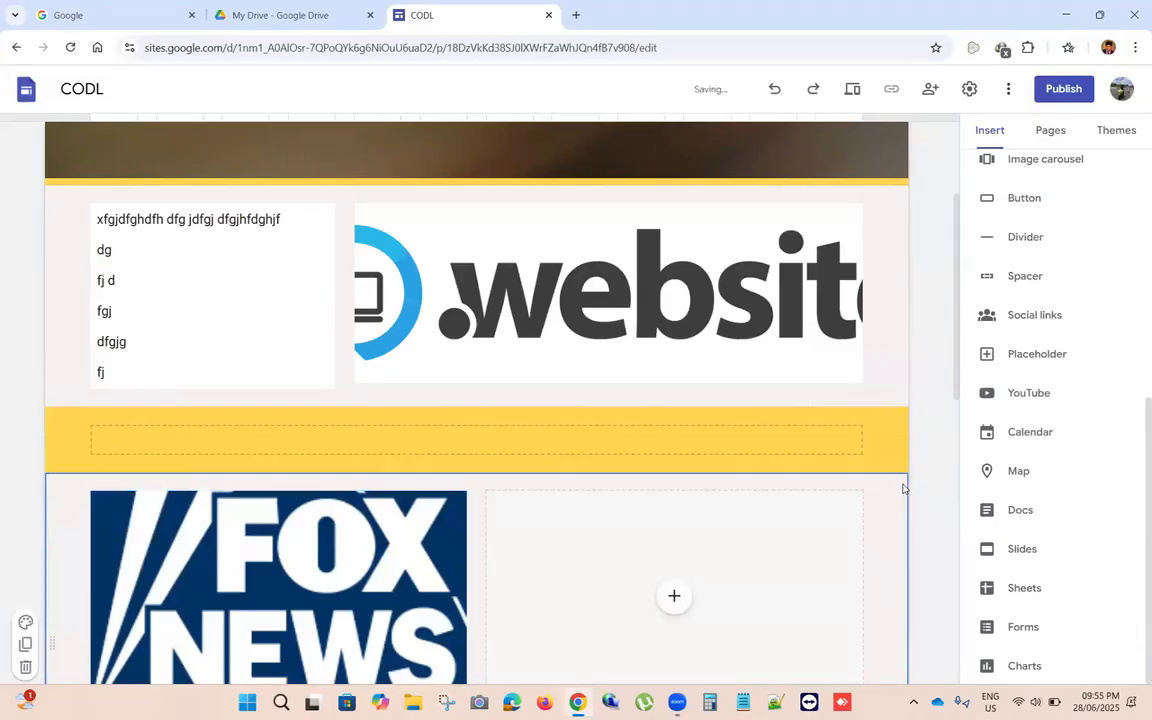
scroll(803, 422, down, 4)
scroll(802, 417, up, 5)
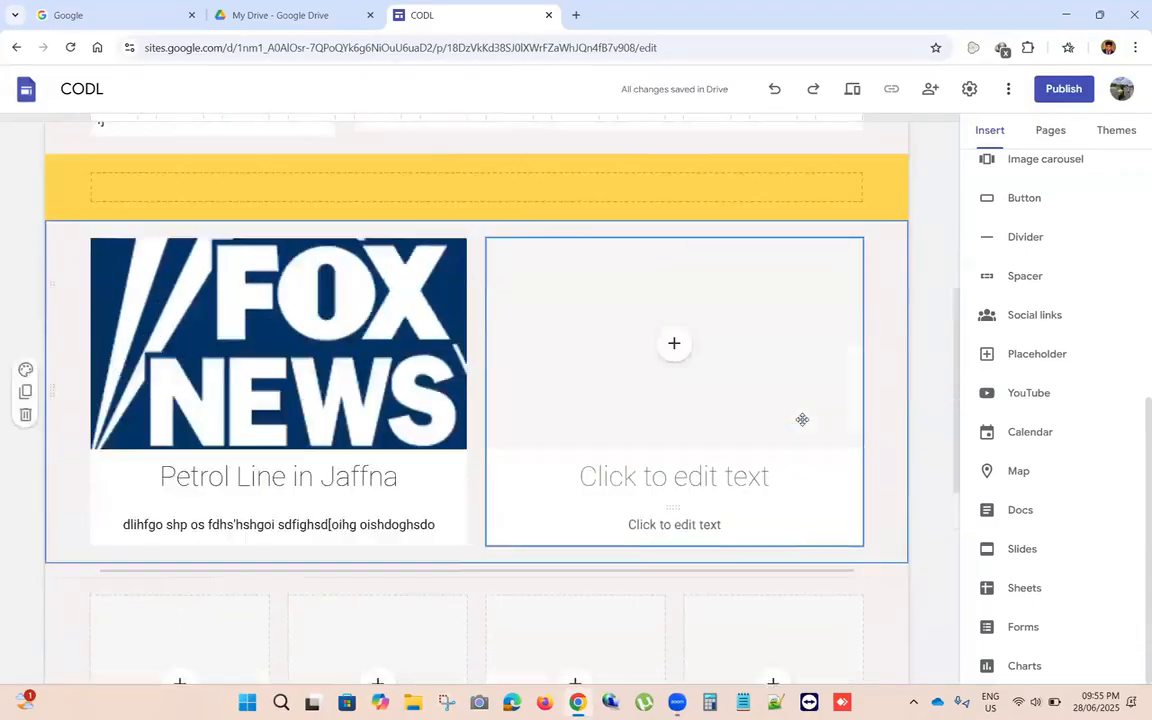
Step: Insert a button named Page 1 below the last divider on the home page and link it to the site's page 1
scroll(1023, 254, up, 1)
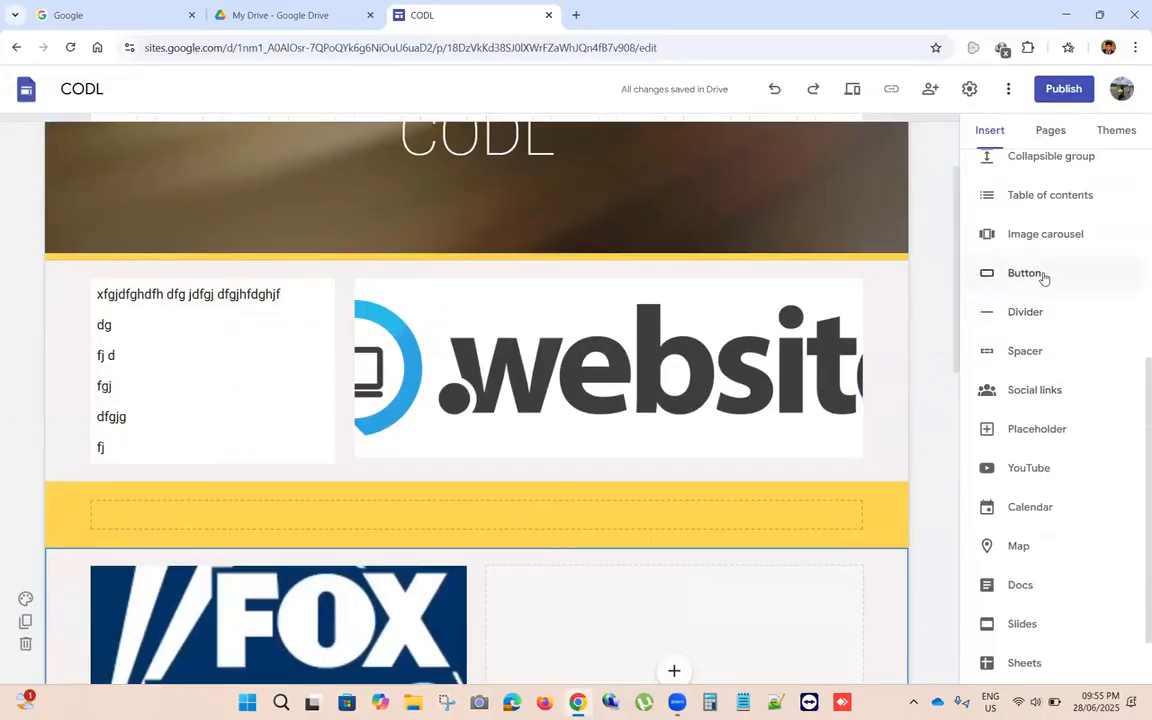
scroll(871, 371, down, 6)
scroll(871, 371, down, 2)
click(455, 410)
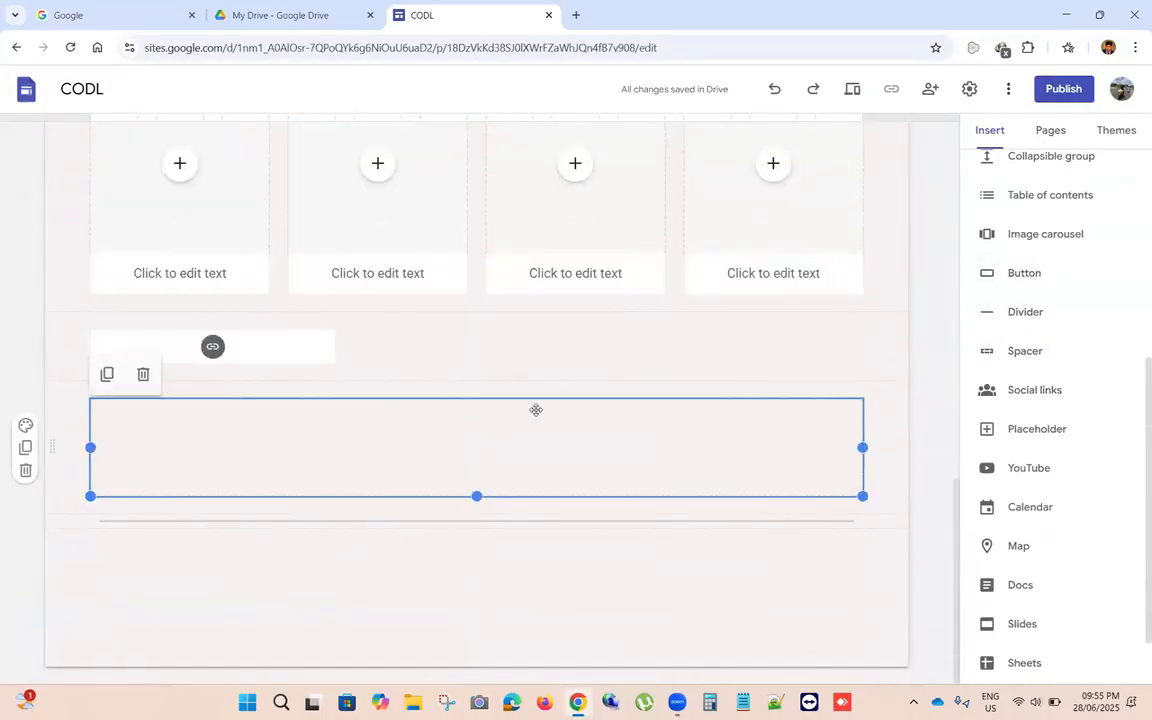
click(478, 568)
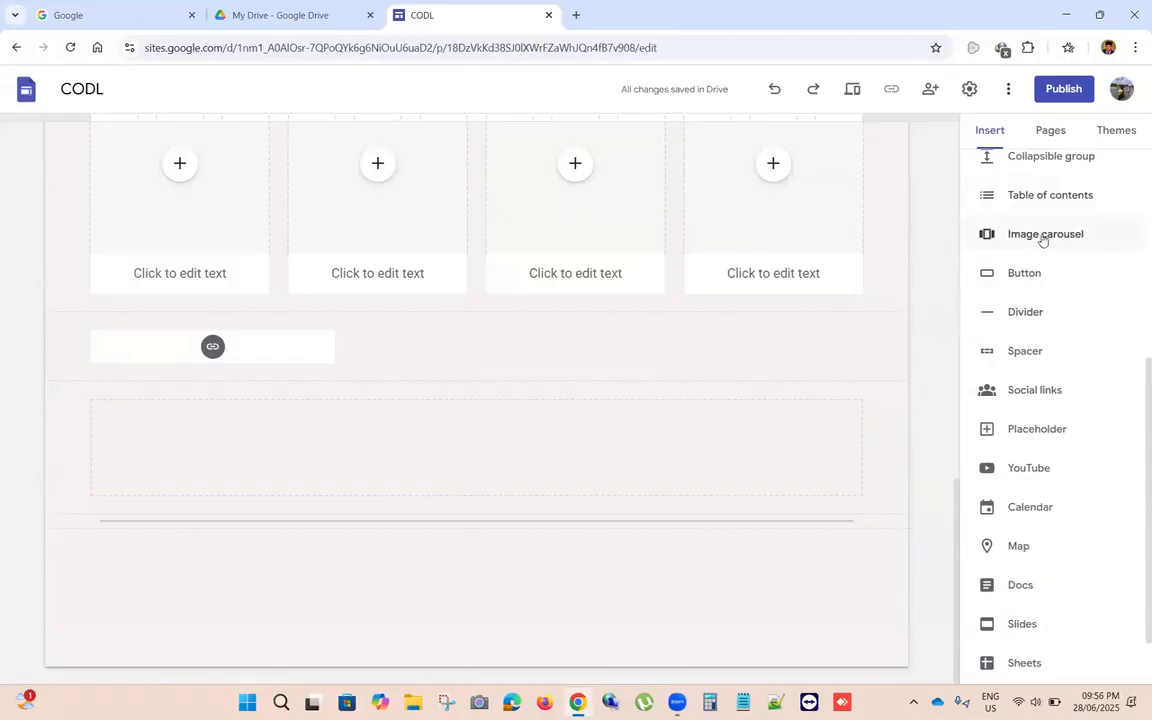
click(1001, 276)
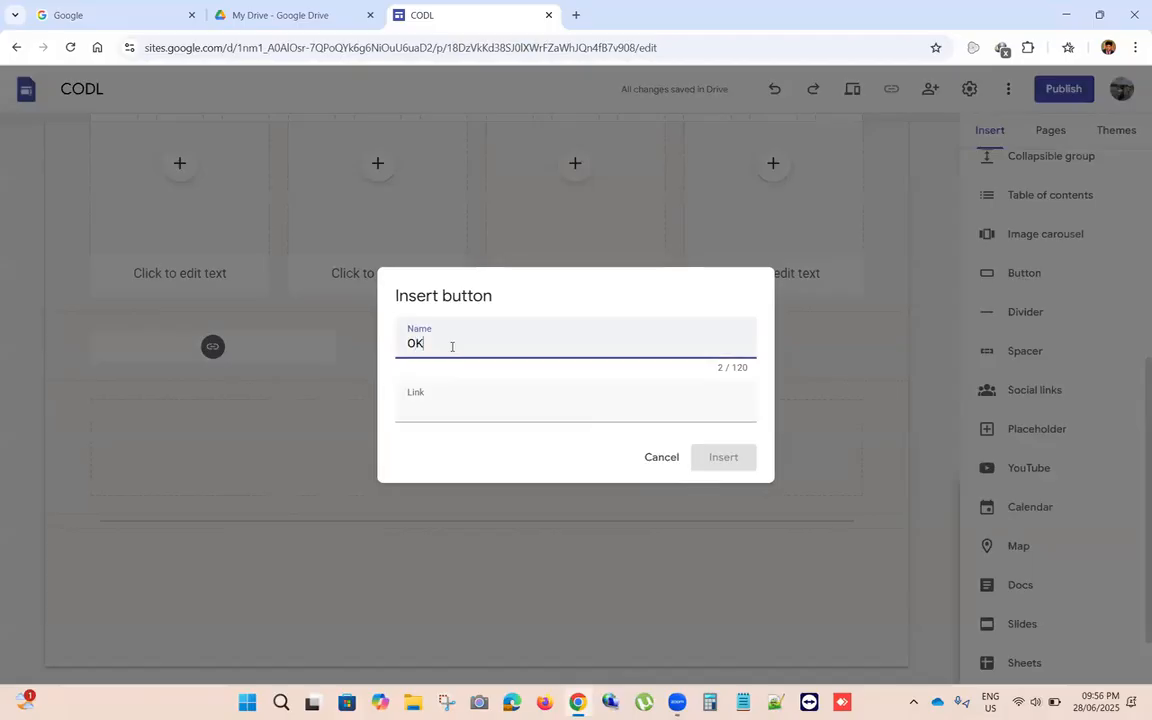
click(420, 414)
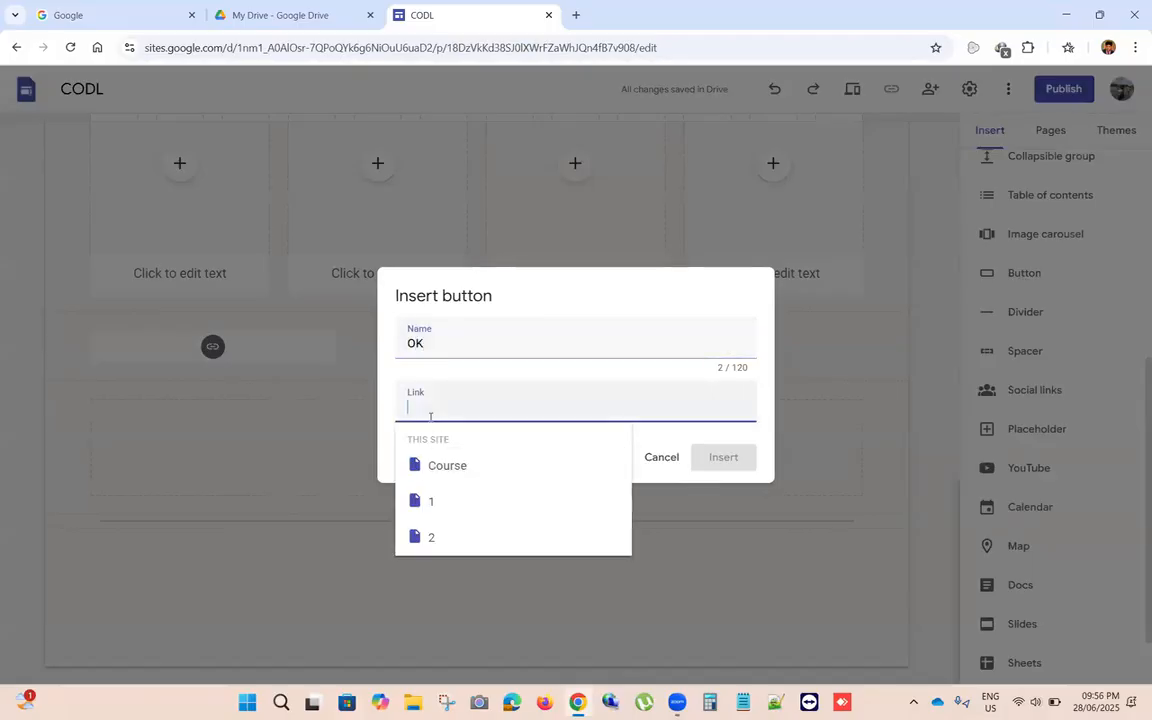
click(449, 500)
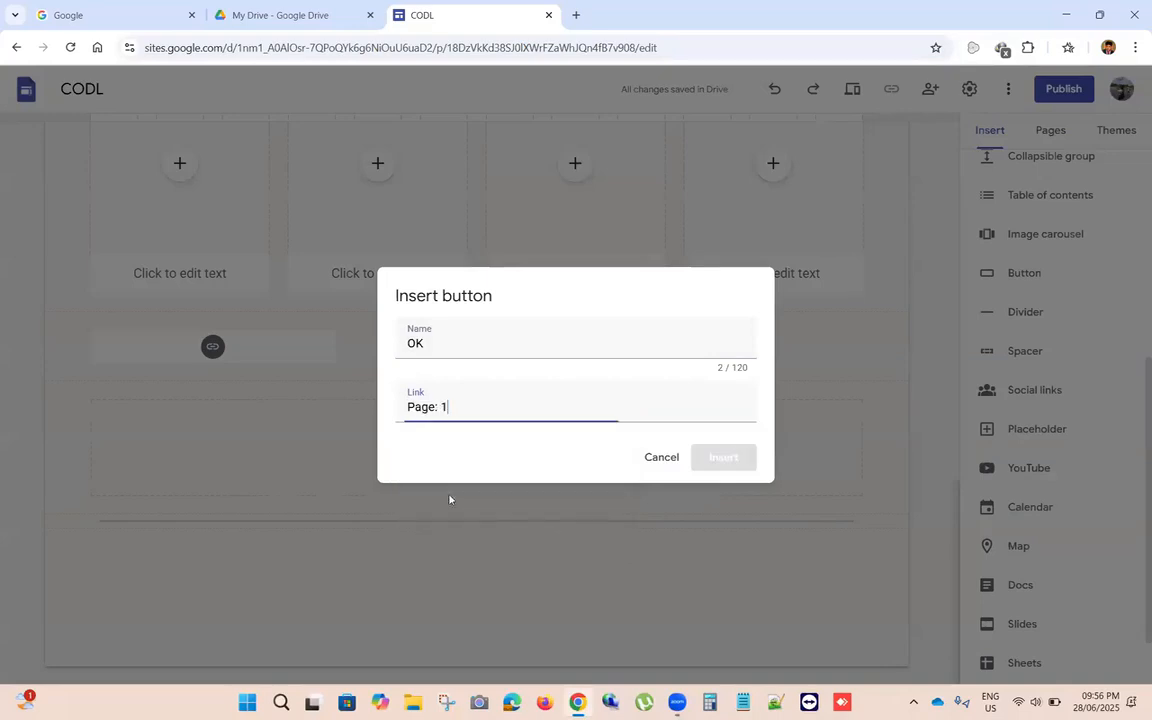
drag(489, 339, 337, 342)
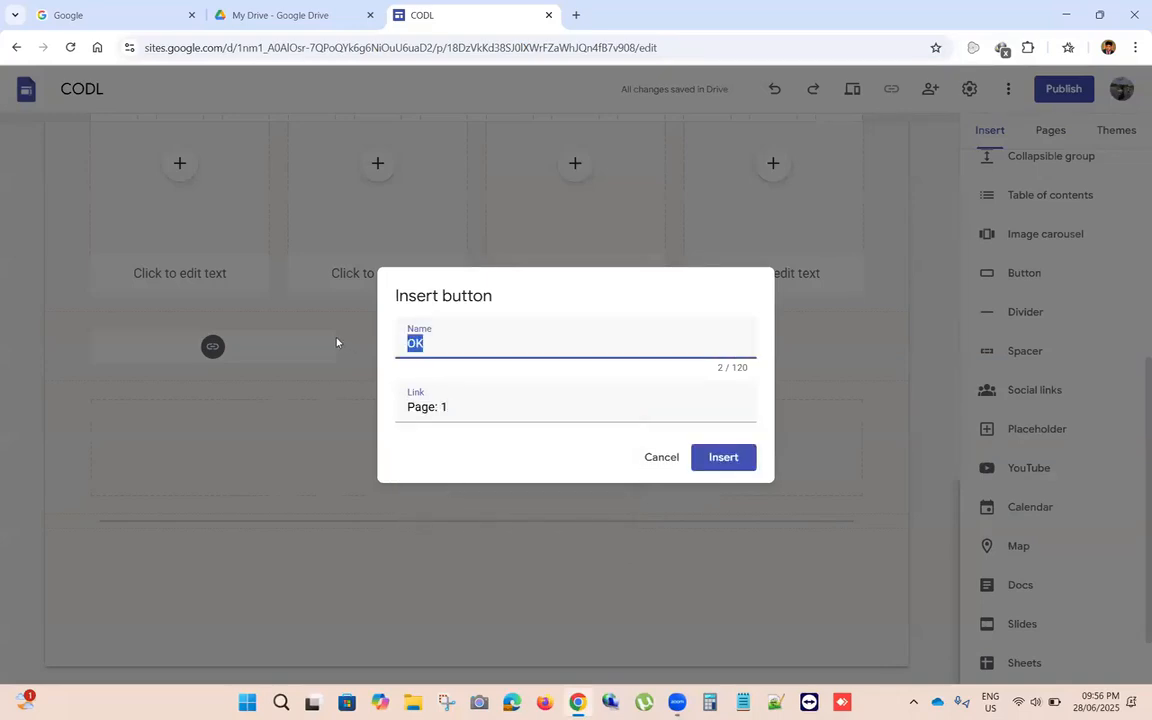
text(Page 1)
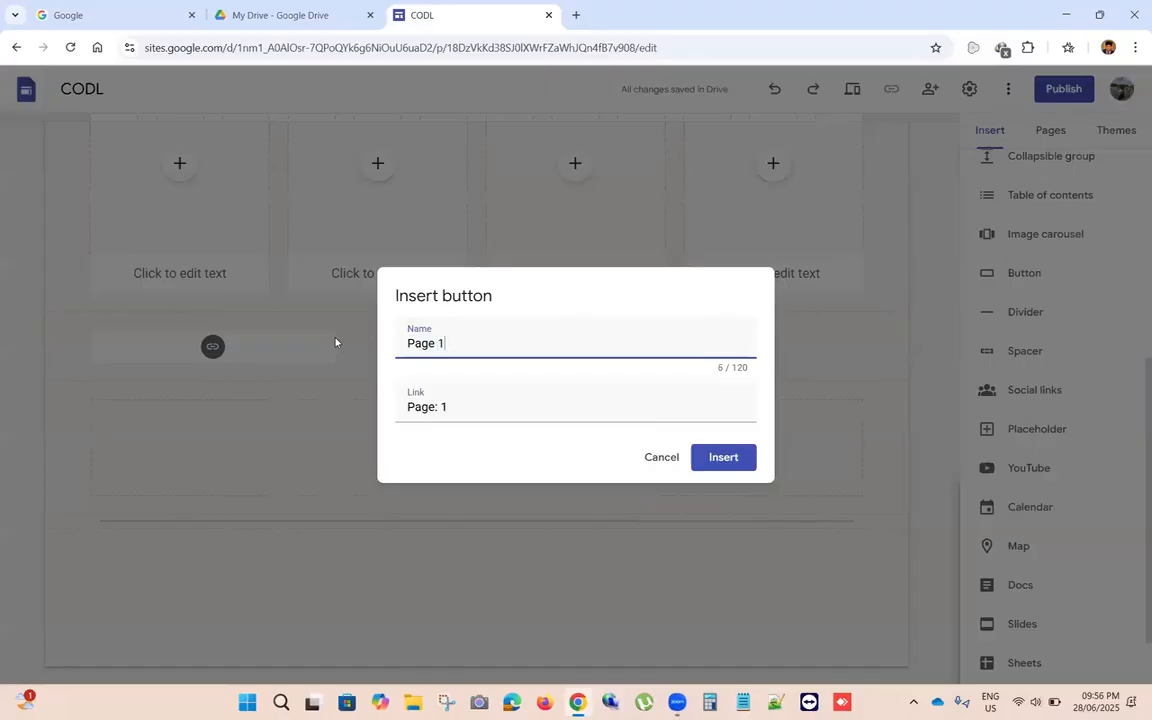
click(712, 467)
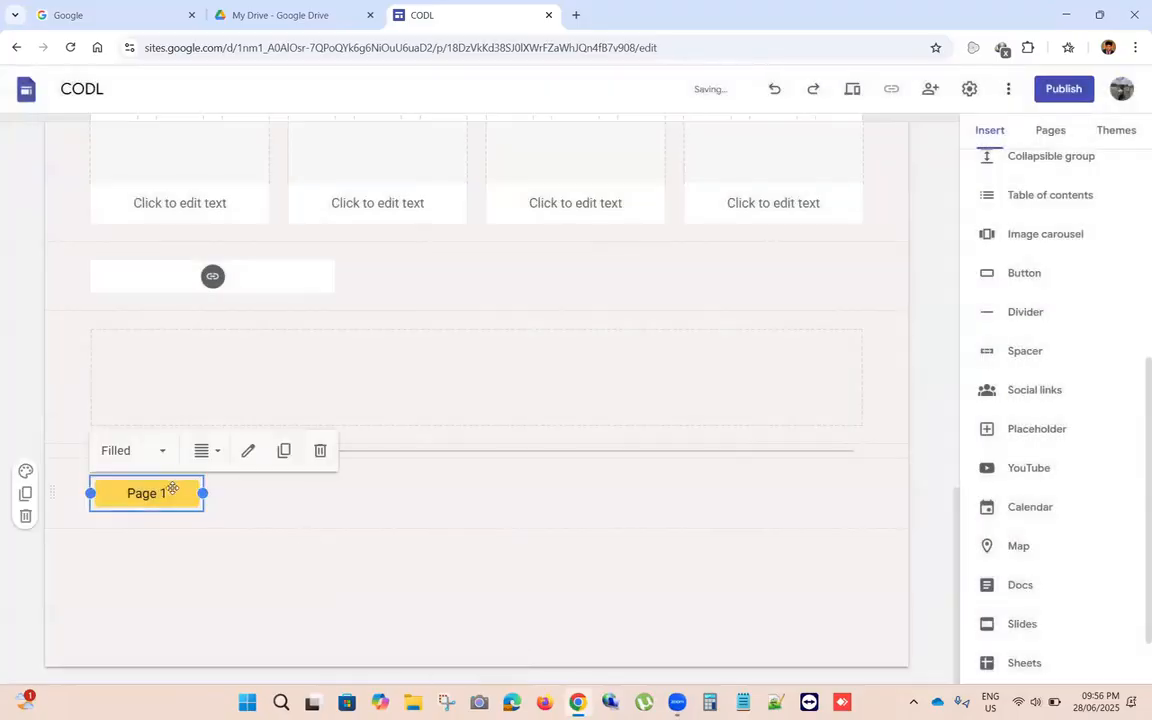
Step: Open subpage 1, preview the site from there and look through the Home page
click(1036, 140)
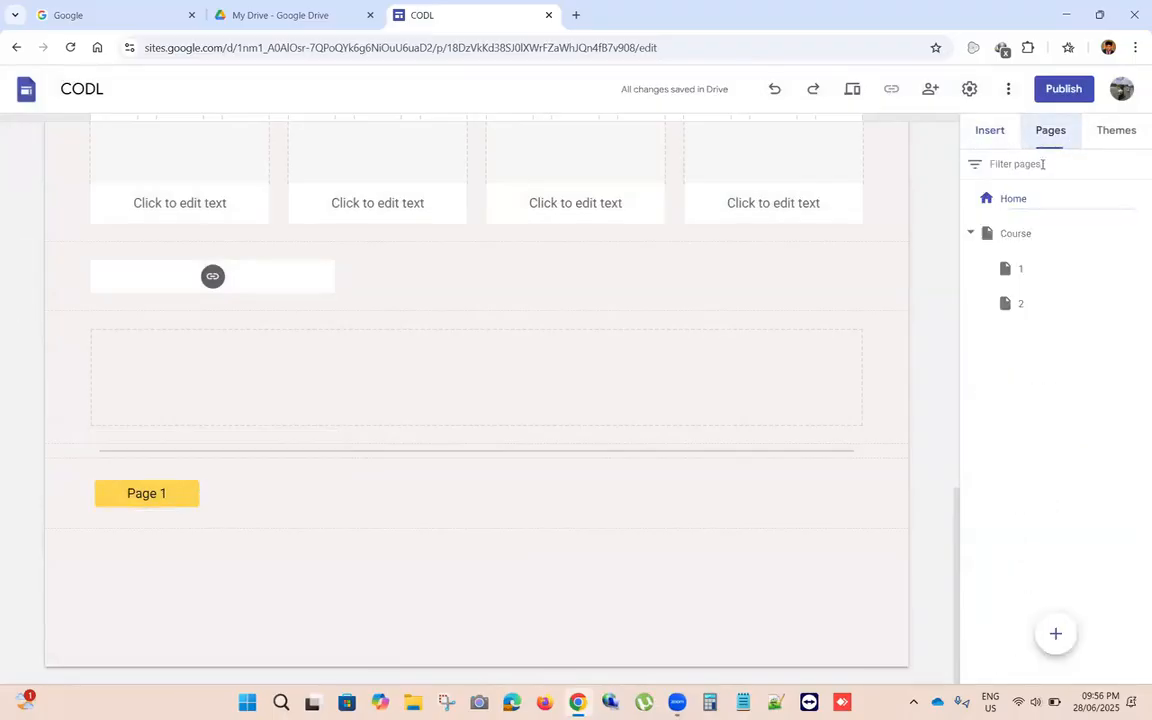
click(1020, 268)
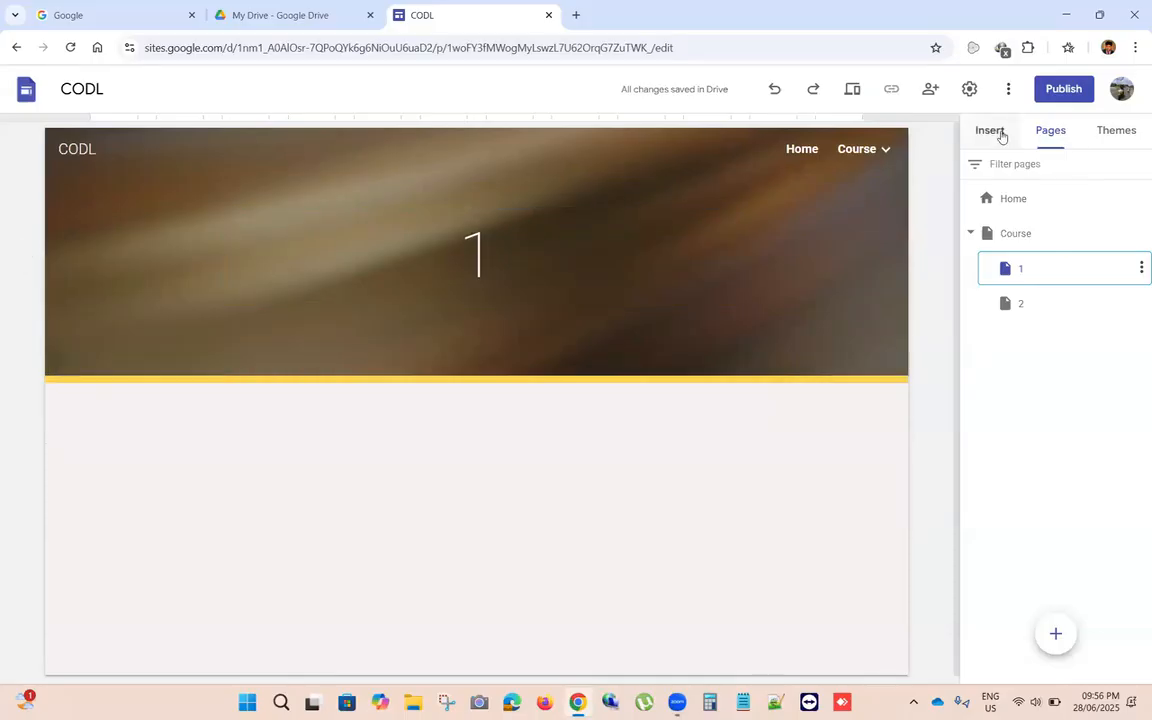
click(852, 92)
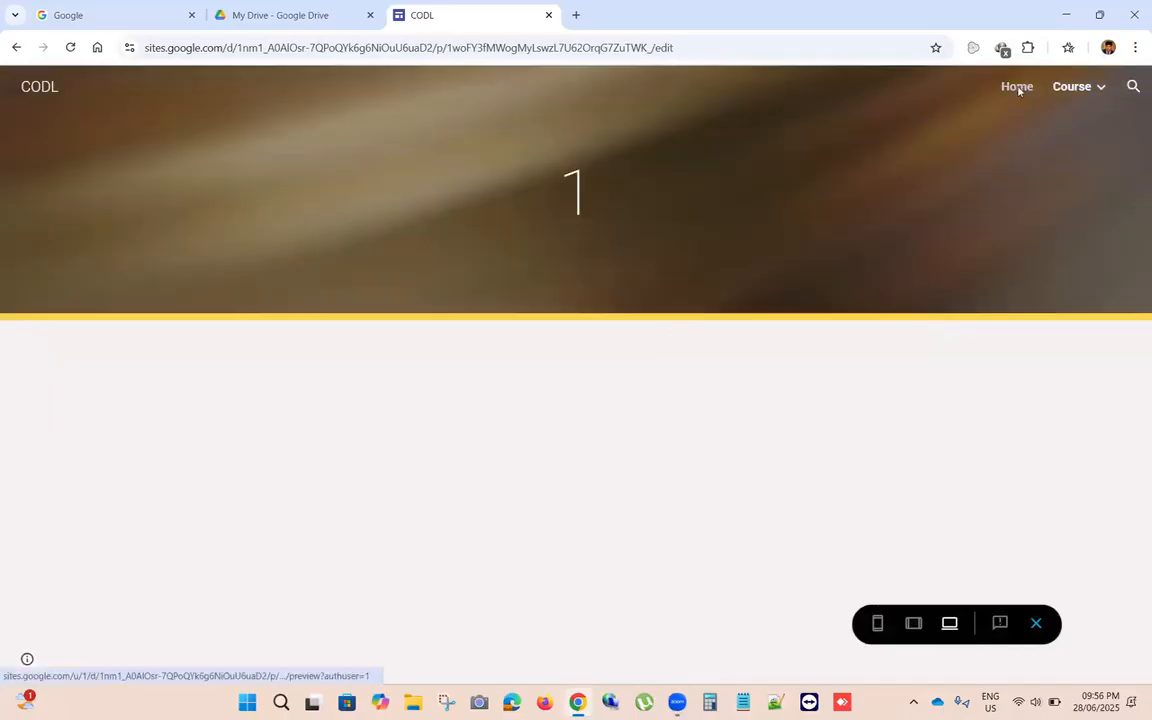
click(1018, 90)
scroll(550, 278, down, 2)
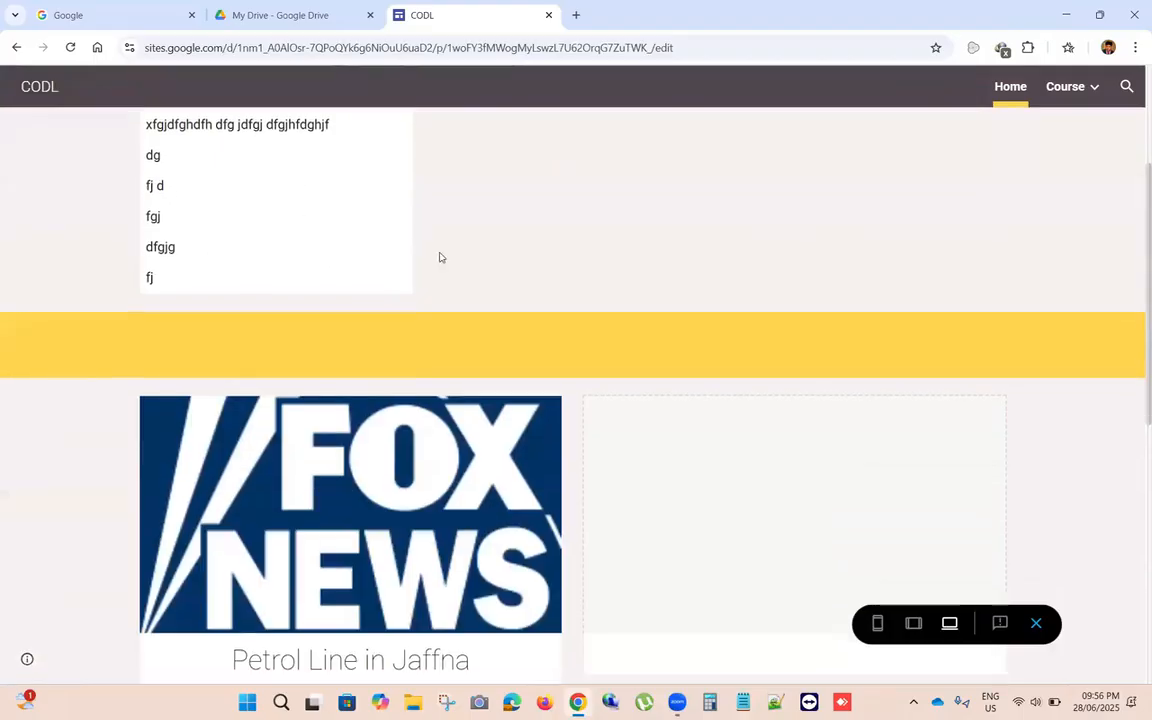
scroll(440, 255, up, 2)
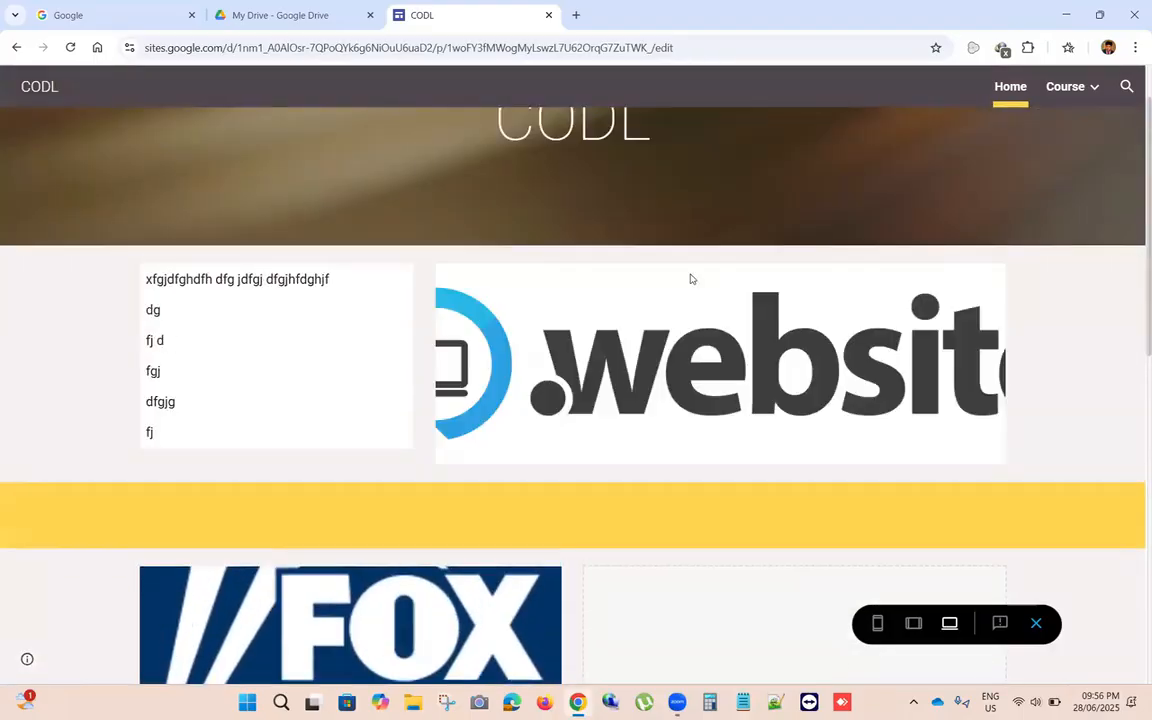
scroll(798, 404, down, 3)
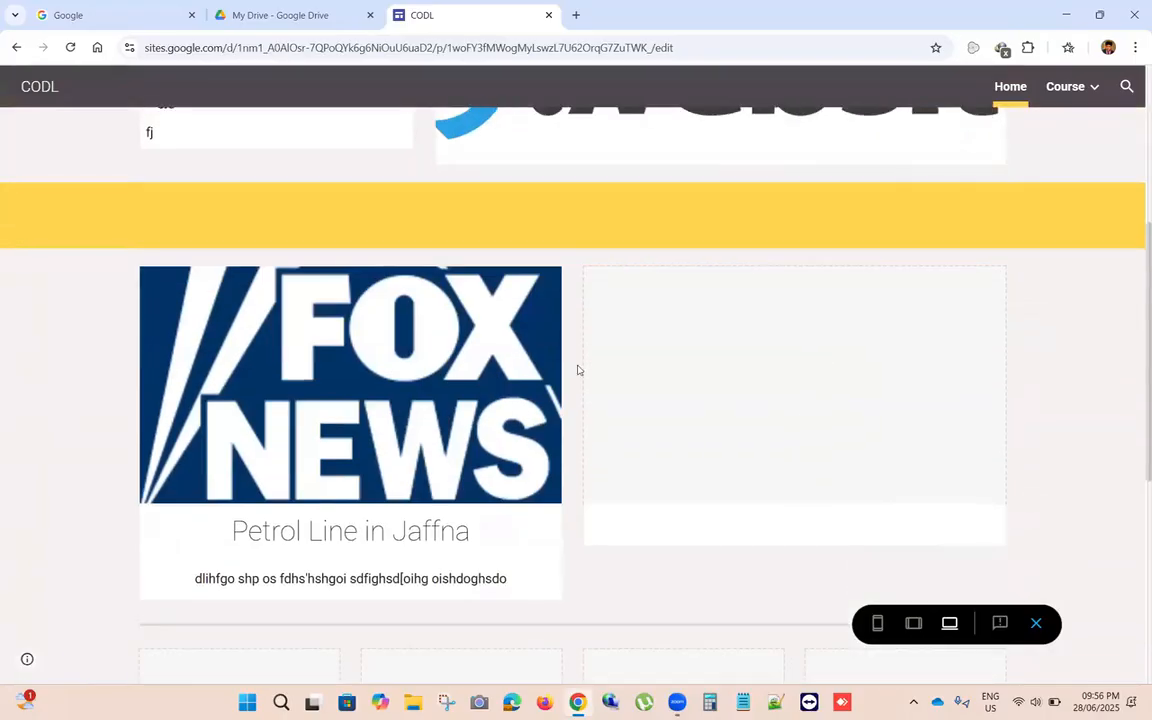
scroll(590, 366, down, 4)
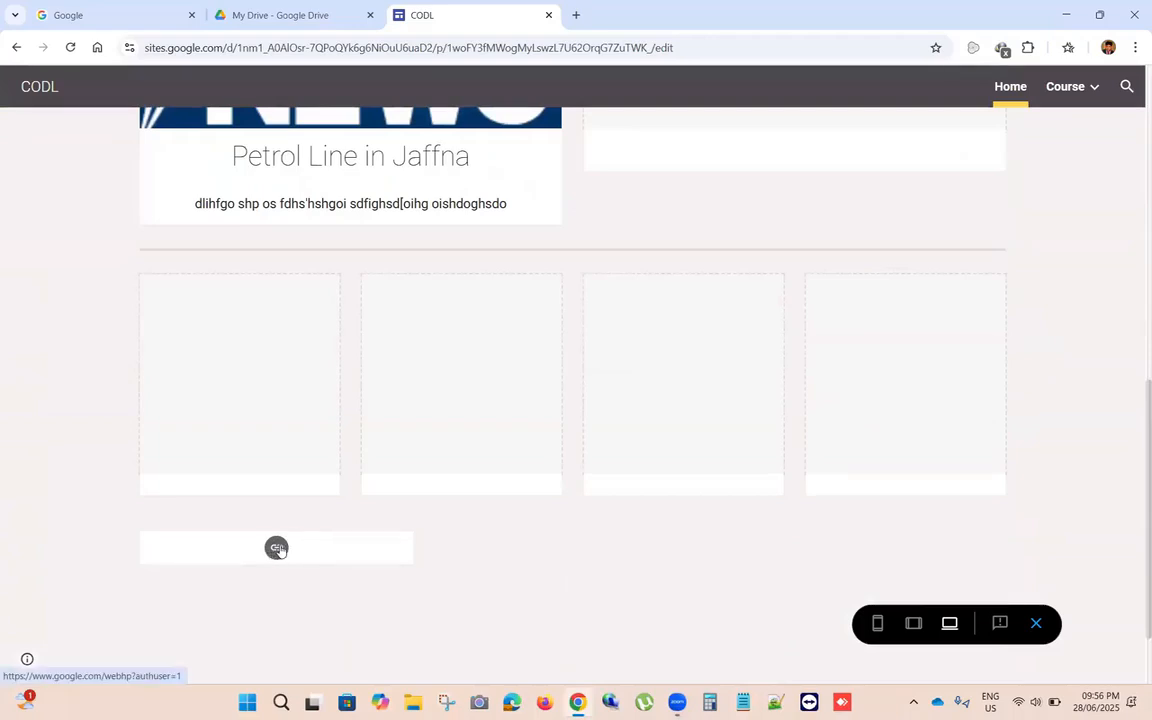
Step: Test the social link and the Page 1 button in the site preview
click(277, 548)
click(287, 48)
click(727, 15)
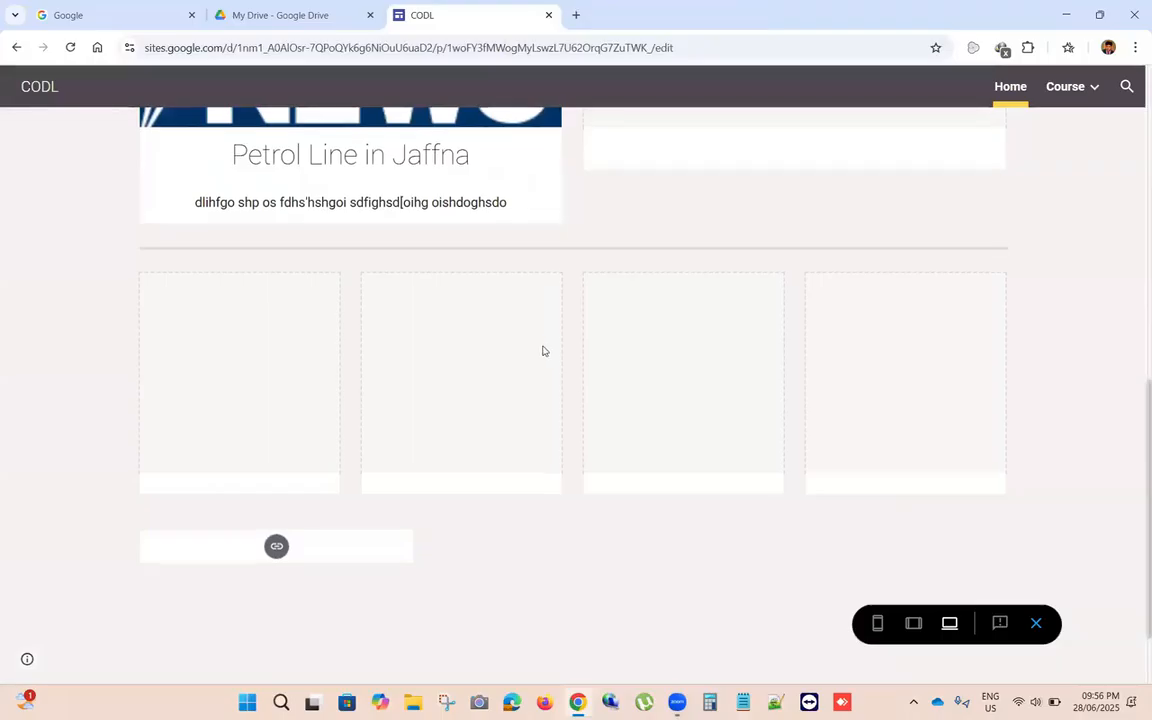
scroll(543, 351, down, 2)
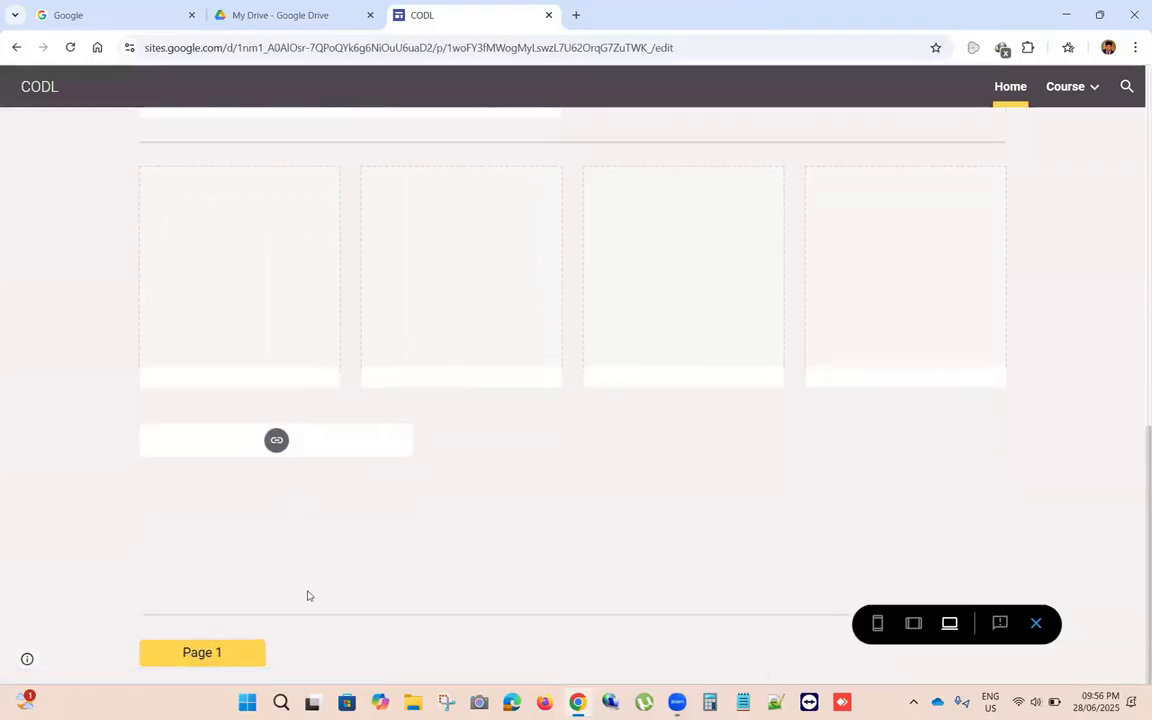
click(232, 659)
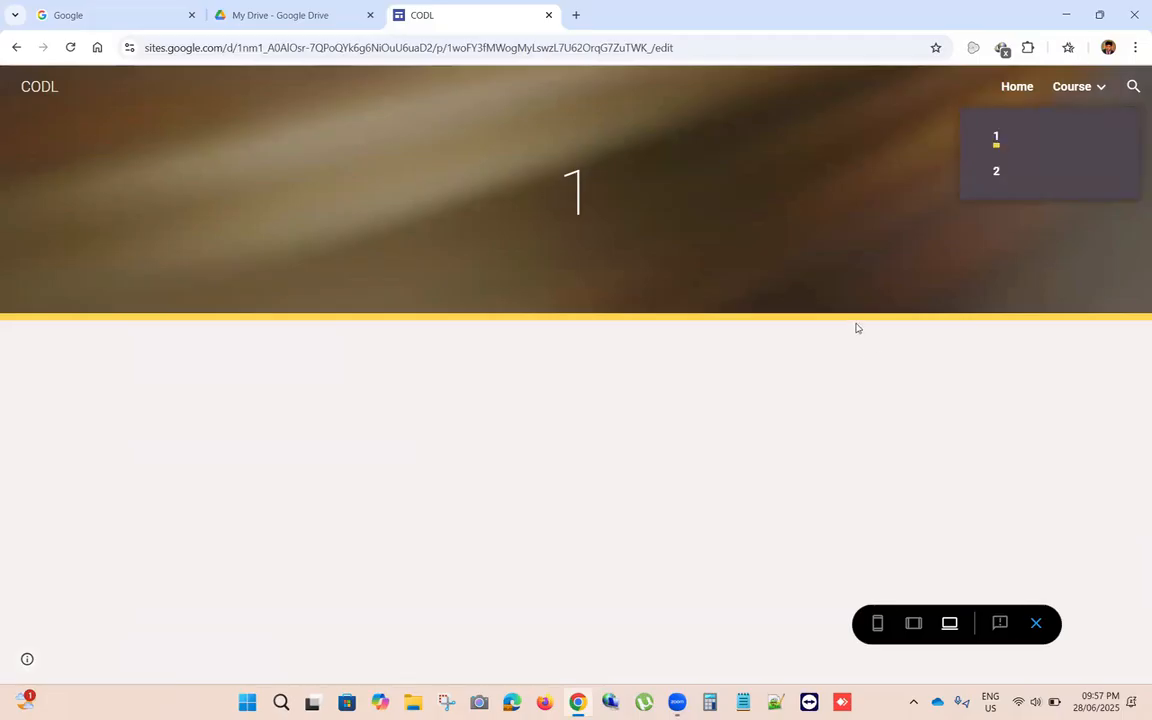
Step: View the Course page in the preview and return to the editor
mouse_move(1085, 86)
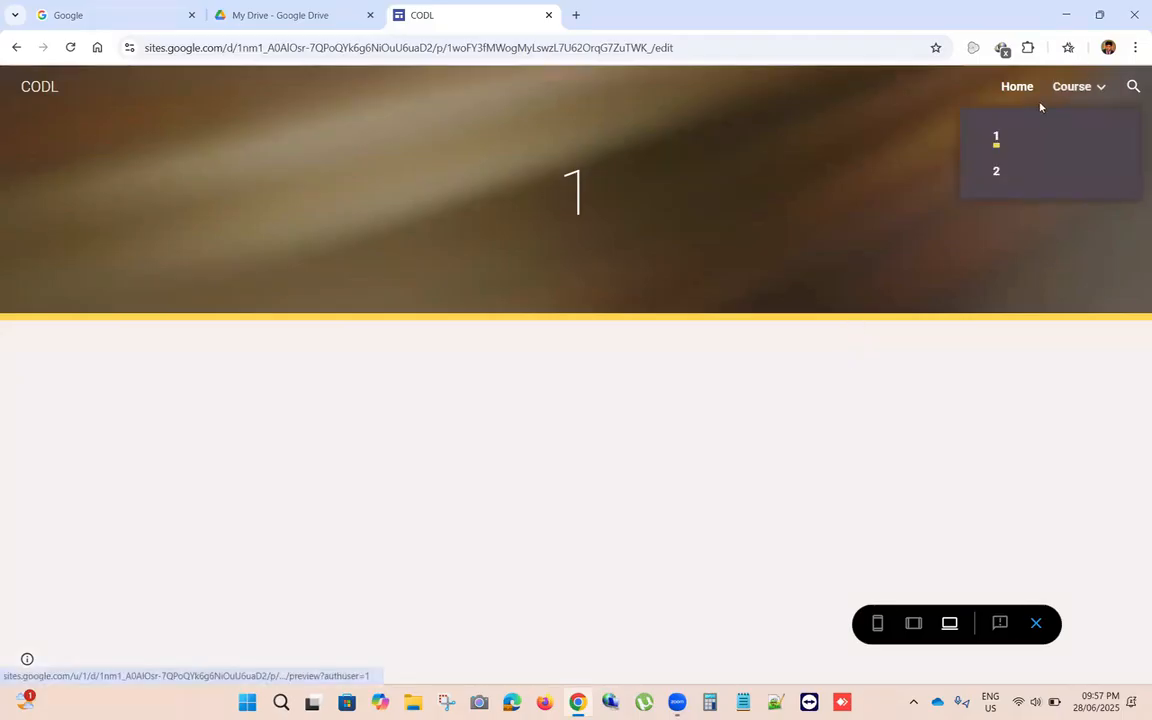
click(1082, 88)
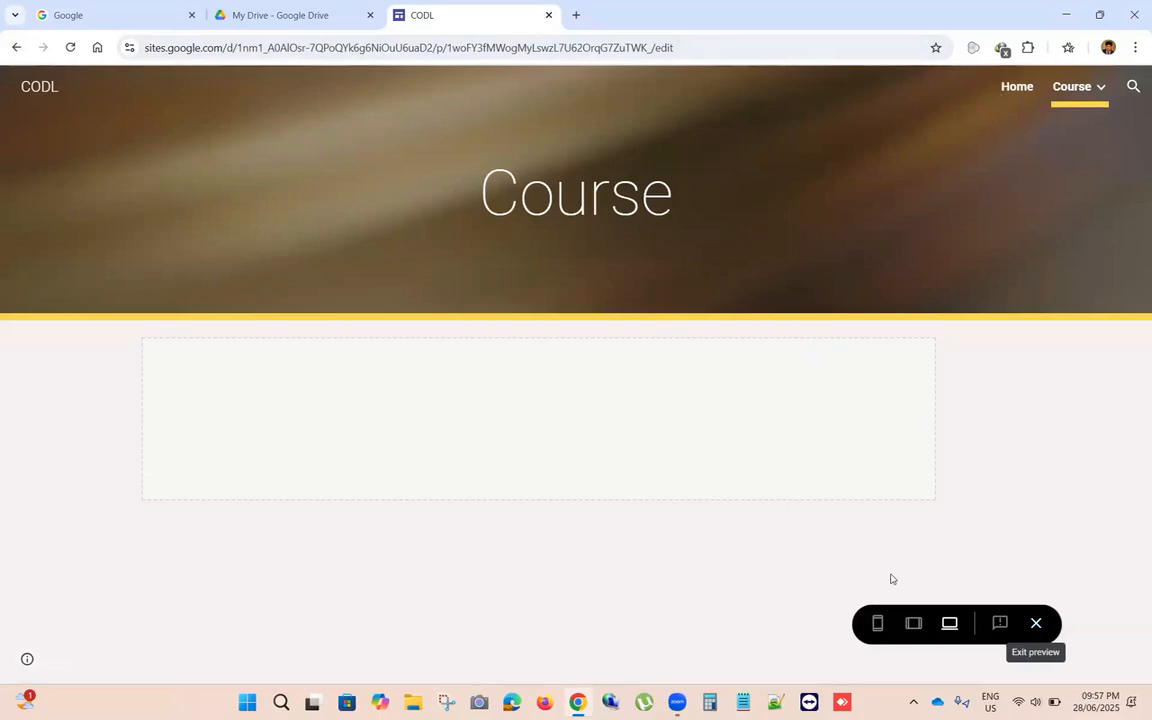
click(1036, 623)
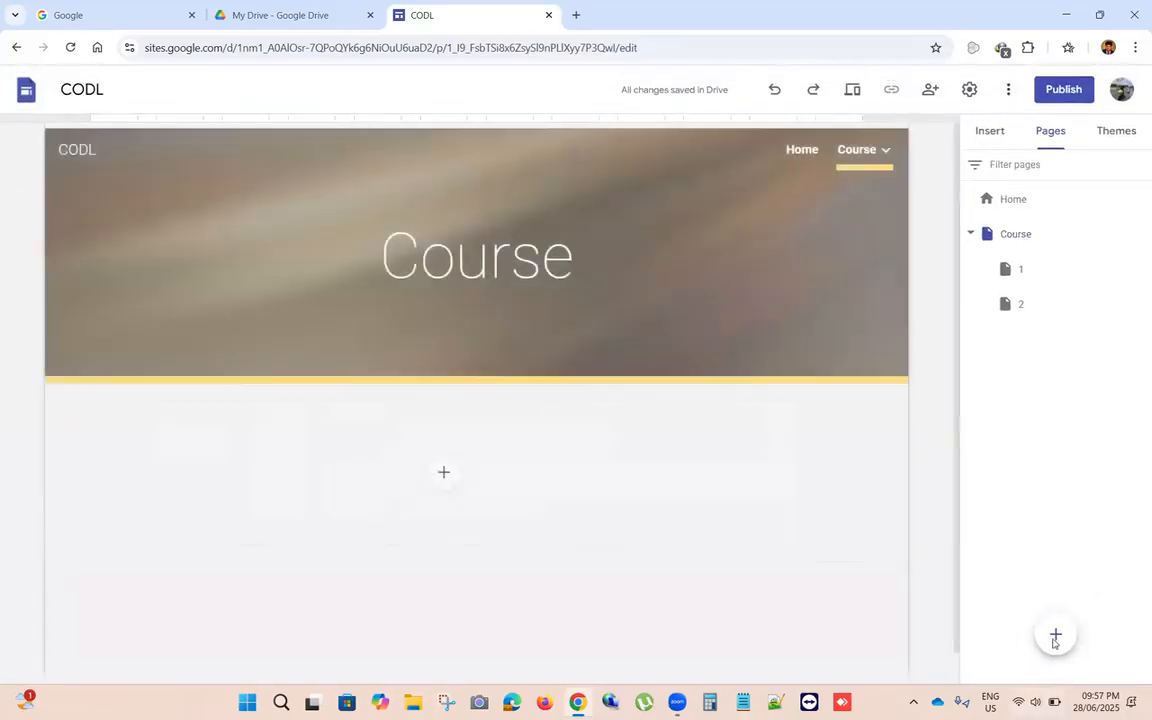
Step: Duplicate the Home page under the name Copy of Home and move the copy under Course as its first subpage
click(1016, 268)
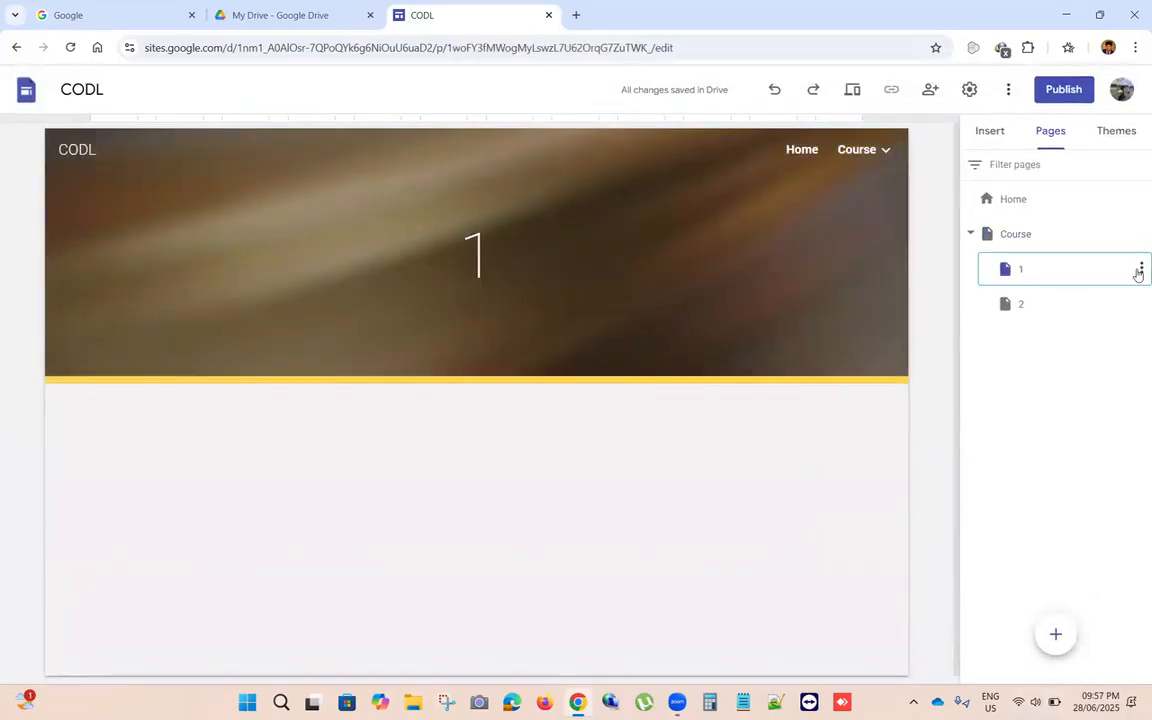
click(1116, 198)
click(1139, 197)
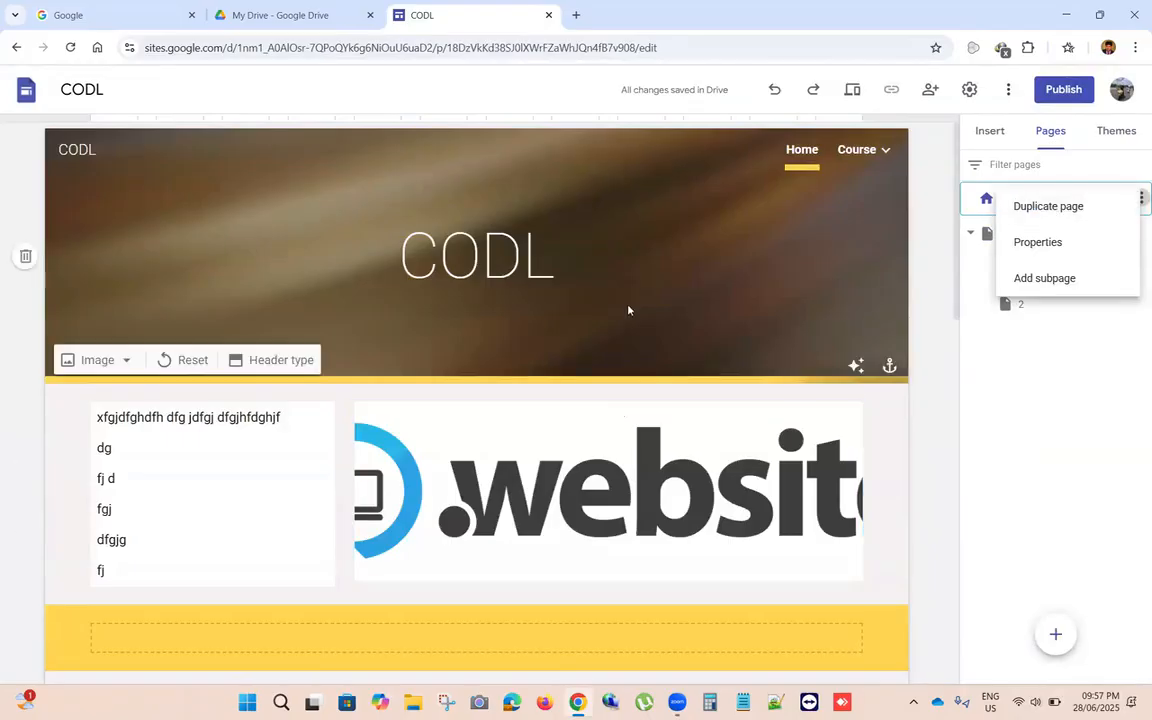
click(1070, 206)
drag(843, 273, 669, 279)
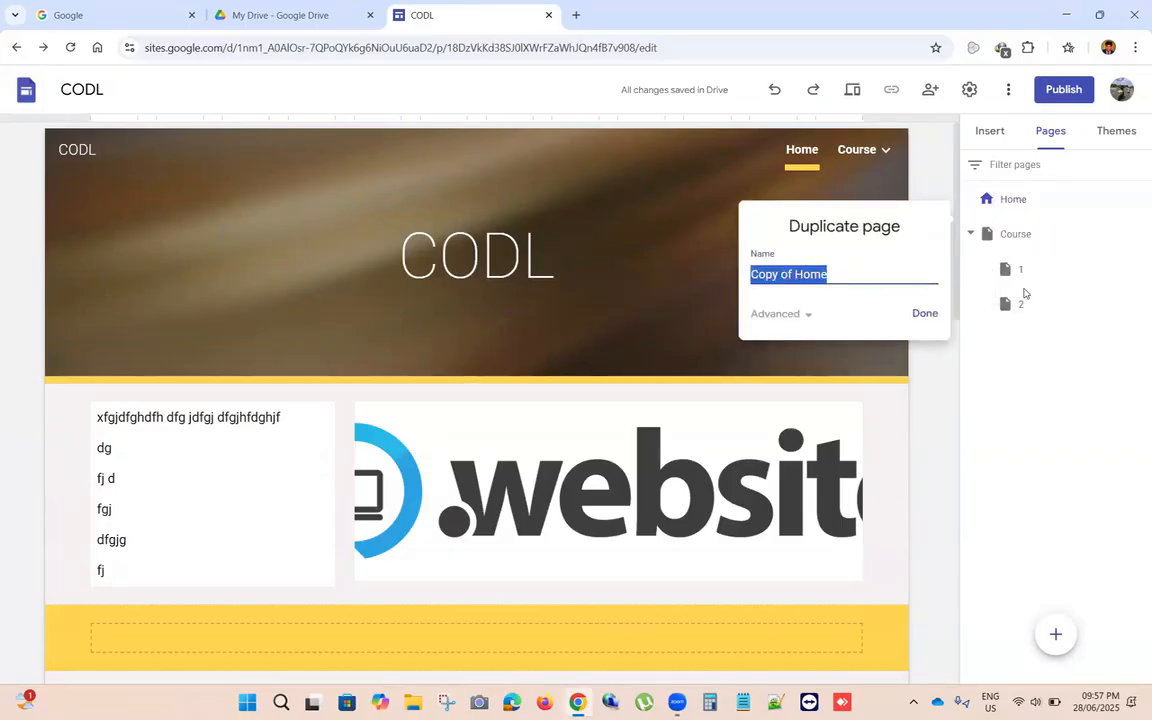
click(922, 315)
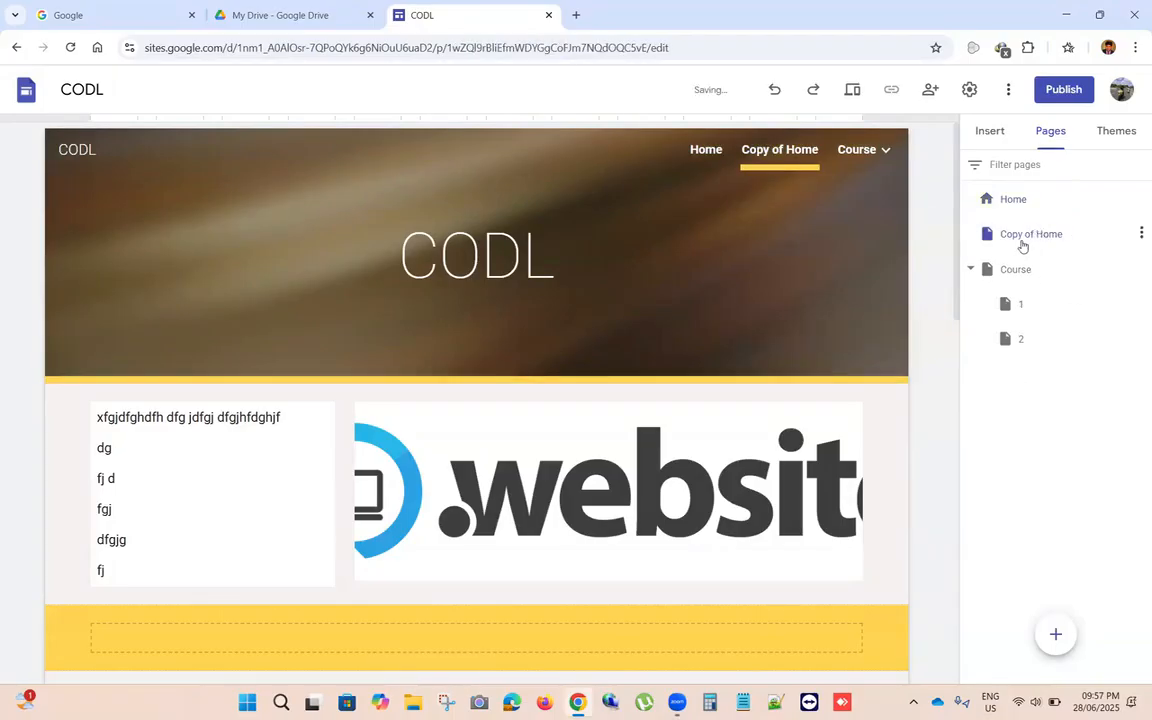
drag(1025, 243, 1009, 278)
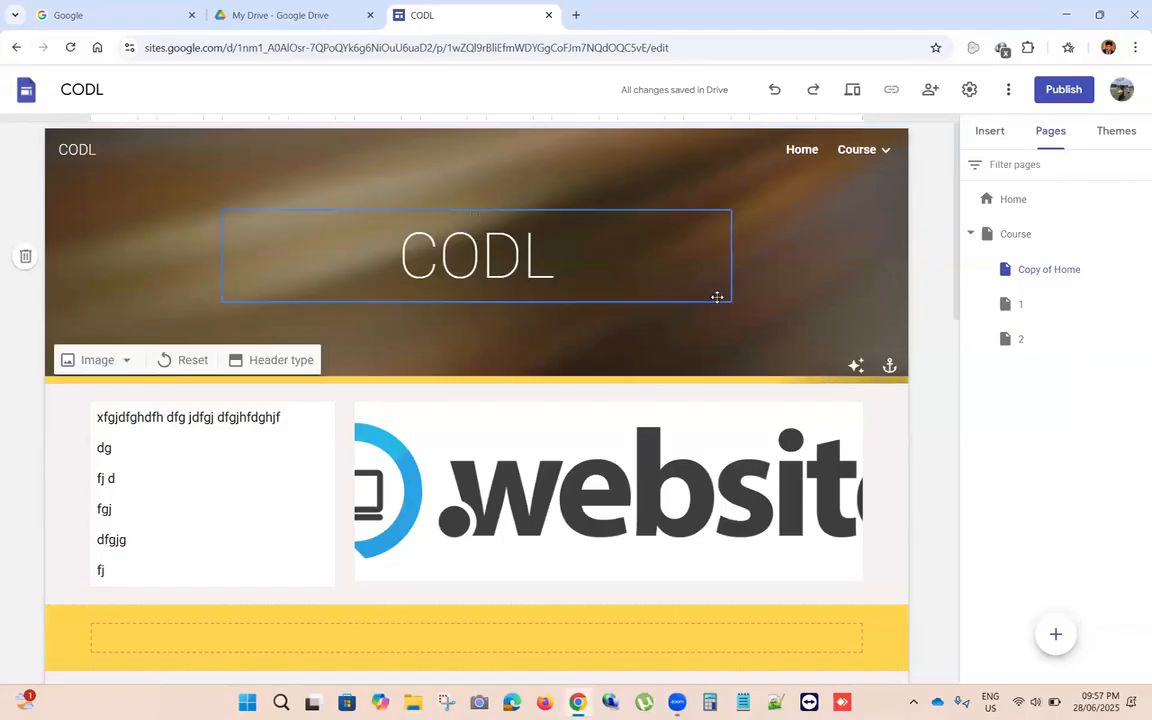
Step: Start an image carousel on the Copy of Home page and try to upload an image from the computer
click(987, 133)
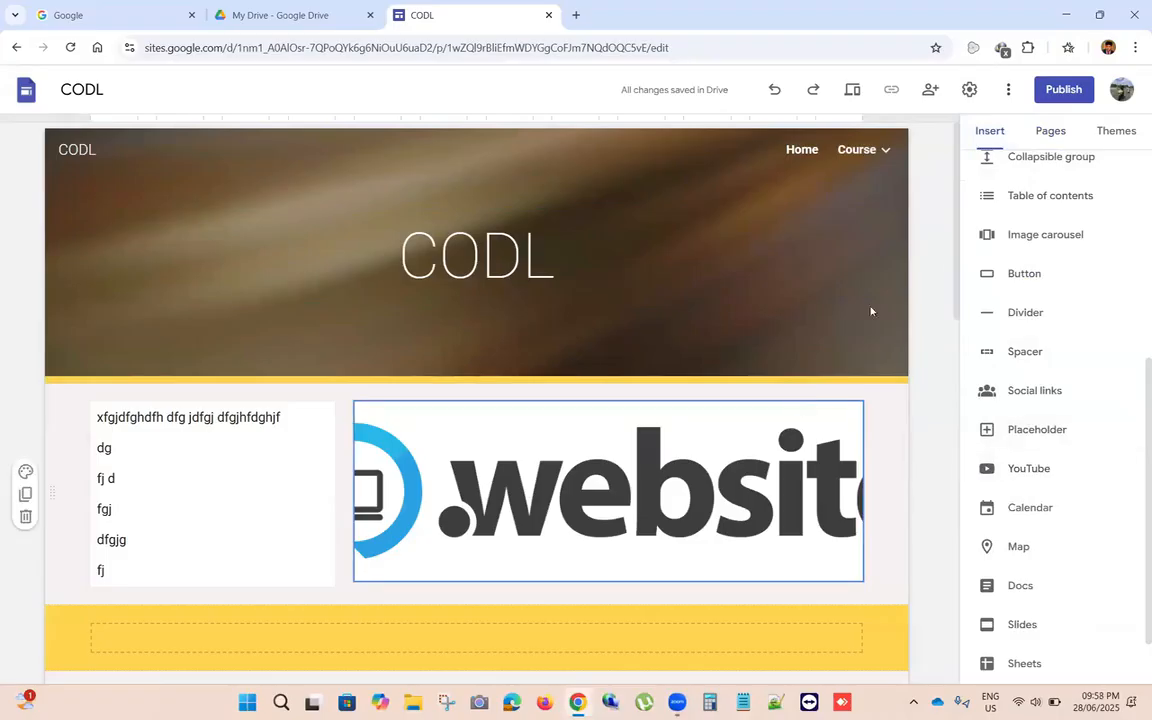
click(1032, 240)
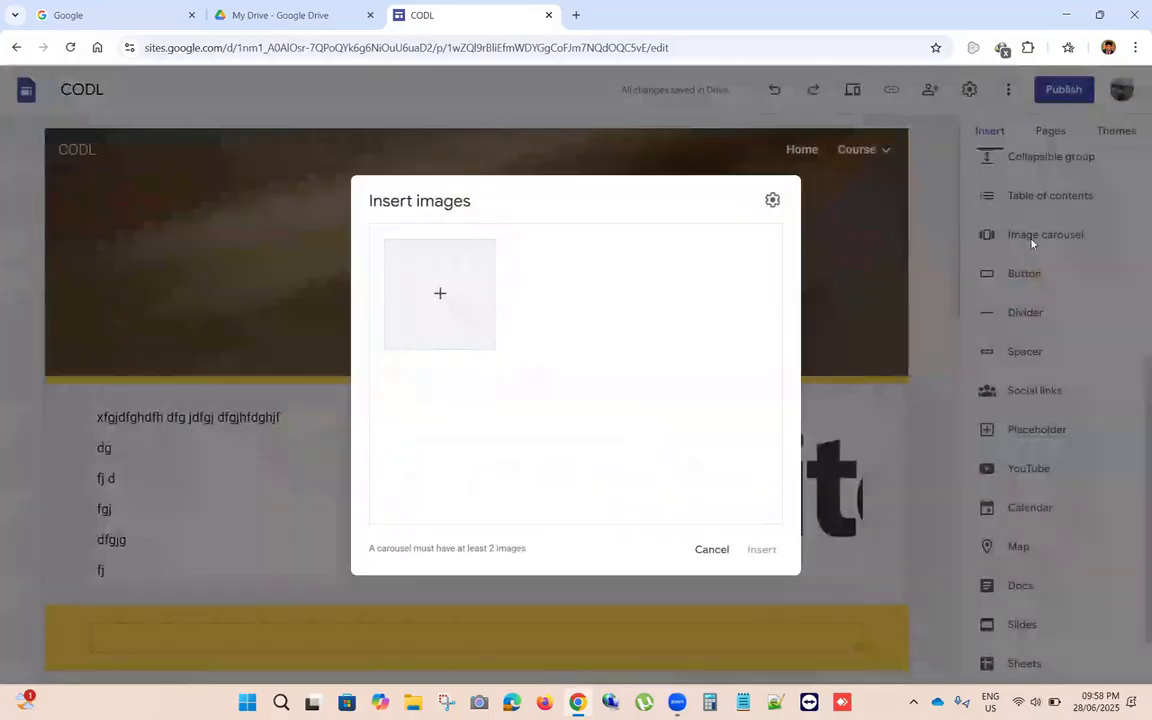
click(440, 293)
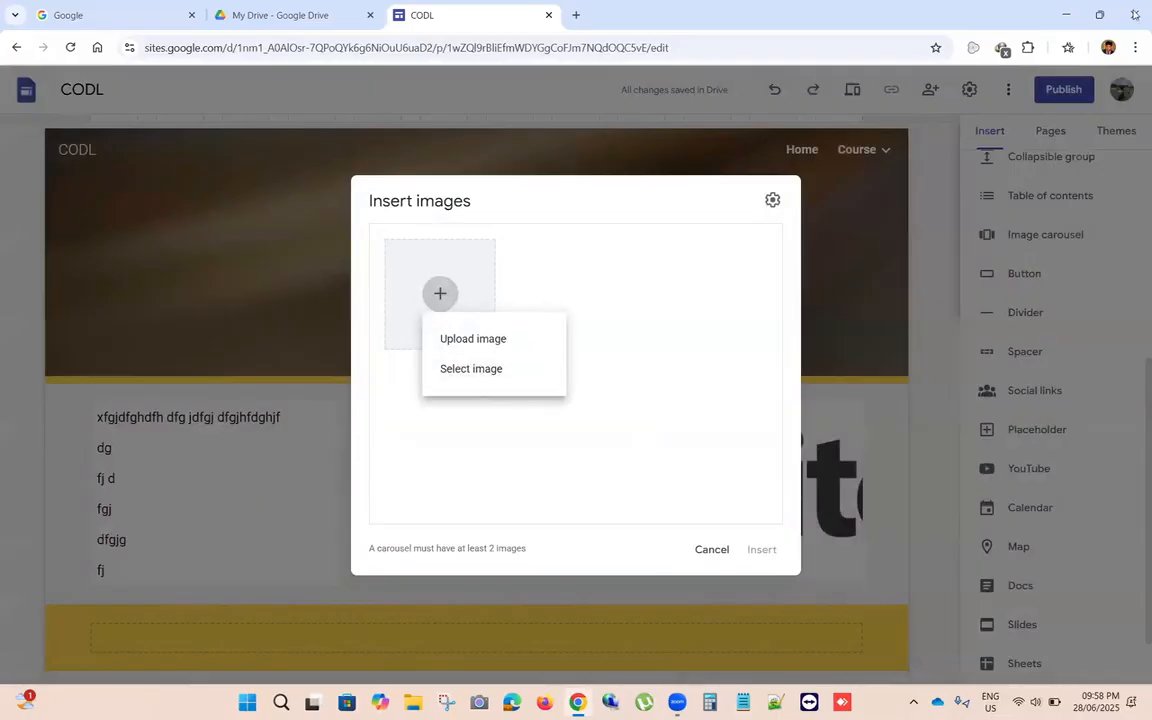
click(487, 343)
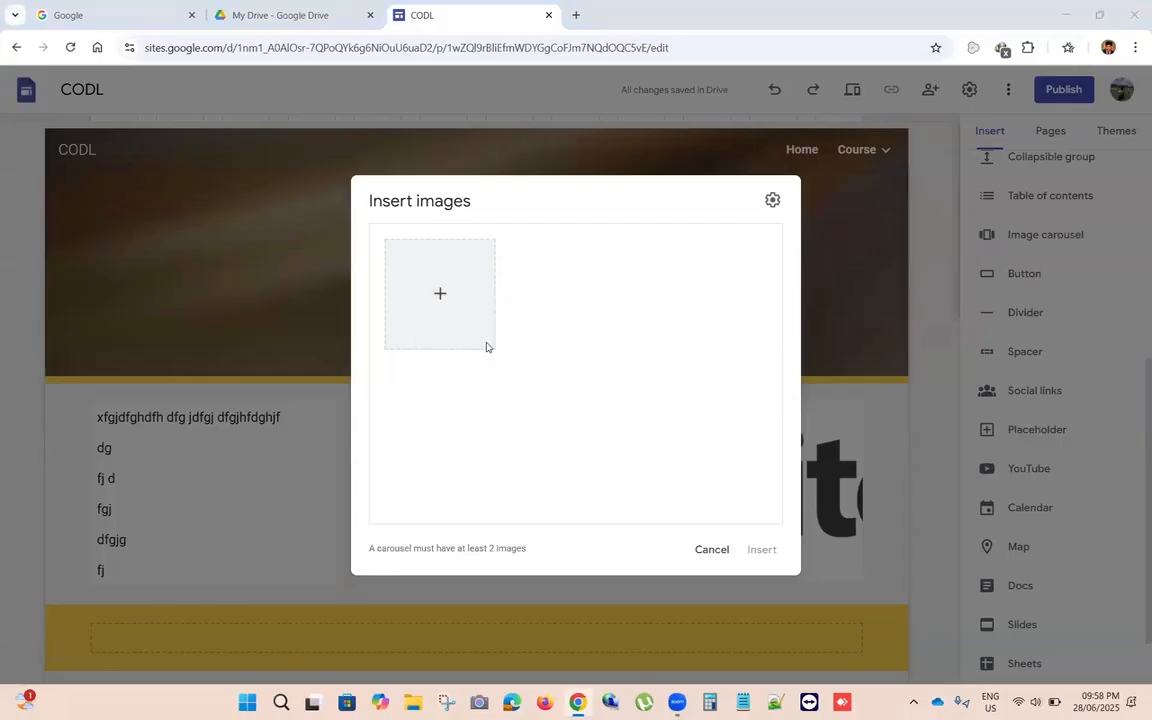
click(507, 327)
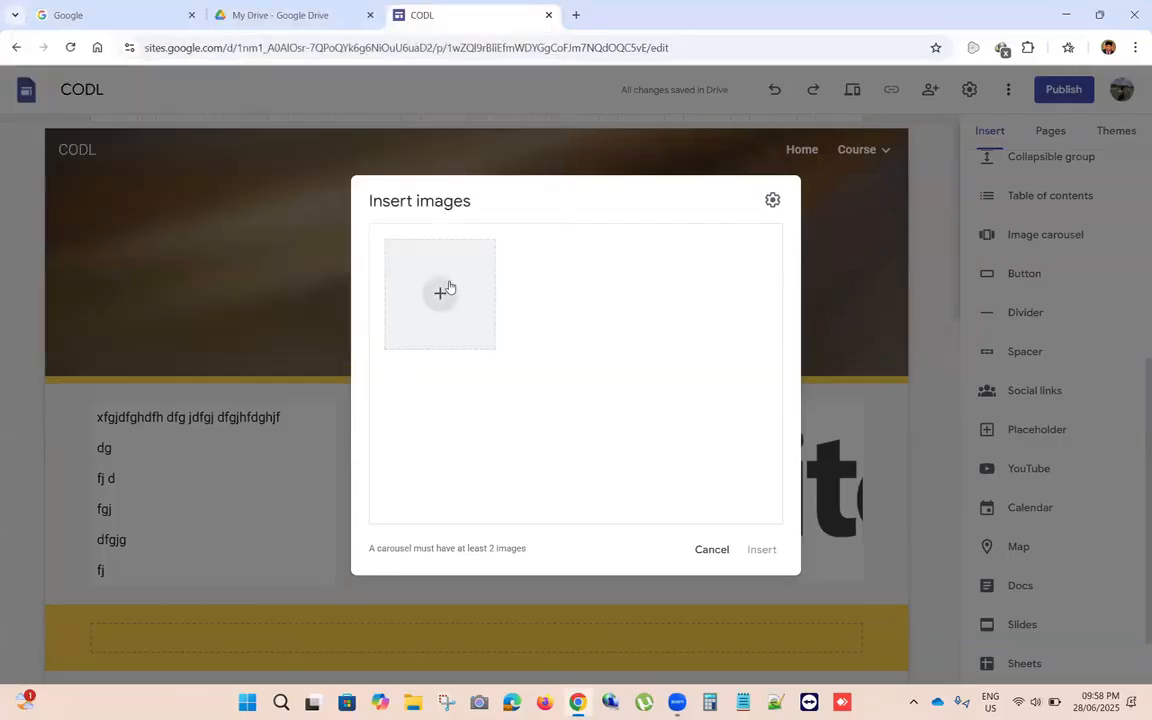
Step: Open the Google Drive image picker for the carousel and browse the stored images
click(442, 291)
click(488, 370)
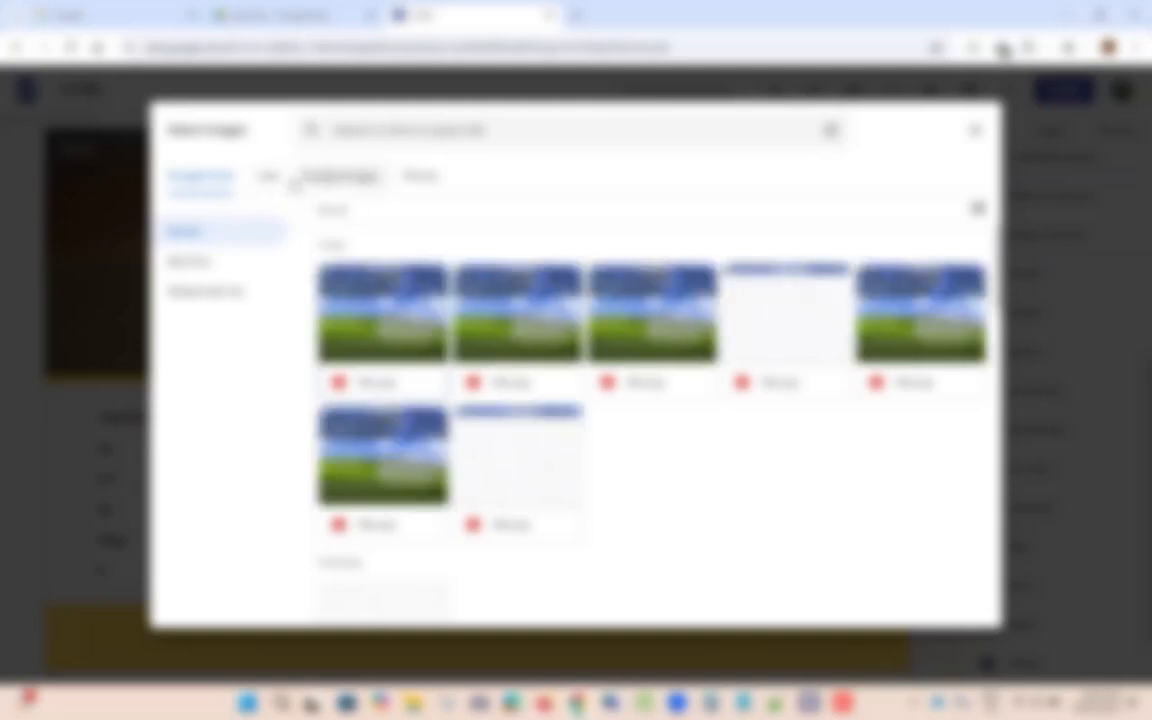
scroll(441, 332, down, 3)
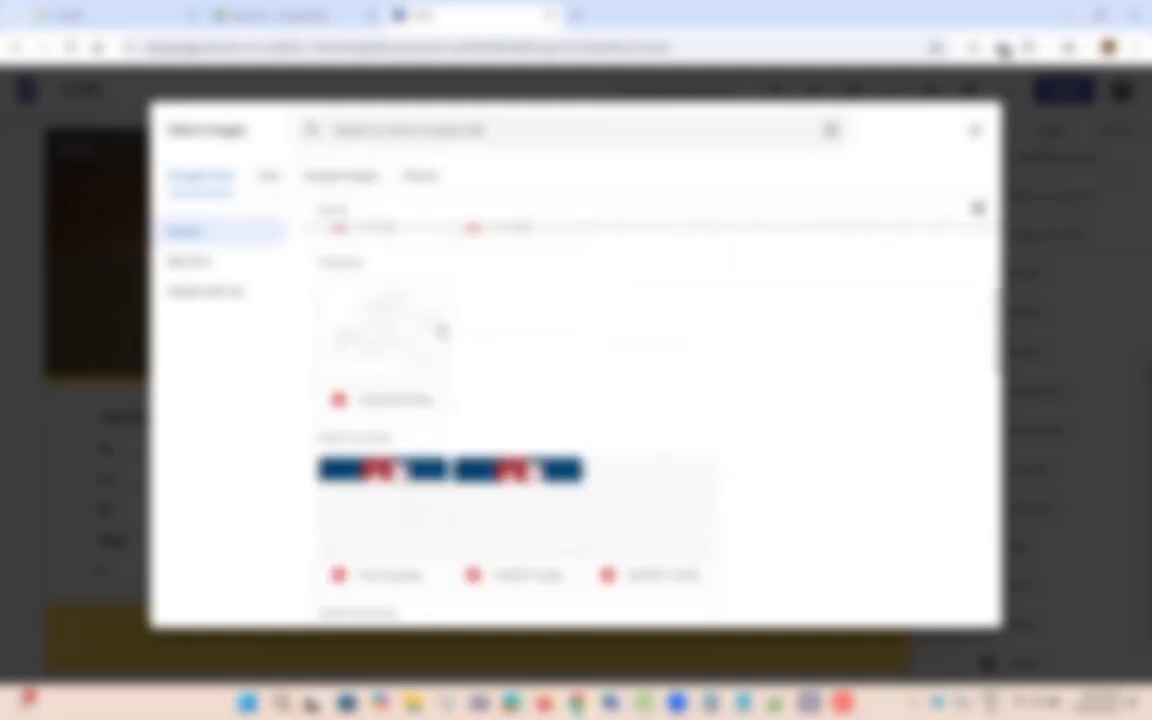
scroll(441, 332, down, 8)
scroll(441, 332, up, 10)
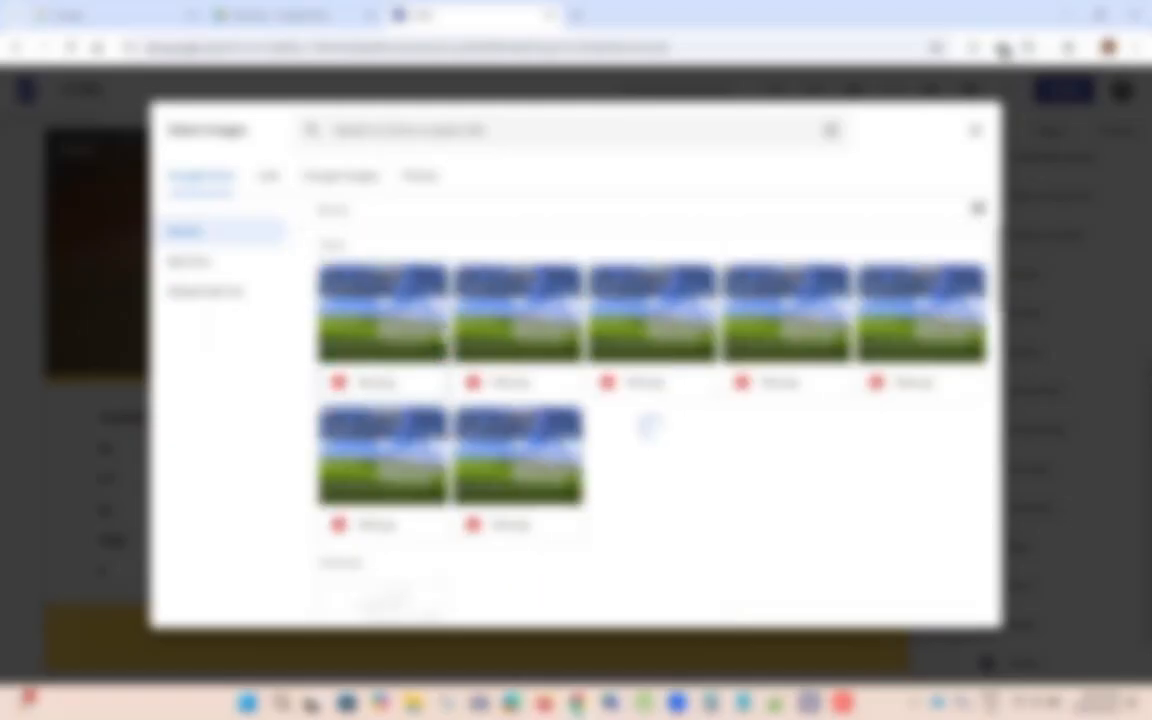
Step: Search the Photos source for carousel images with several different terms and return to the image picker
click(420, 176)
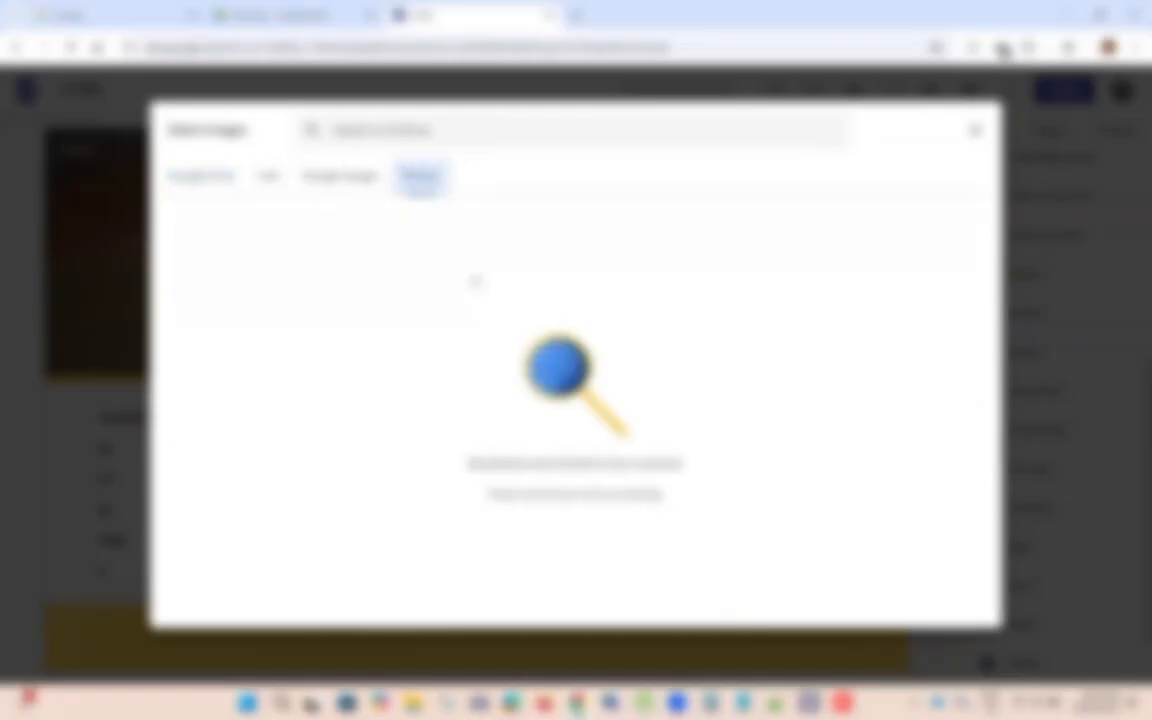
click(385, 131)
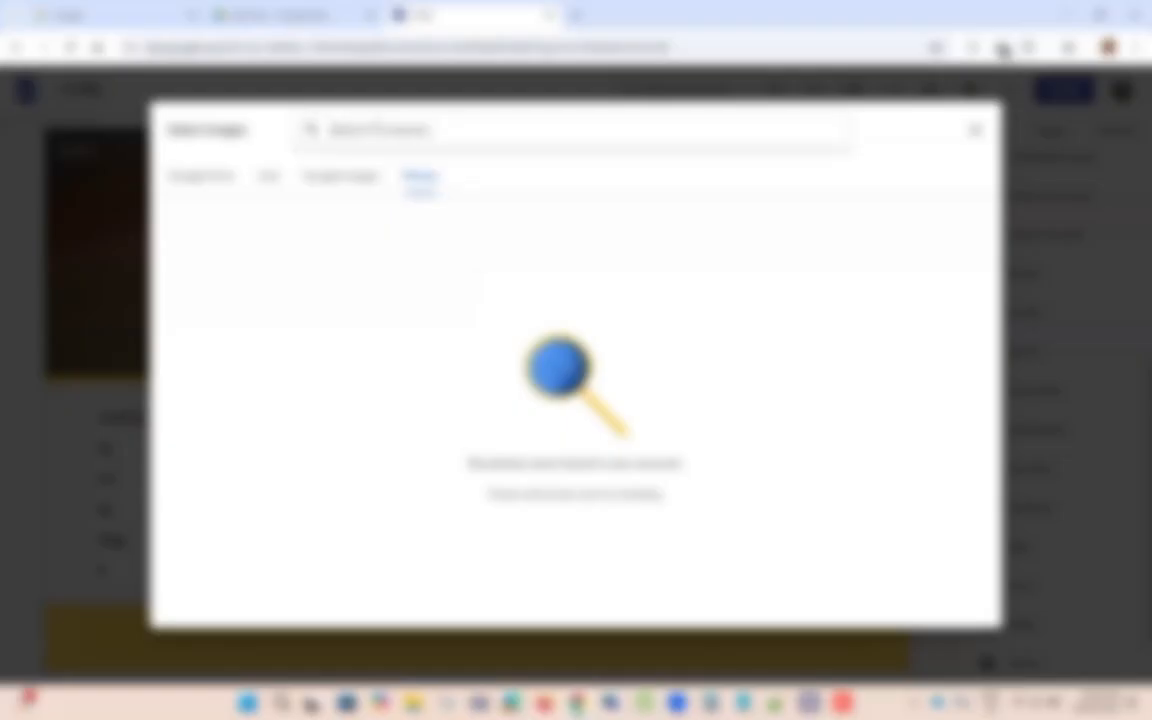
text(dog)
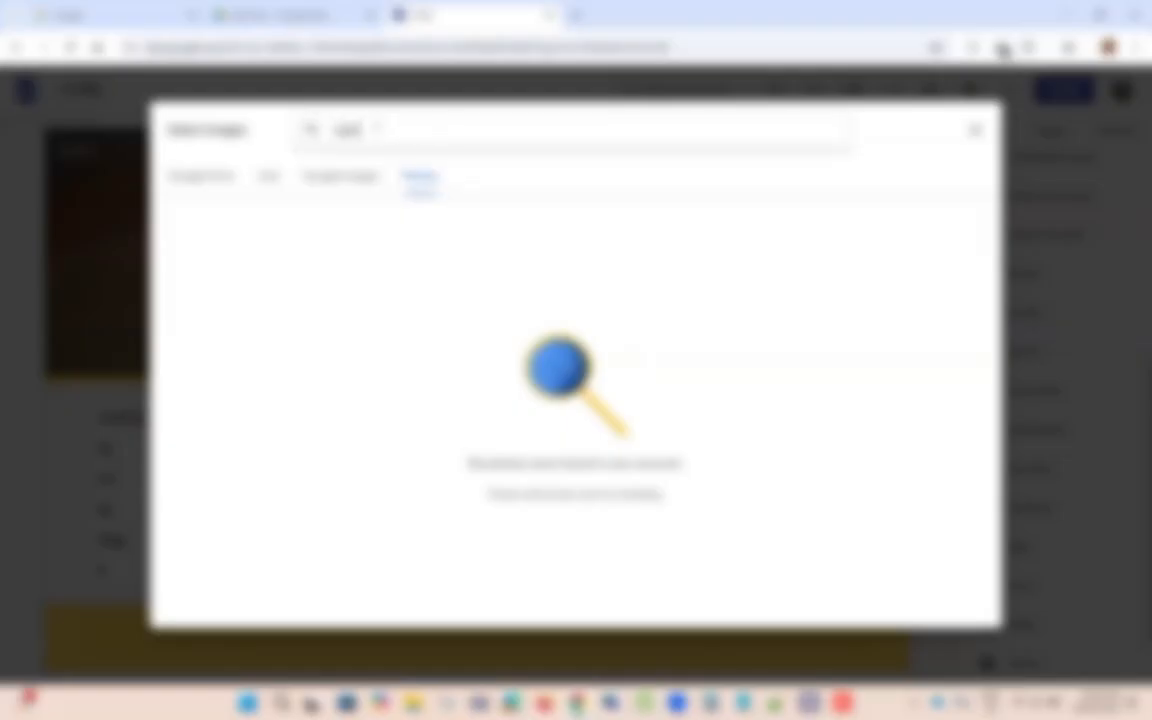
key(Return)
drag(395, 131, 314, 132)
text(d)
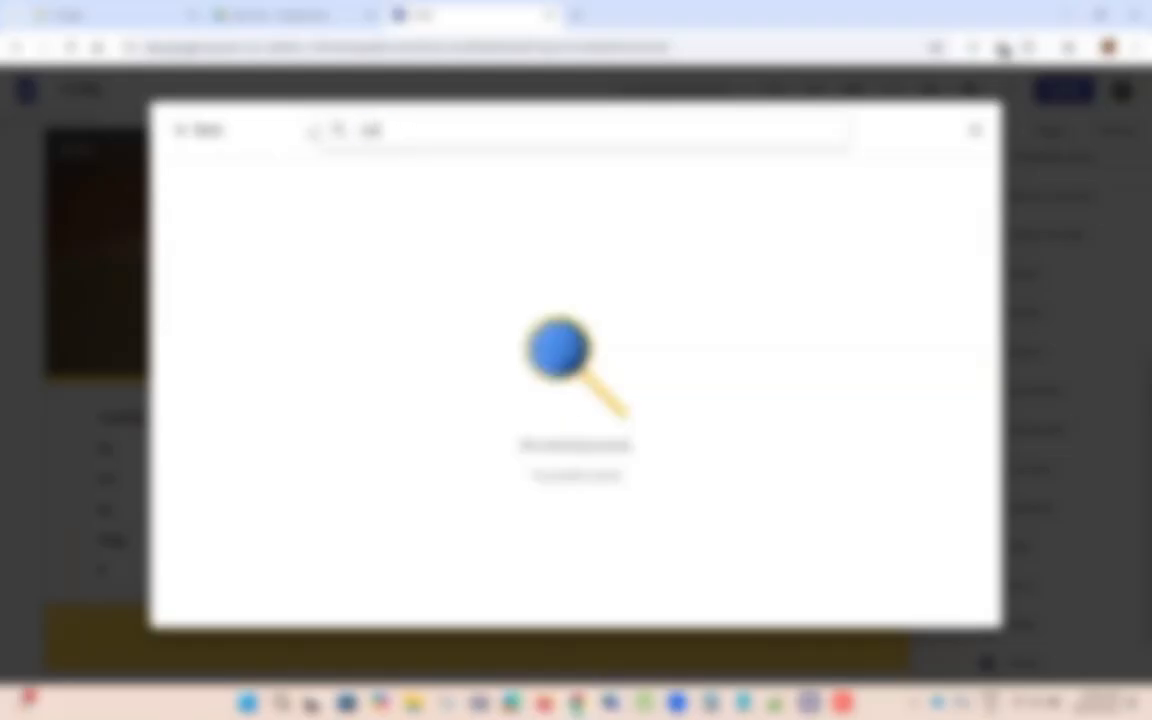
key(Return)
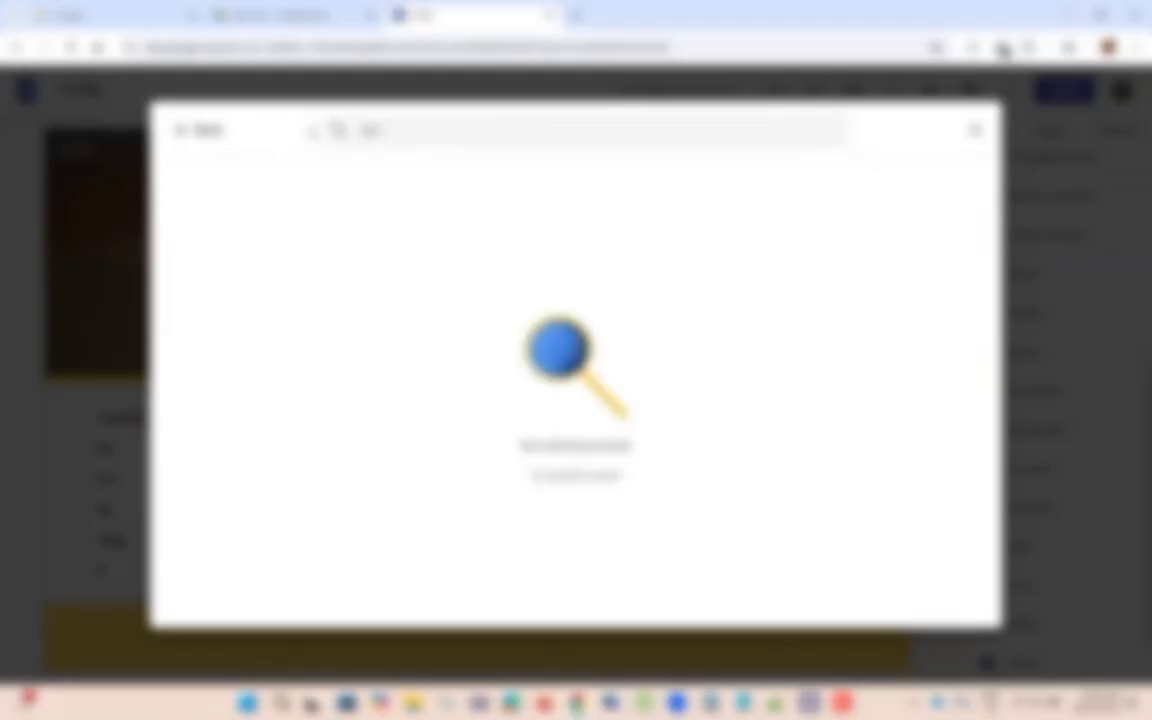
drag(393, 128, 338, 132)
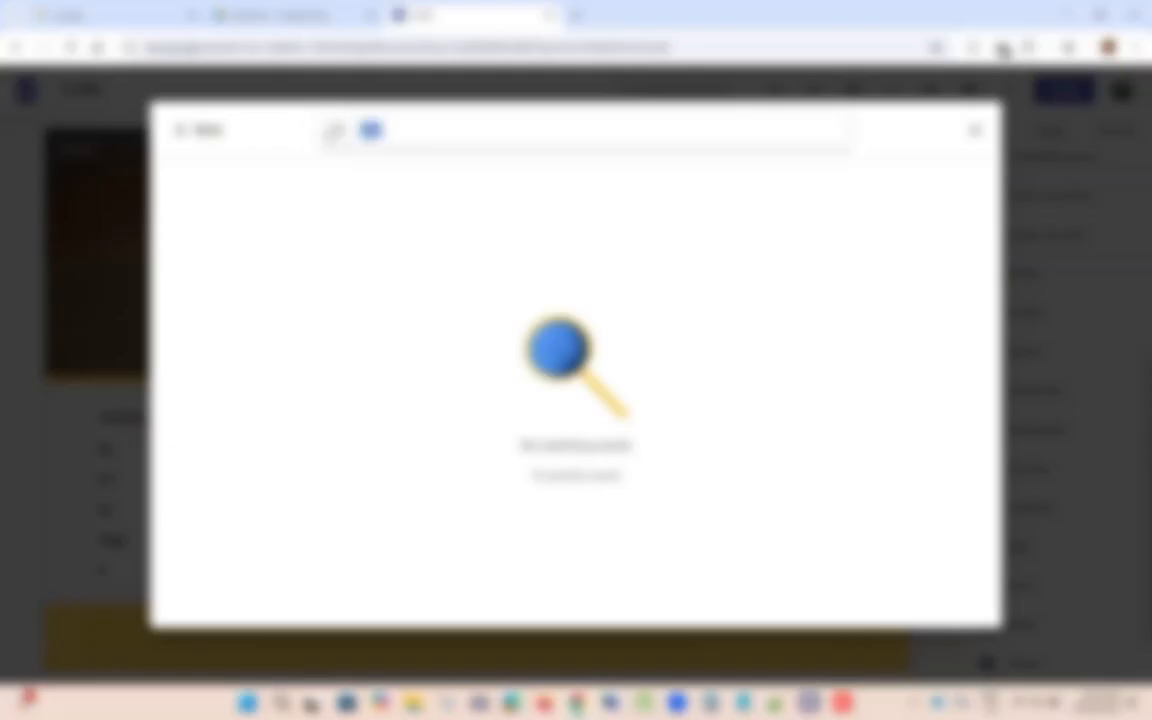
text(survey)
key(Return)
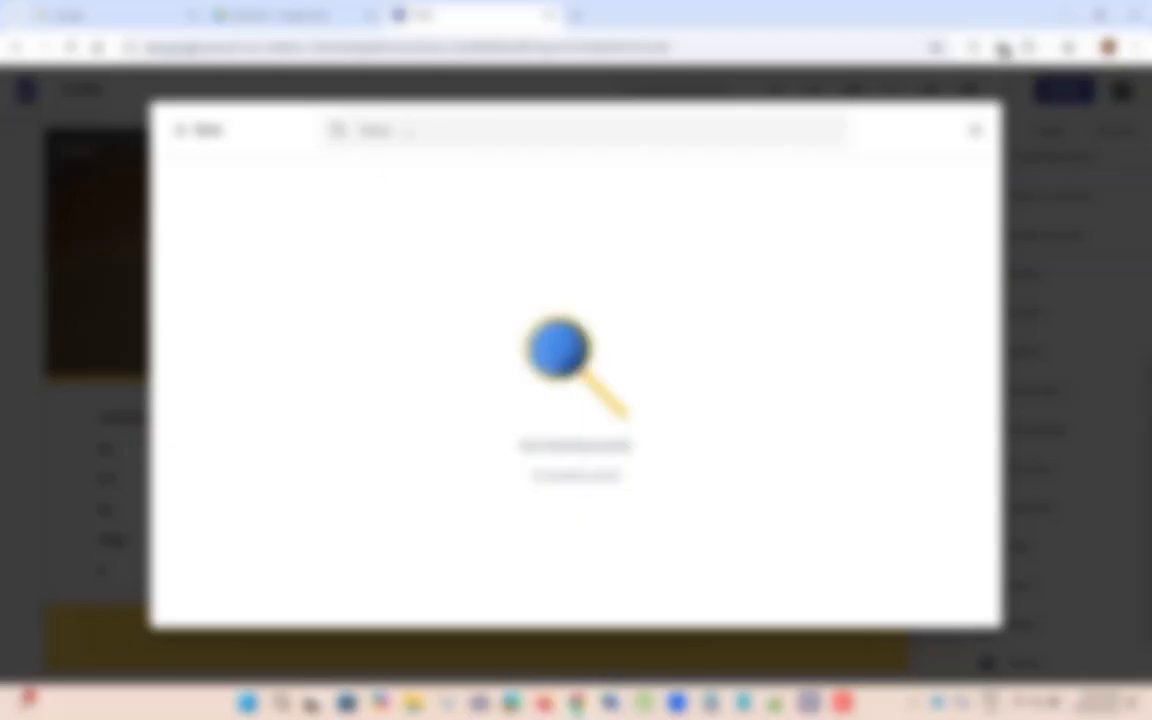
click(417, 131)
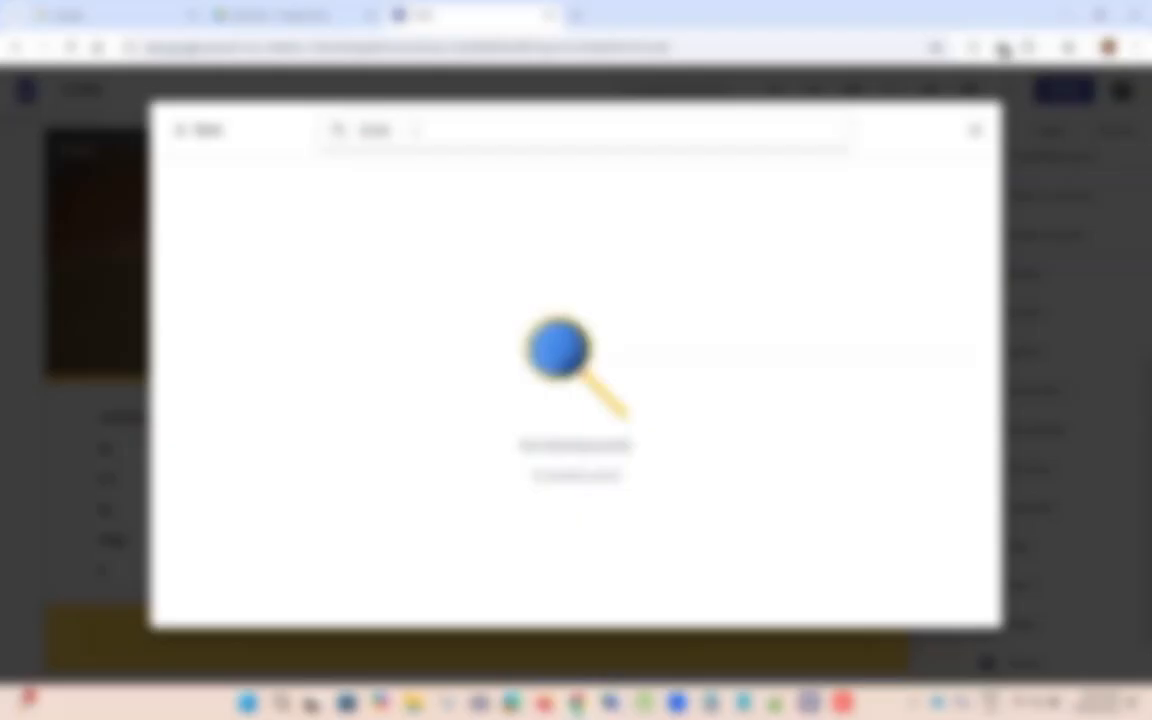
click(180, 131)
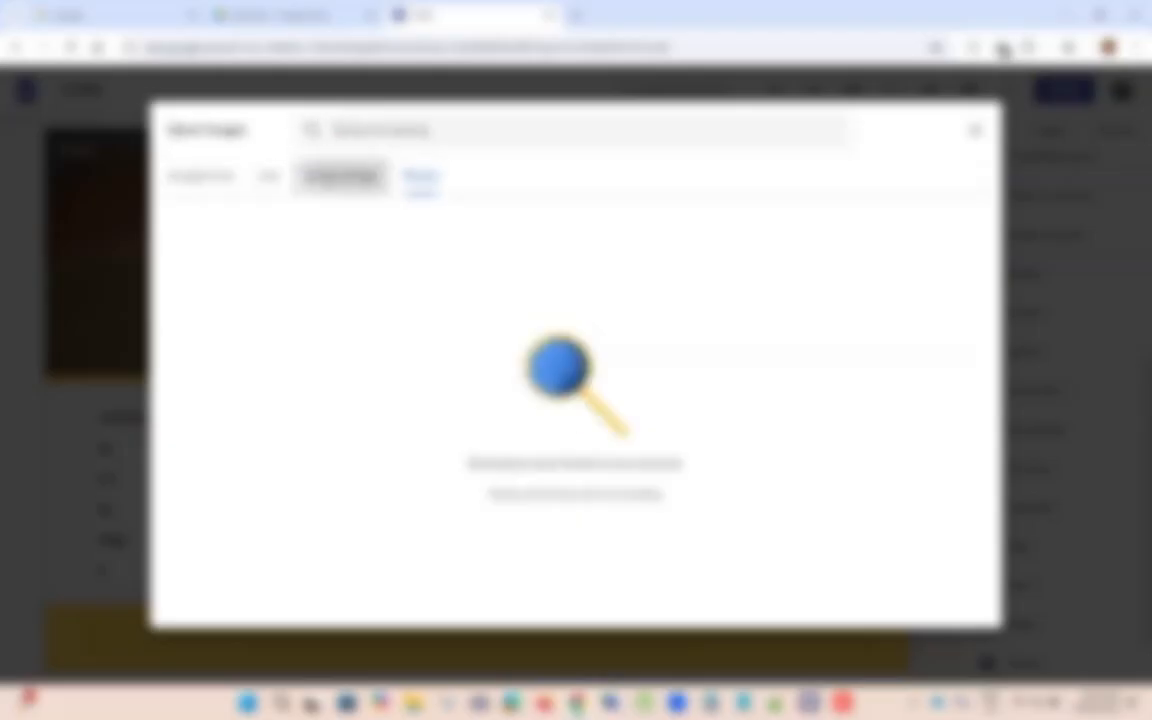
Step: Search Google Images for "sari"
click(340, 176)
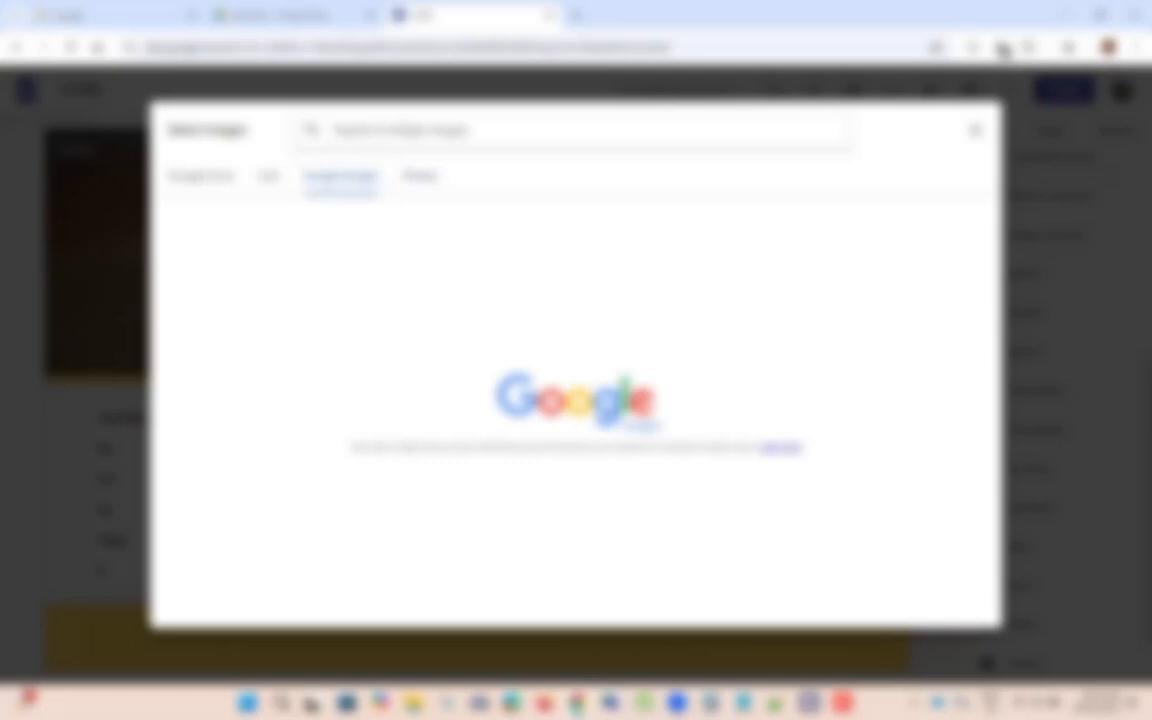
click(403, 129)
text(sari)
key(Return)
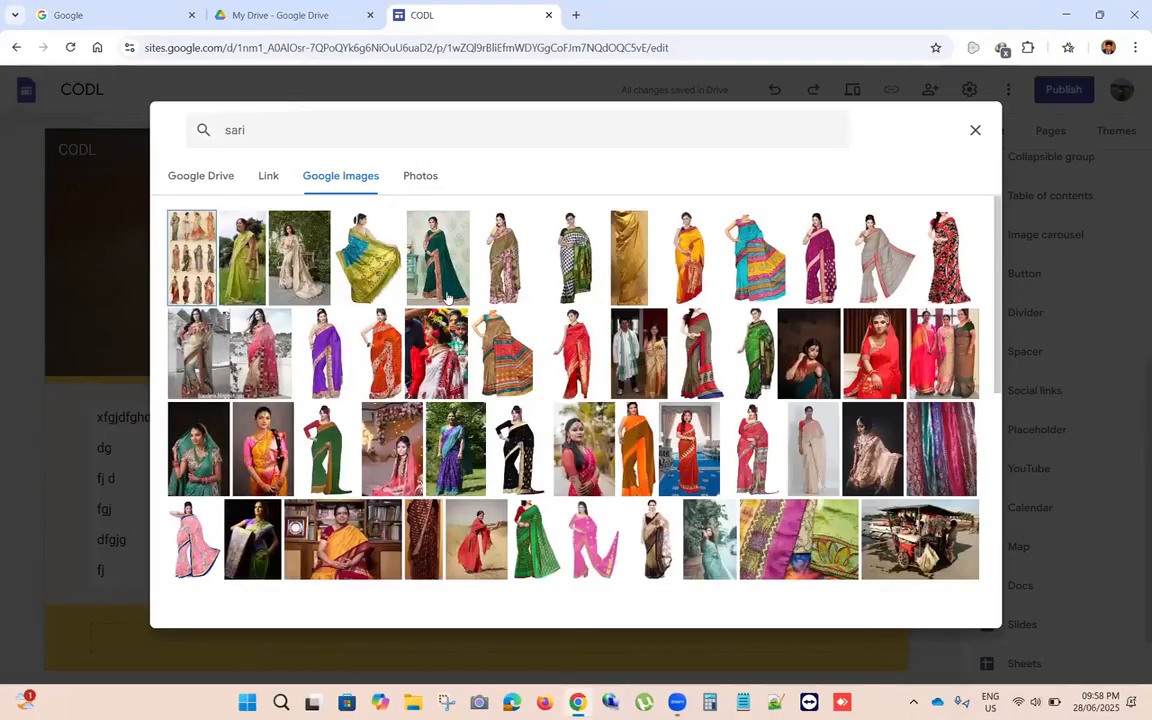
Step: Add the fifth to ninth sari pictures of the first results row and insert the image carousel on the page
click(446, 263)
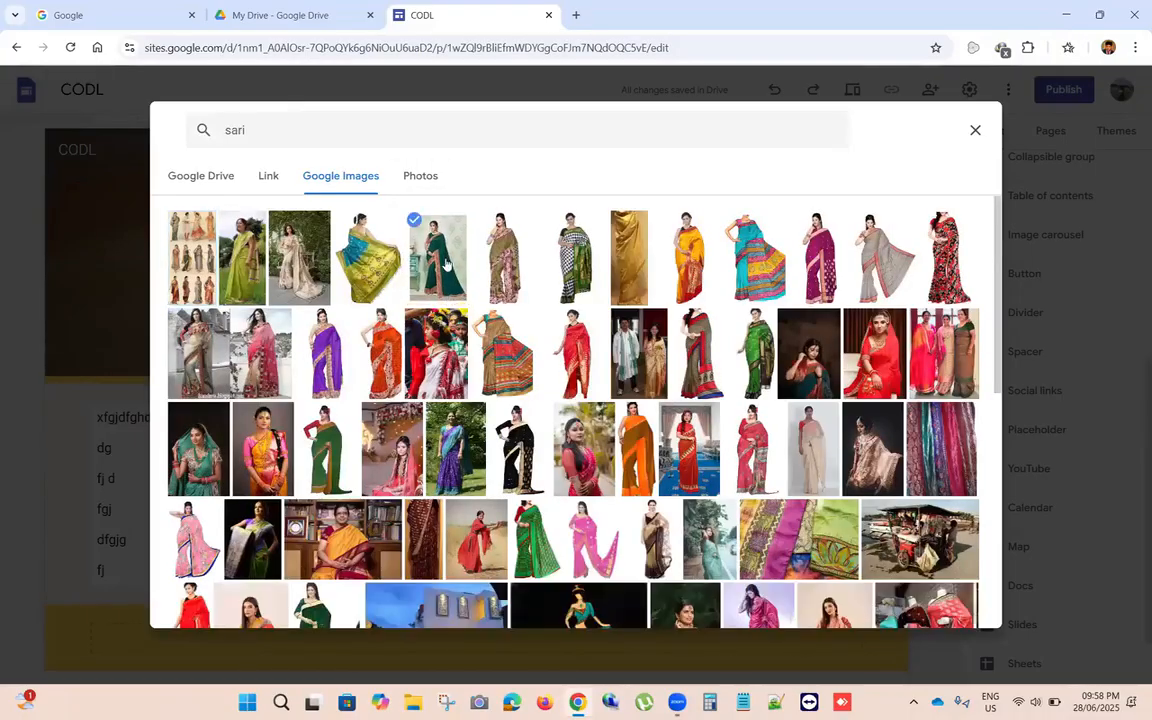
click(496, 236)
click(562, 233)
click(622, 252)
click(666, 285)
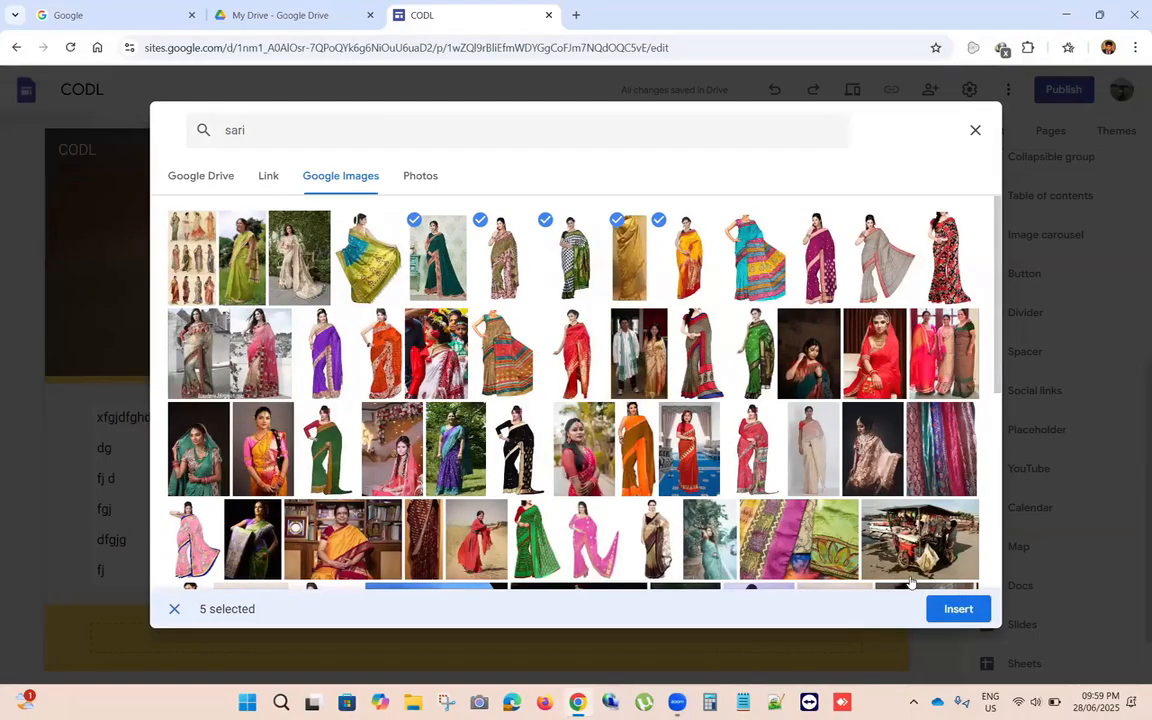
click(948, 605)
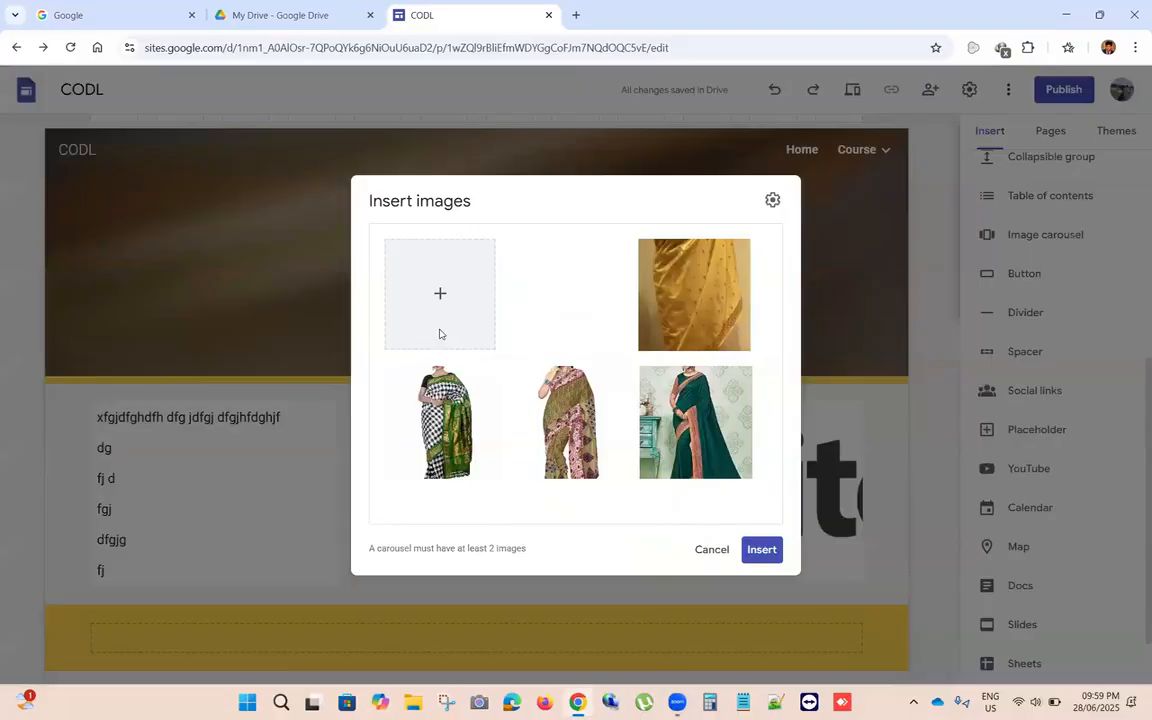
click(761, 550)
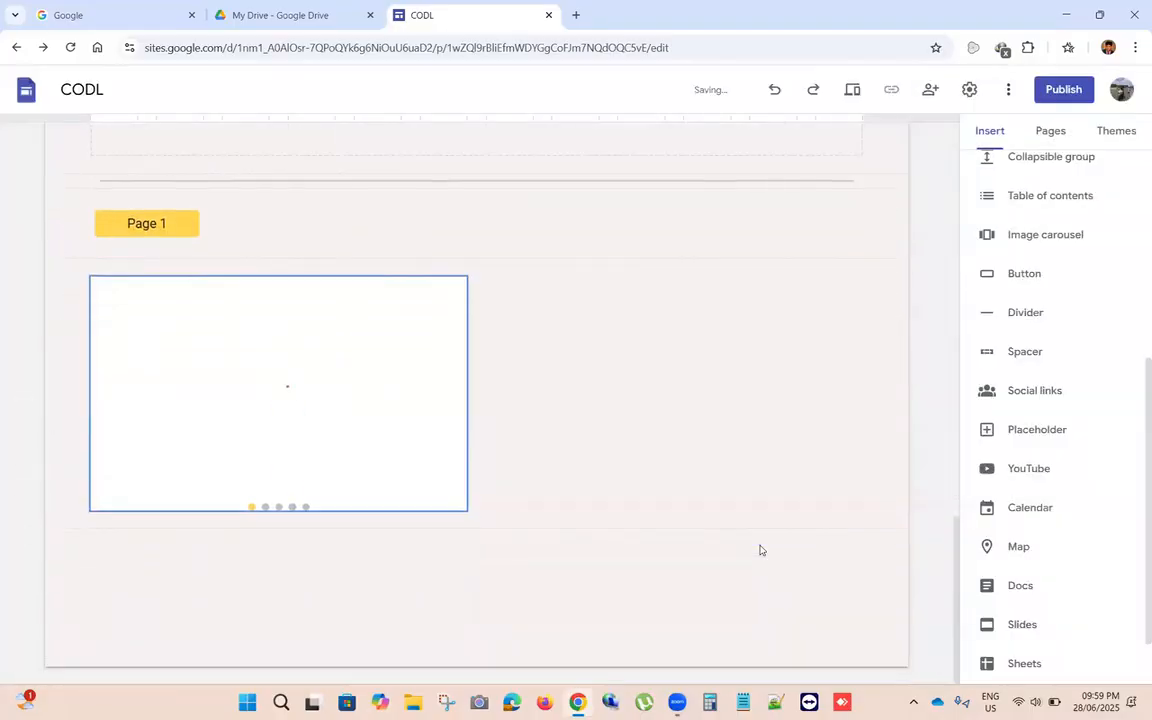
click(303, 398)
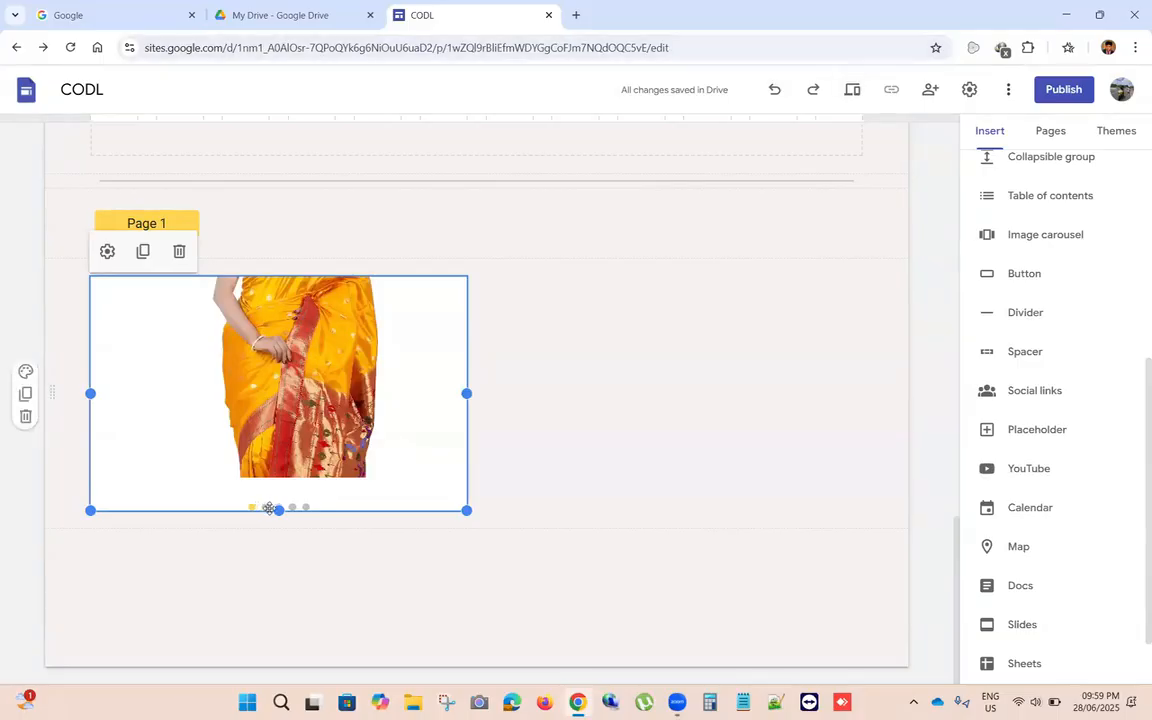
Step: Preview the site, step through the carousel's images below the Page 1 button and return to the editor
click(852, 89)
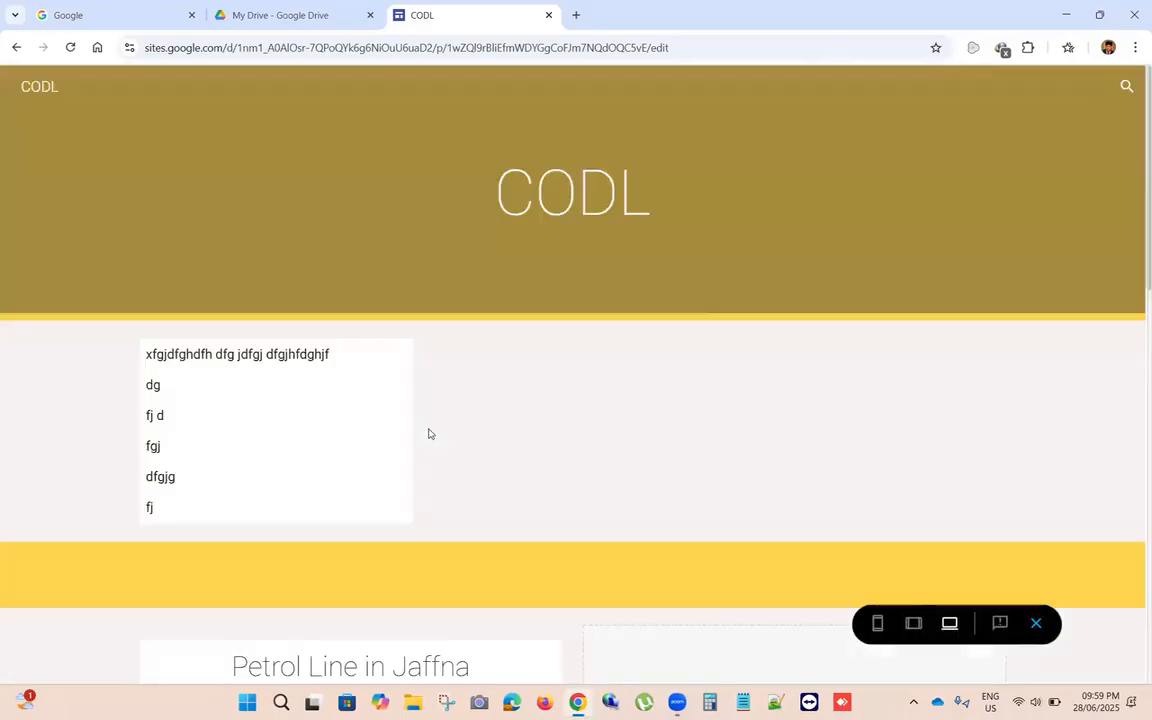
scroll(428, 433, down, 8)
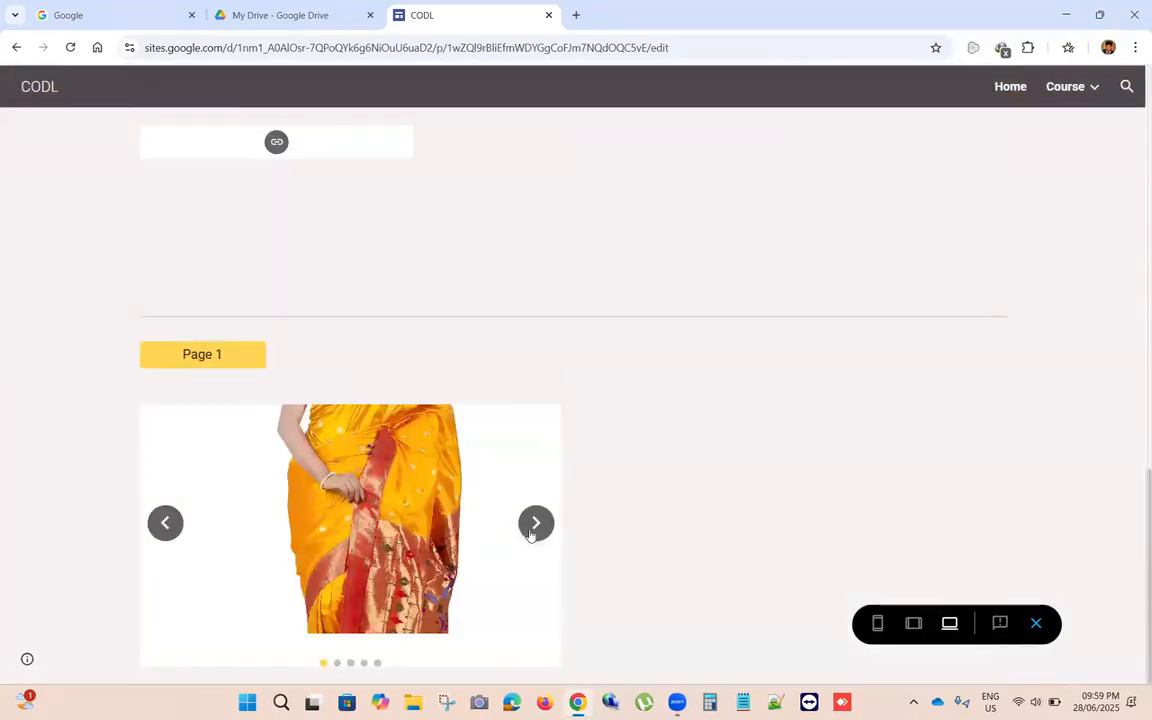
click(536, 523)
click(536, 523)
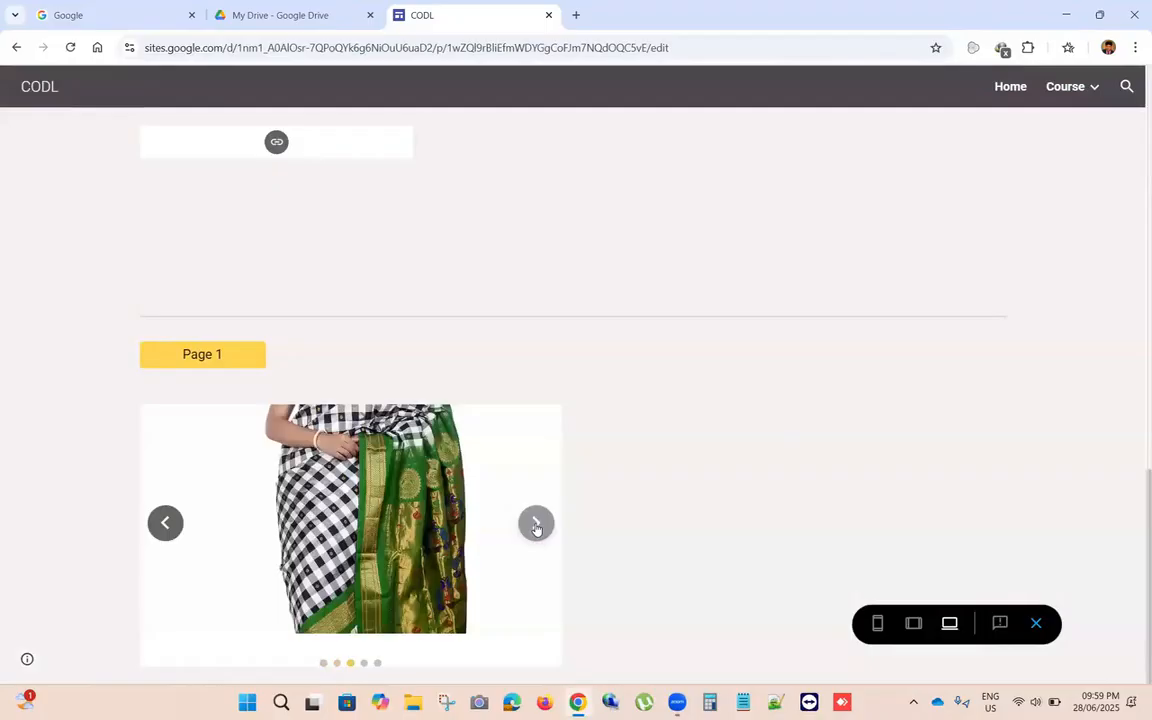
click(536, 524)
click(537, 524)
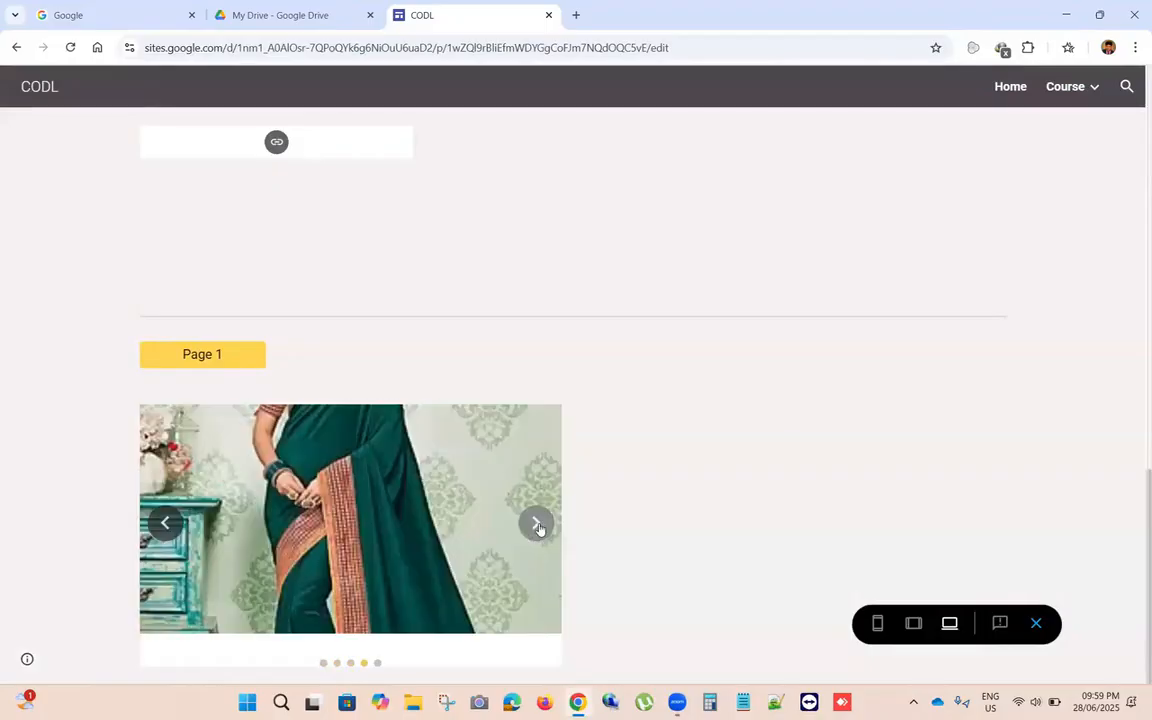
click(537, 524)
click(525, 529)
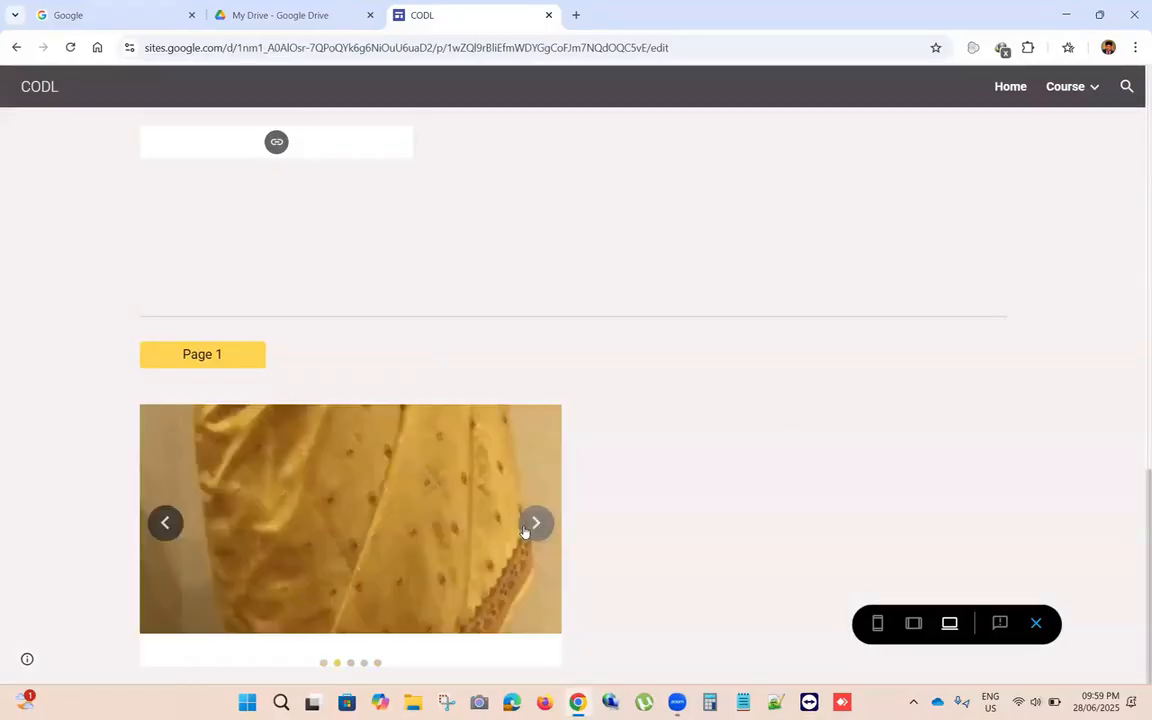
click(1037, 625)
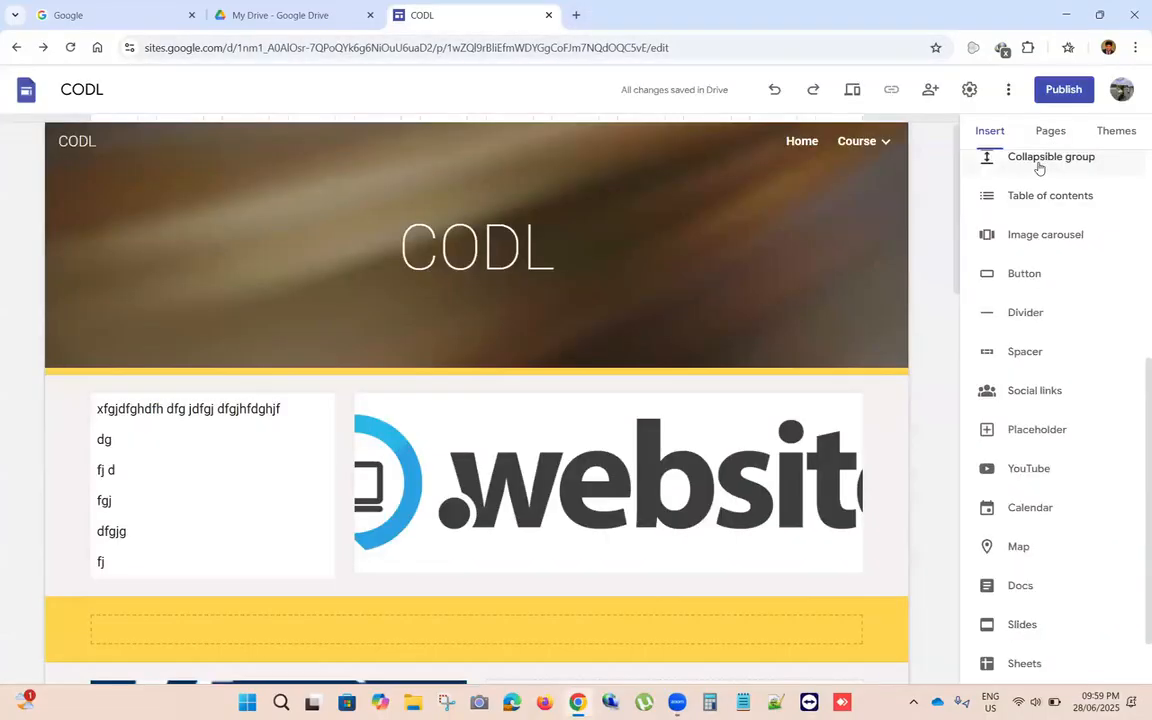
Step: Insert a table of contents on the page
scroll(1062, 395, up, 2)
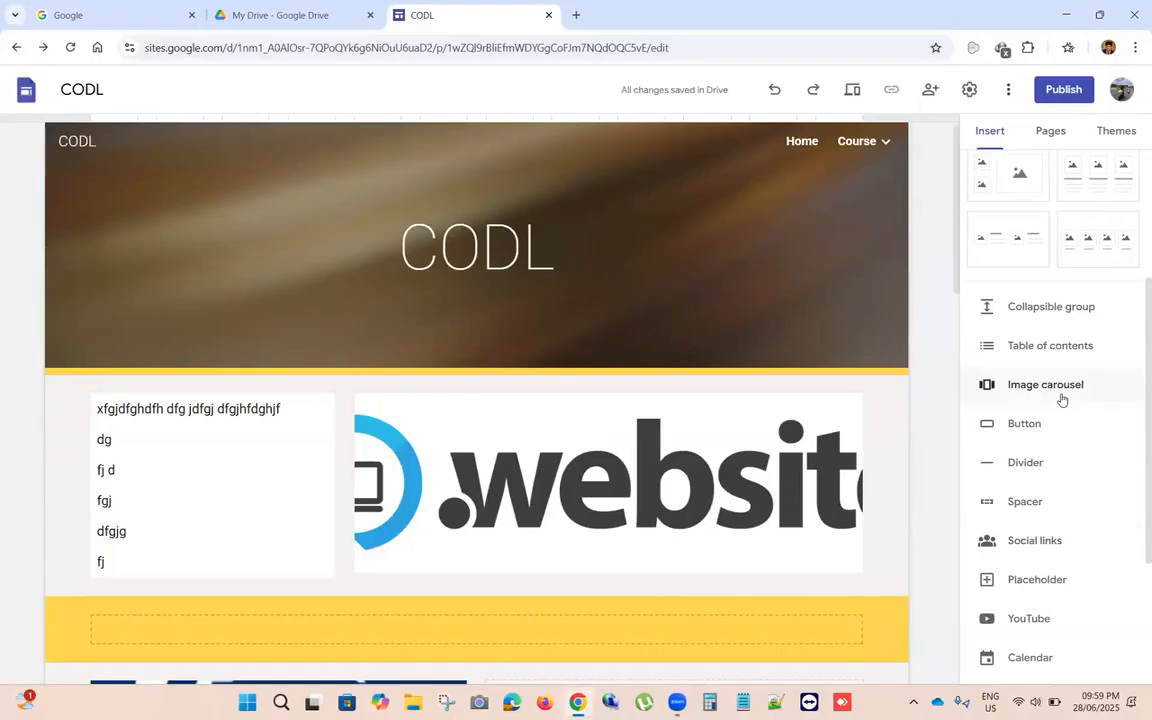
scroll(792, 383, down, 10)
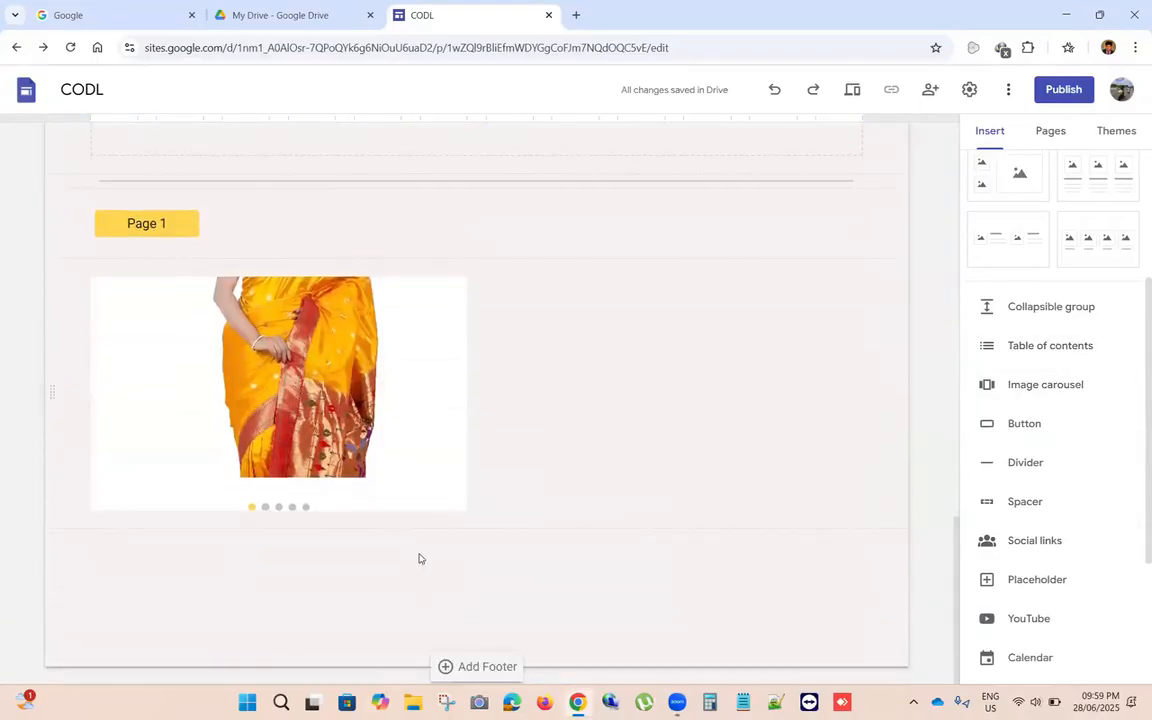
click(1042, 349)
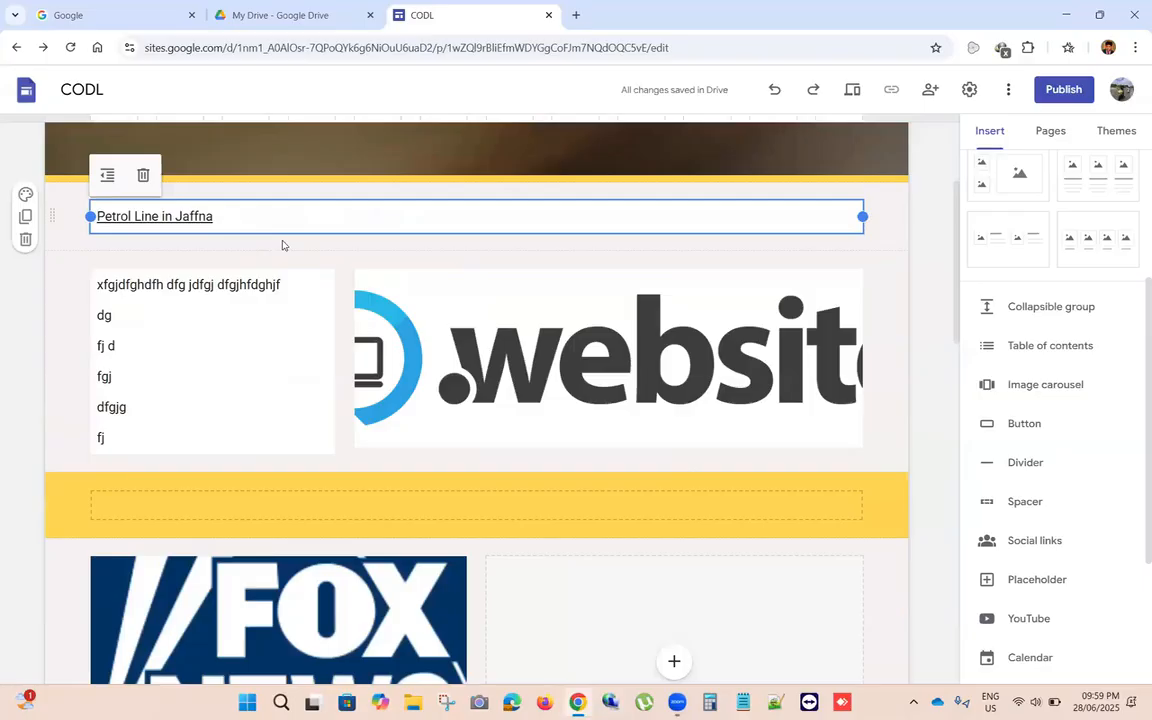
scroll(282, 245, up, 1)
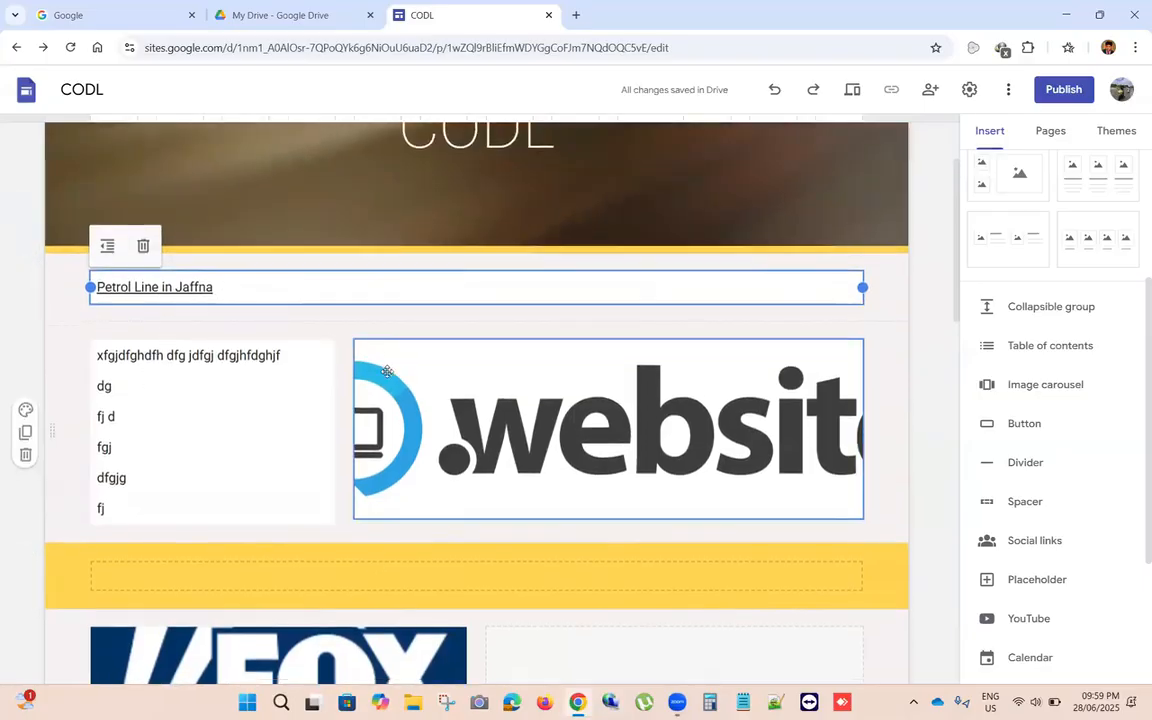
Step: Enter "xfgbfbg" as the heading of the empty block beside Petrol Line in Jaffna
scroll(300, 340, down, 5)
scroll(660, 440, down, 3)
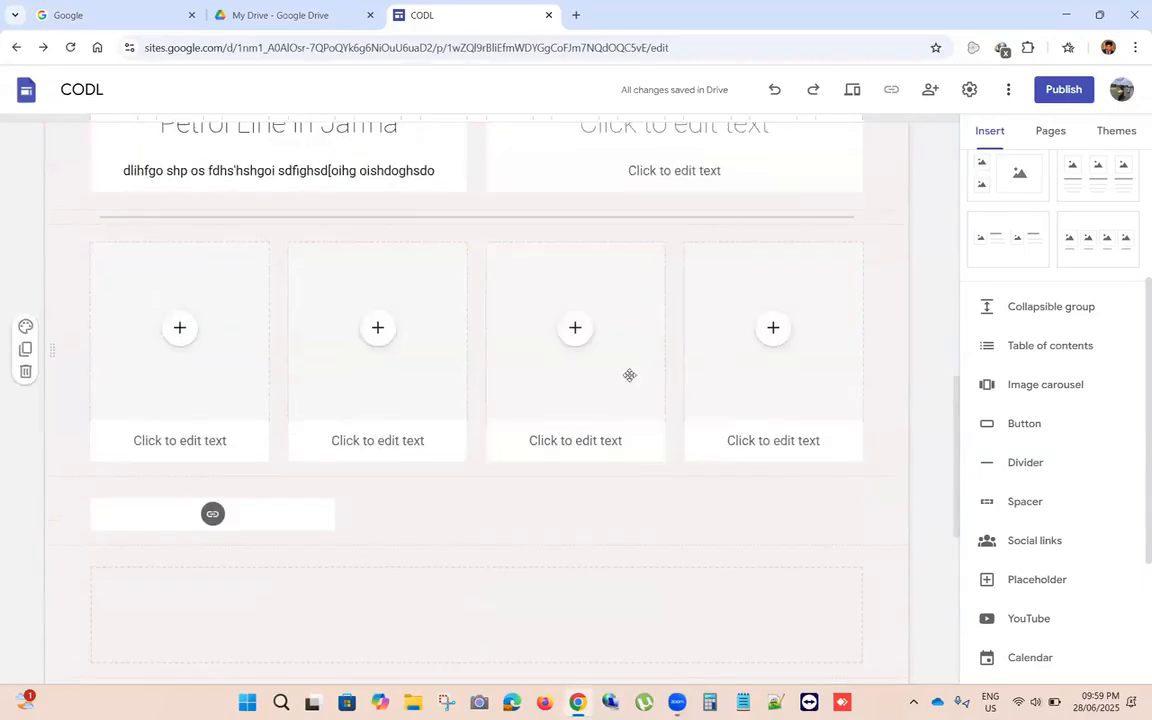
scroll(660, 198, up, 1)
click(663, 198)
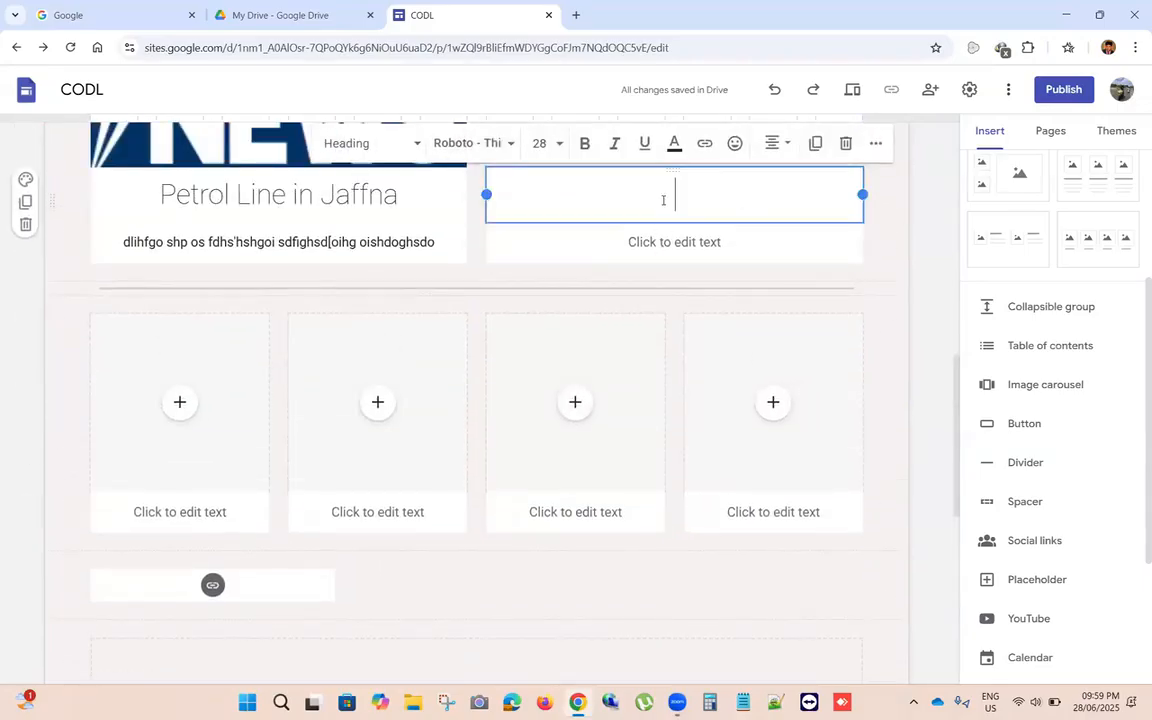
text(xfgbfbg)
Step: Fill in the captions of the four image placeholders with "fgbfd", "dfgf", "dfghdfgh" and "fghfgh"
click(178, 508)
text(fgbfd)
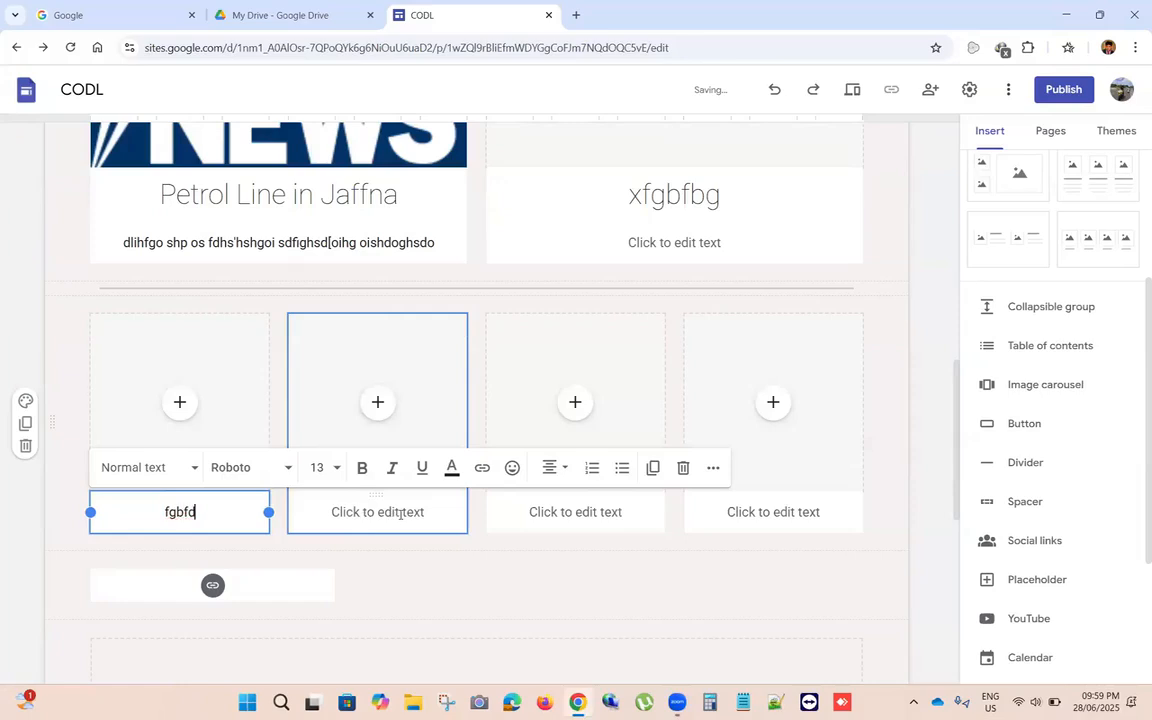
click(385, 511)
text(dfgf)
click(537, 511)
text(dfghdfgh)
click(775, 511)
text(fghfgh)
click(832, 321)
Step: Compare the table of contents entries with the headings used further down the page
scroll(832, 321, up, 10)
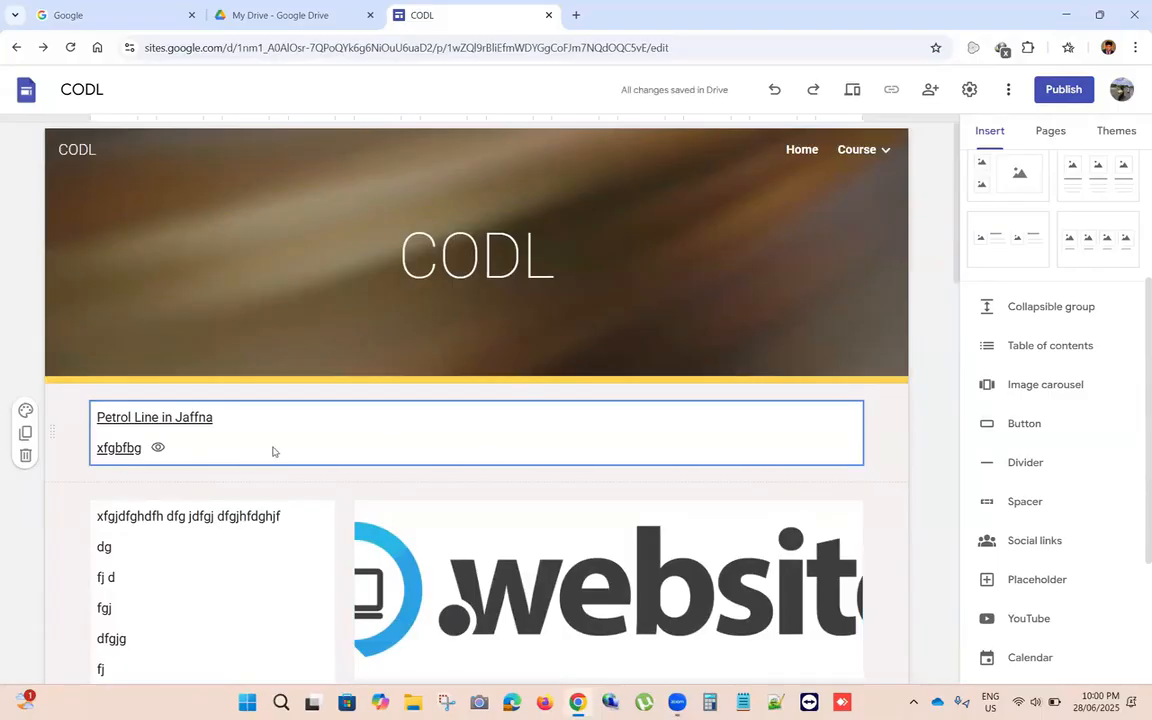
scroll(273, 451, down, 5)
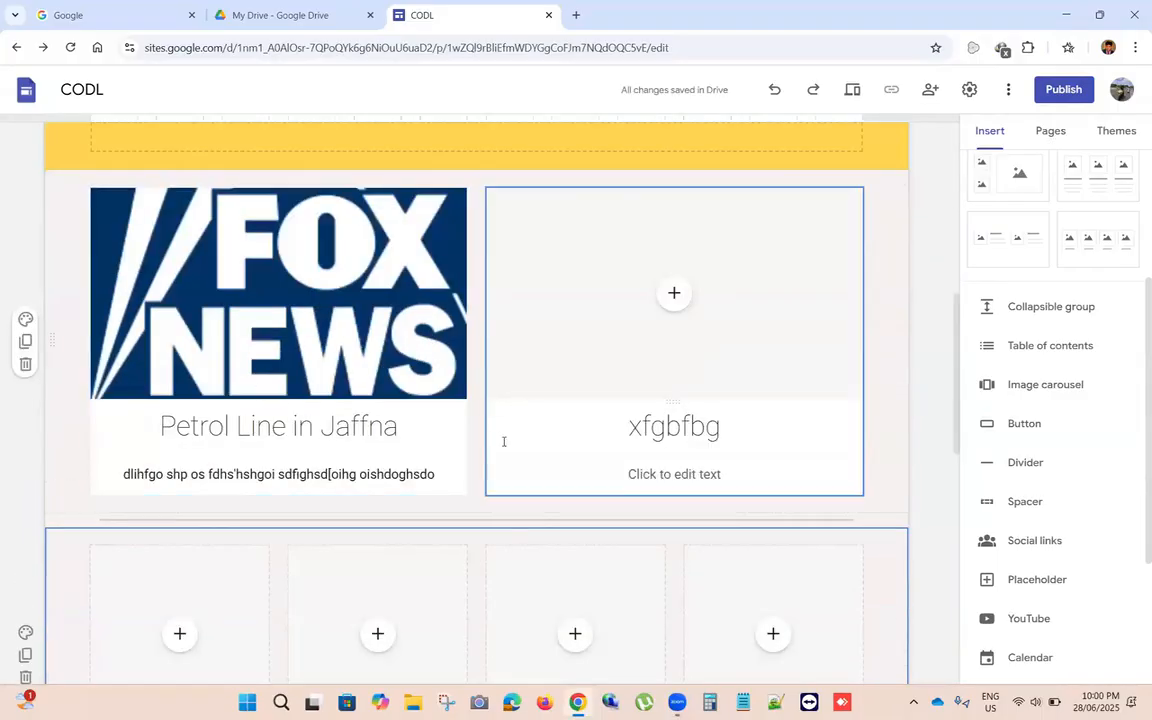
scroll(499, 381, down, 3)
scroll(437, 329, up, 4)
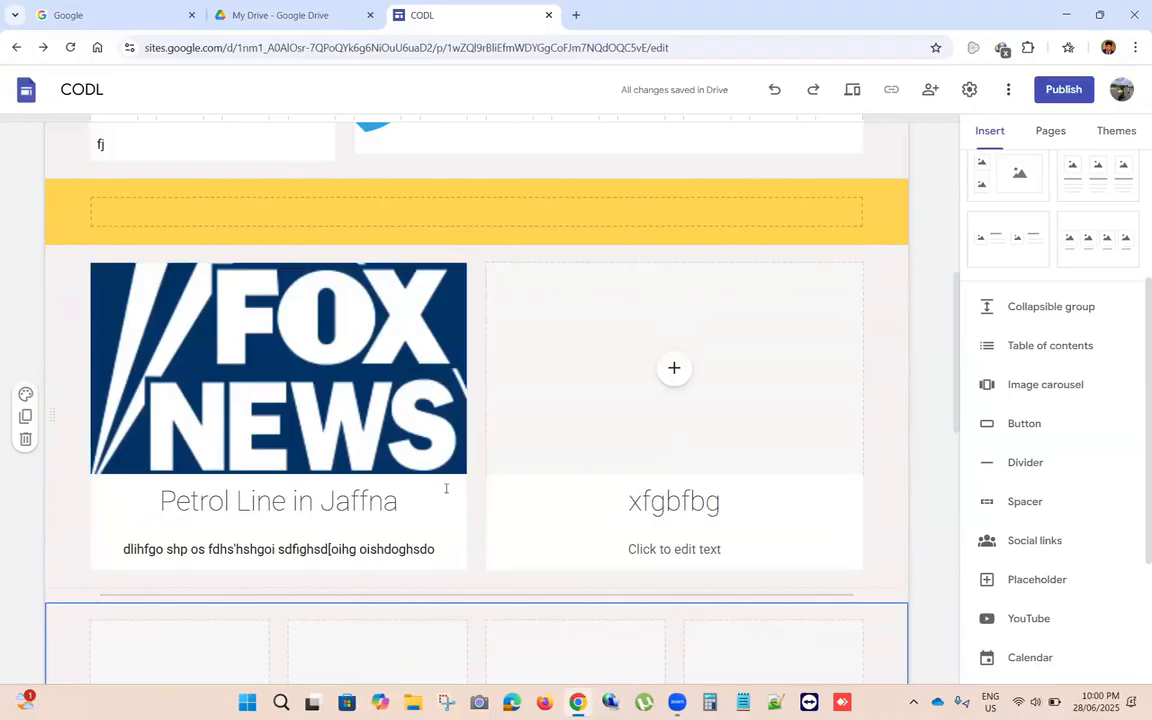
Step: Preview the page and compare the table of contents links with the matching content block headings
scroll(446, 488, up, 8)
click(147, 427)
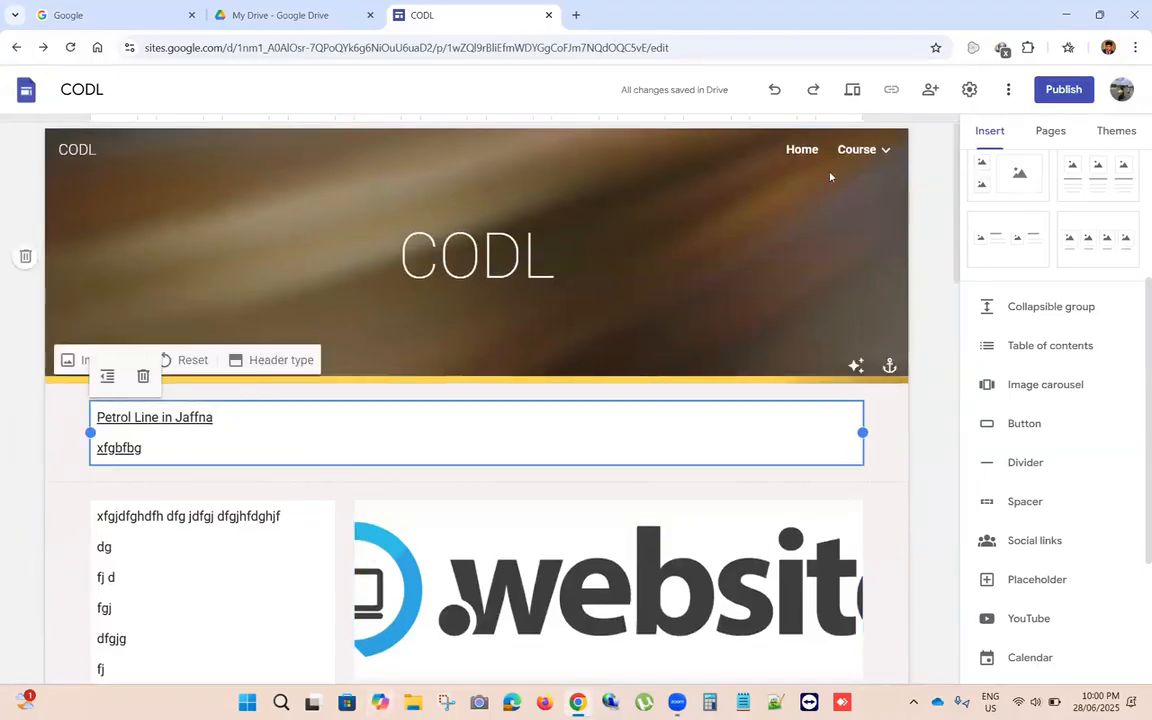
click(852, 89)
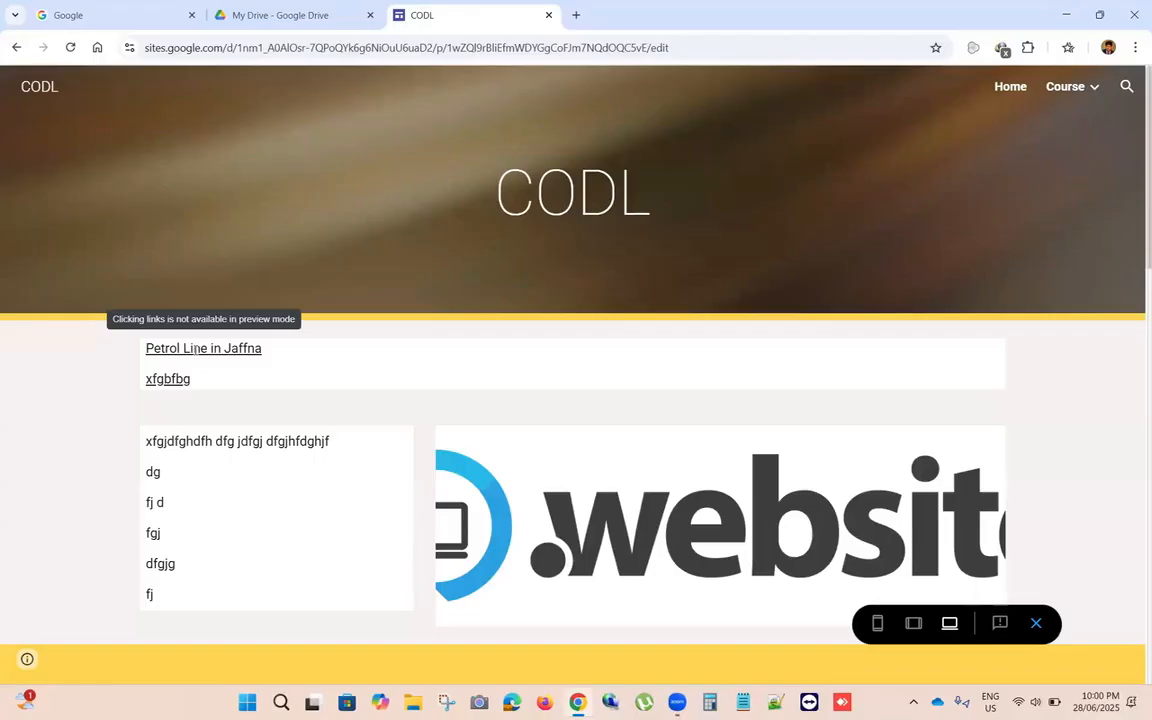
triple_click(221, 348)
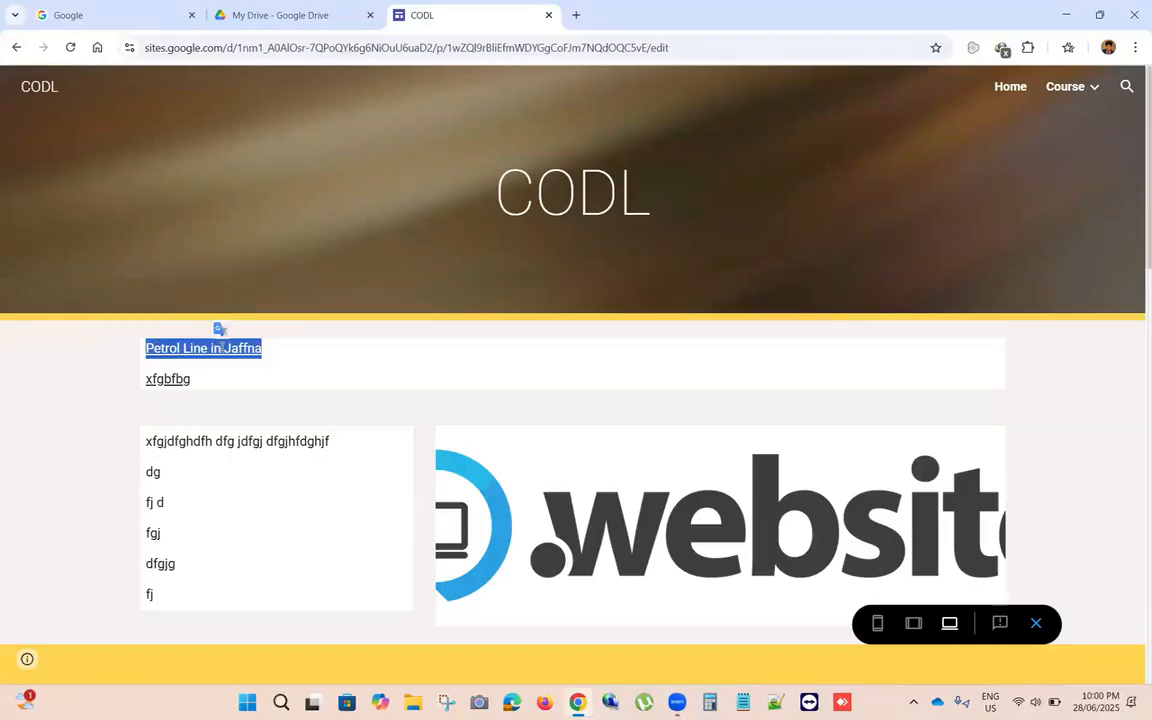
scroll(221, 350, down, 5)
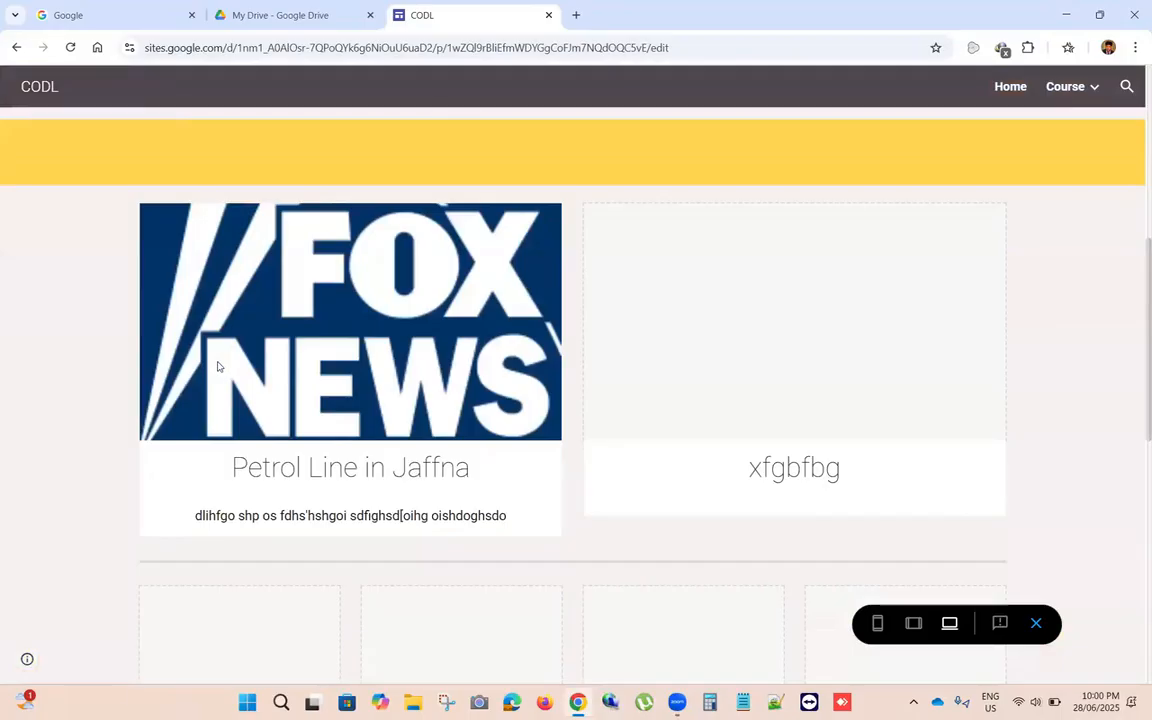
click(1048, 616)
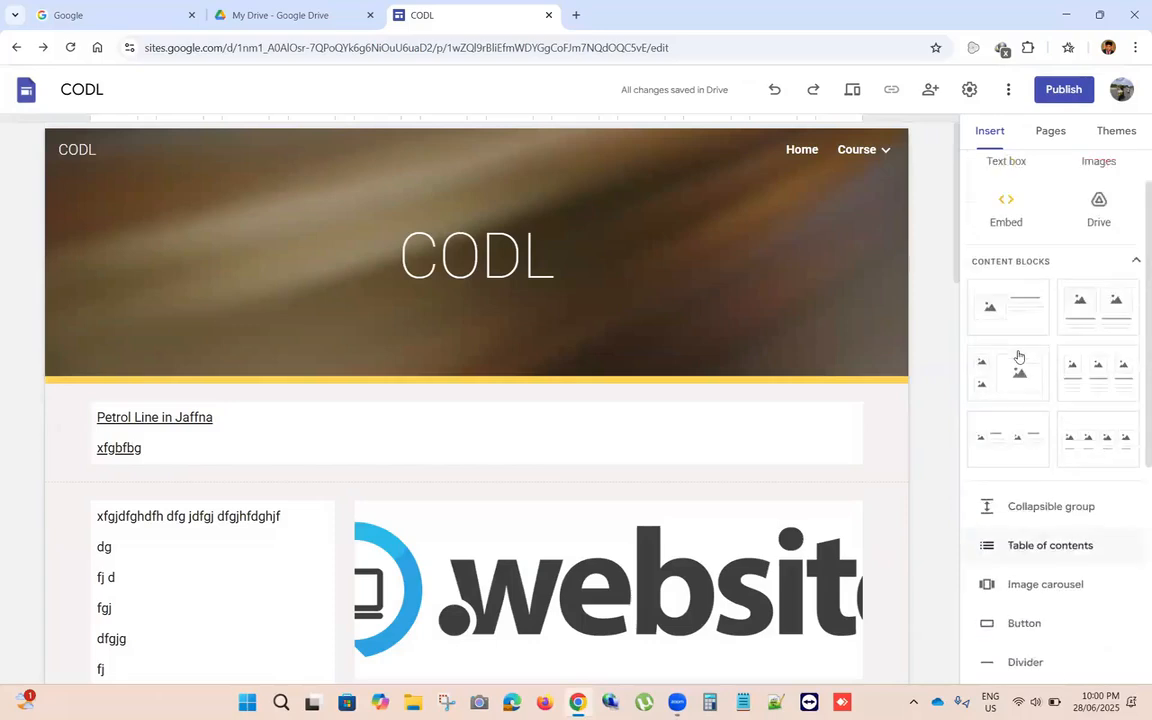
Step: Open the LMS Login Issue form from Drive and examine the collapsible Responses section in its settings
scroll(1040, 390, down, 2)
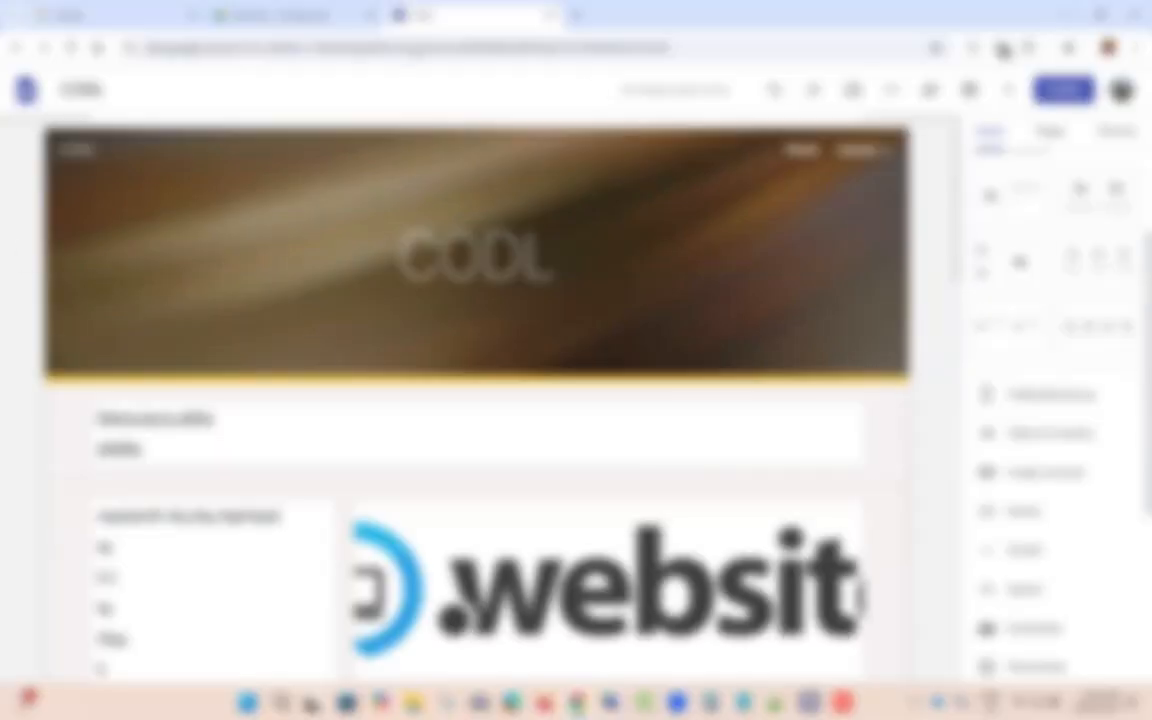
click(298, 15)
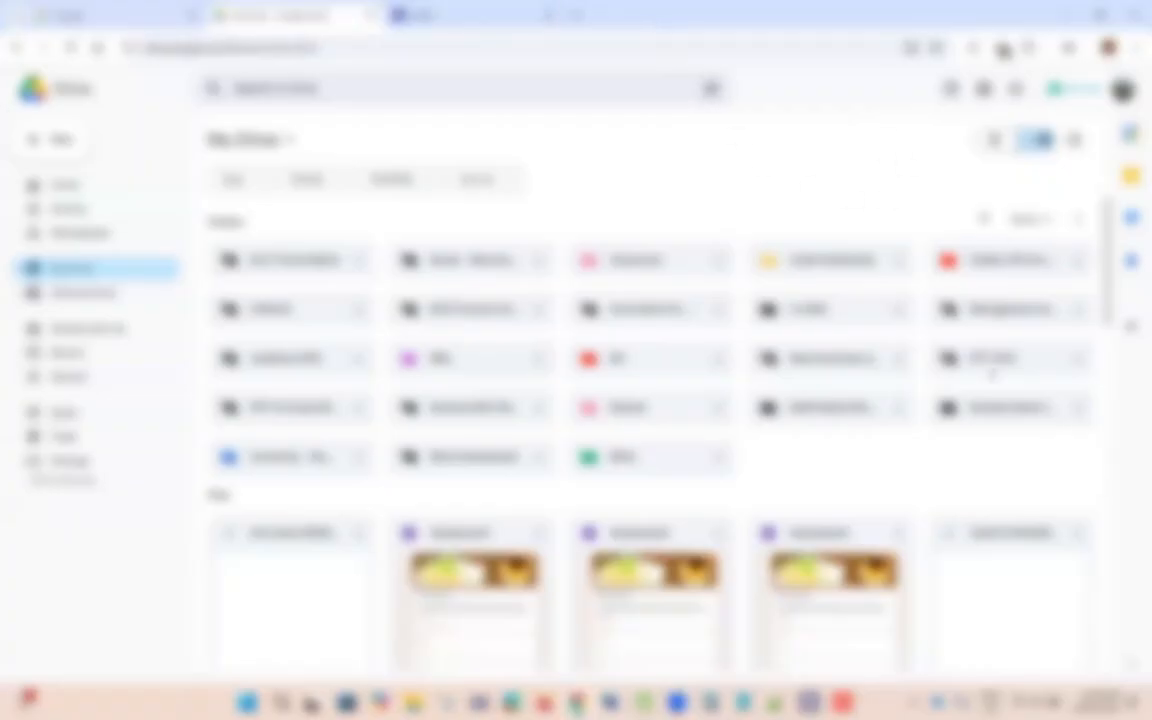
scroll(1007, 506, down, 3)
scroll(650, 430, down, 5)
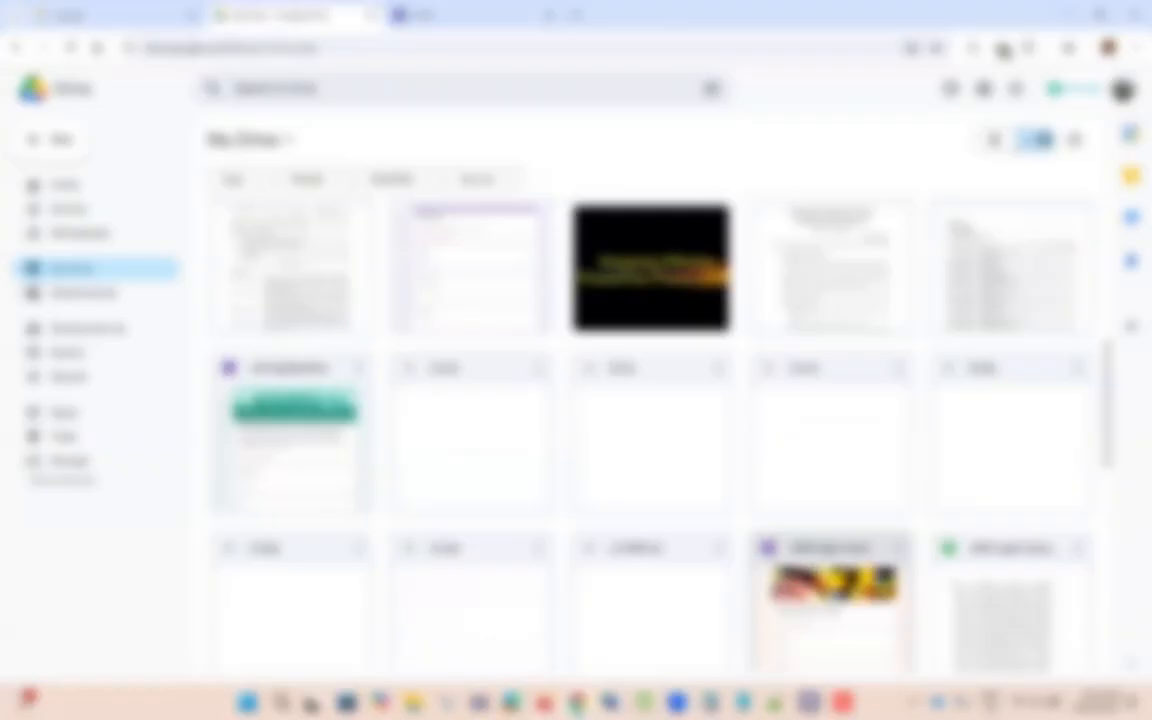
double_click(813, 571)
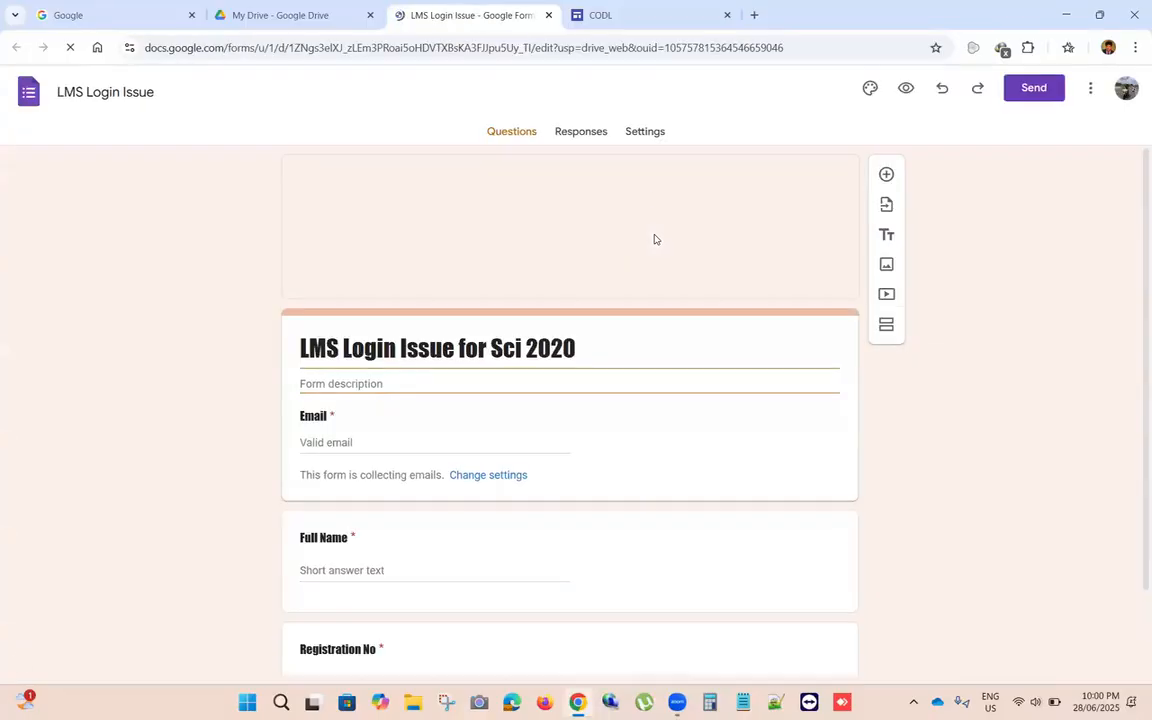
click(644, 133)
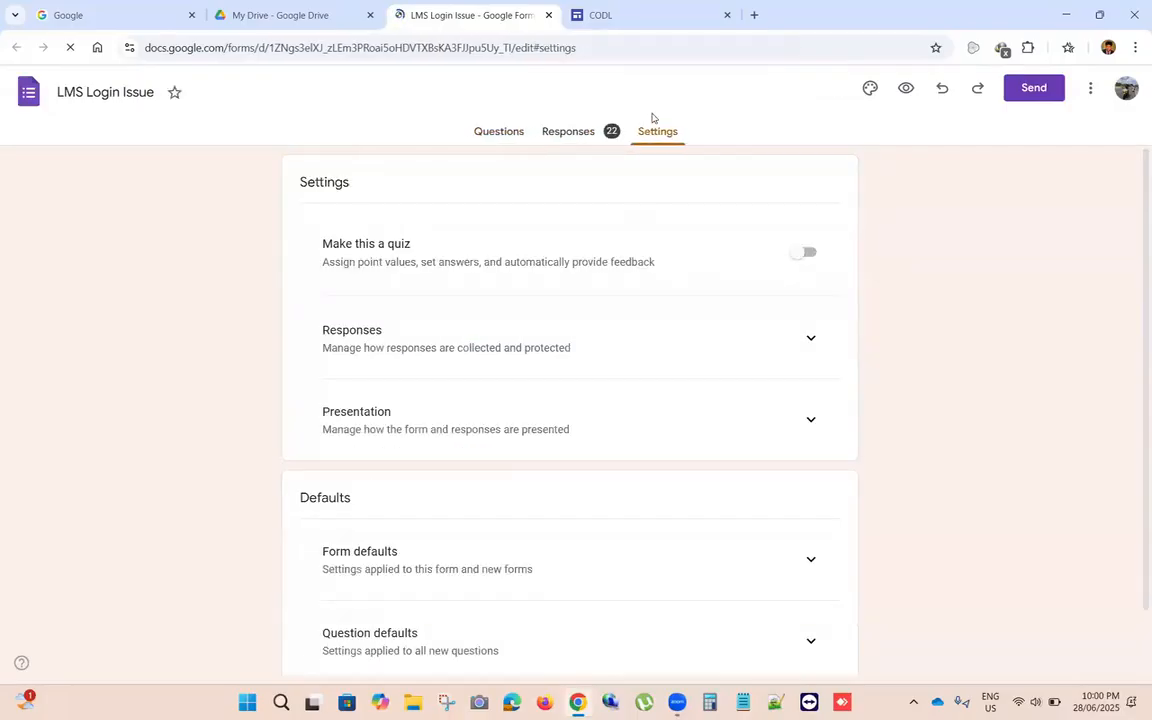
click(808, 340)
click(808, 340)
click(811, 341)
click(811, 341)
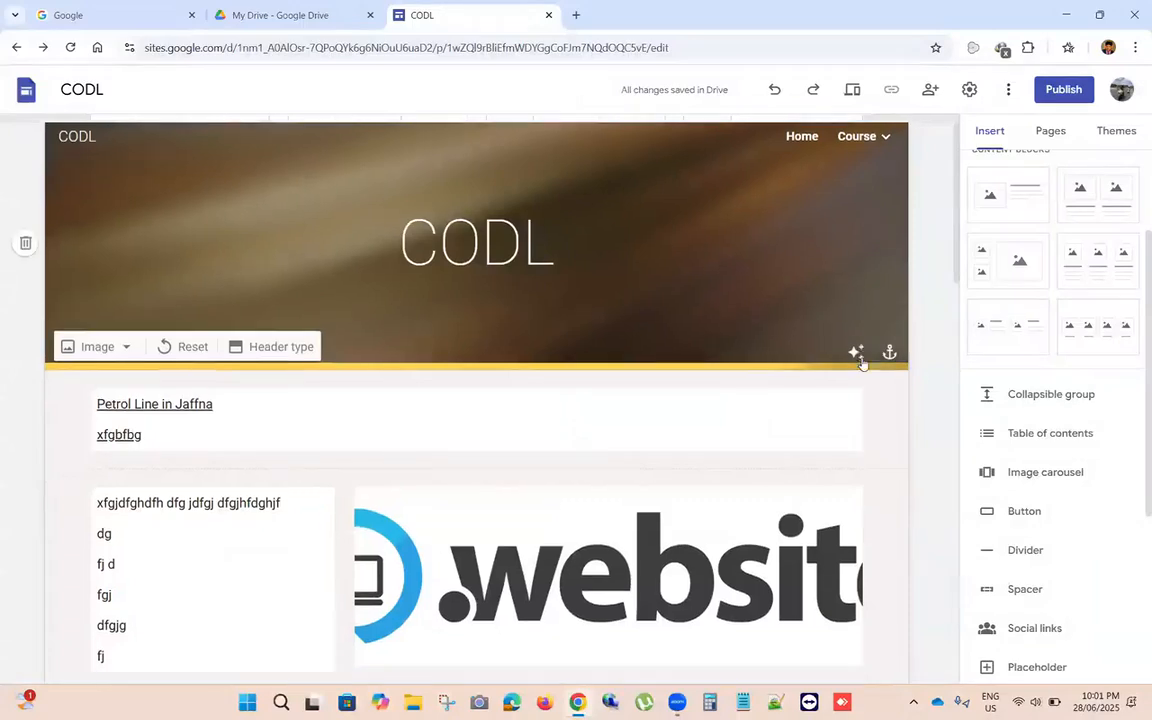
Step: Insert a collapsible group below the image carousel and enter "fdfhdfghfdh" as its heading
scroll(751, 360, down, 10)
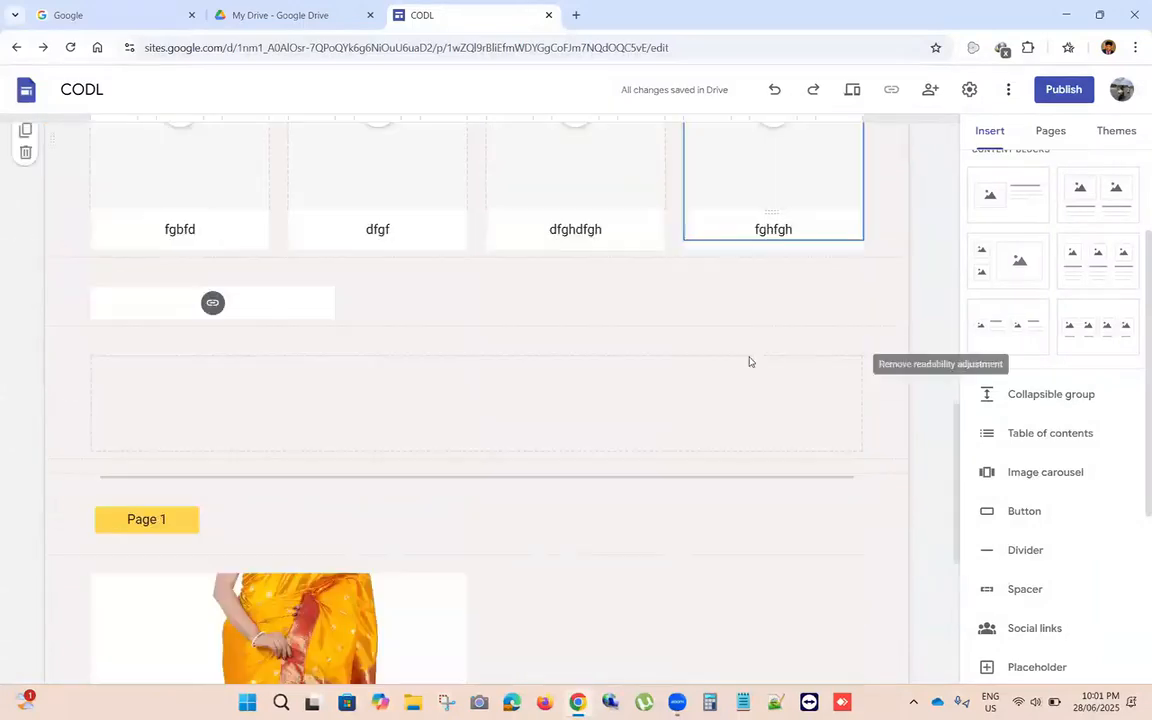
click(1037, 400)
click(246, 441)
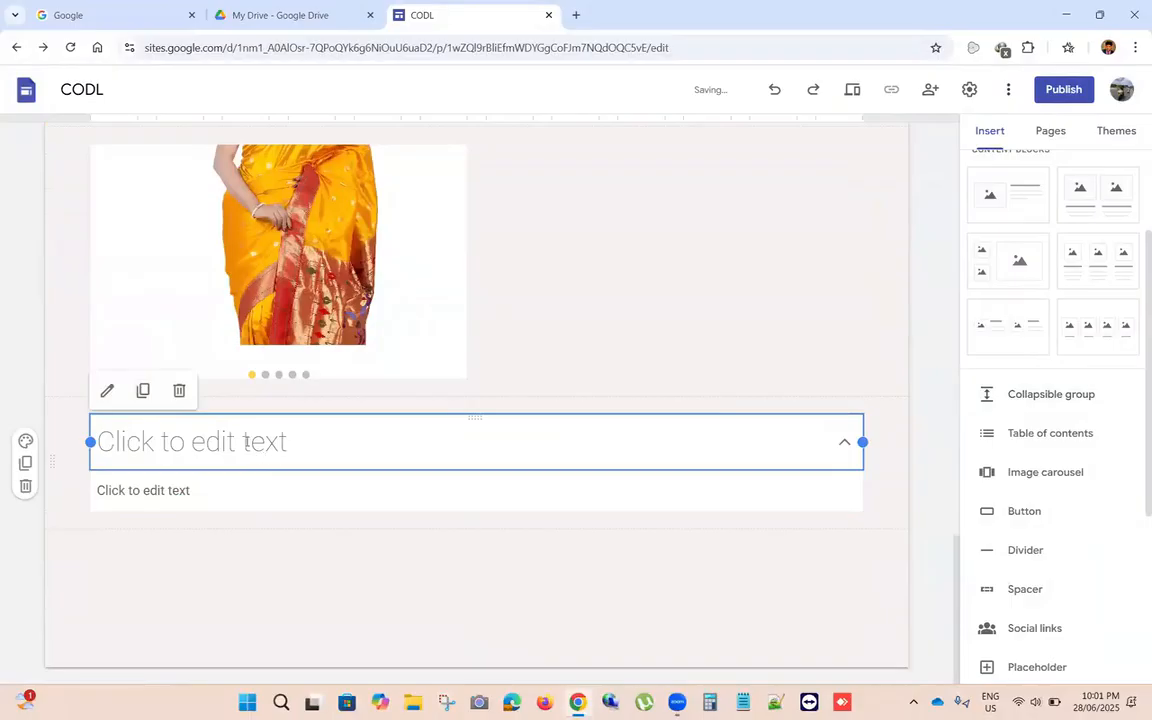
click(226, 438)
text(fdfhdfghfdh)
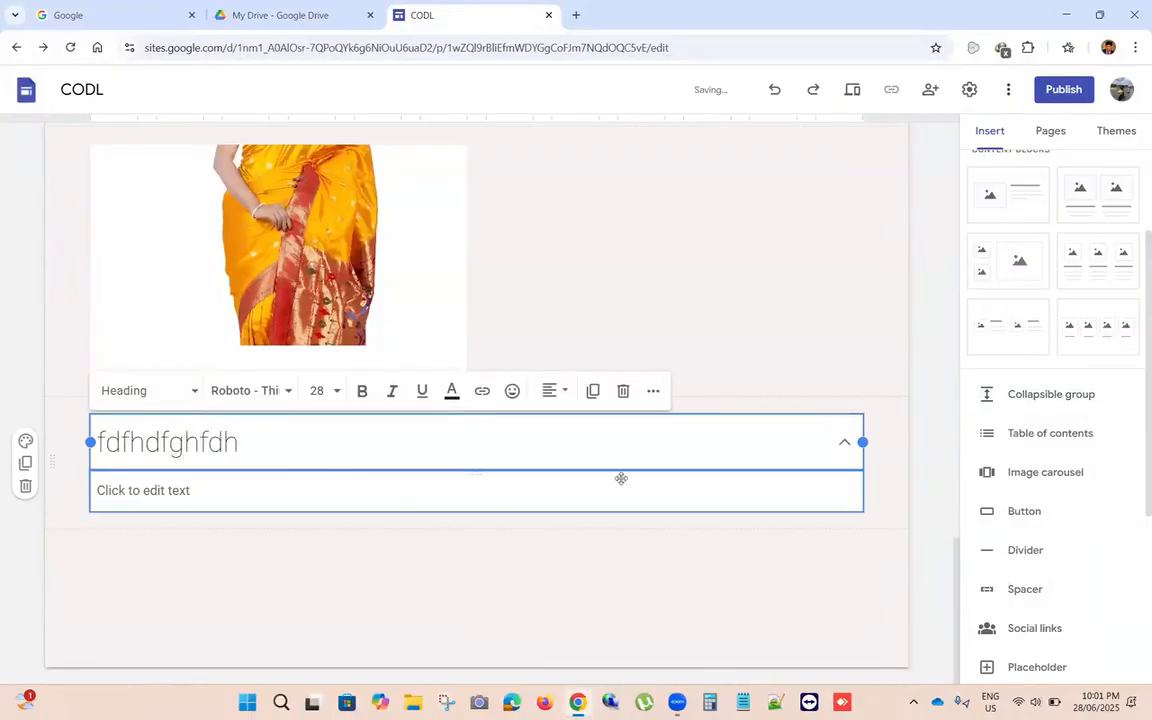
Step: Collapse the new group so only its heading shows, dismissing any image selection dialog
click(843, 446)
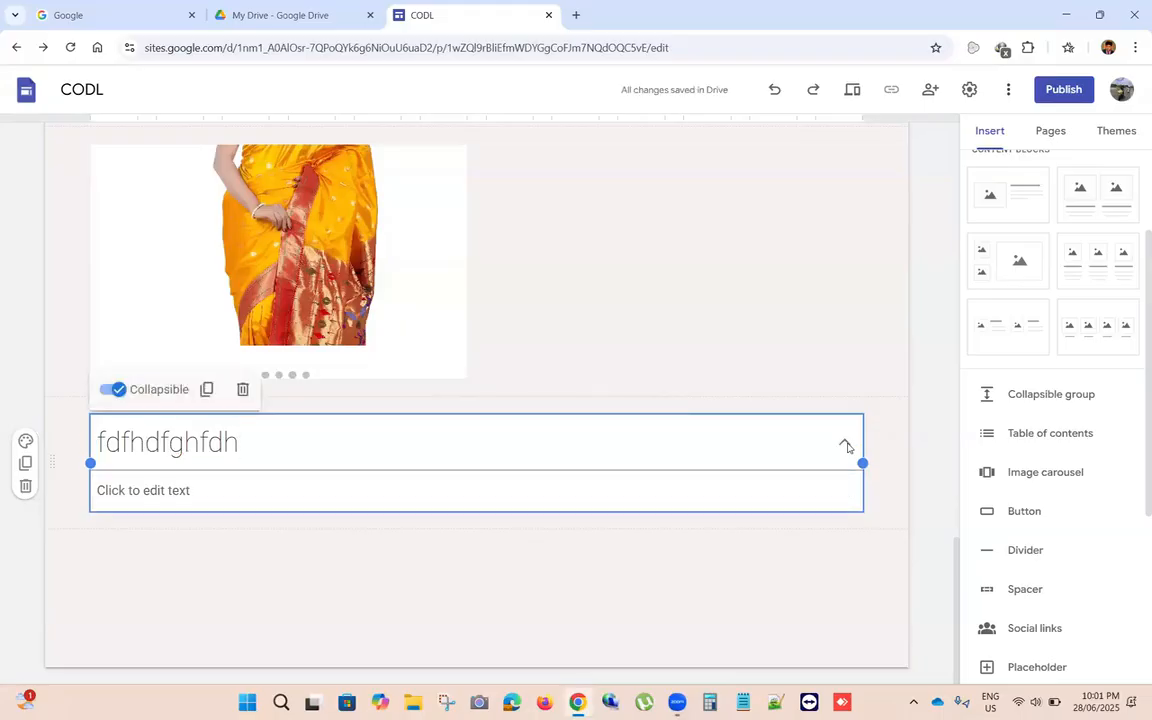
double_click(843, 446)
click(845, 446)
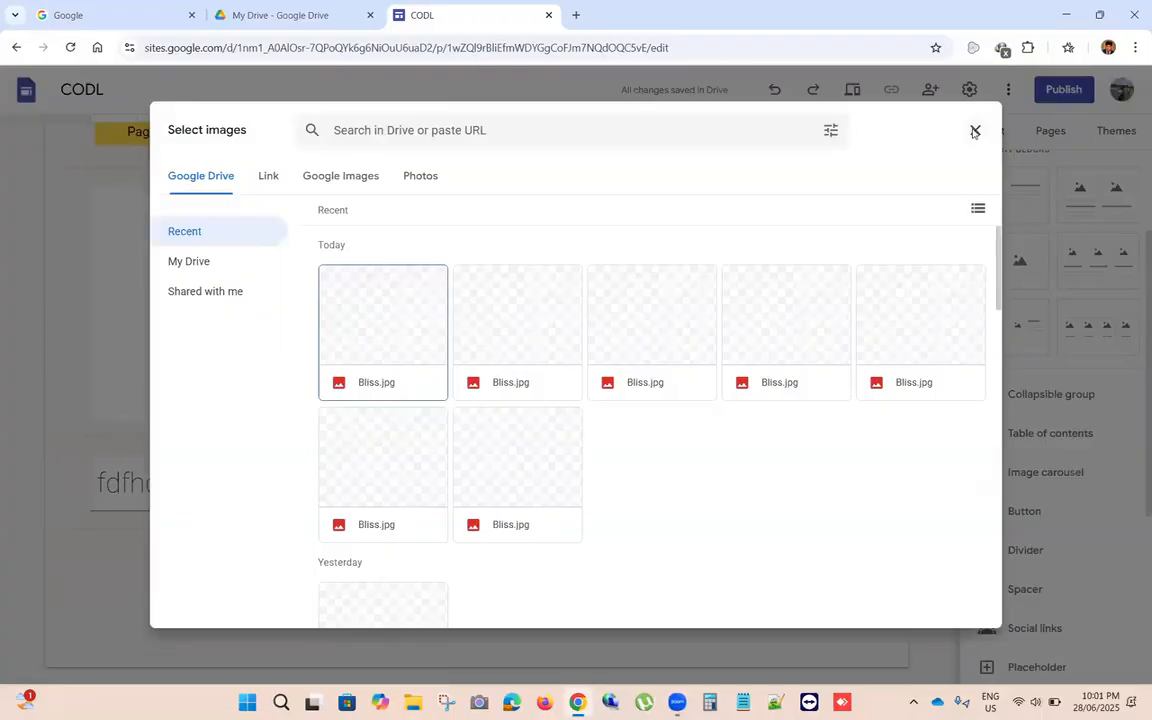
click(973, 133)
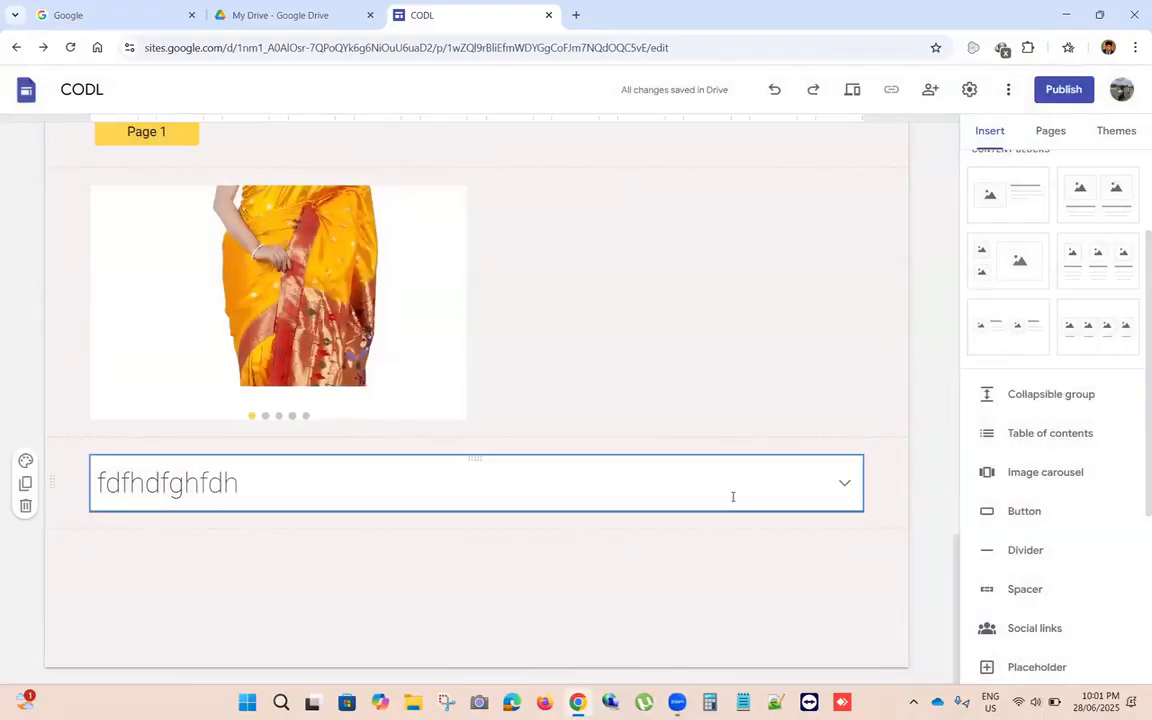
Step: Start publishing the site, try "codl" as its web address, and replace it with "jfn"
scroll(1058, 548, down, 5)
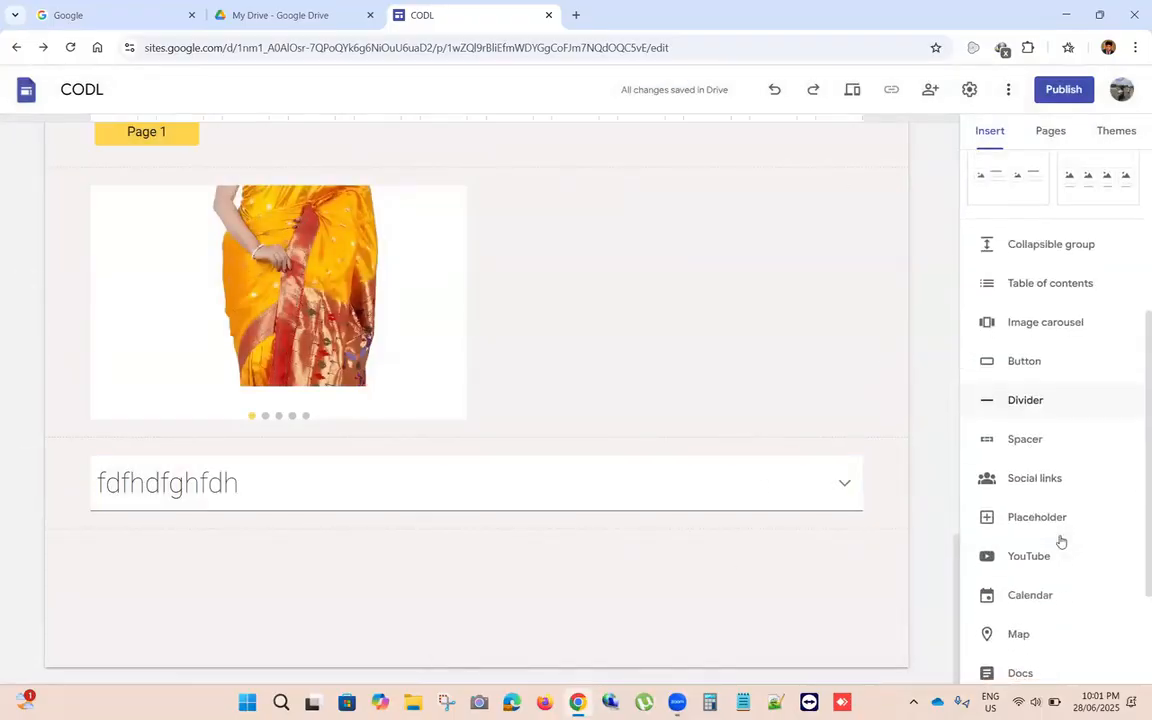
scroll(1061, 541, up, 5)
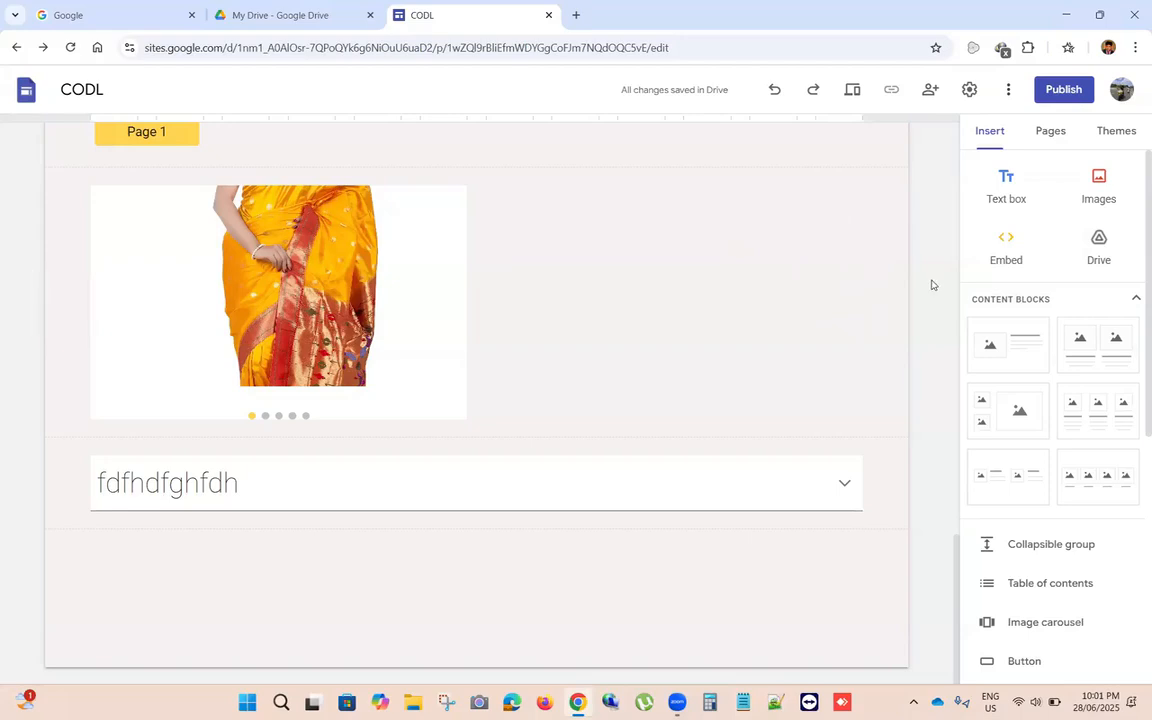
click(1065, 91)
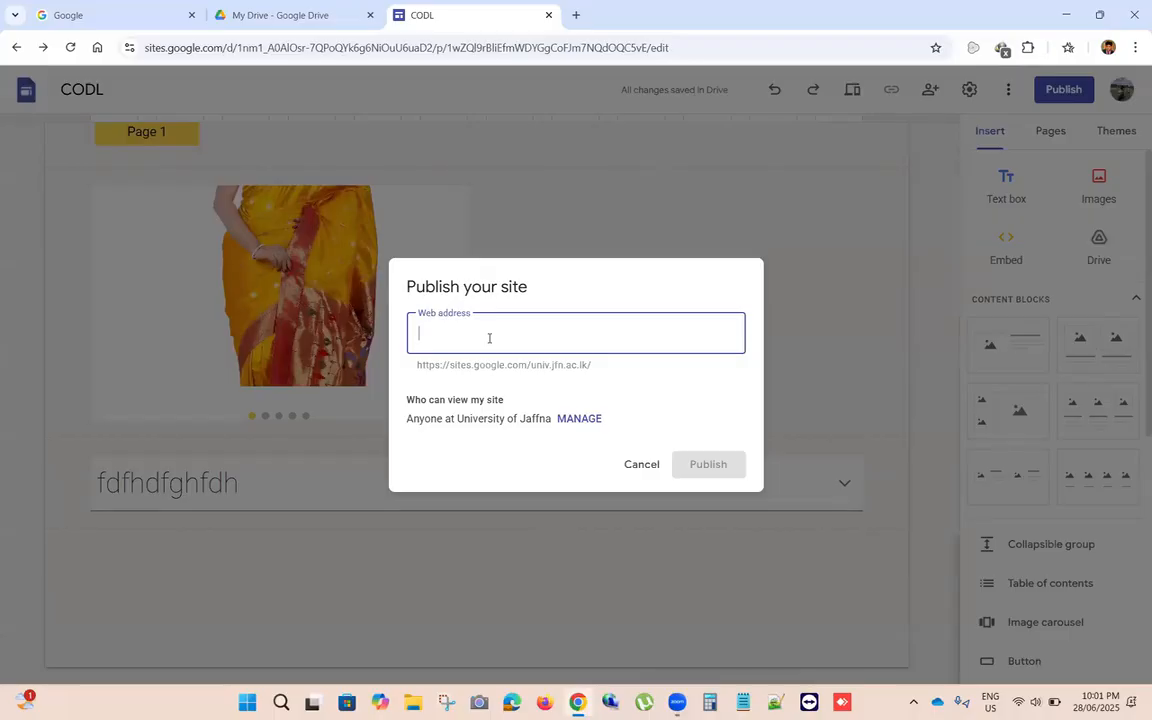
text(codl)
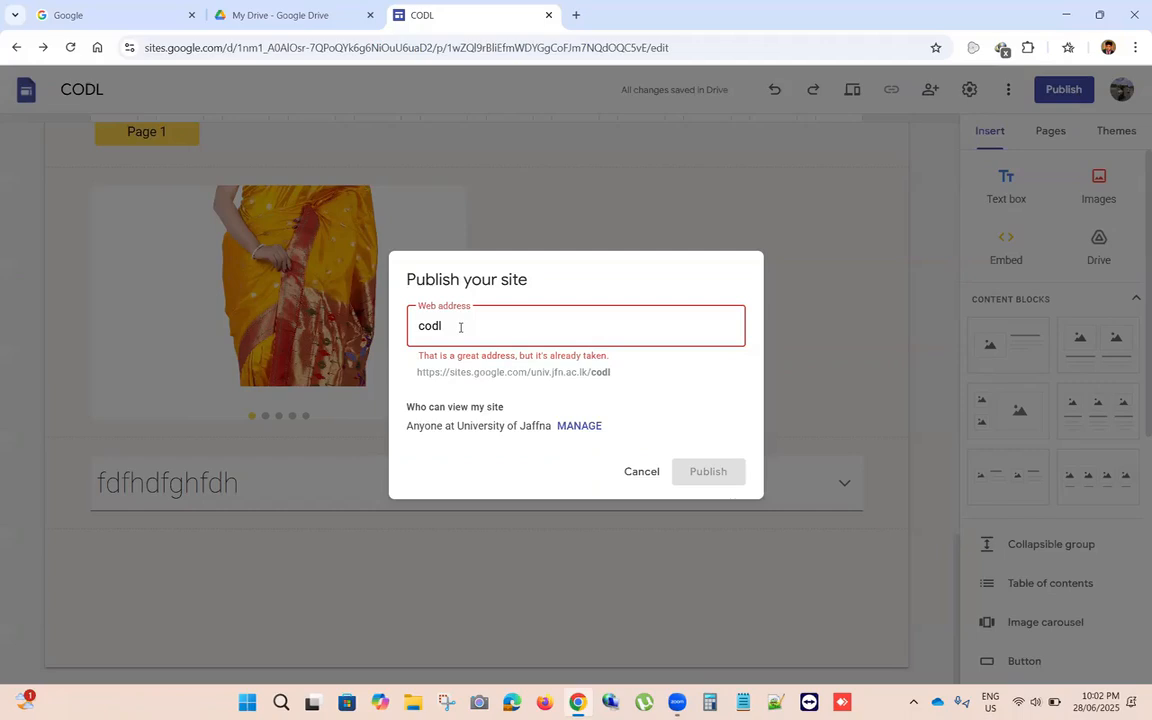
key(BackSpace)
key(BackSpace)
key(BackSpace)
key(BackSpace)
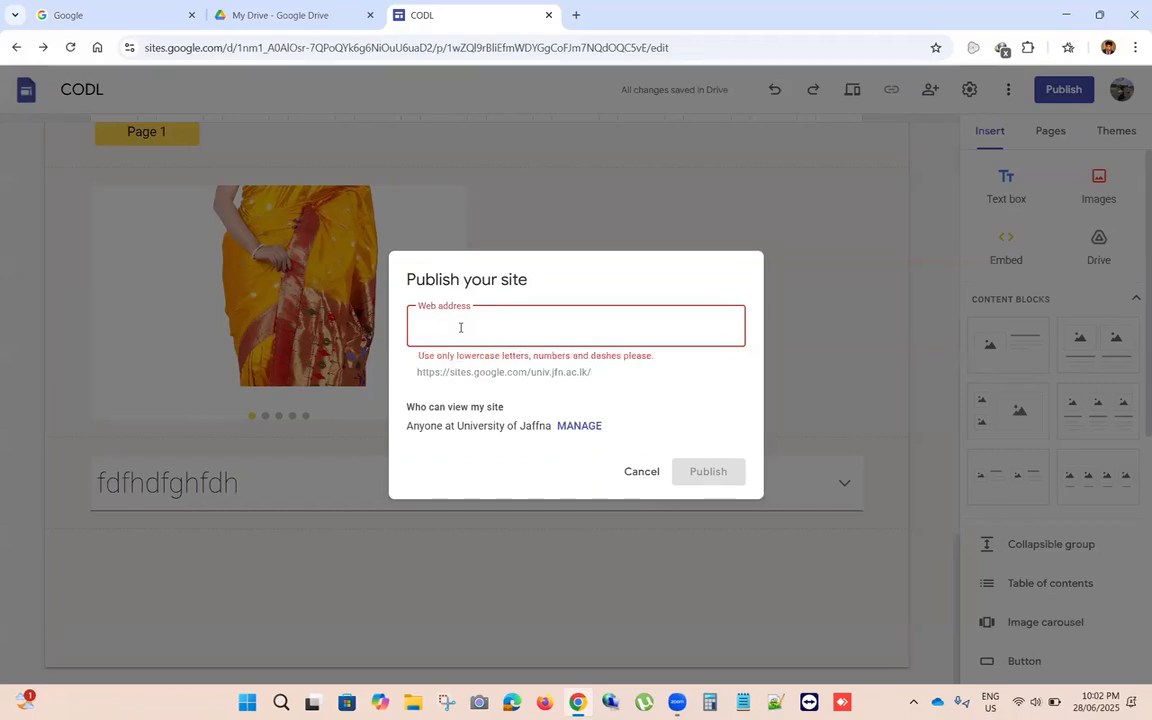
text(jfn)
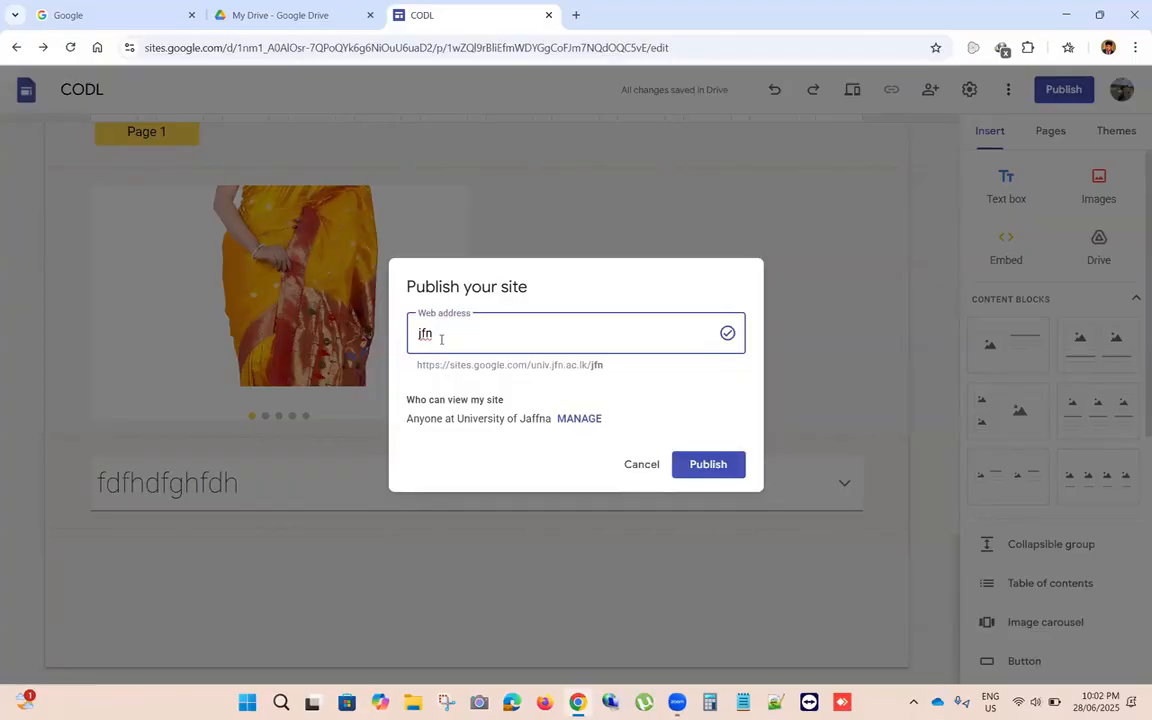
Step: Examine the parts of the full site URL below the web address: the Google Sites domain, the university domain and the site name
drag(433, 333, 415, 335)
click(446, 333)
double_click(437, 333)
drag(418, 363, 528, 365)
click(469, 367)
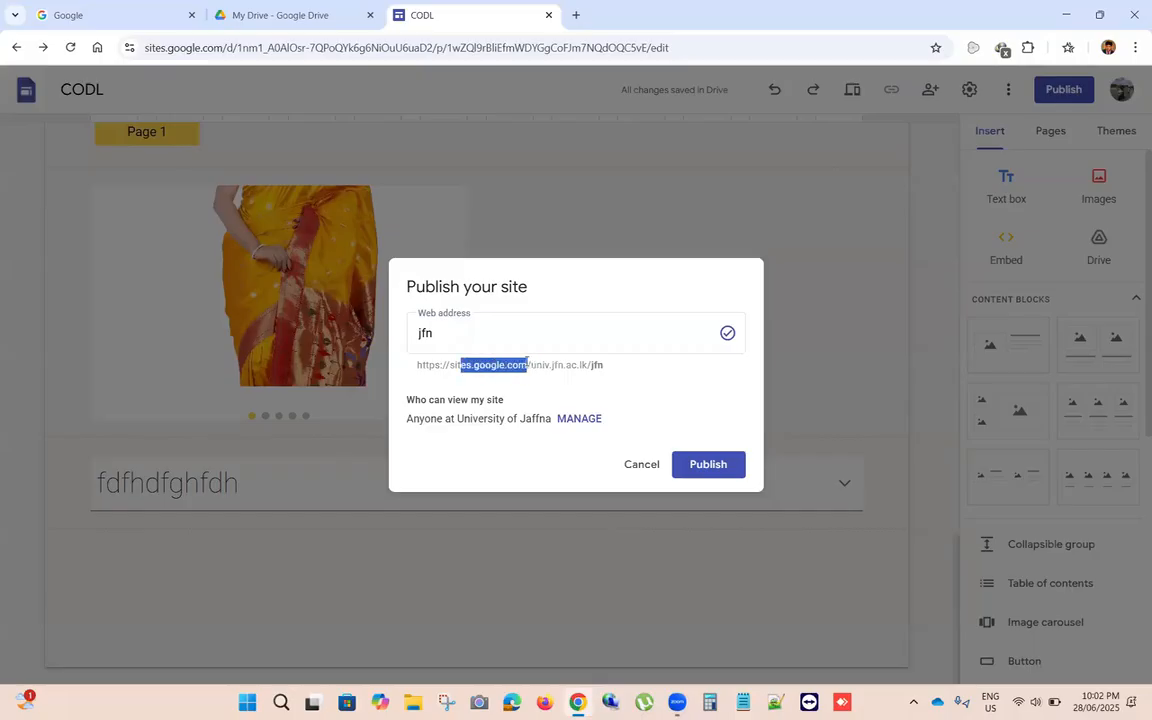
click(426, 365)
drag(418, 364, 588, 365)
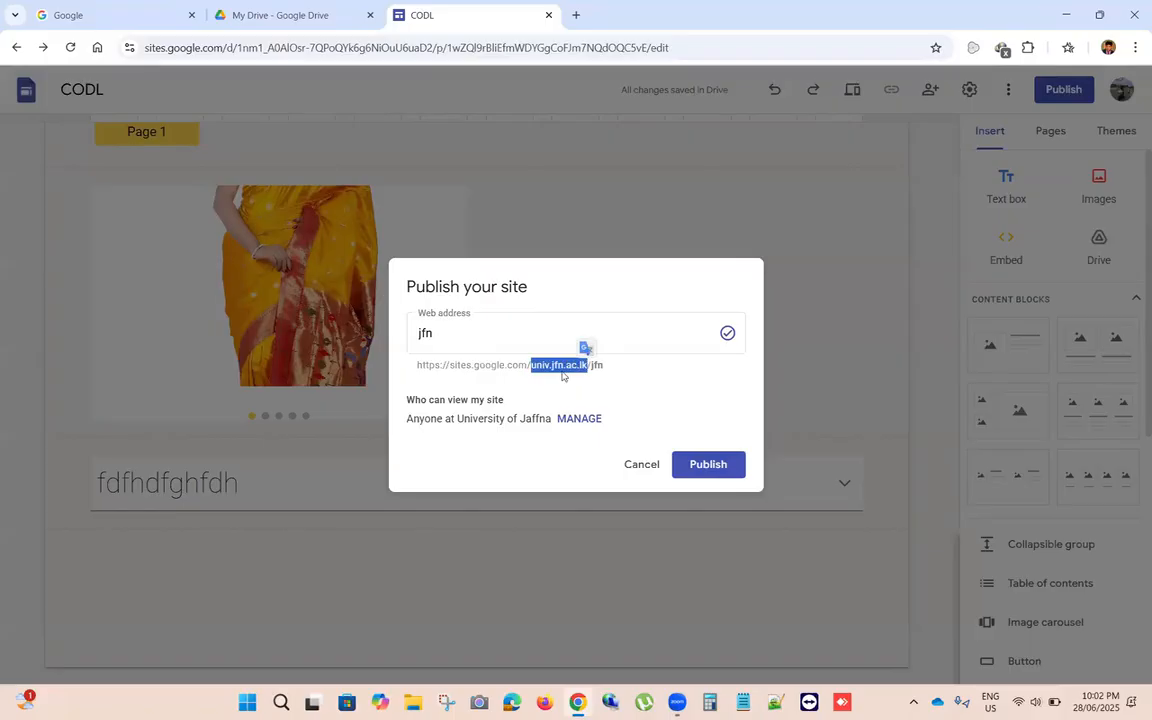
click(612, 365)
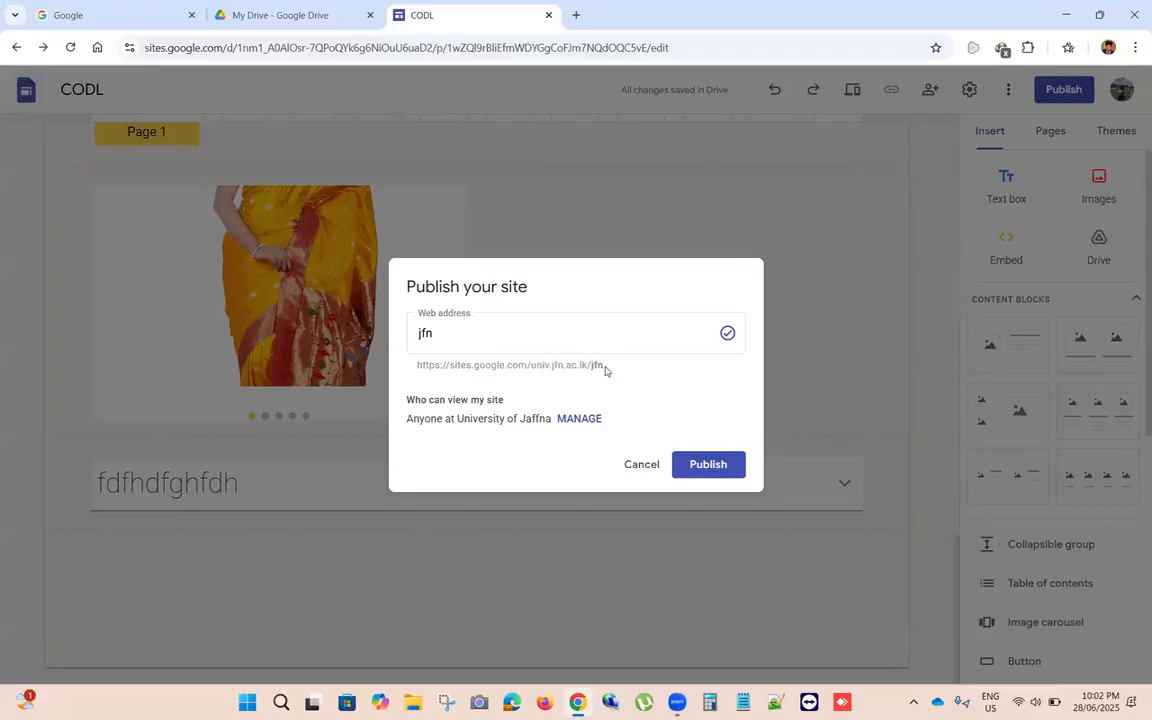
Step: Try adding "1" to the end of the web address, and remove it again
click(447, 336)
text(1)
drag(585, 364, 414, 366)
click(453, 340)
key(BackSpace)
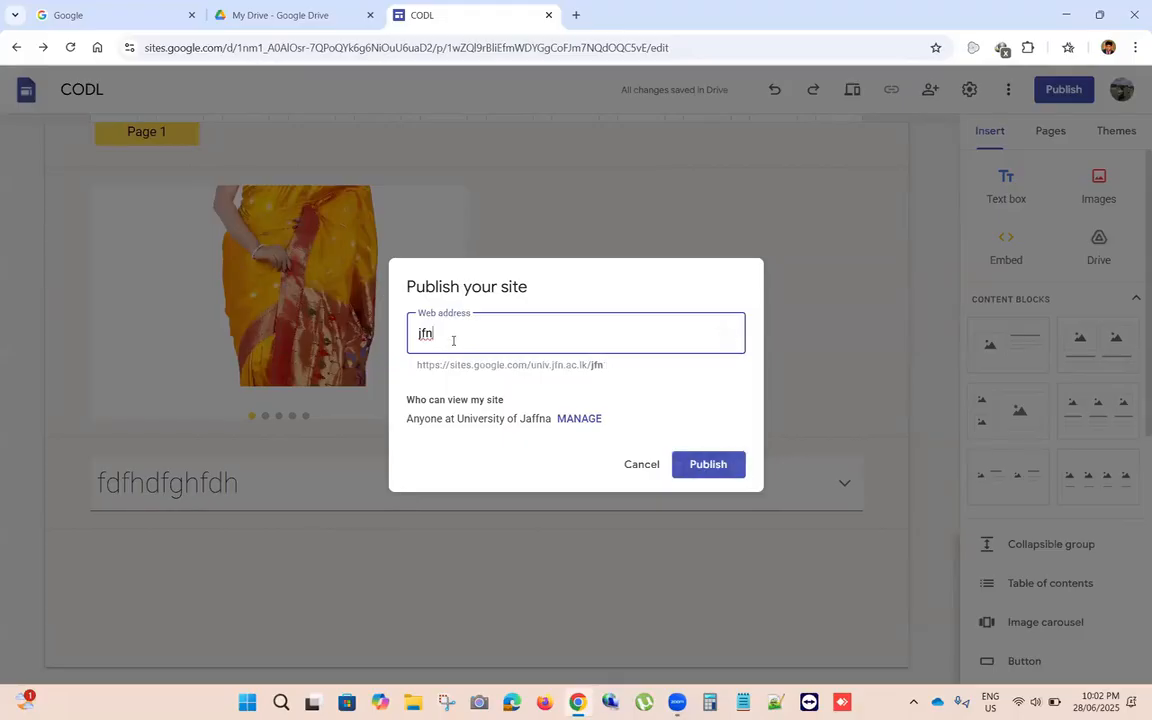
Step: Give anyone with the link access to the site's draft and make the published site public
click(572, 421)
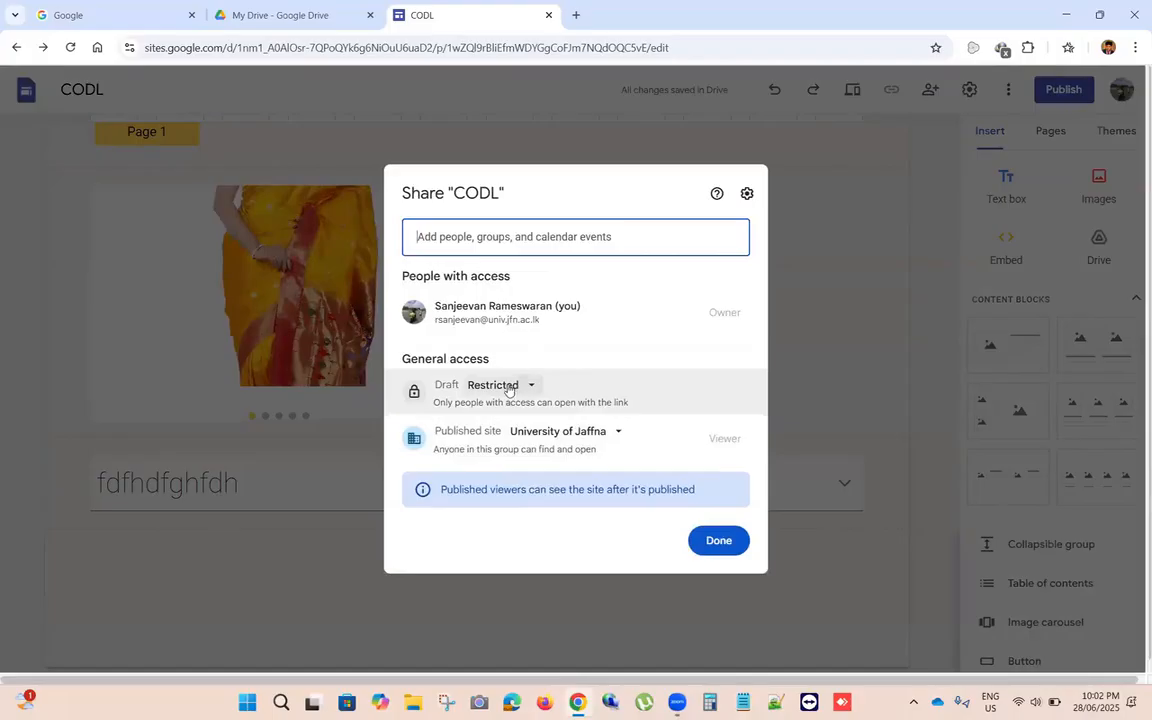
click(507, 388)
click(560, 518)
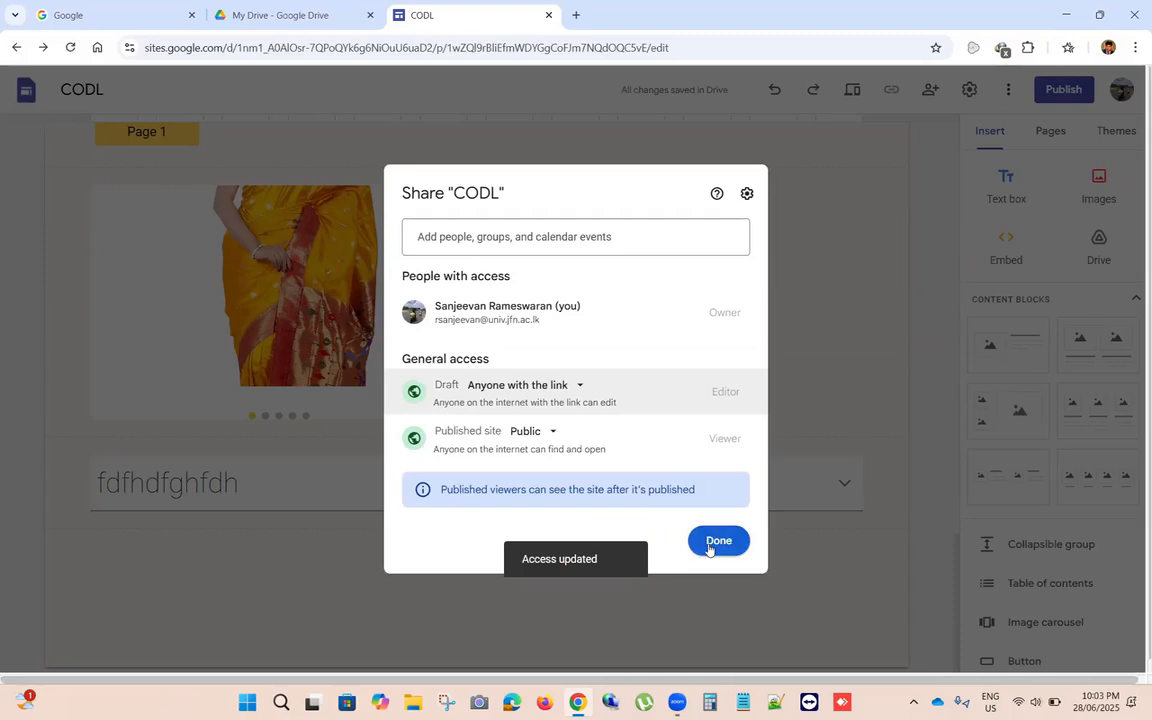
click(709, 548)
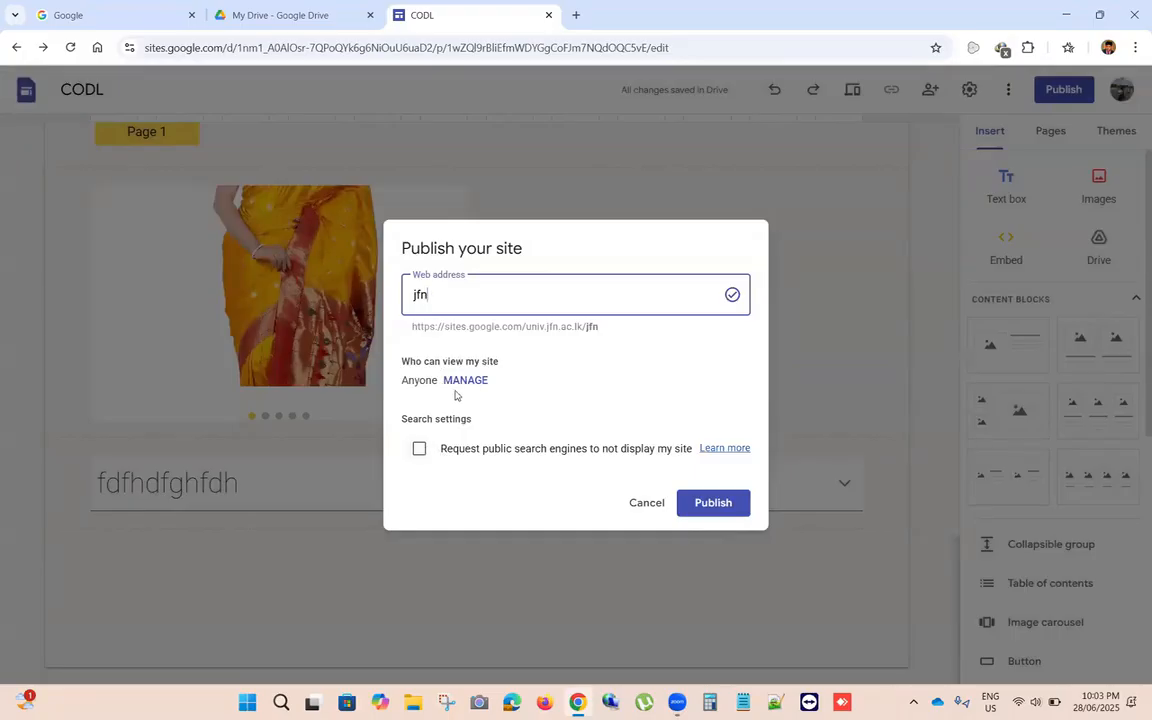
Step: Publish the site with the search engine exclusion request left off, and look over the additional publishing options
click(468, 452)
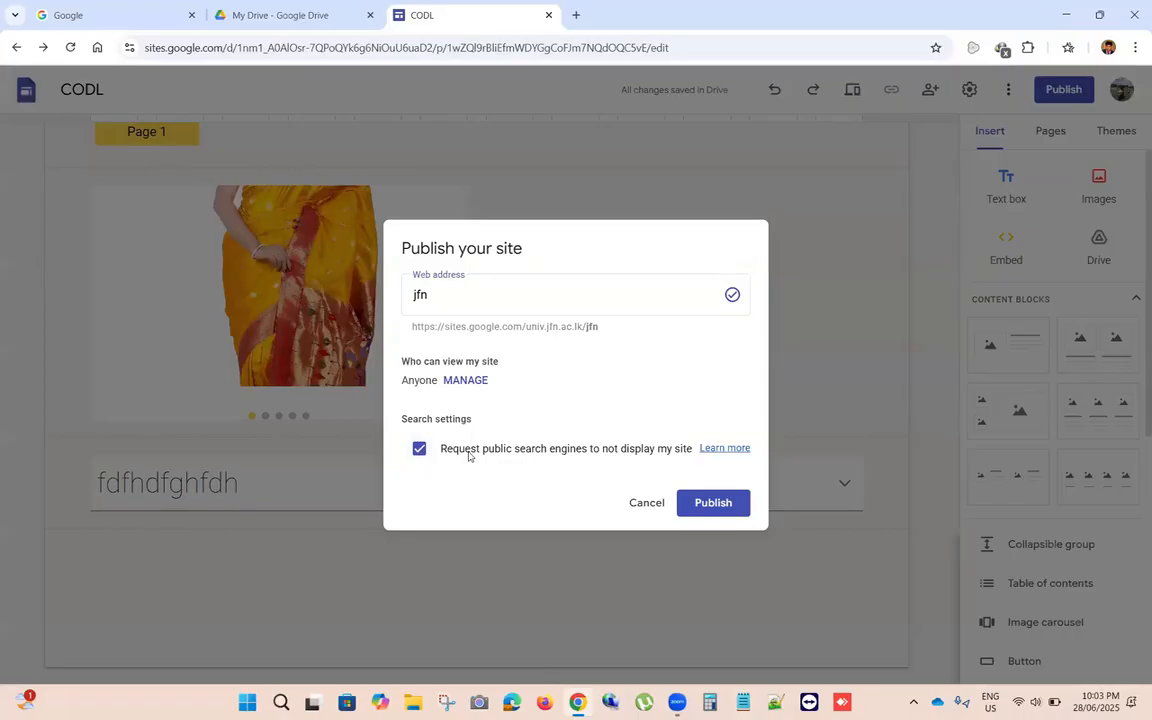
click(470, 454)
click(689, 504)
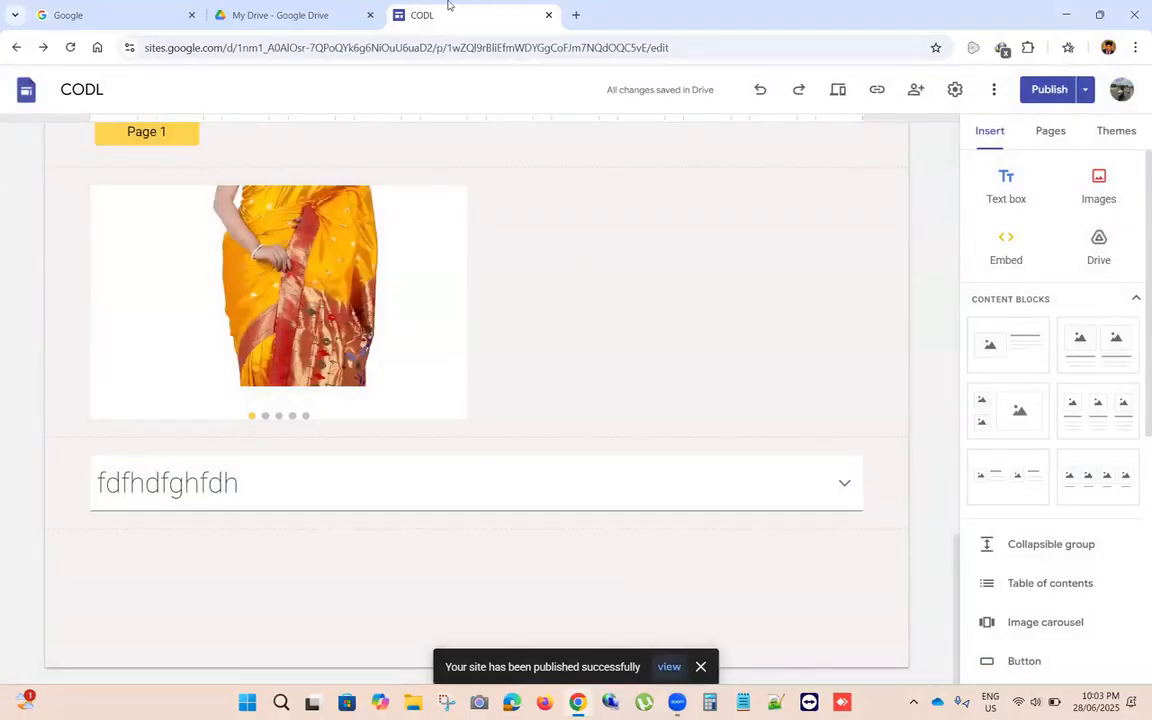
click(1080, 92)
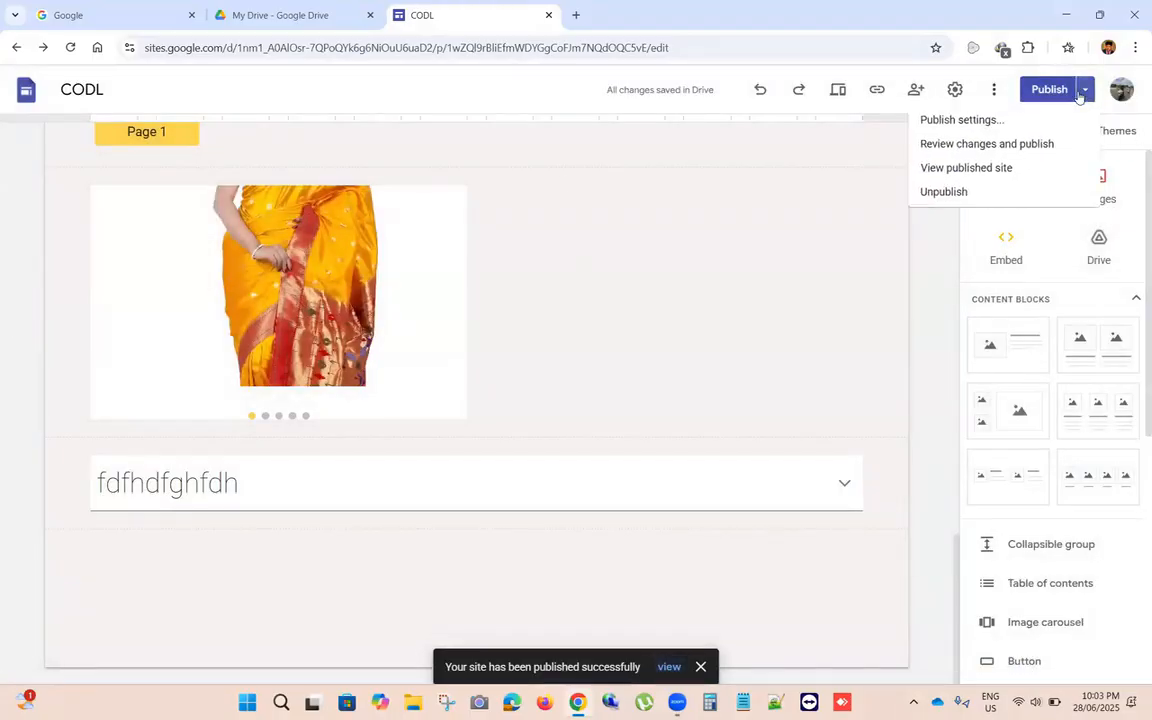
click(794, 201)
Step: Change the heading of the block beside Petrol Line in Jaffna to "rrrrr"
scroll(560, 267, up, 10)
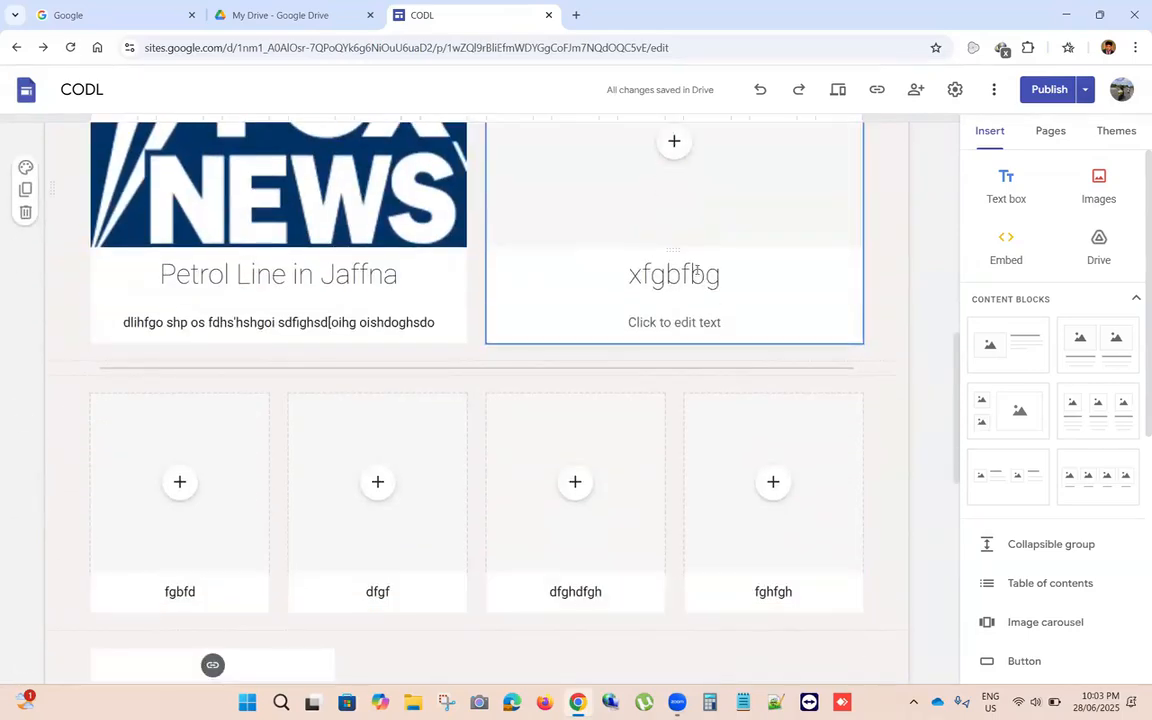
click(752, 284)
drag(752, 284, 596, 273)
text(rrrrr)
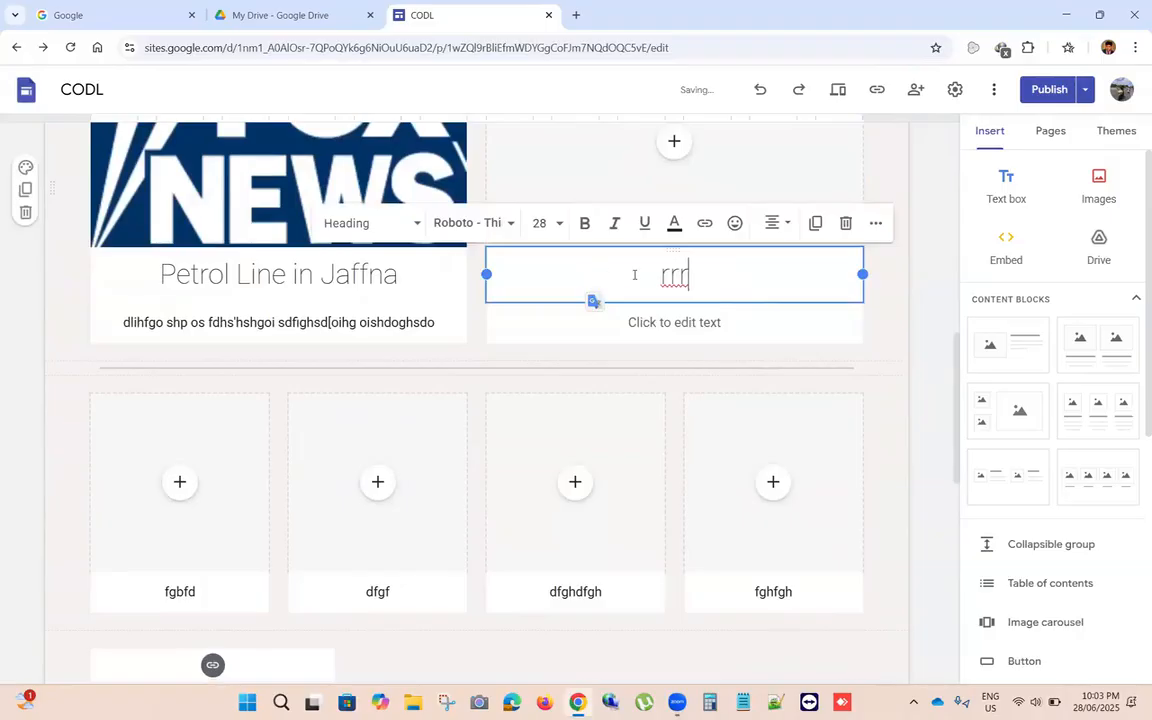
Step: Compare the draft of Copy of Home with its currently published version, and publish the changes
click(930, 163)
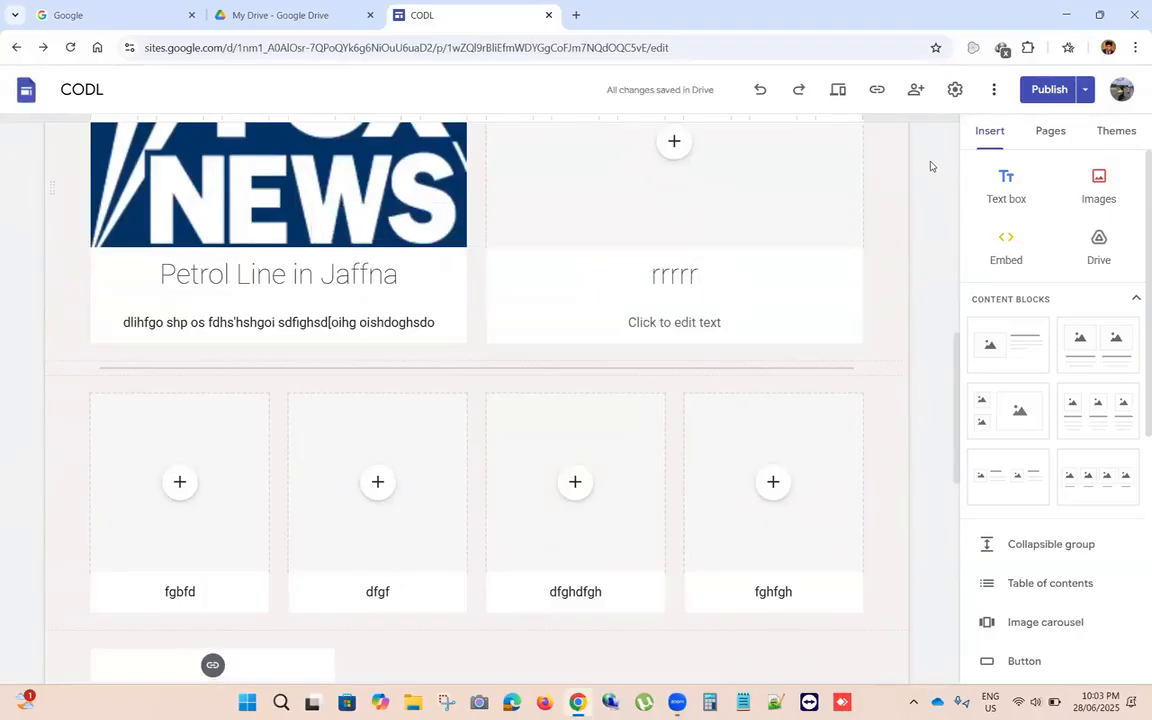
click(1059, 95)
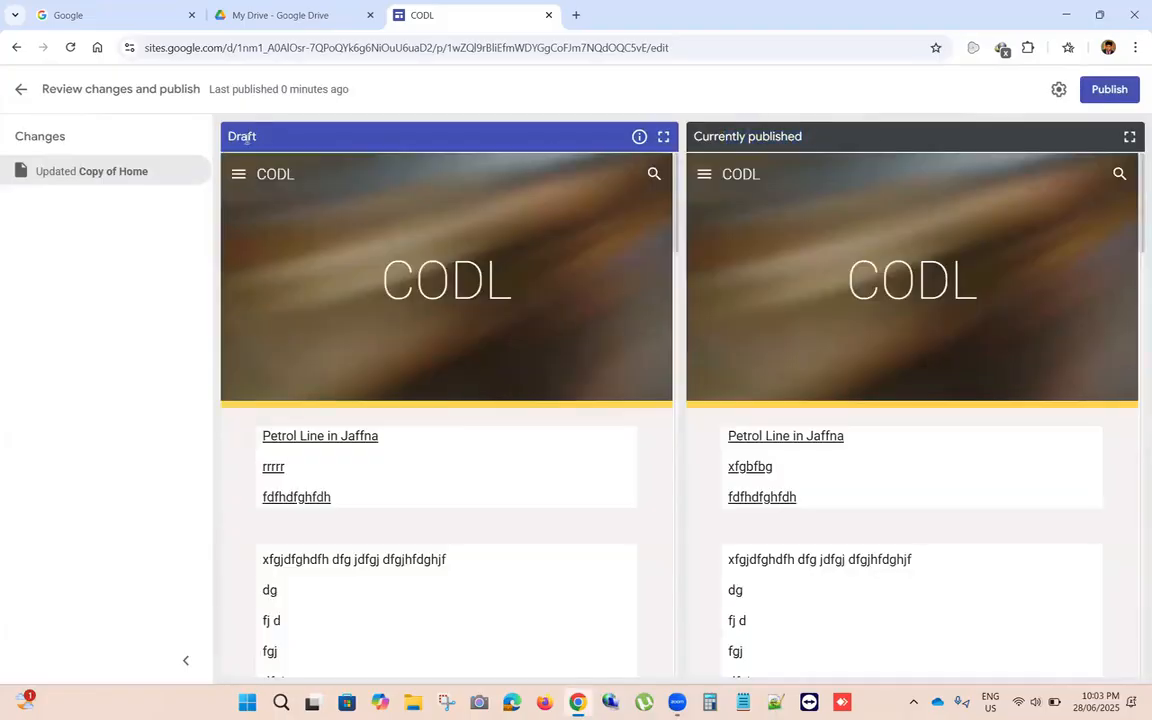
scroll(479, 315, down, 3)
scroll(479, 315, down, 1)
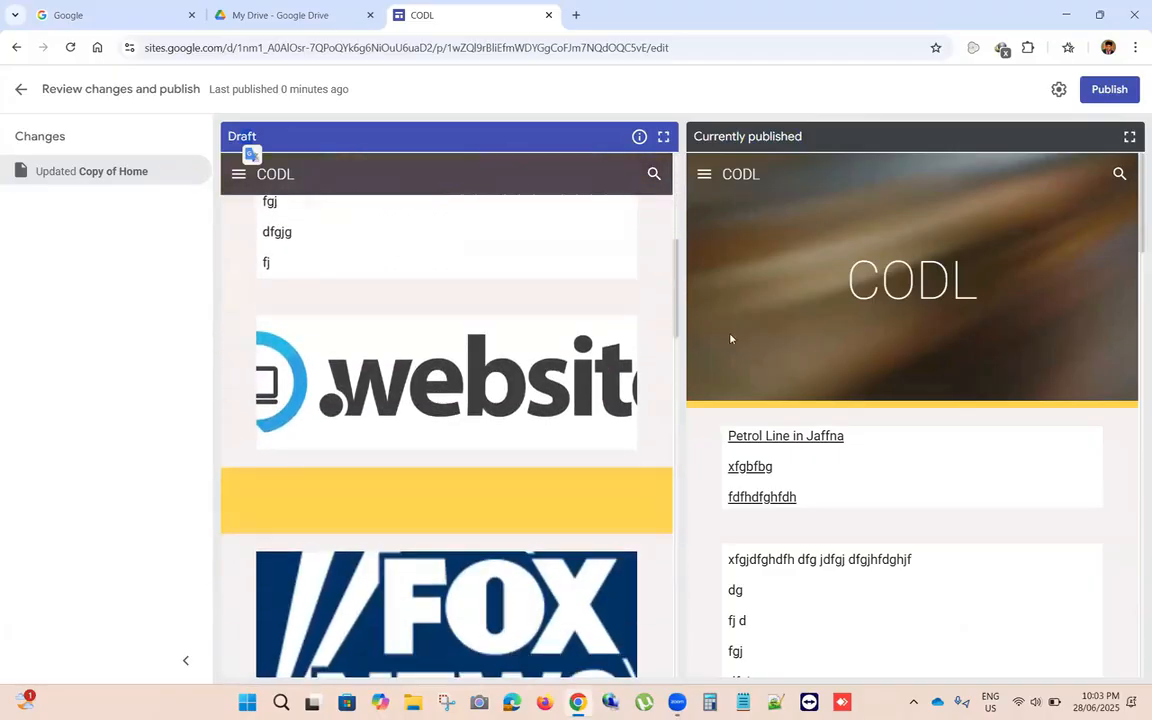
scroll(731, 336, down, 6)
scroll(731, 339, down, 1)
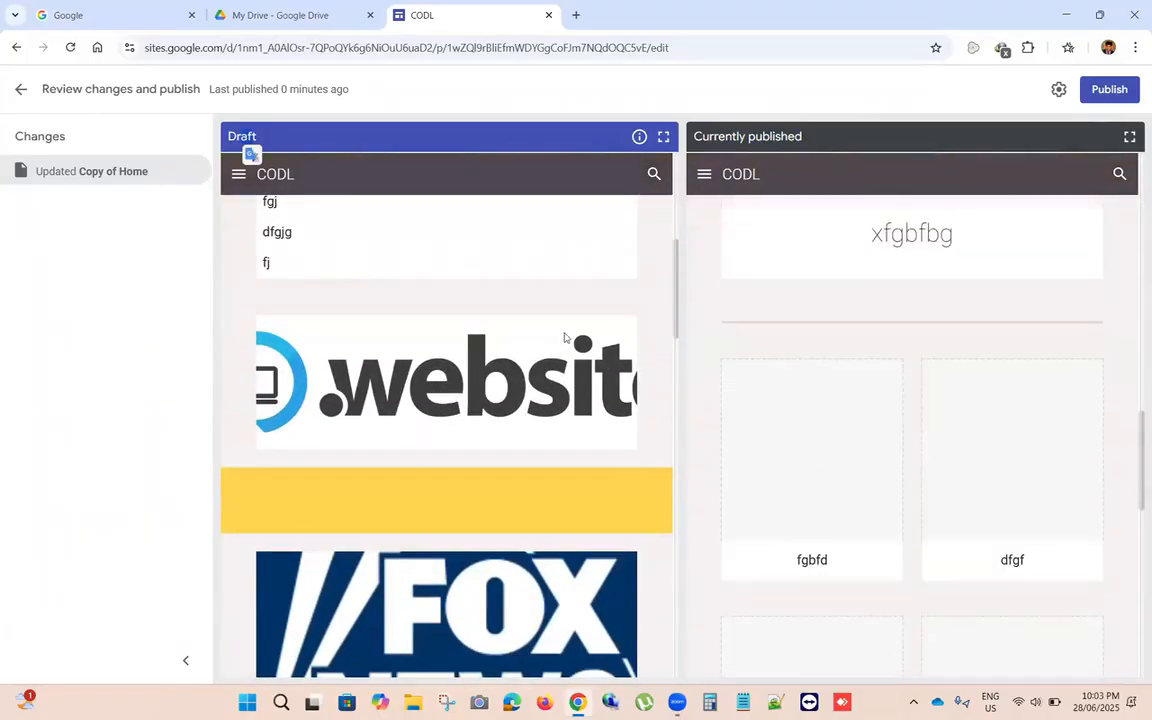
scroll(563, 335, down, 6)
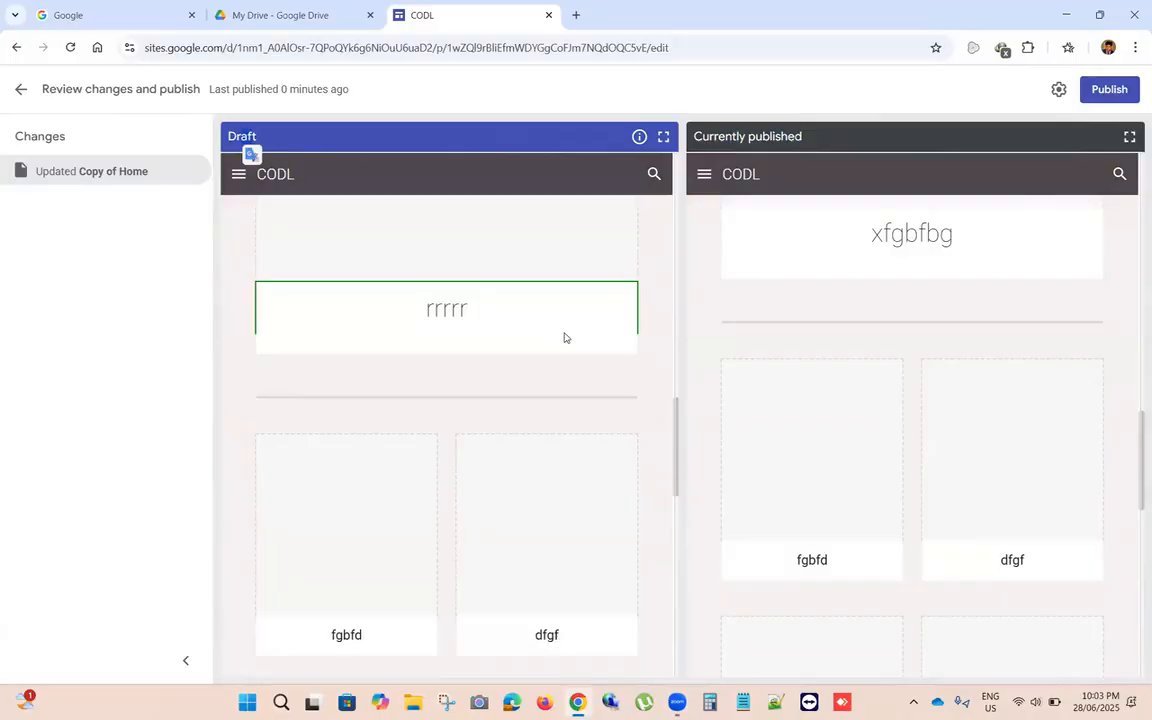
scroll(815, 301, up, 1)
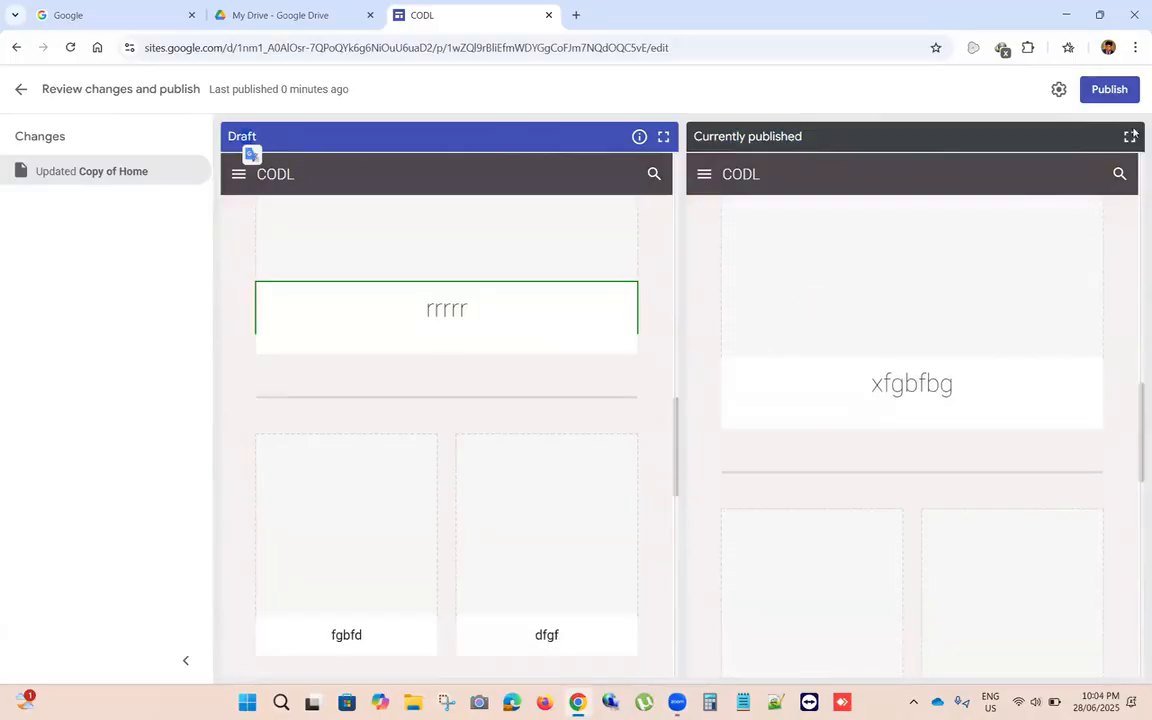
click(69, 172)
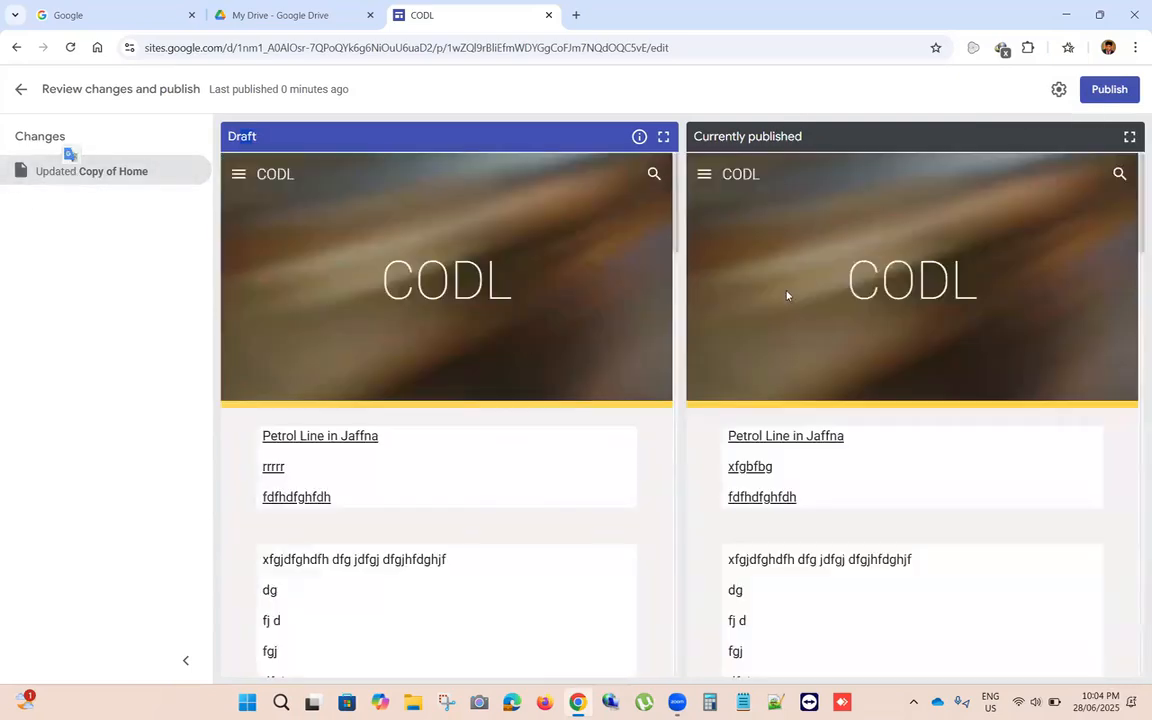
scroll(795, 321, down, 4)
scroll(470, 386, down, 4)
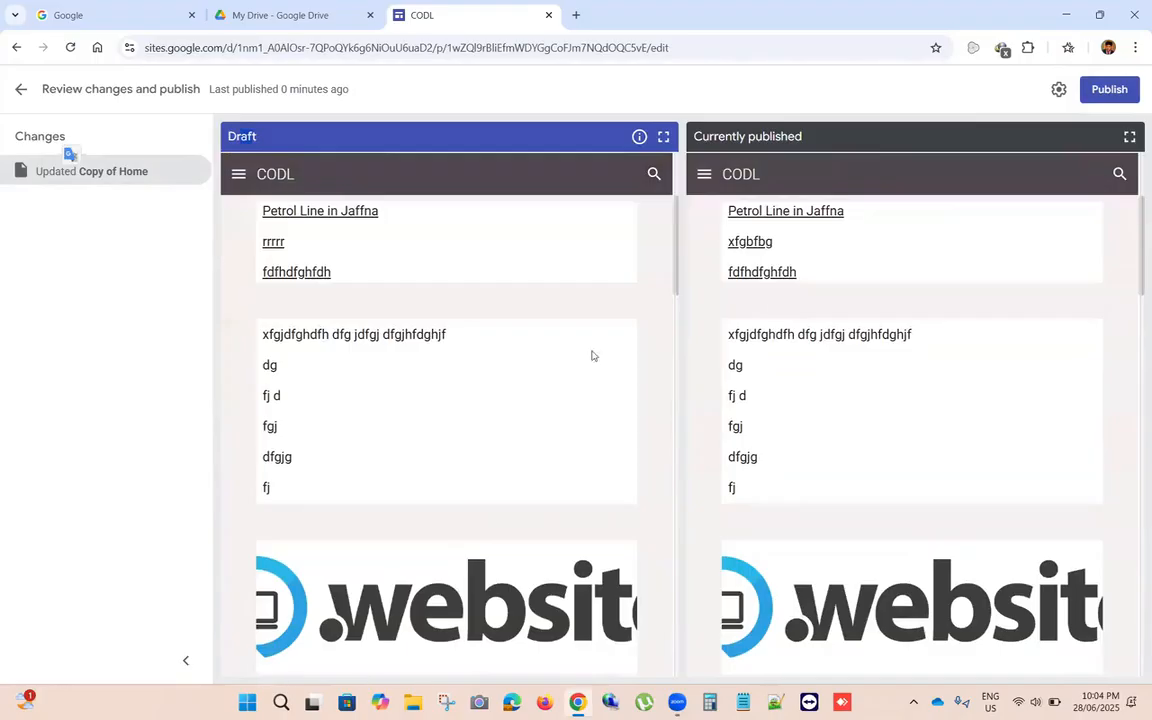
click(1105, 91)
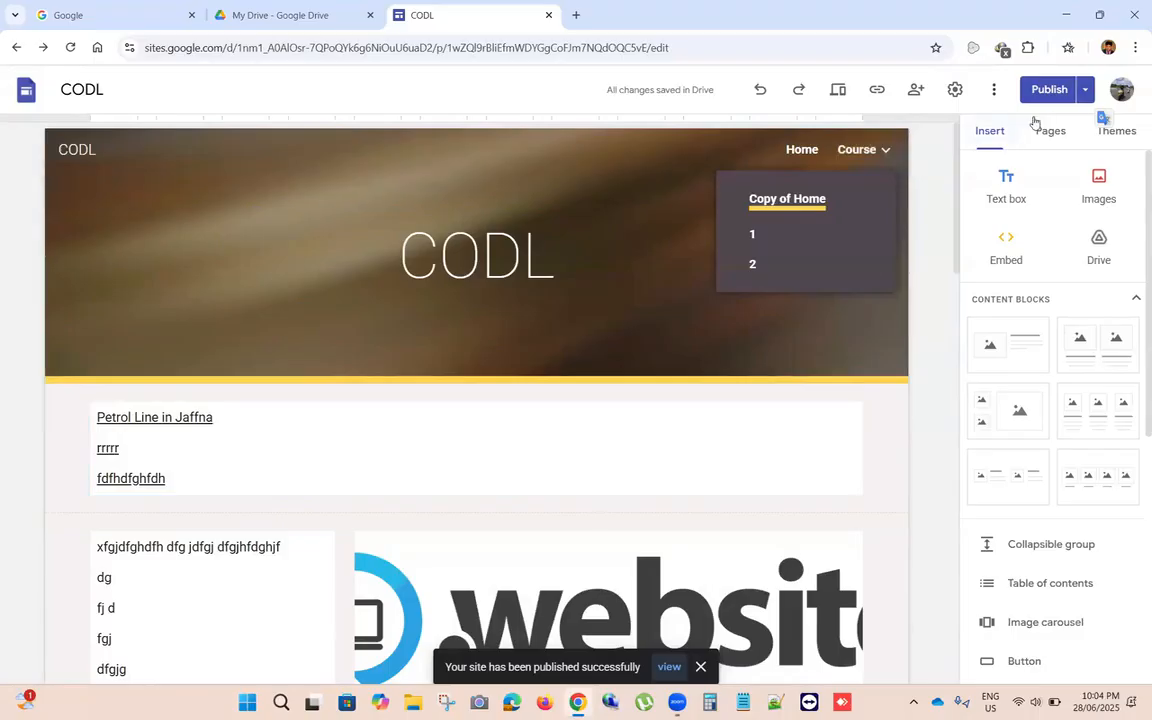
Step: Turn off the publish setting requiring editors to review changes before publishing, and save the settings
click(1085, 90)
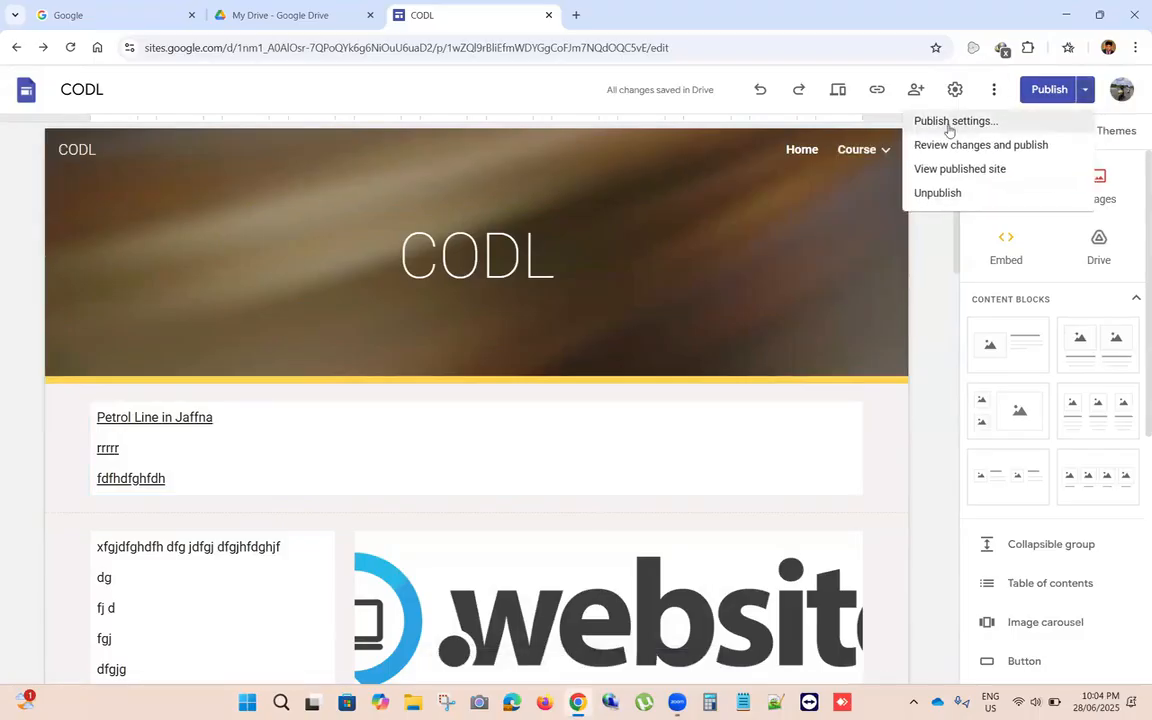
click(888, 146)
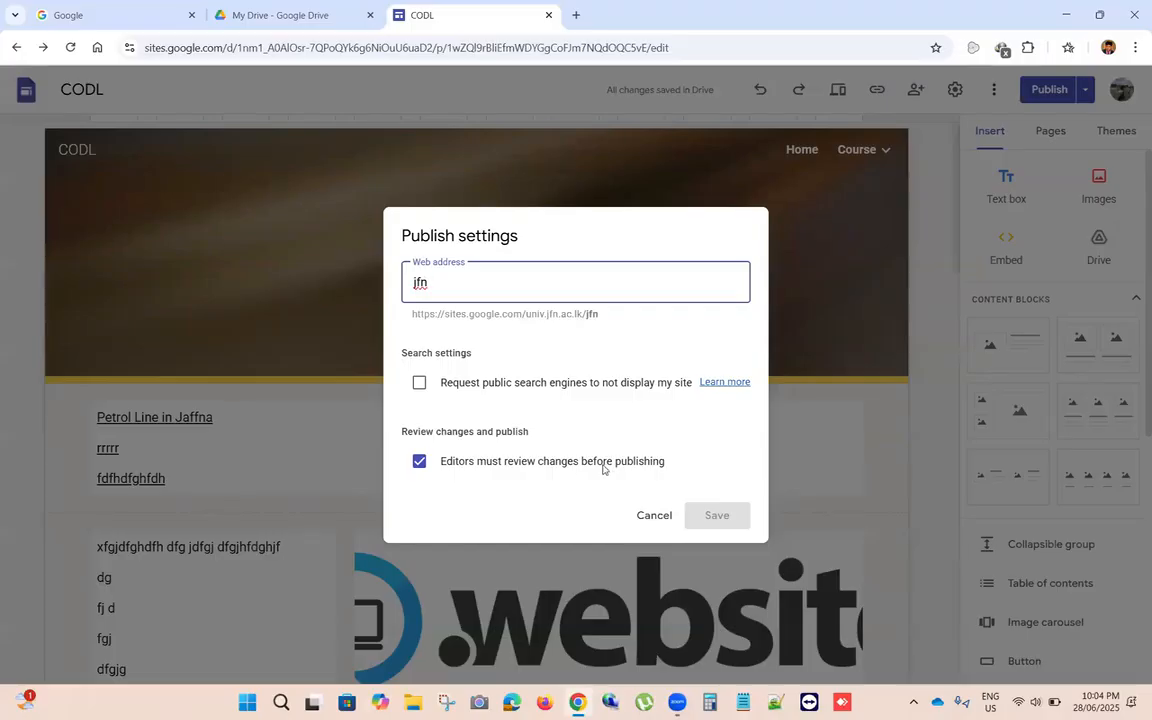
click(432, 465)
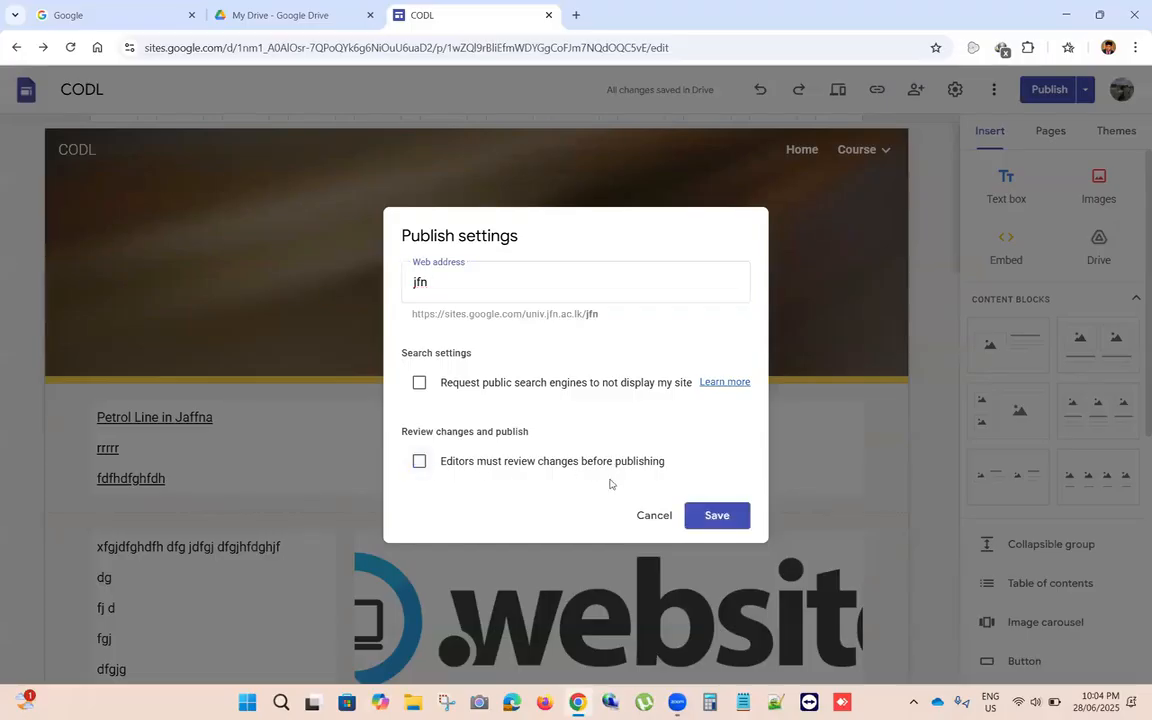
click(714, 512)
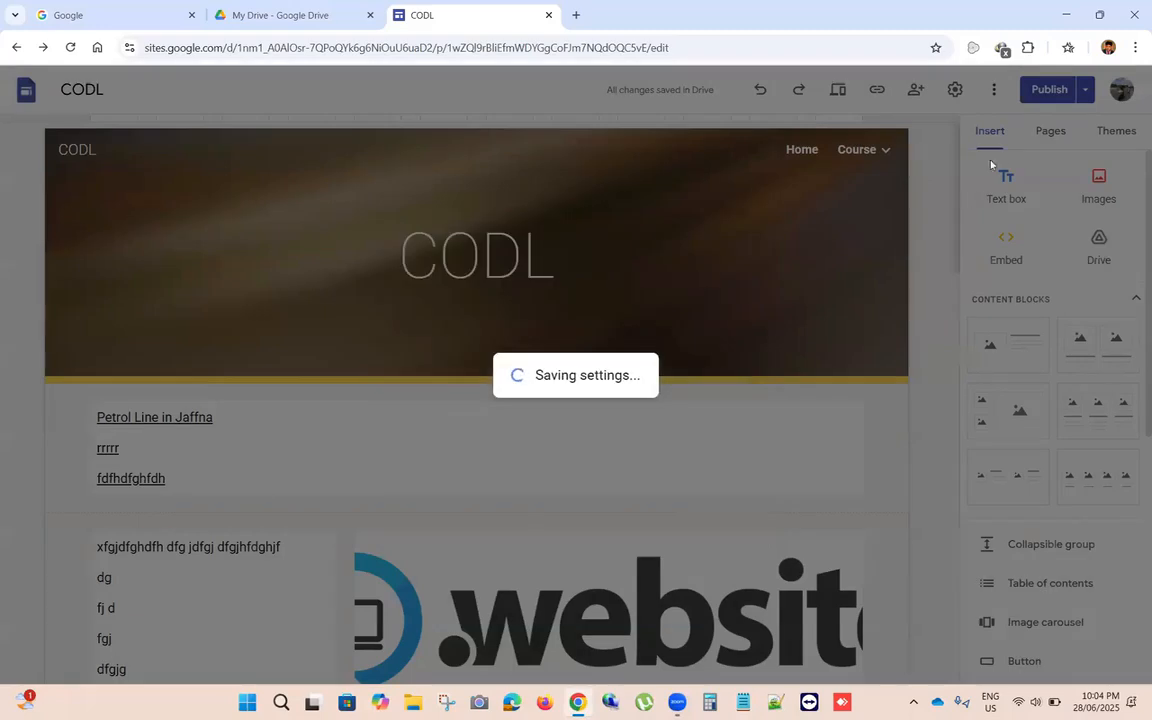
Step: Change the title in the page header to "CODL - JFN" and publish the site
click(582, 259)
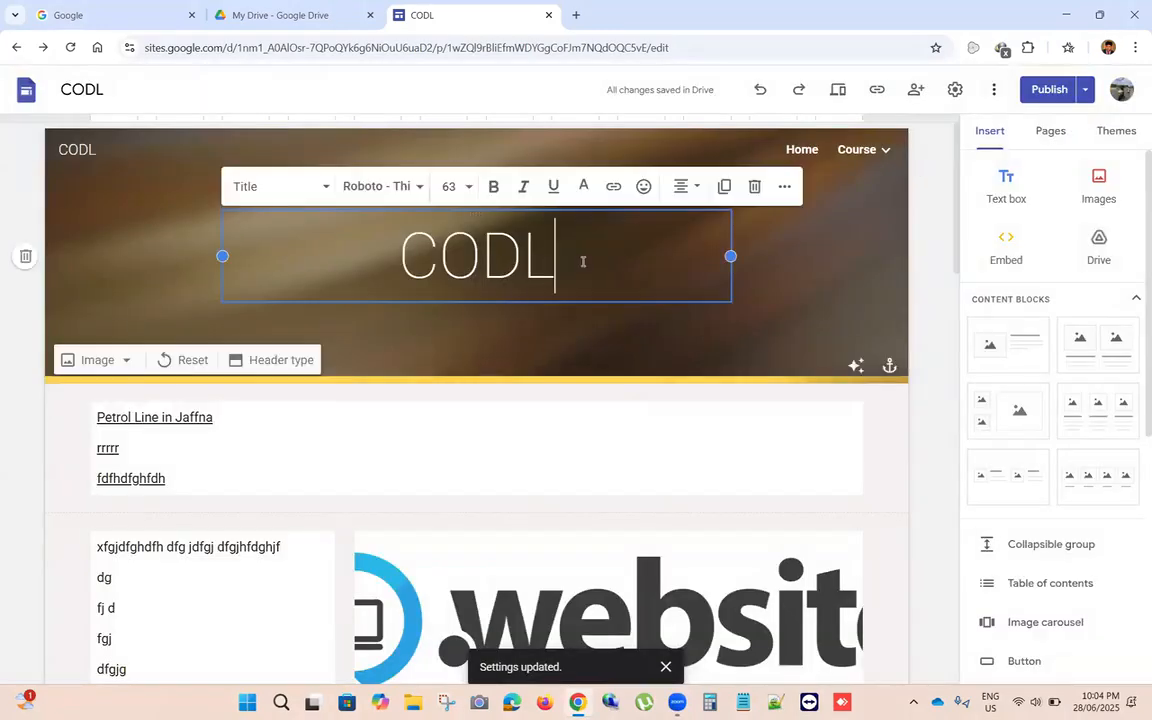
text(- J)
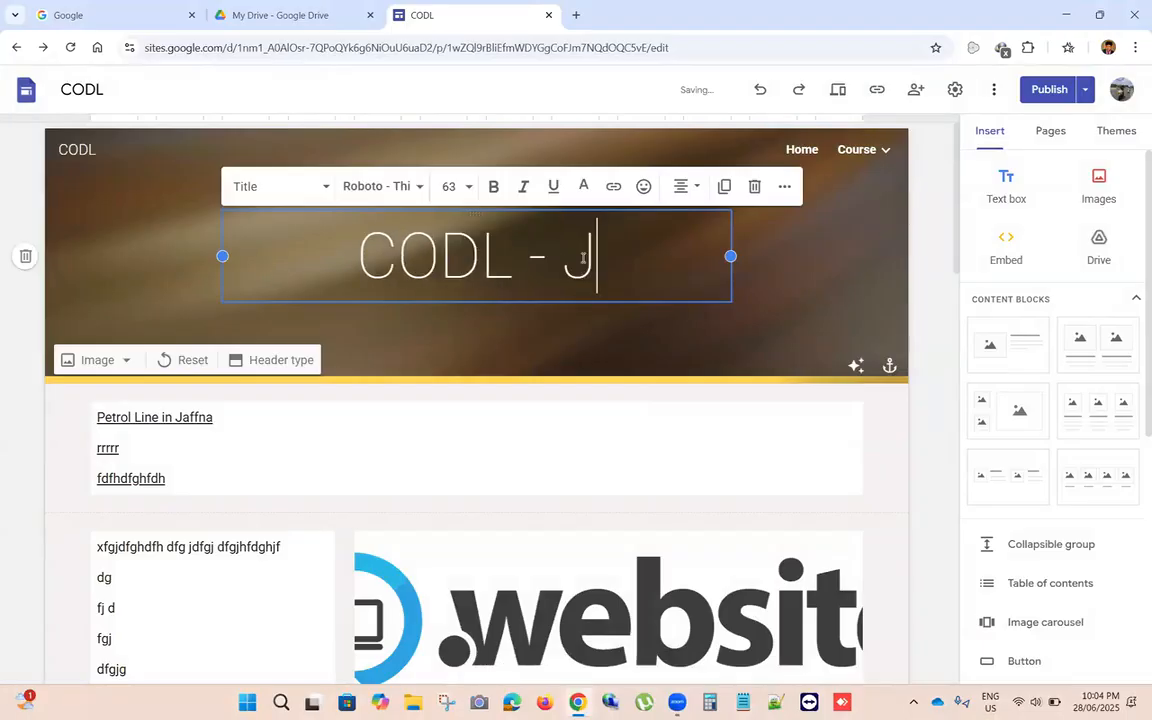
text(FN)
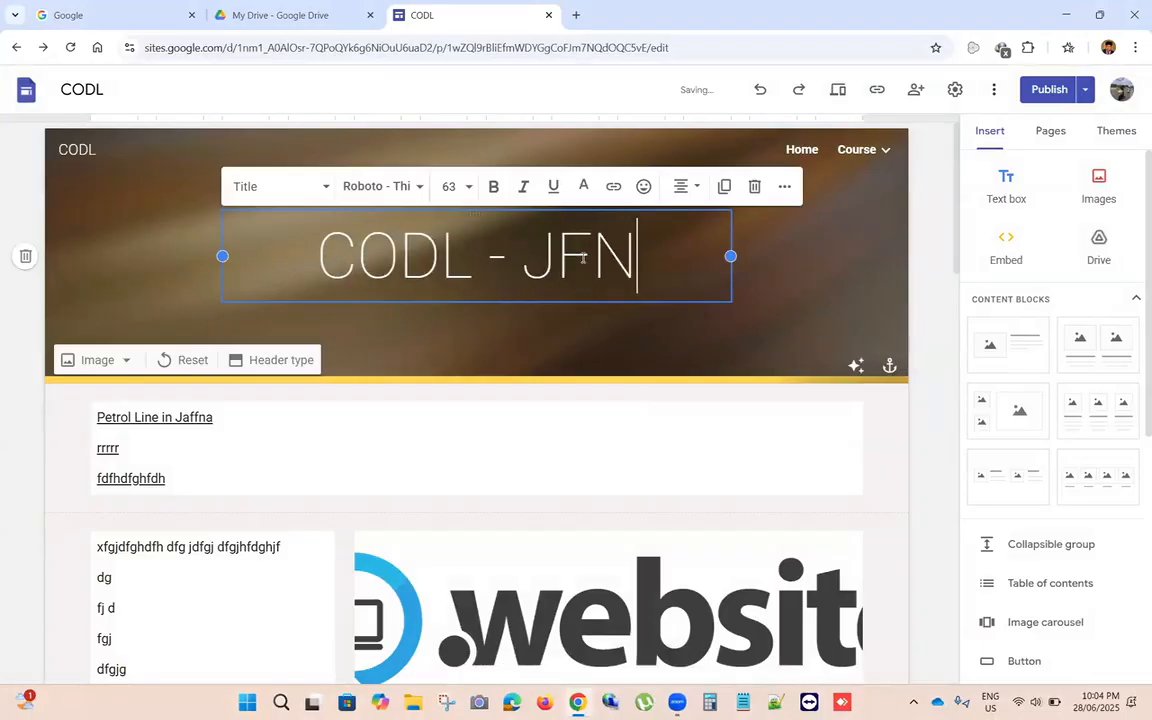
click(1052, 96)
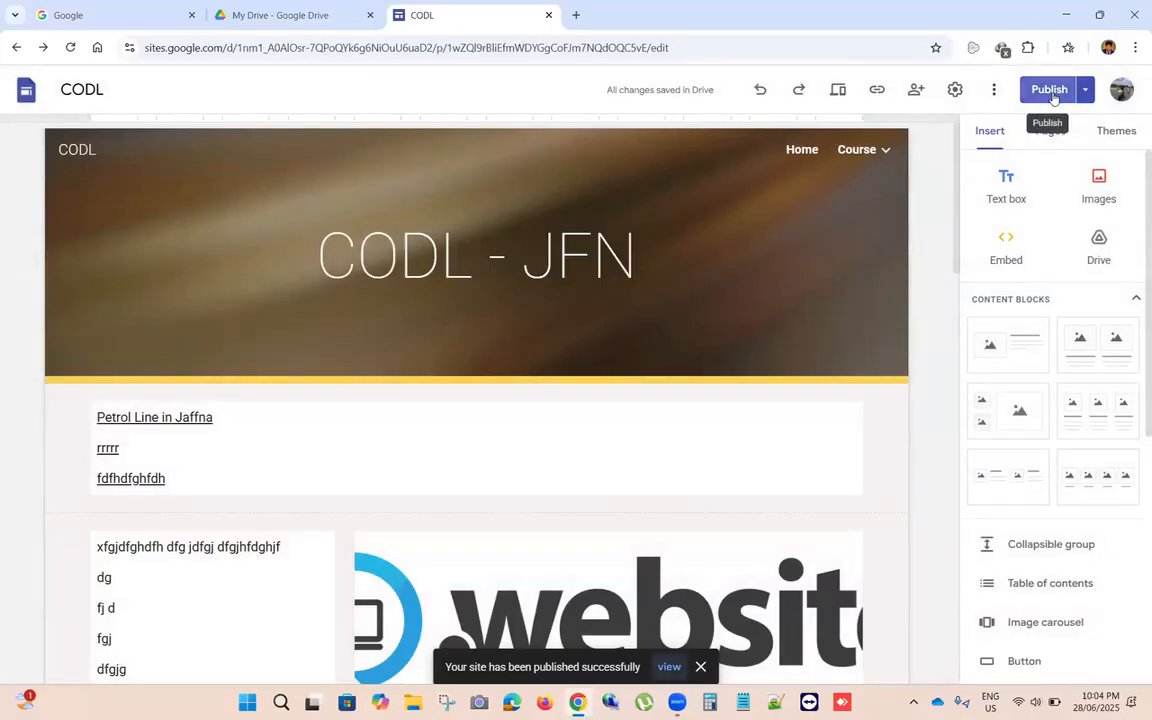
Step: Check the site for unpublished changes to review, and return to the editor
click(1086, 90)
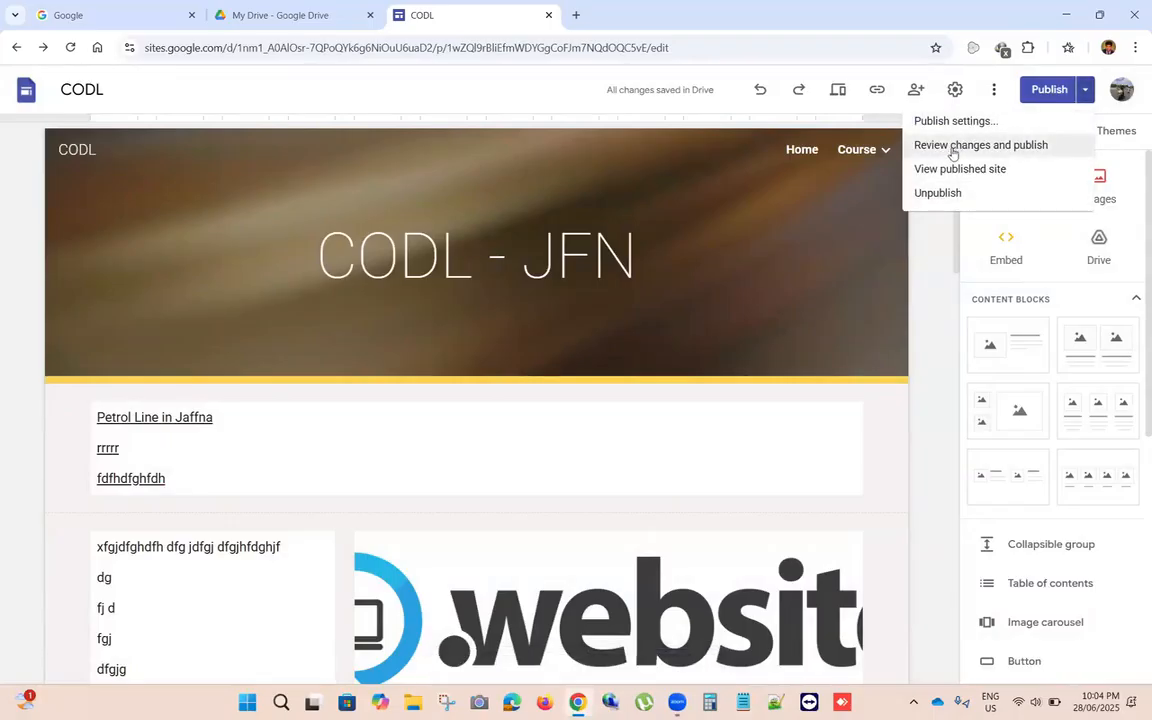
click(952, 148)
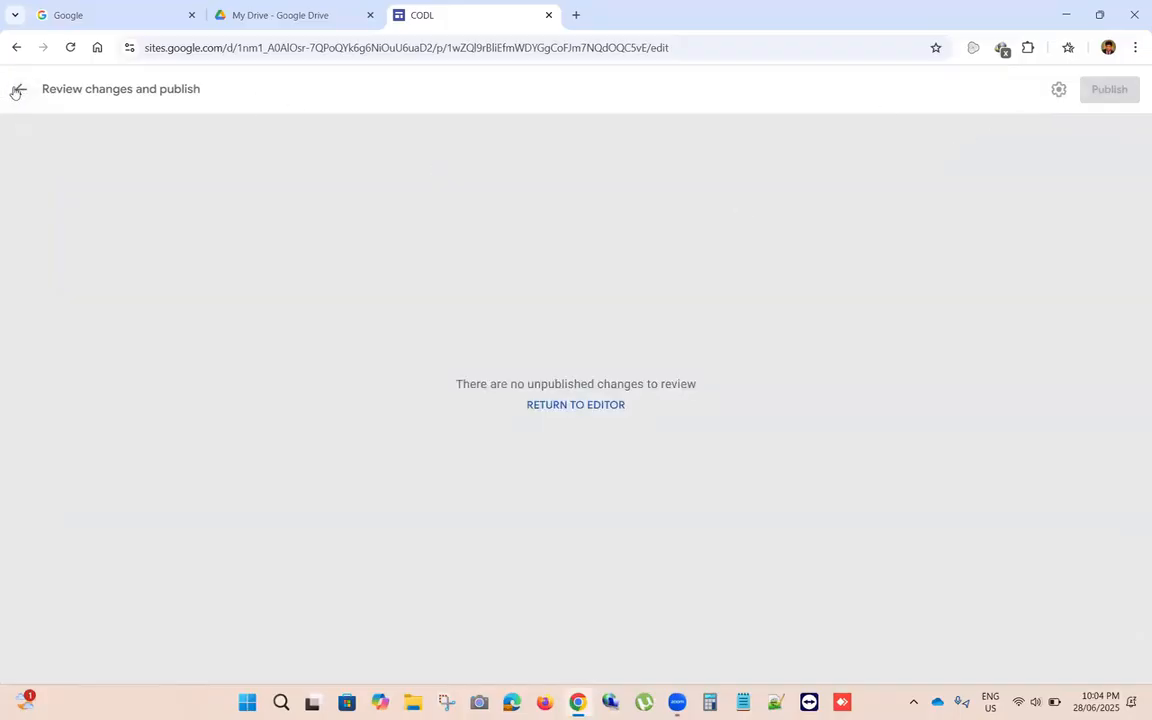
click(19, 90)
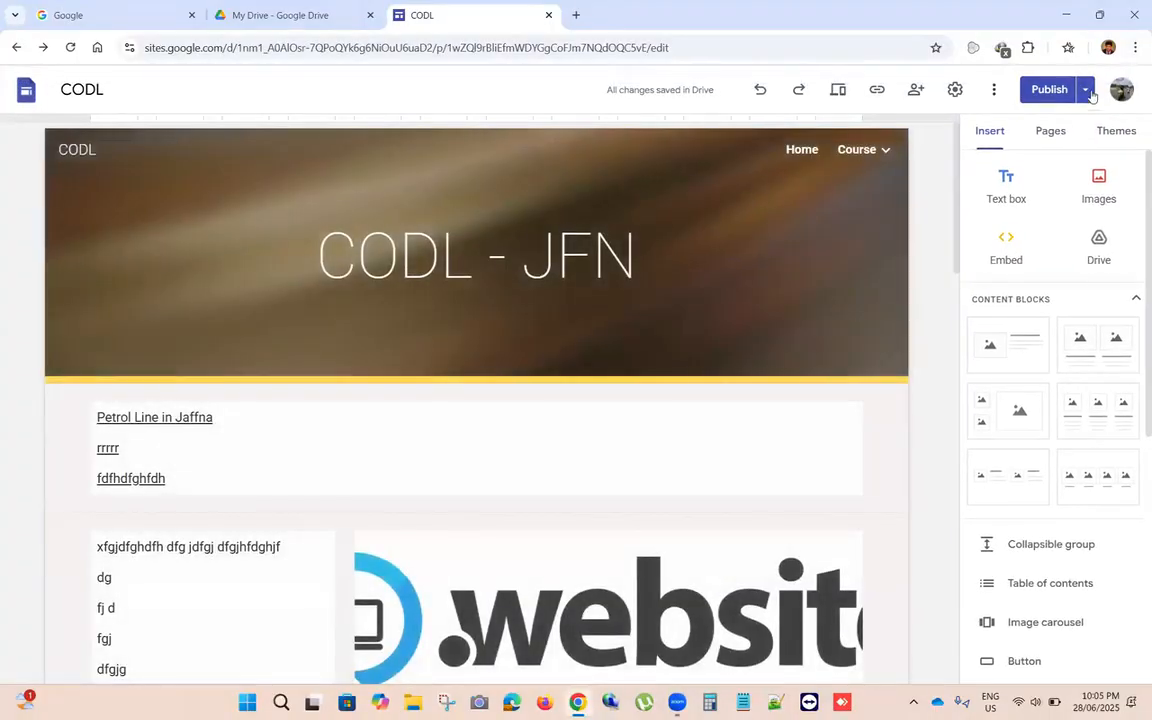
Step: View the published site, look through its page, highlight the base web address ending in jfn, and close the published page
click(1085, 90)
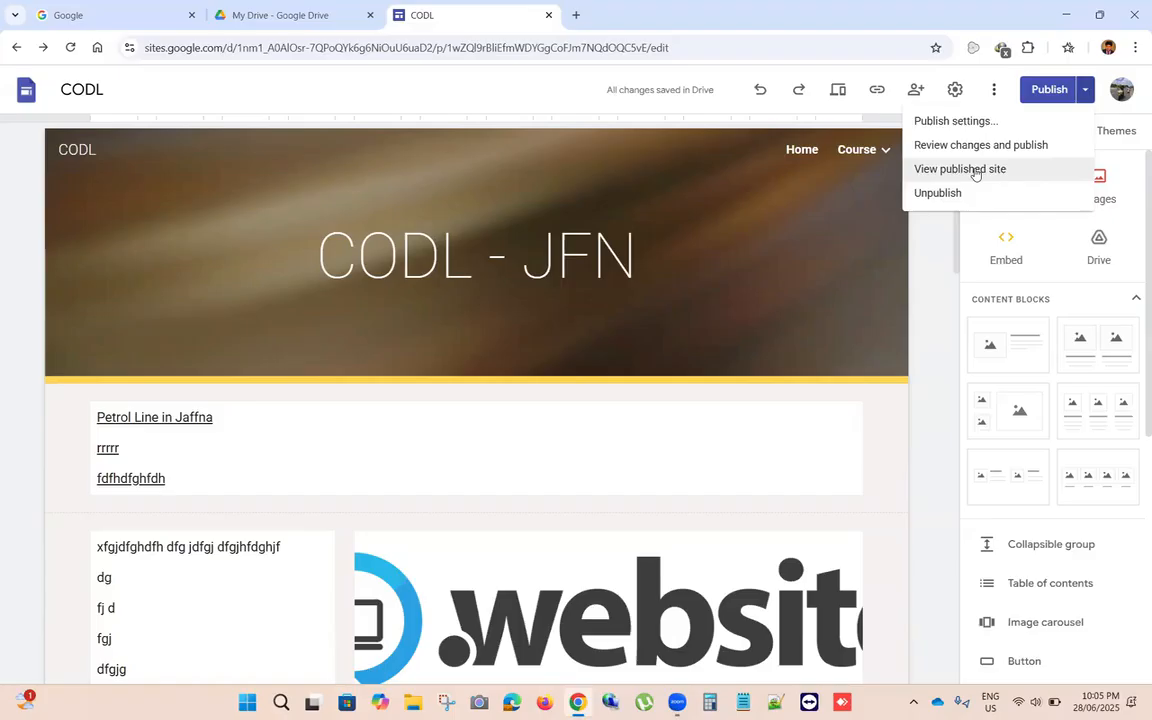
click(972, 169)
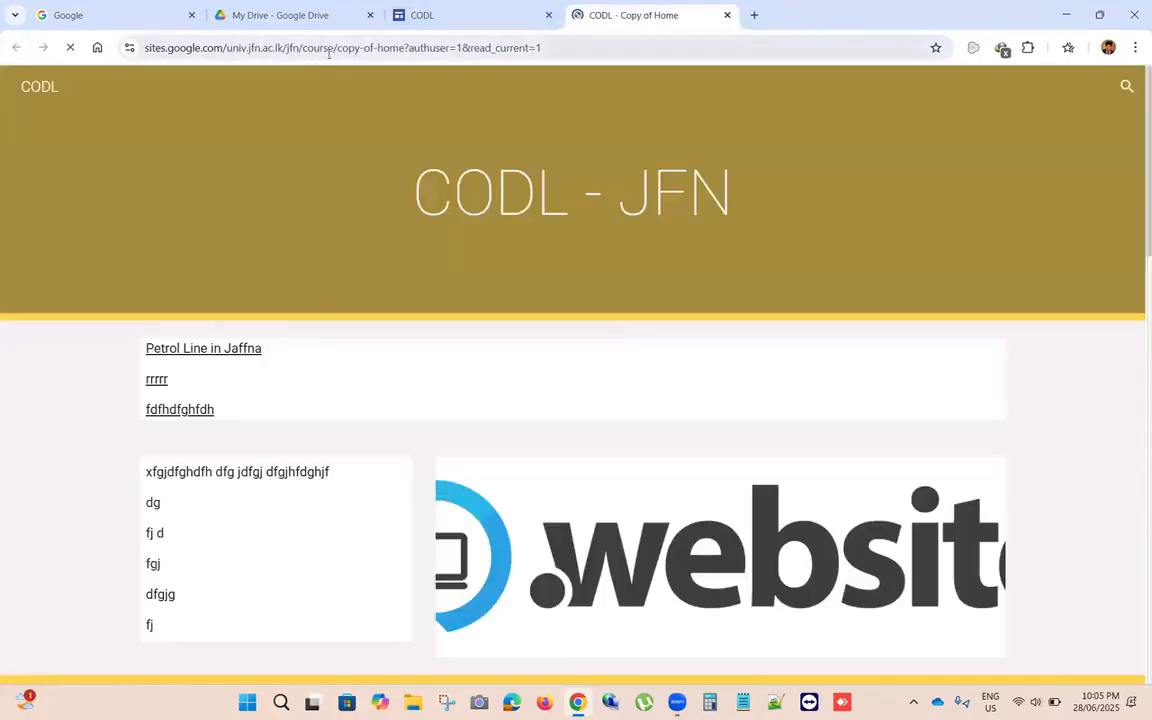
scroll(587, 170, down, 13)
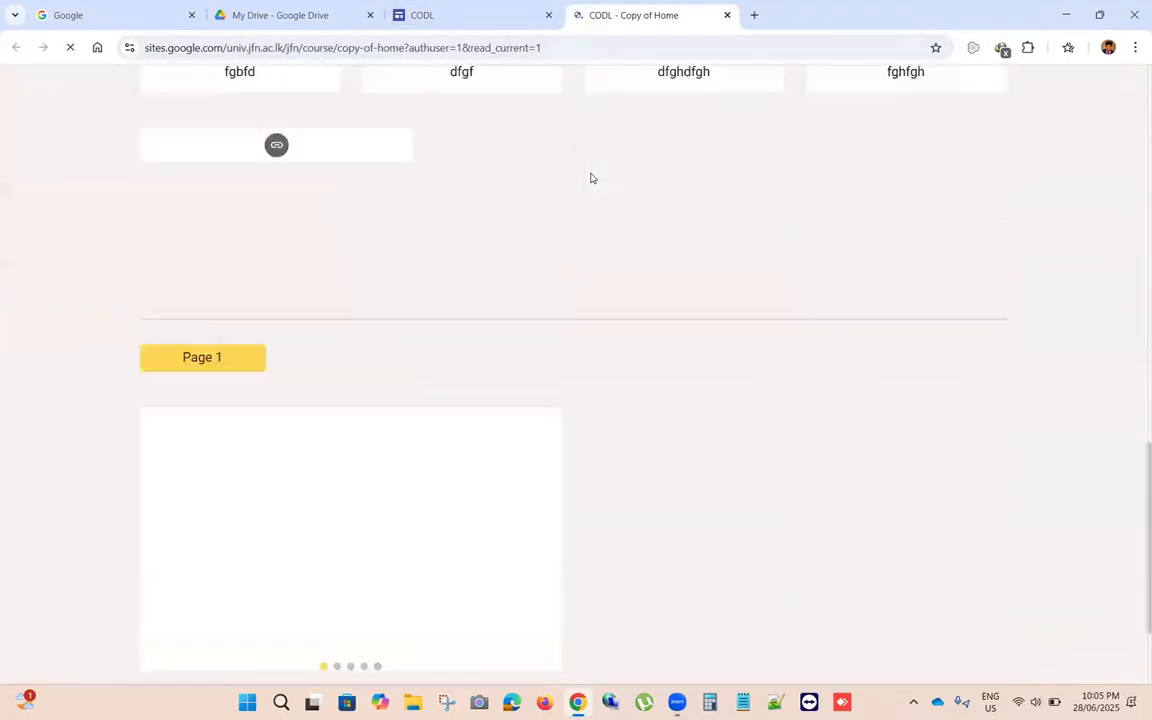
scroll(587, 173, up, 13)
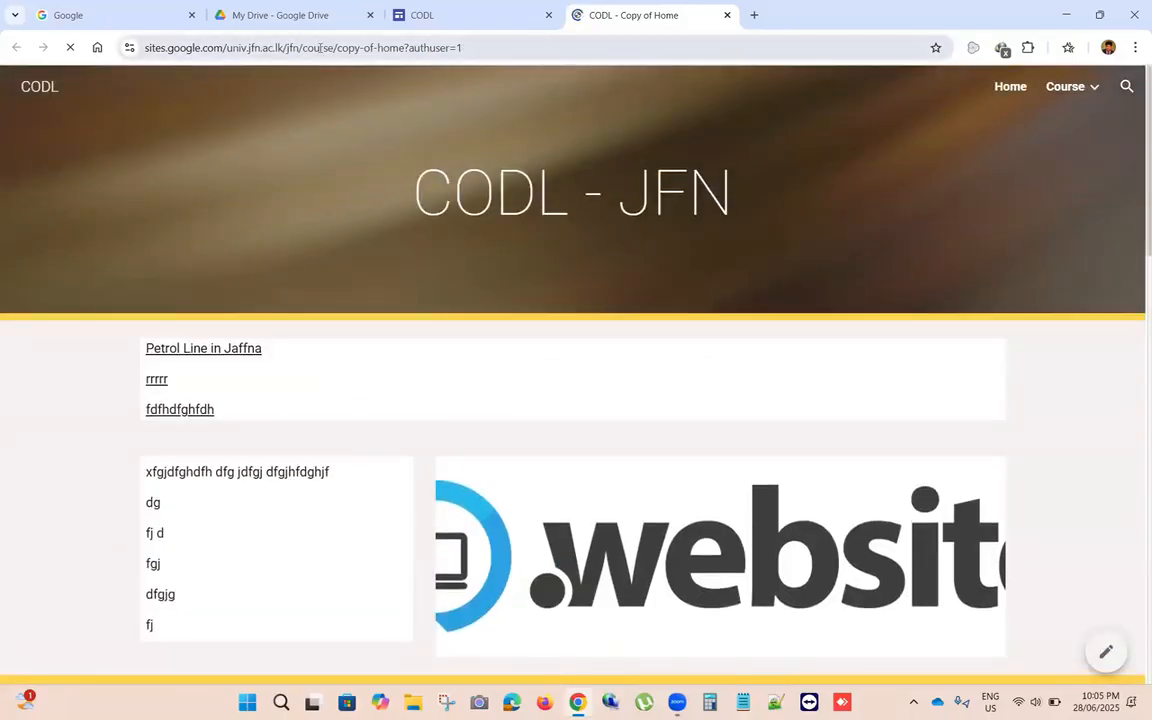
drag(299, 47, 117, 45)
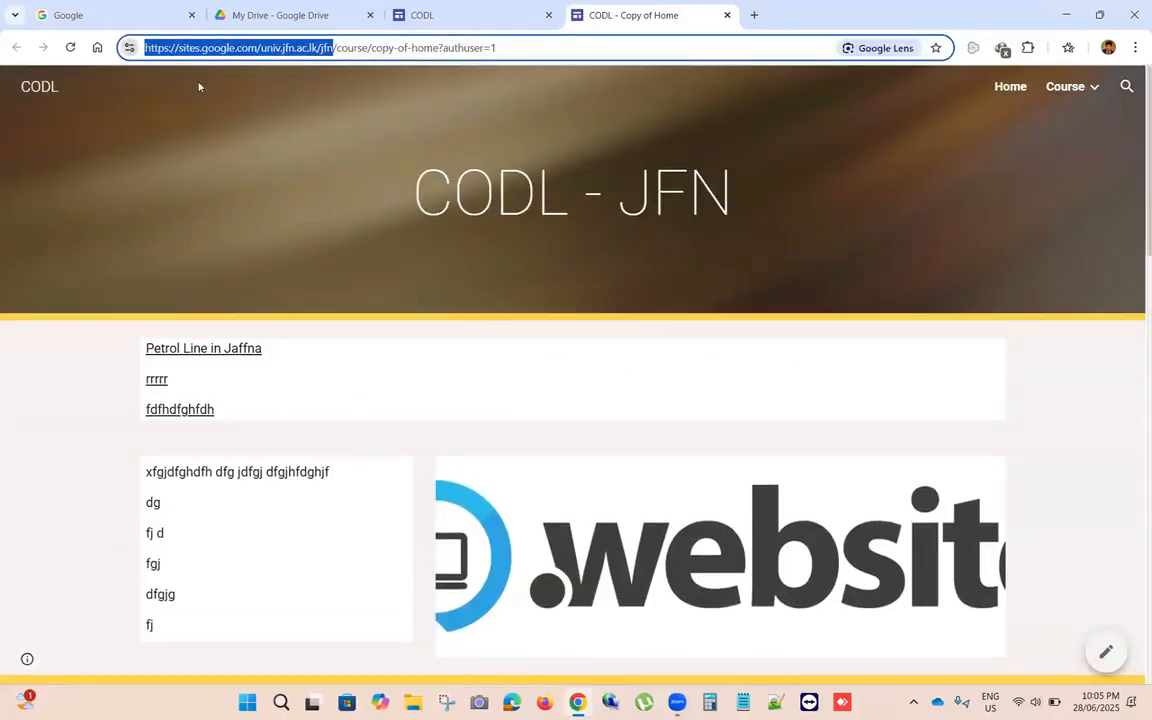
click(604, 598)
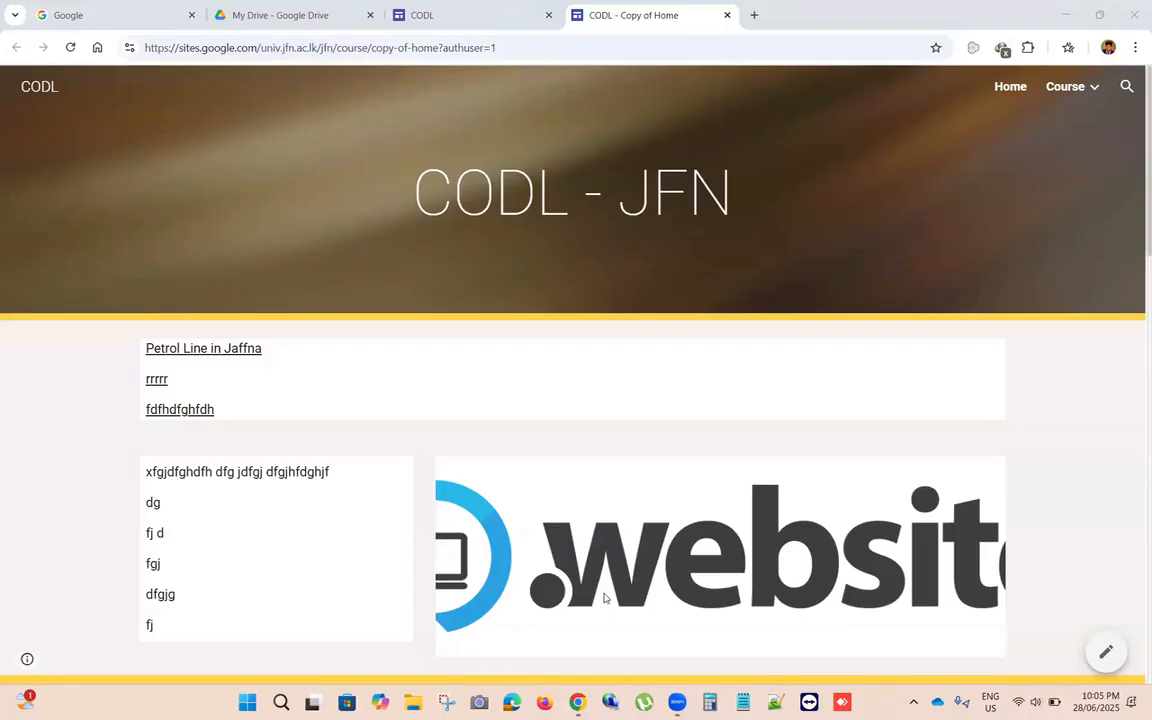
click(728, 19)
click(728, 15)
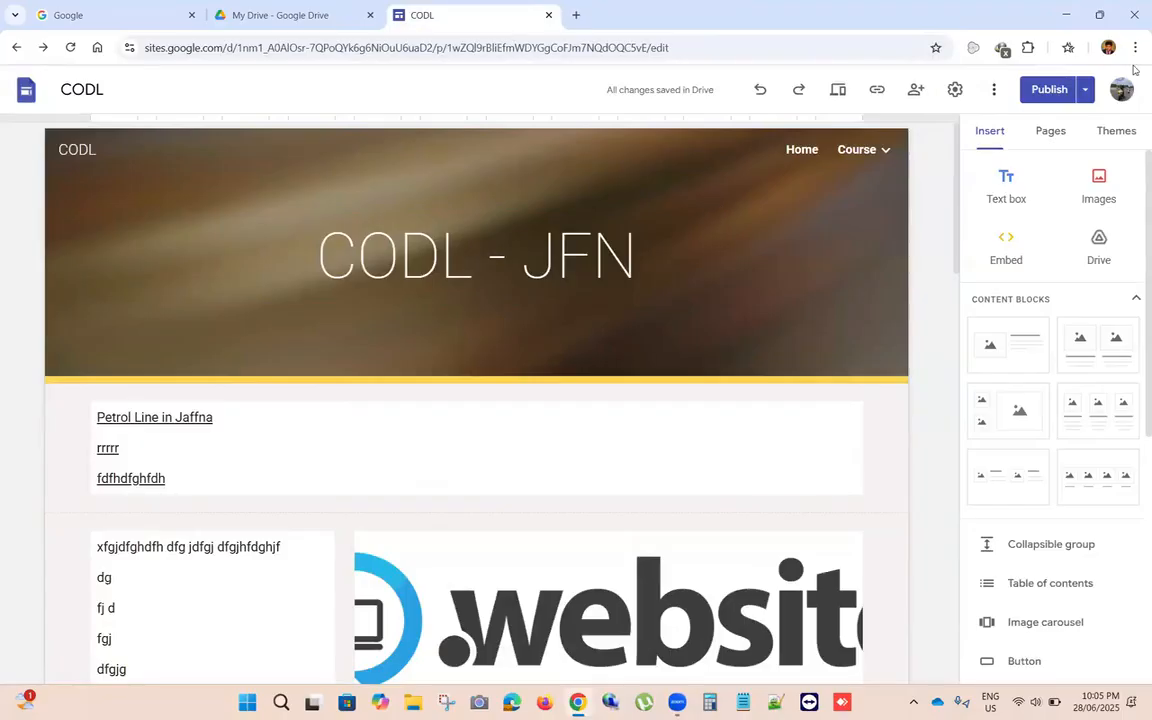
click(747, 263)
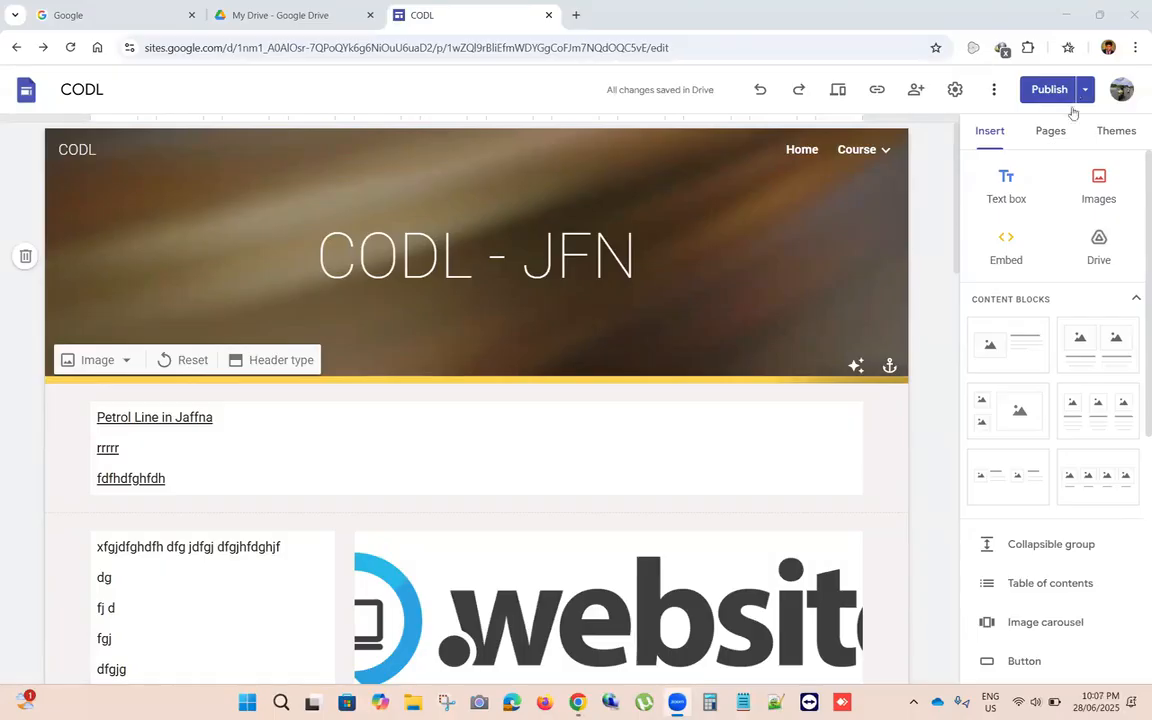
mouse_move(862, 146)
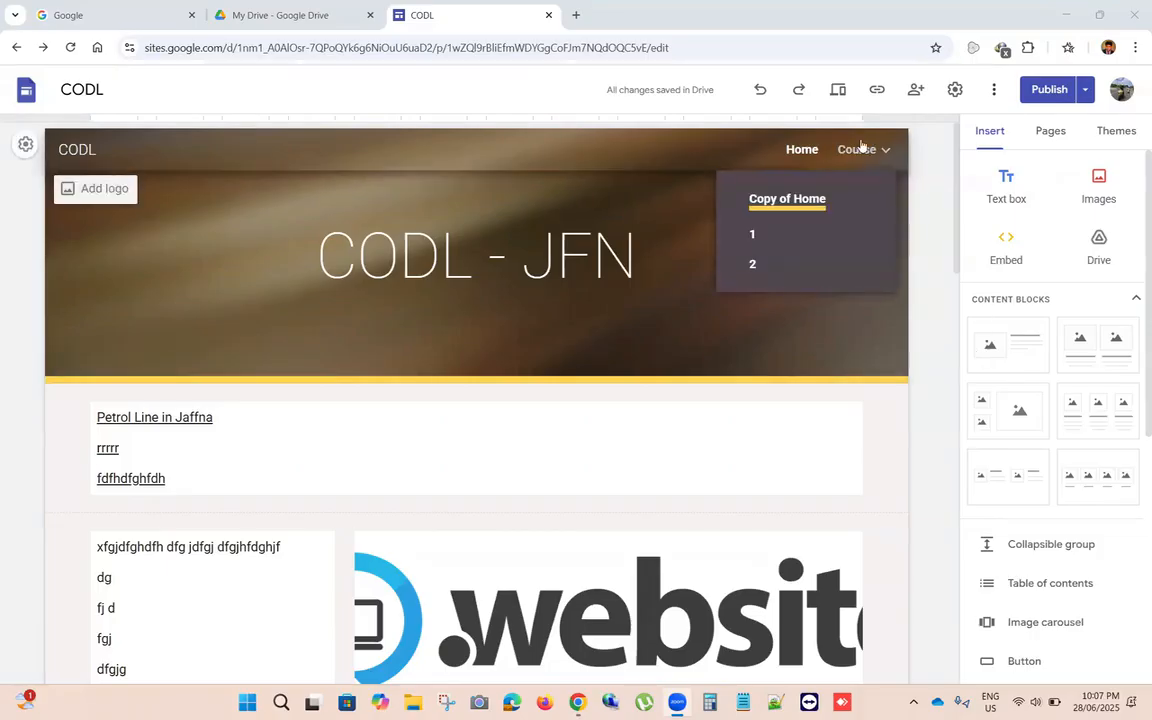